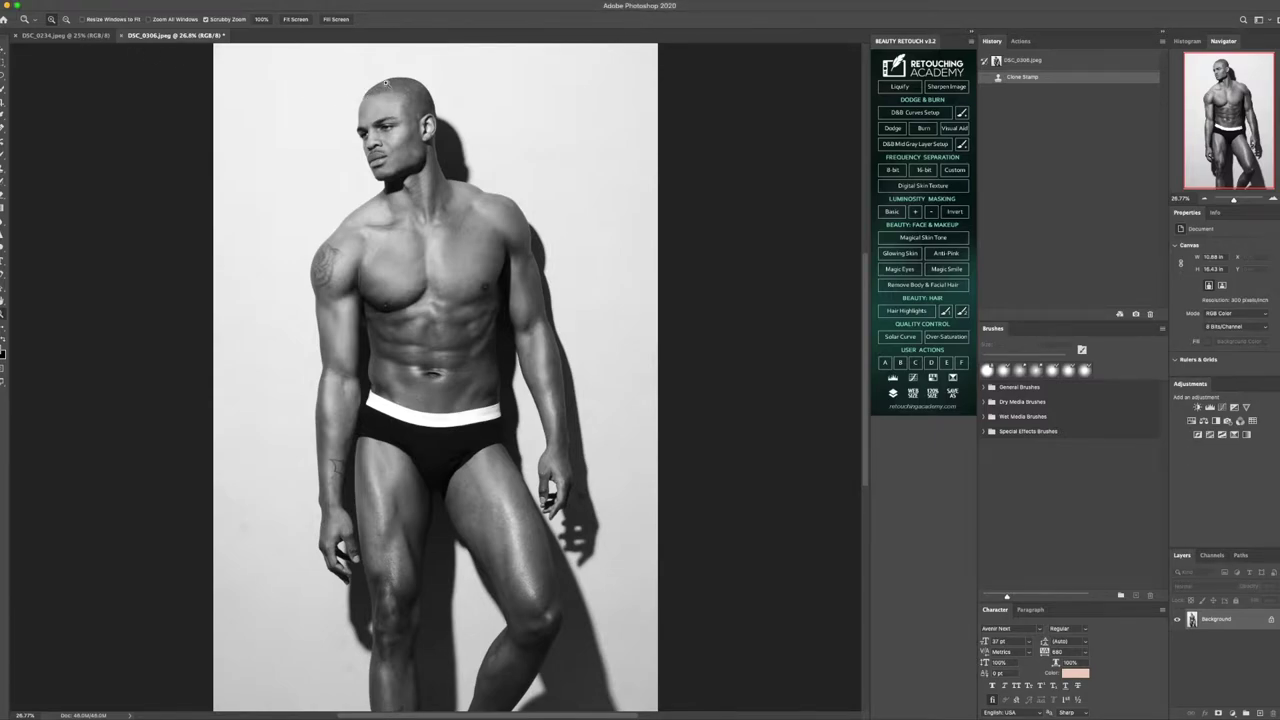
Zoom to 100% on the model's head and select the Spot Healing Brush
{"action": "left_click_drag", "start_coordinate": [385, 83], "coordinate": [510, 212]}
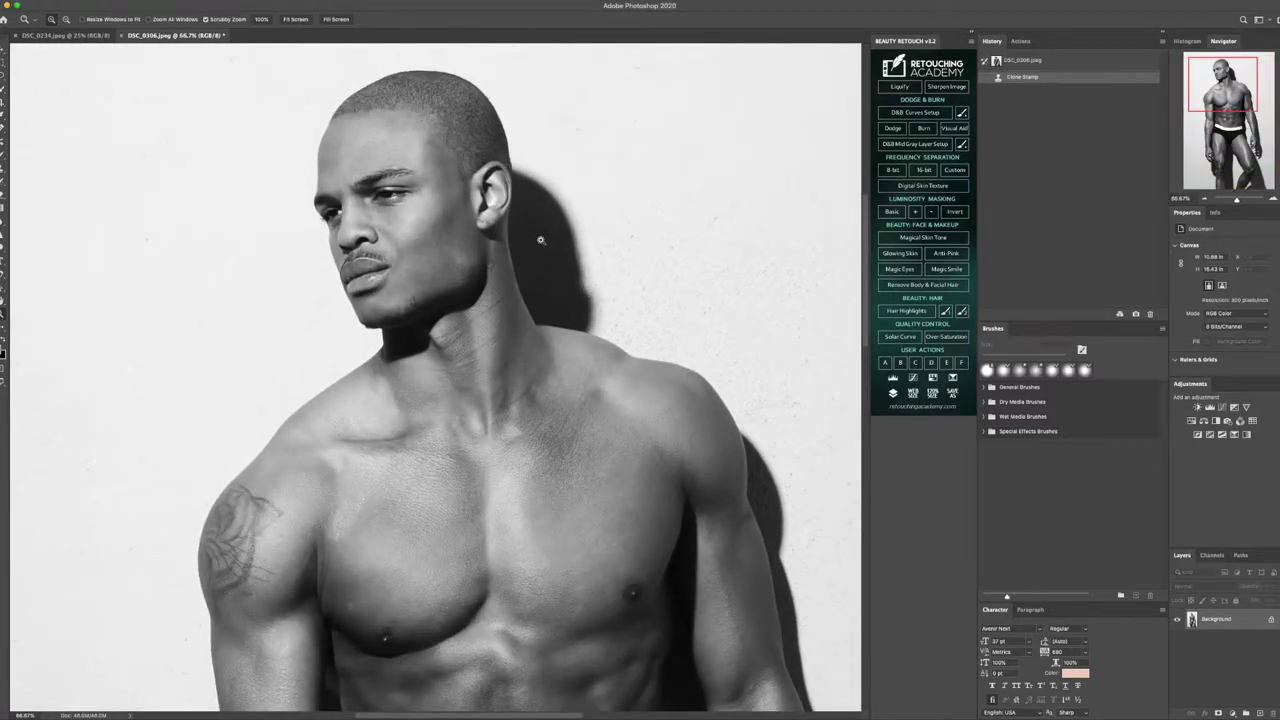
{"action": "scroll", "coordinate": [540, 240], "scroll_direction": "down", "scroll_amount": 5}
{"action": "scroll", "coordinate": [538, 241], "scroll_direction": "up", "scroll_amount": 5}
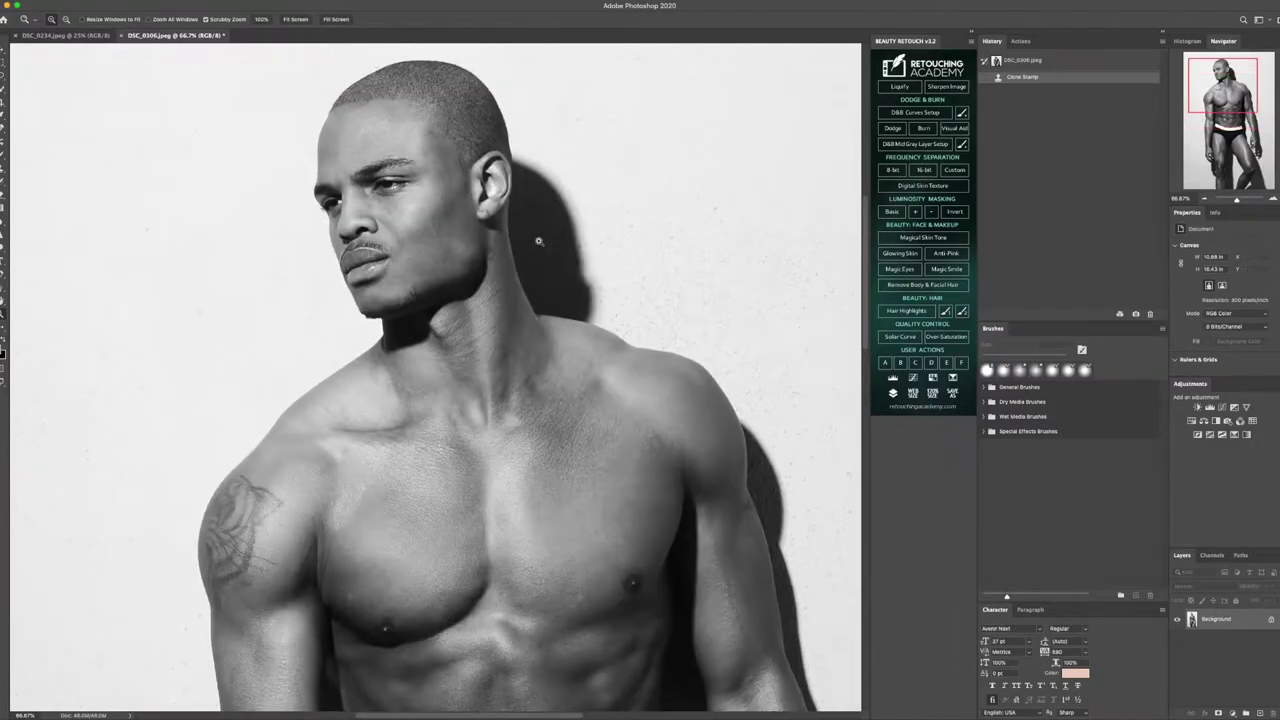
{"action": "scroll", "coordinate": [538, 241], "scroll_direction": "down", "scroll_amount": 10}
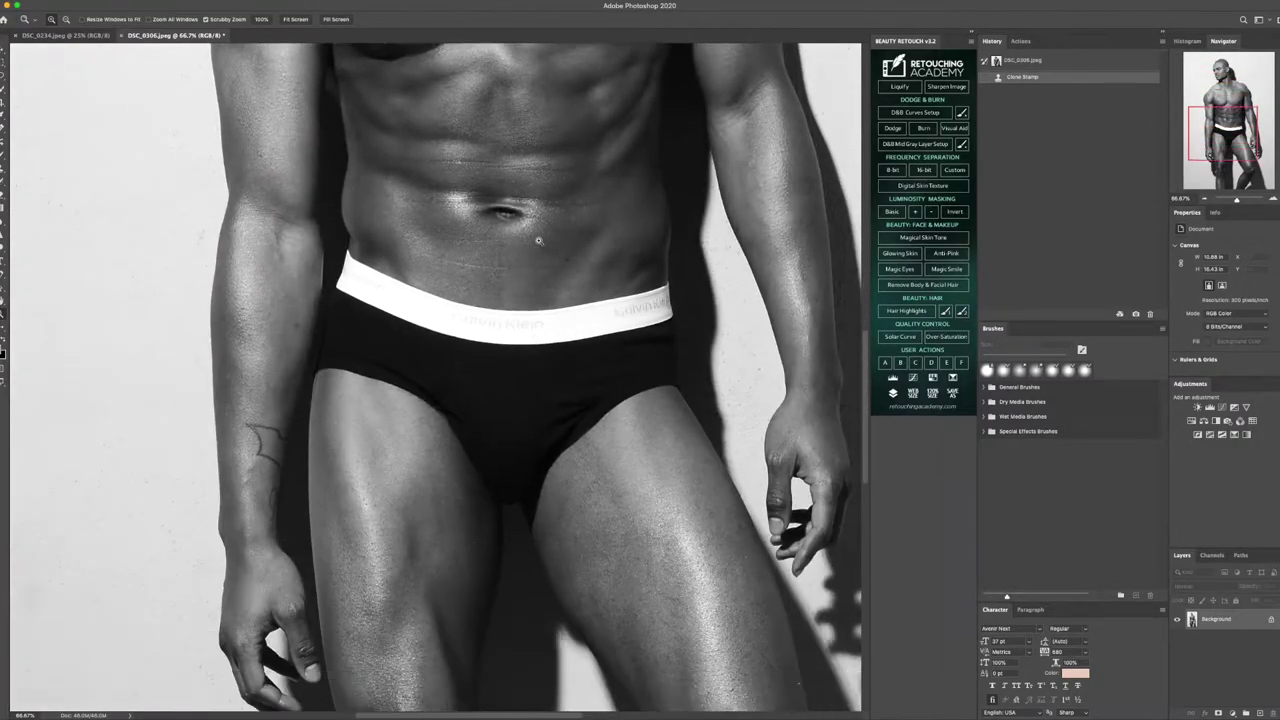
{"action": "scroll", "coordinate": [568, 716], "scroll_direction": "right", "scroll_amount": 2}
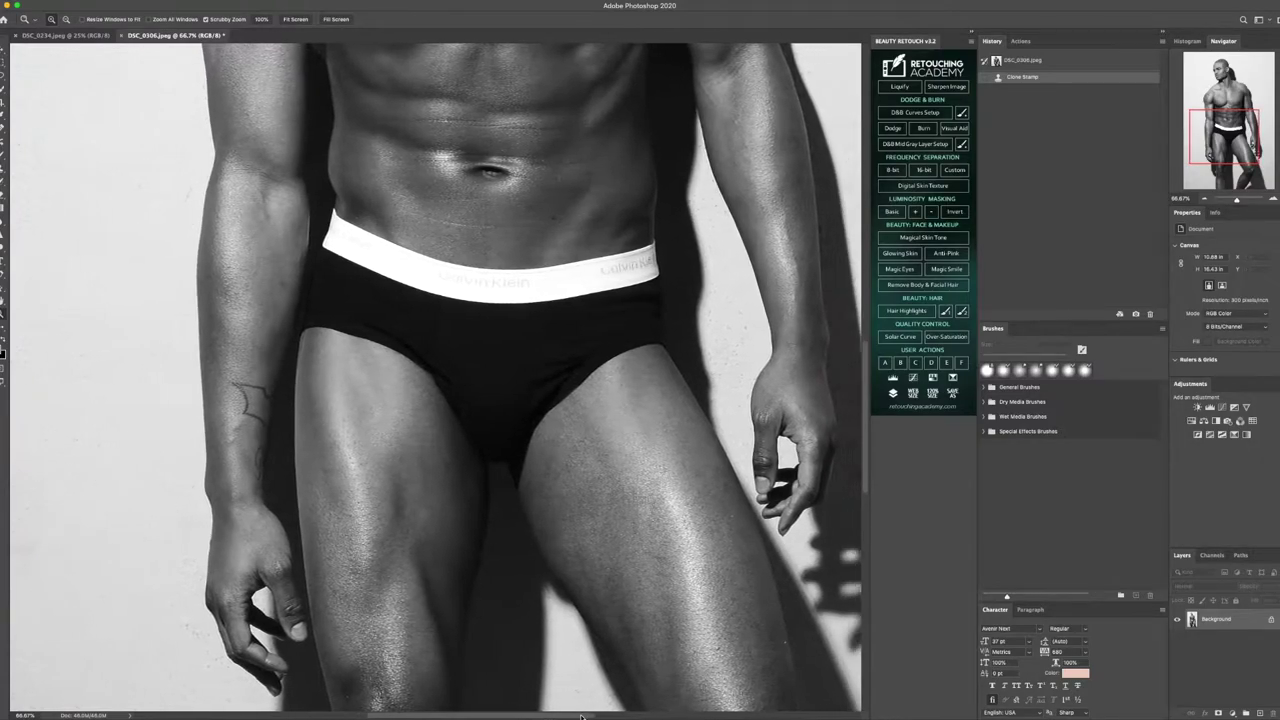
{"action": "scroll", "coordinate": [581, 716], "scroll_direction": "right", "scroll_amount": 2}
{"action": "scroll", "coordinate": [556, 565], "scroll_direction": "down", "scroll_amount": 5}
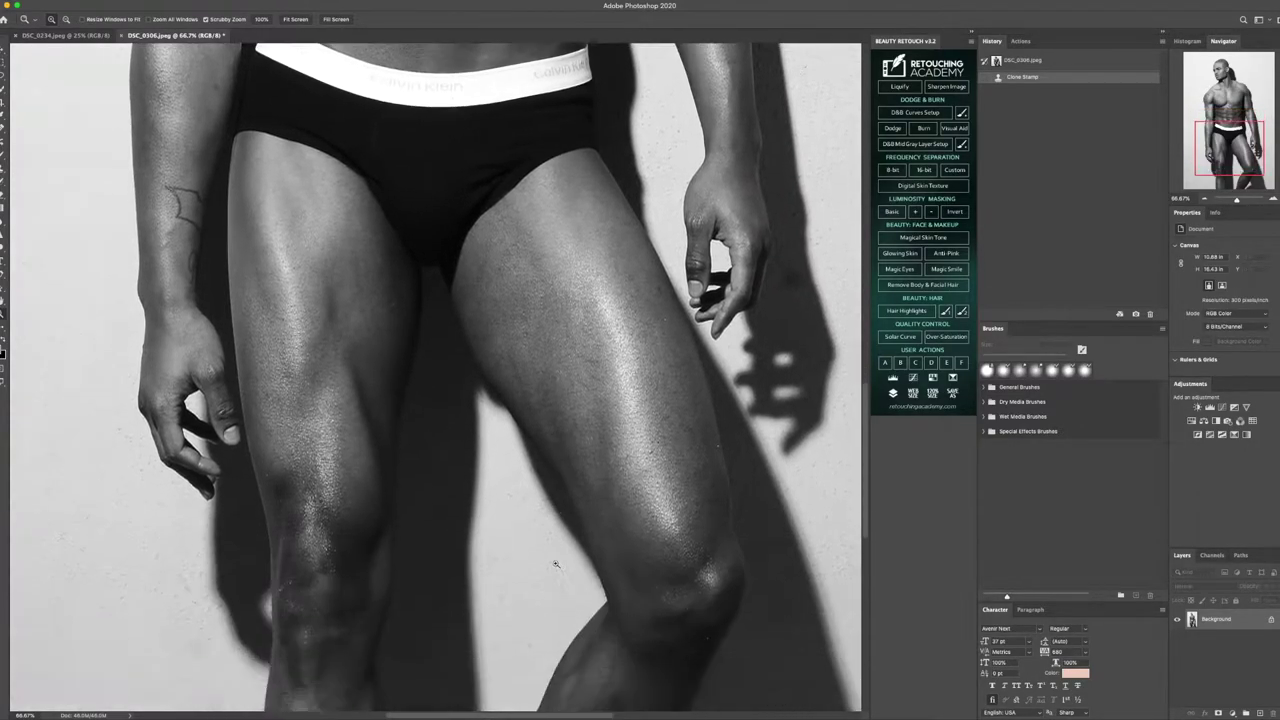
{"action": "scroll", "coordinate": [556, 565], "scroll_direction": "down", "scroll_amount": 6}
{"action": "scroll", "coordinate": [554, 563], "scroll_direction": "up", "scroll_amount": 2}
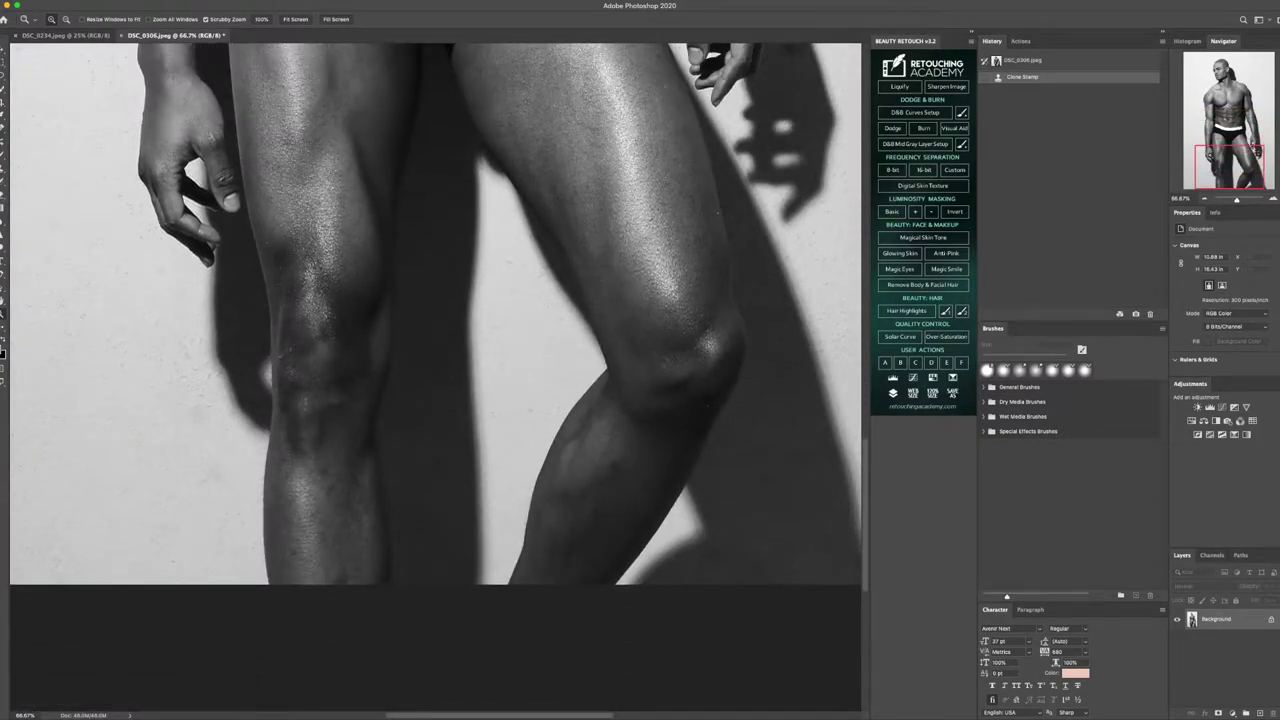
{"action": "scroll", "coordinate": [121, 229], "scroll_direction": "up", "scroll_amount": 3}
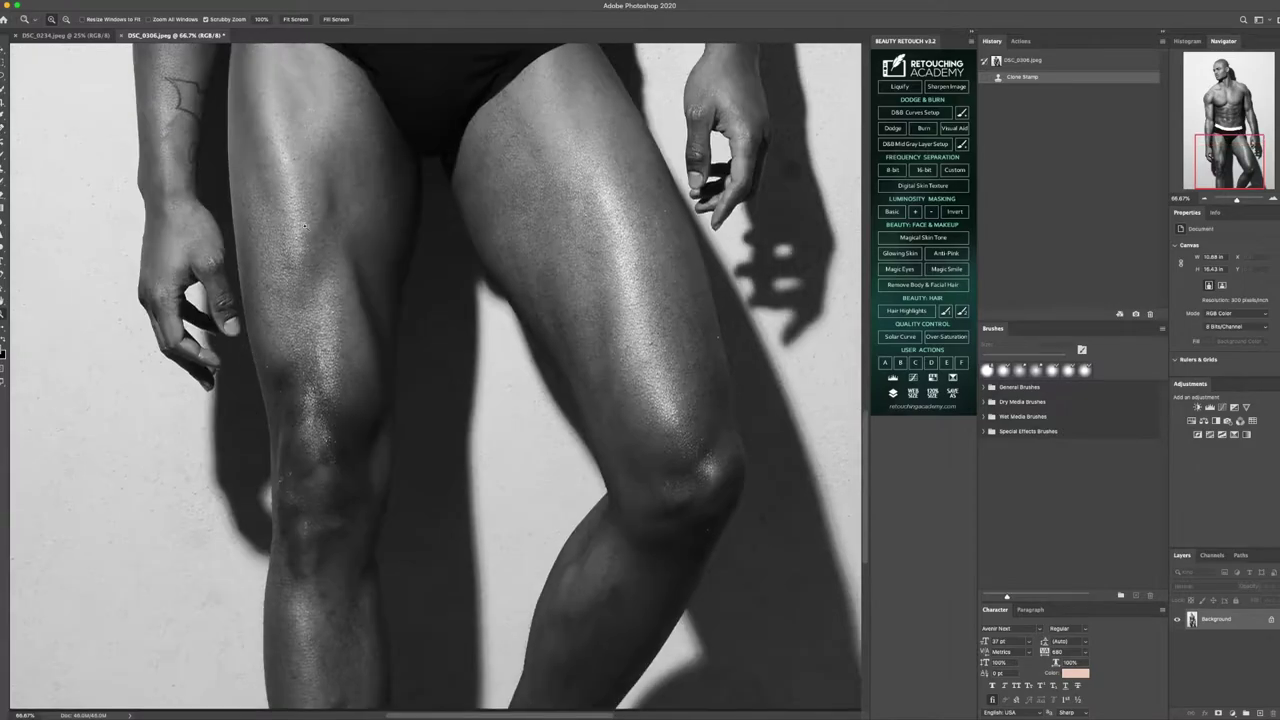
{"action": "left_click", "coordinate": [299, 21]}
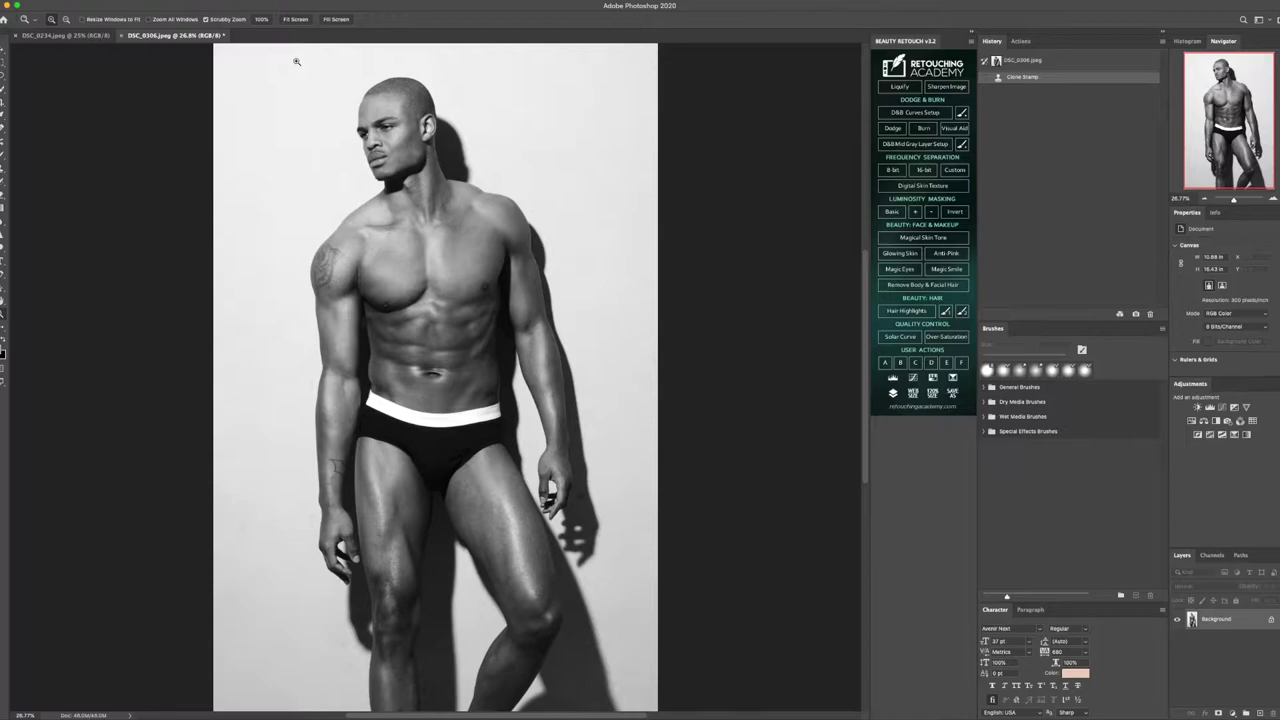
{"action": "left_click", "coordinate": [393, 103]}
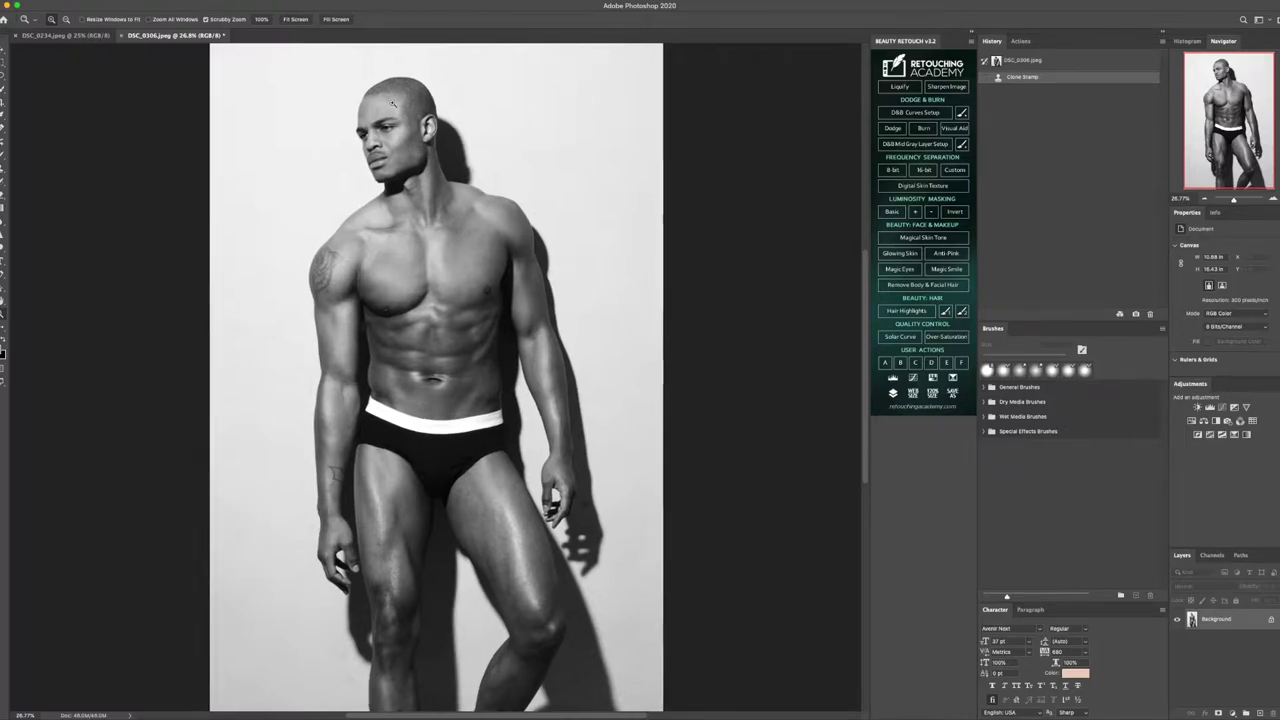
{"action": "left_click_drag", "start_coordinate": [393, 103], "coordinate": [392, 150]}
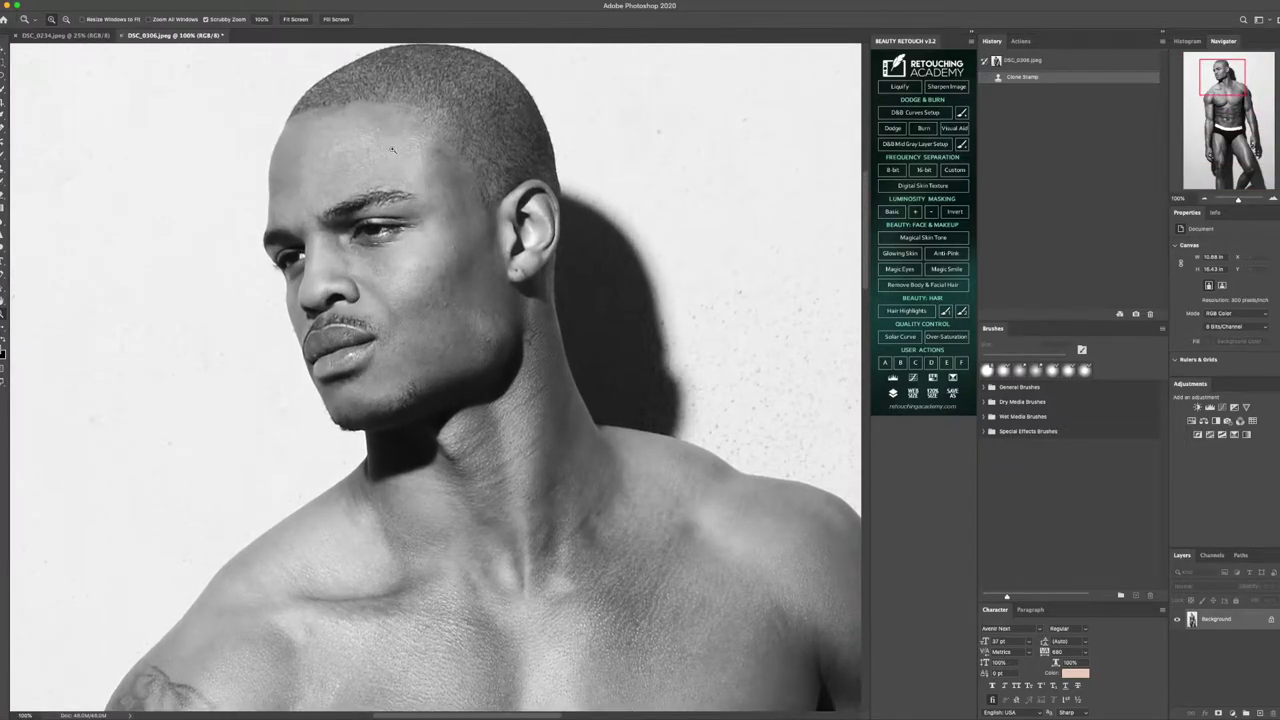
{"action": "key", "text": "j"}
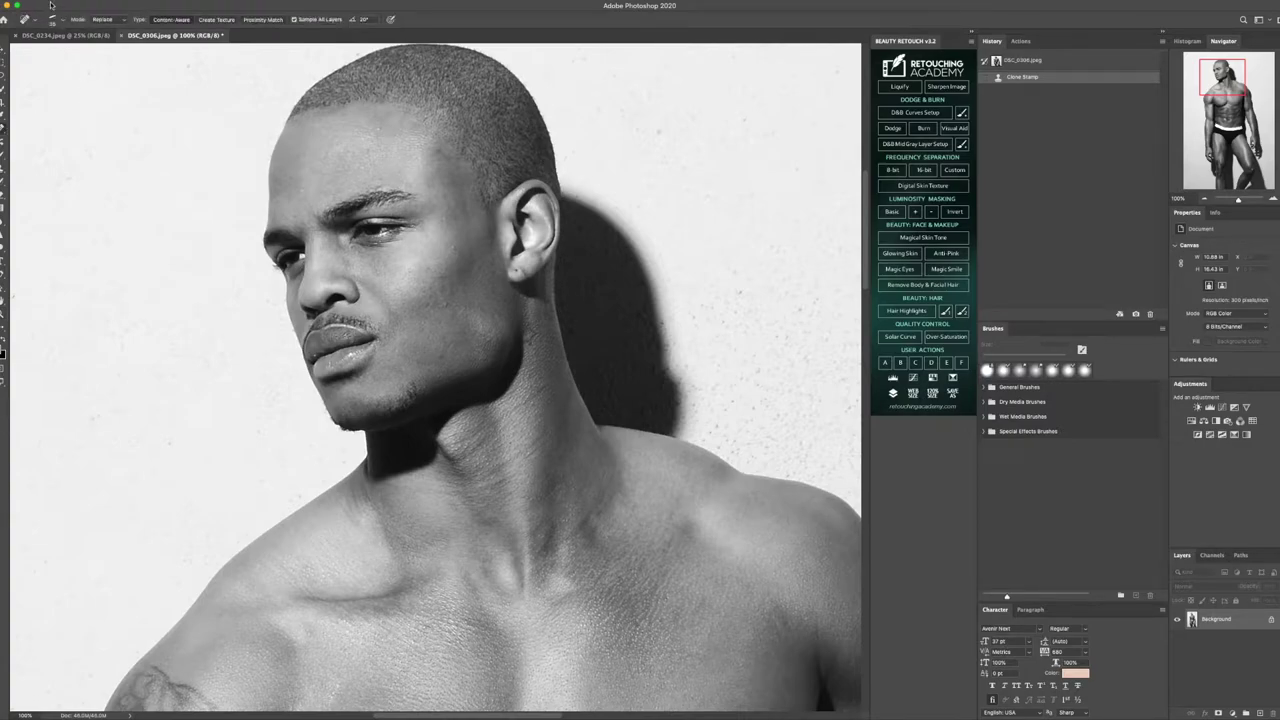
{"action": "right_click", "coordinate": [4, 127]}
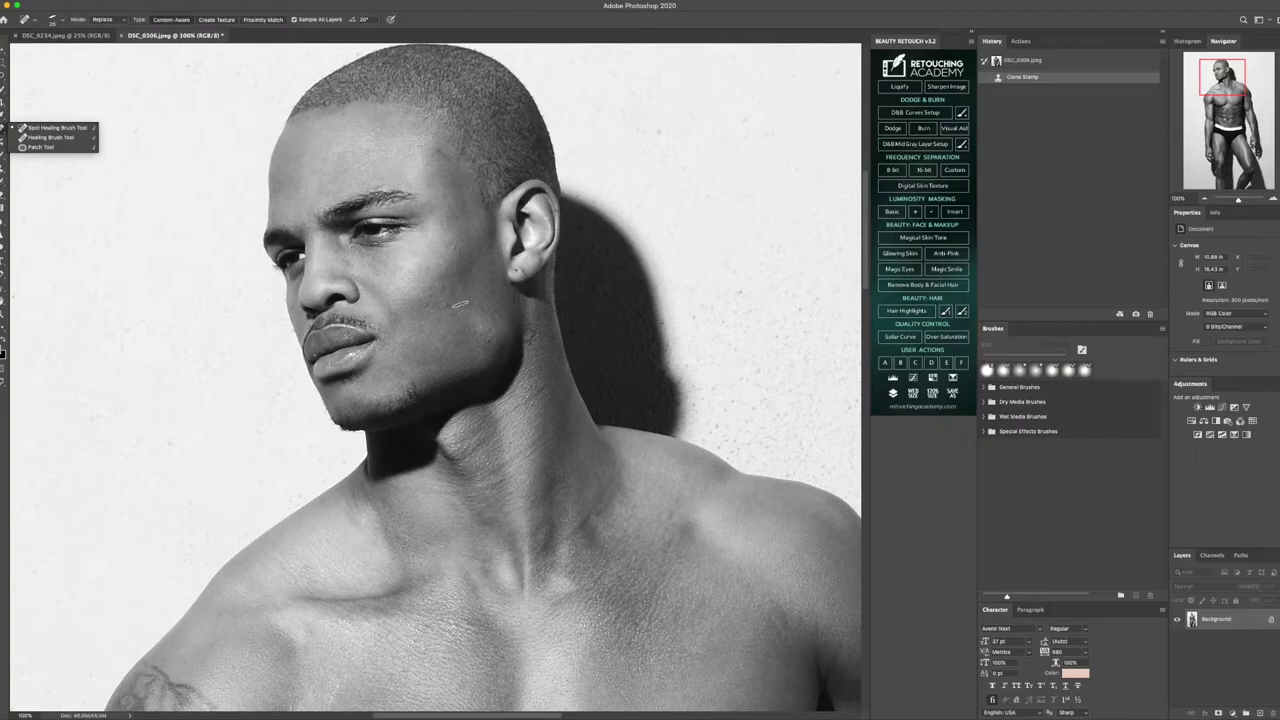
{"action": "left_click", "coordinate": [631, 271]}
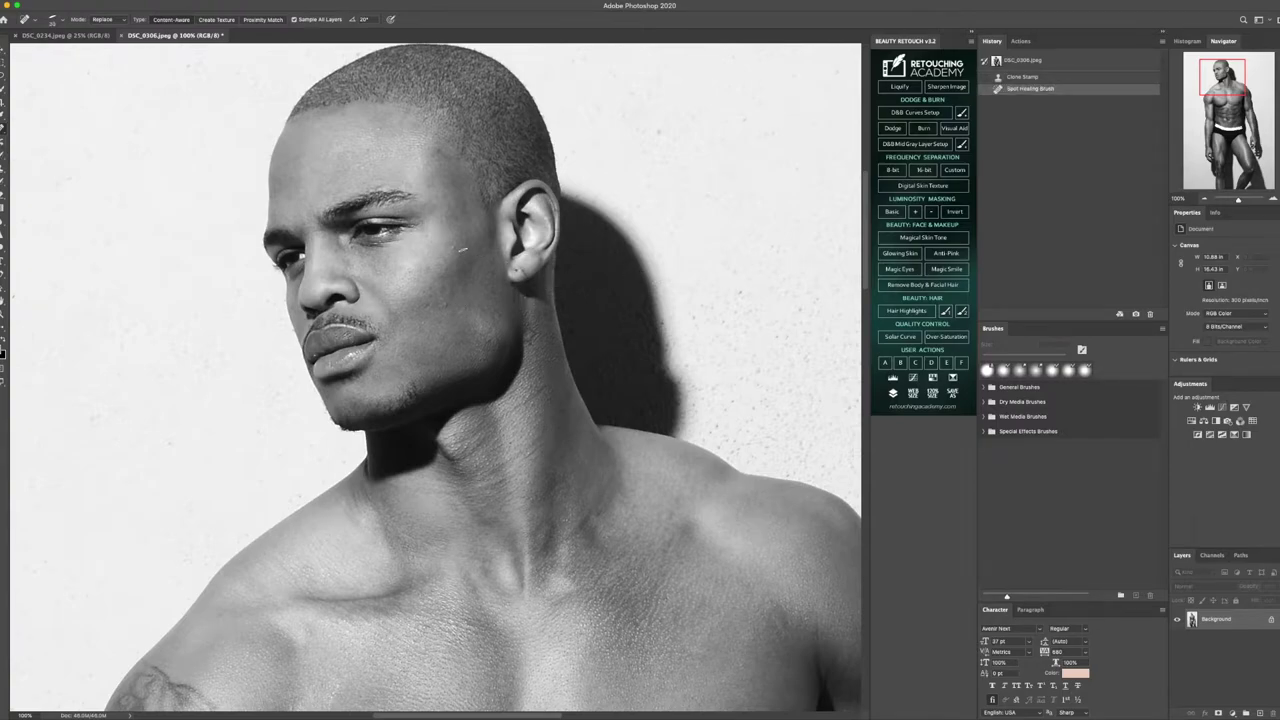
Heal the small spots on the face, earlobe and cheek
{"action": "left_click", "coordinate": [440, 240]}
{"action": "left_click", "coordinate": [452, 248]}
{"action": "left_click", "coordinate": [464, 254]}
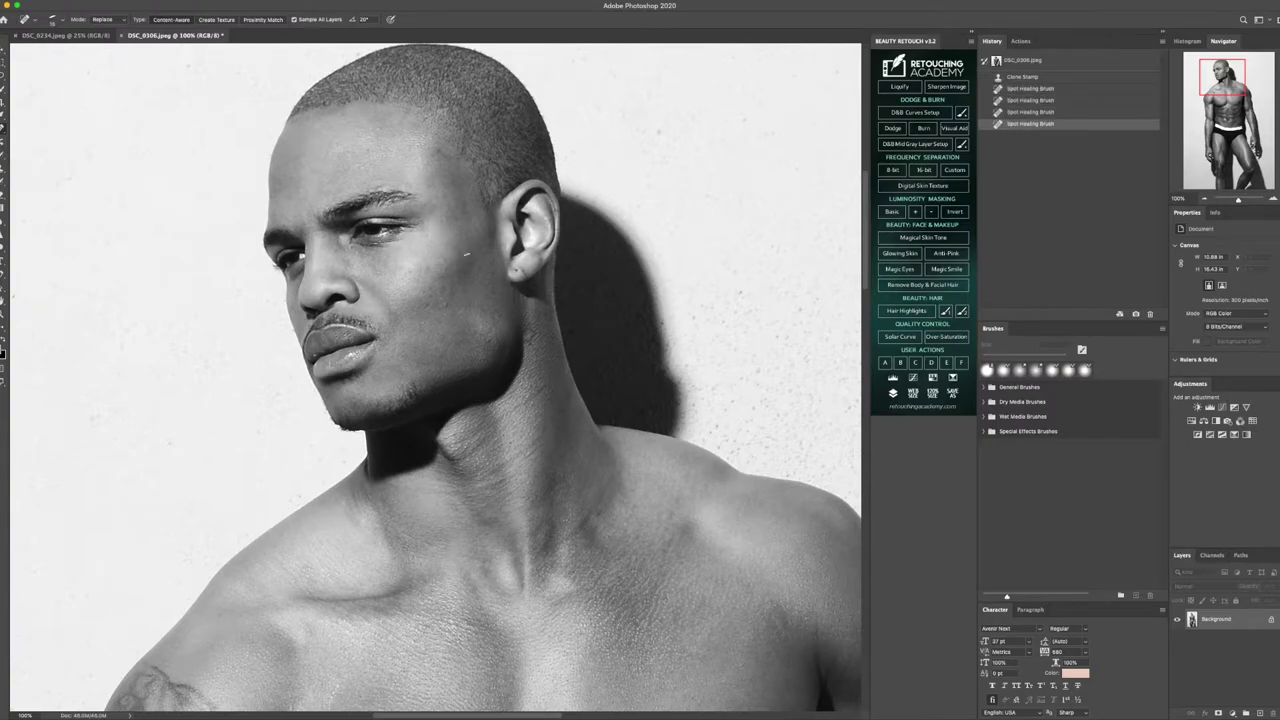
{"action": "left_click", "coordinate": [476, 260]}
{"action": "left_click", "coordinate": [525, 273]}
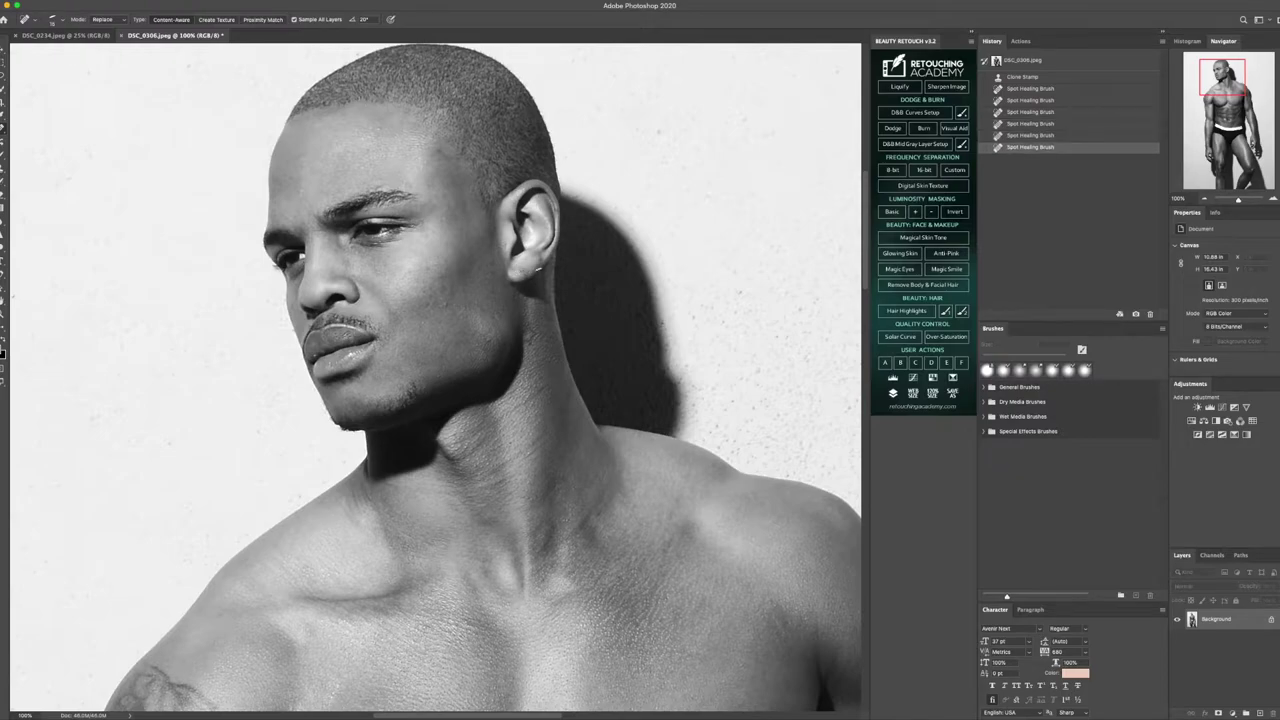
{"action": "left_click", "coordinate": [524, 271]}
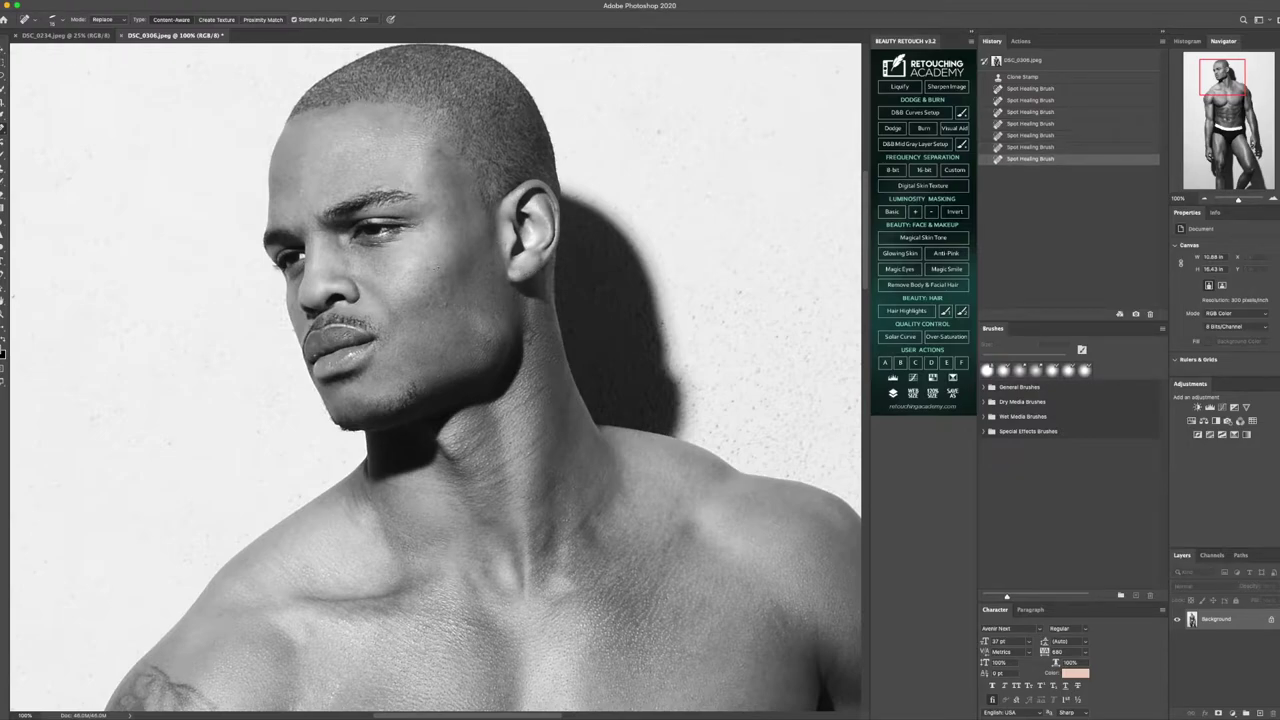
{"action": "left_click", "coordinate": [431, 294]}
{"action": "left_click", "coordinate": [429, 302]}
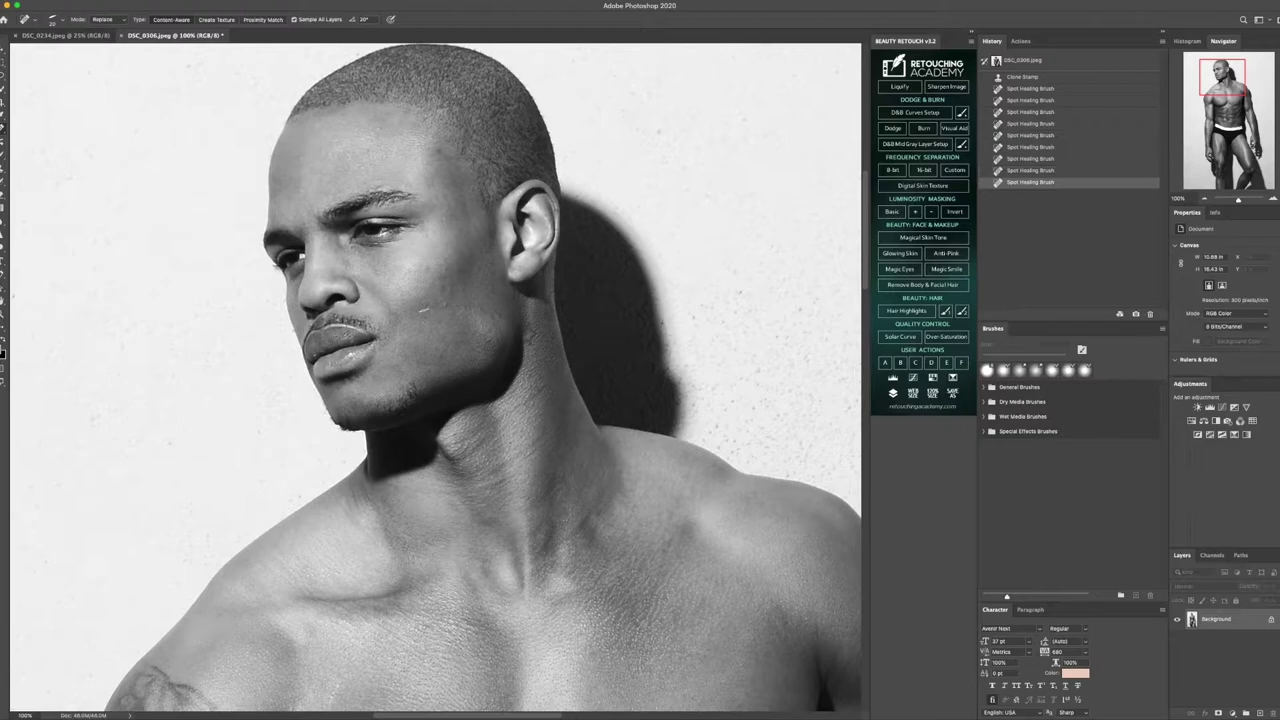
{"action": "left_click", "coordinate": [428, 304]}
{"action": "left_click", "coordinate": [441, 302]}
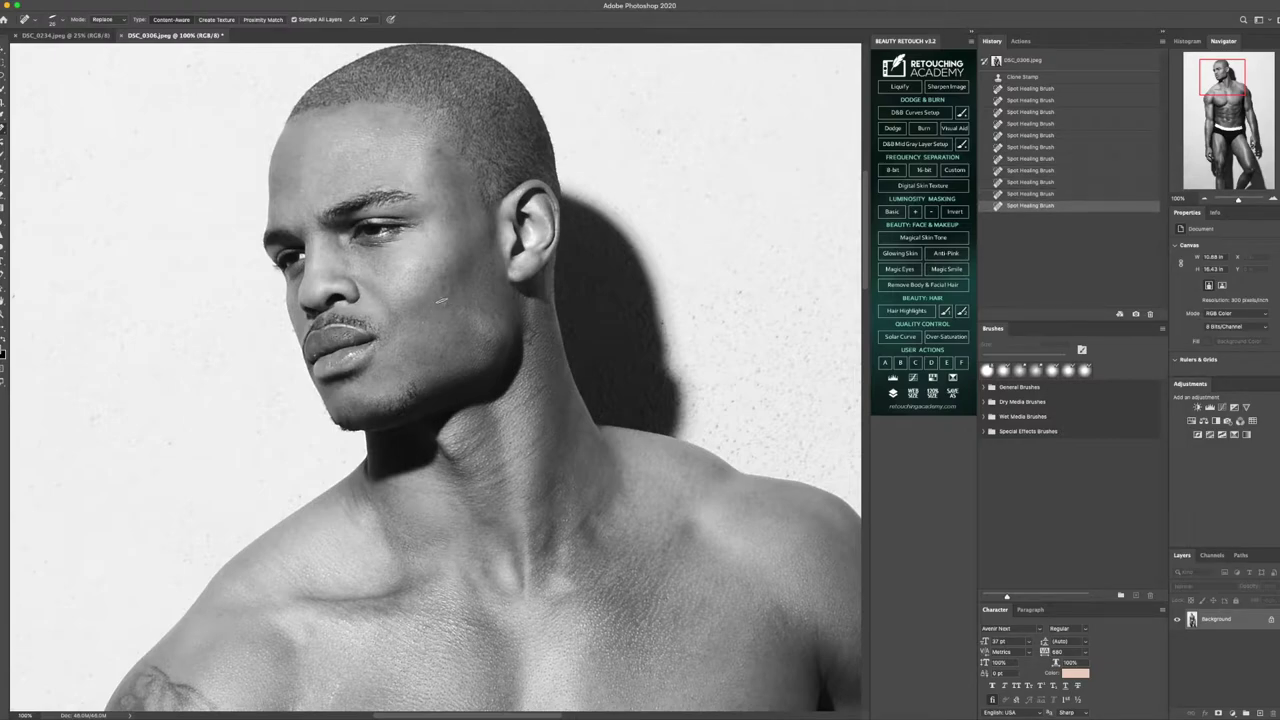
{"action": "mouse_move", "coordinate": [442, 303]}
{"action": "left_mouse_down"}
{"action": "mouse_move", "coordinate": [458, 316]}
{"action": "mouse_move", "coordinate": [456, 301]}
{"action": "left_mouse_up"}
{"action": "left_click", "coordinate": [456, 301]}
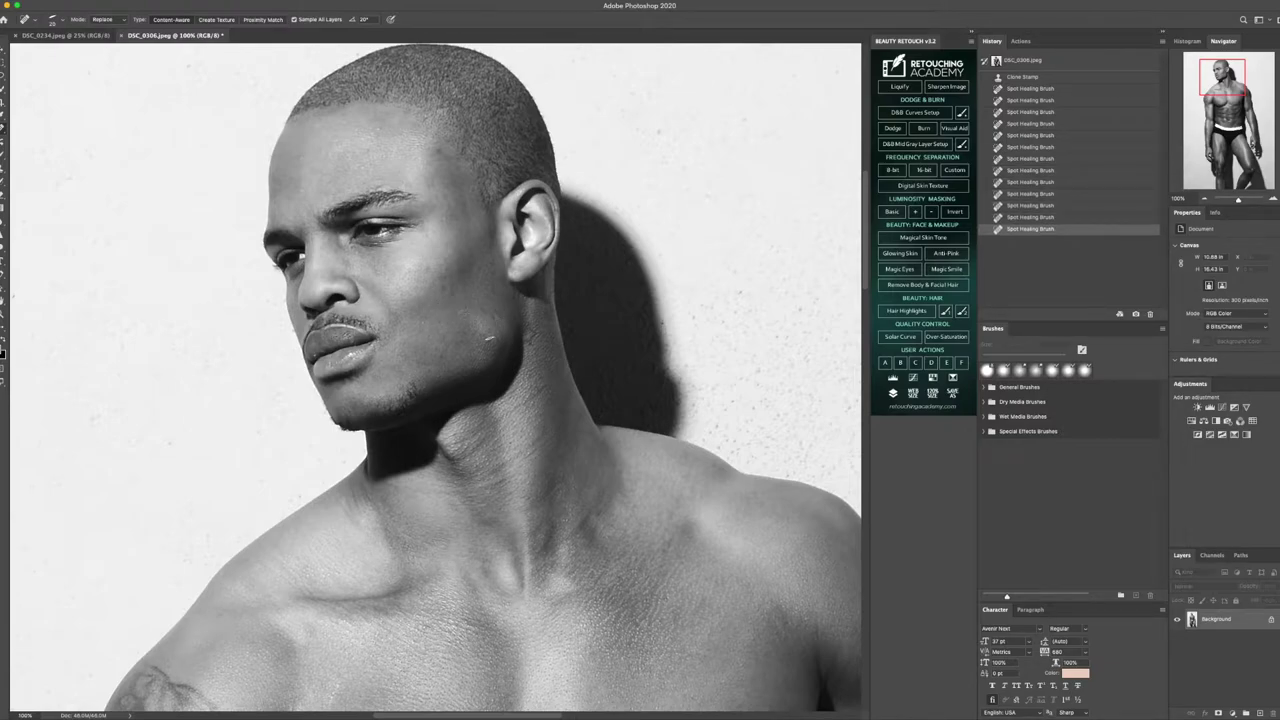
Heal the spots on the neck, chin and near the lip
{"action": "left_click", "coordinate": [489, 340]}
{"action": "left_click", "coordinate": [537, 332]}
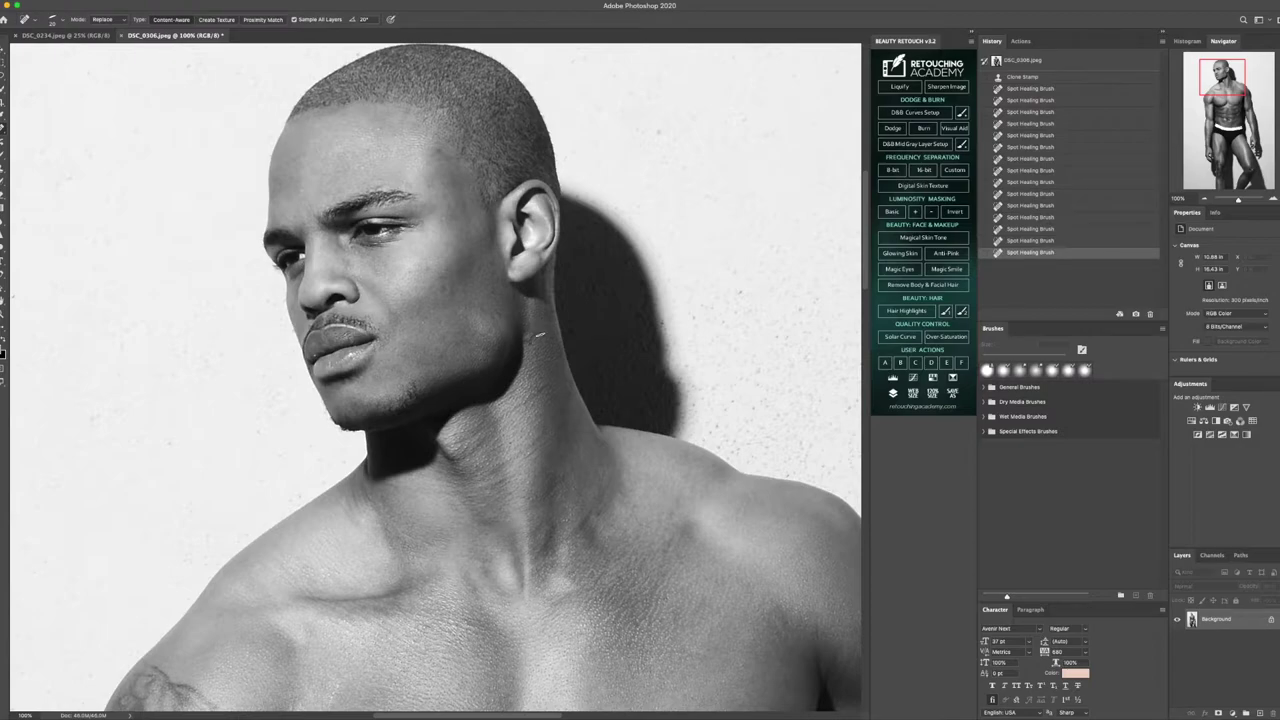
{"action": "left_click", "coordinate": [535, 343]}
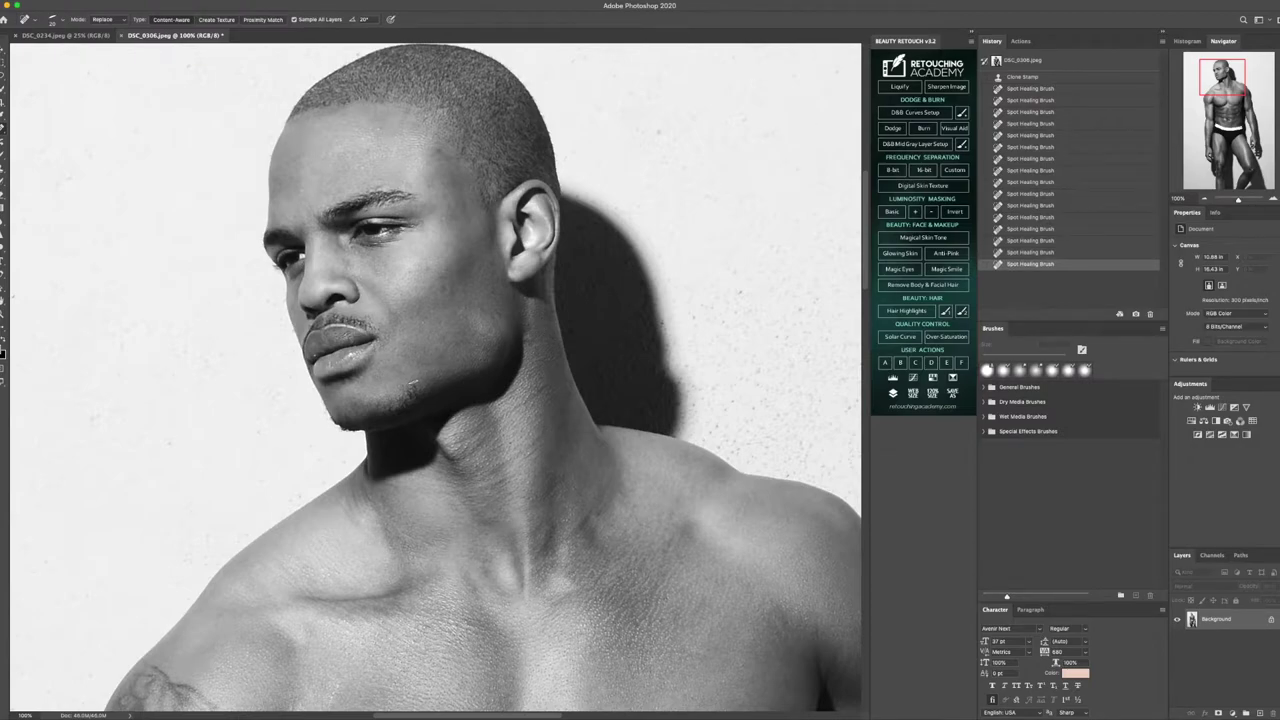
{"action": "left_click", "coordinate": [414, 390]}
{"action": "left_click", "coordinate": [418, 392]}
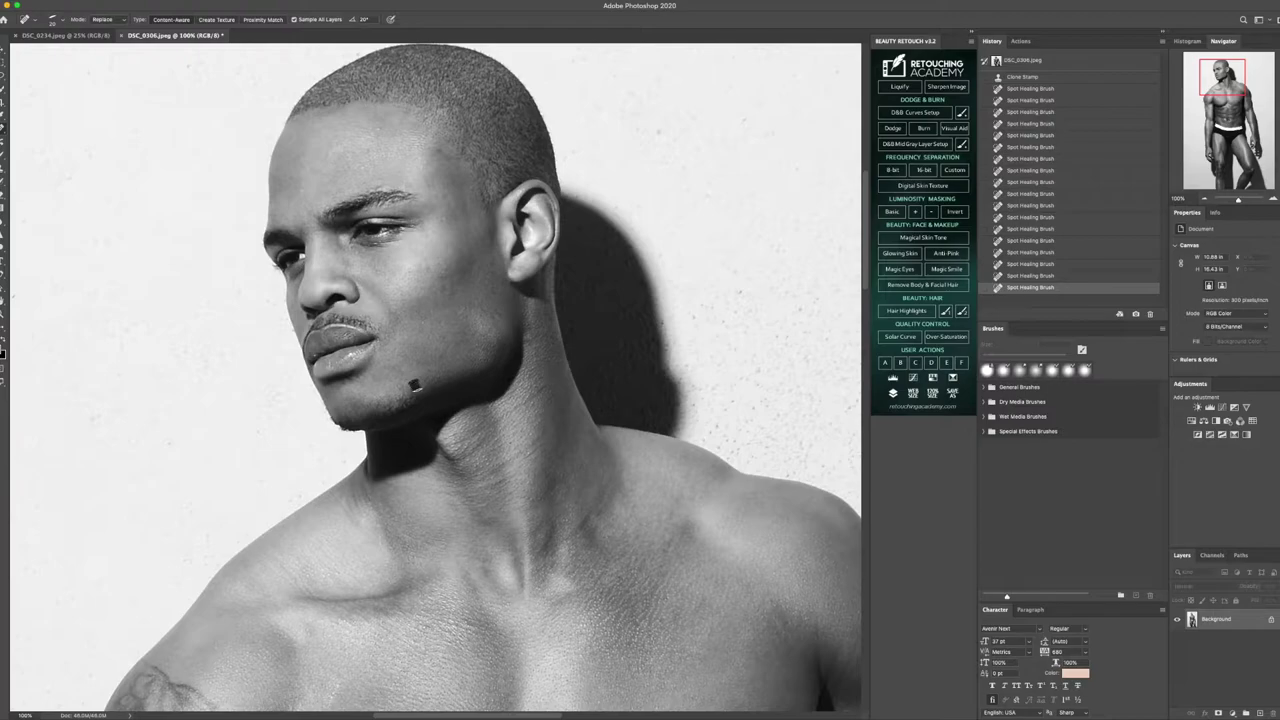
{"action": "left_click", "coordinate": [404, 389]}
{"action": "left_click", "coordinate": [407, 391]}
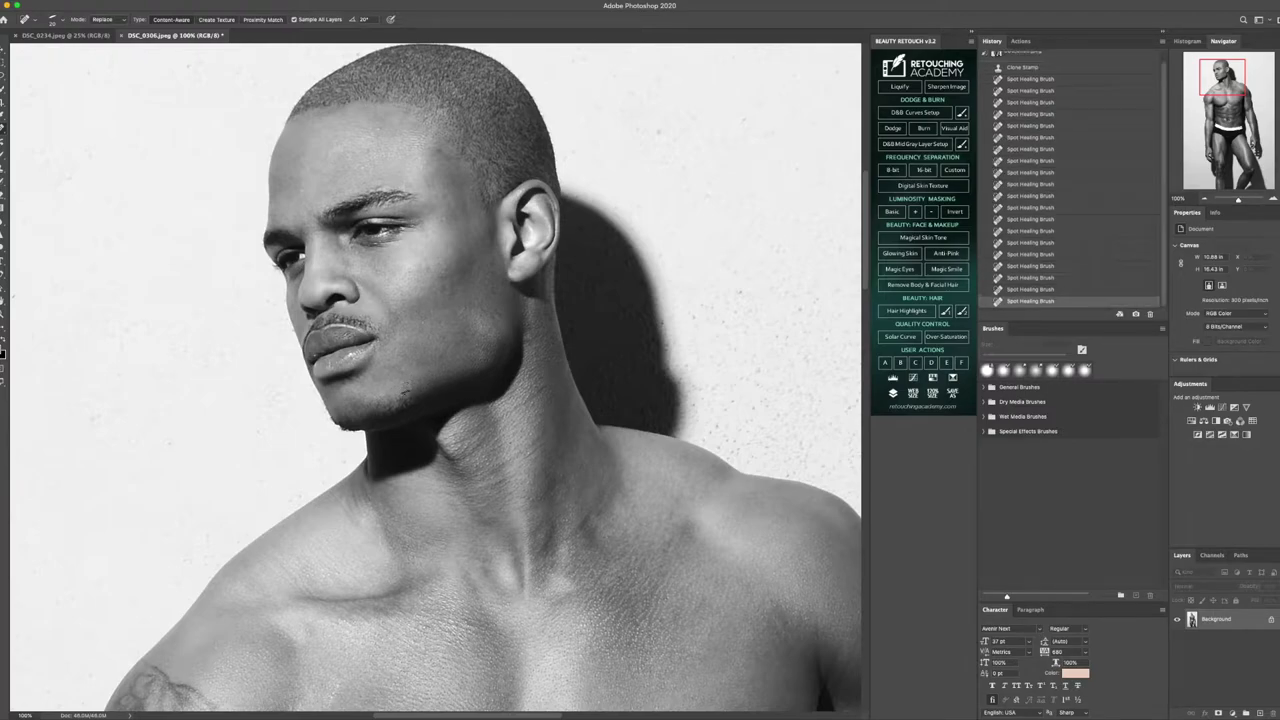
{"action": "left_click", "coordinate": [382, 339]}
{"action": "left_click", "coordinate": [382, 342]}
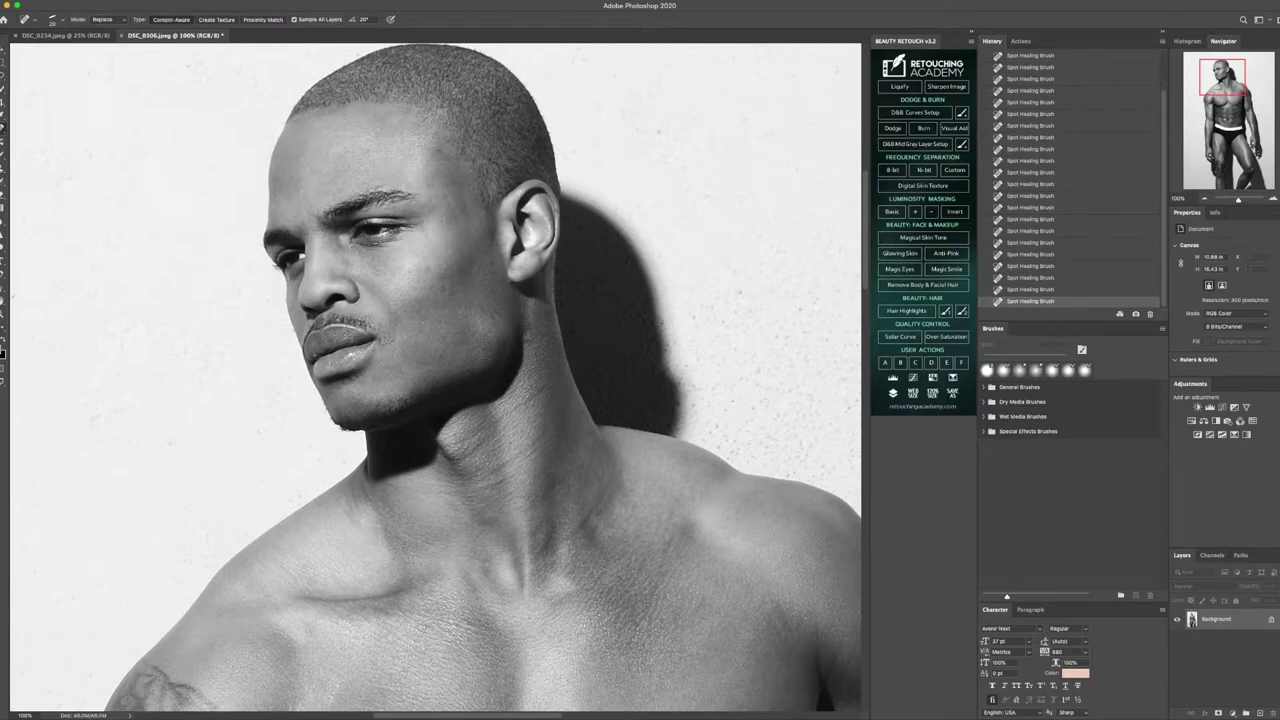
{"action": "left_click", "coordinate": [383, 341]}
Heal the remaining marks on the forehead, cheek and face
{"action": "left_click", "coordinate": [364, 166]}
{"action": "left_click", "coordinate": [436, 151]}
{"action": "left_click", "coordinate": [442, 357]}
{"action": "left_click", "coordinate": [461, 310]}
{"action": "left_click", "coordinate": [294, 310]}
{"action": "scroll", "coordinate": [475, 377], "scroll_direction": "down", "scroll_amount": 3}
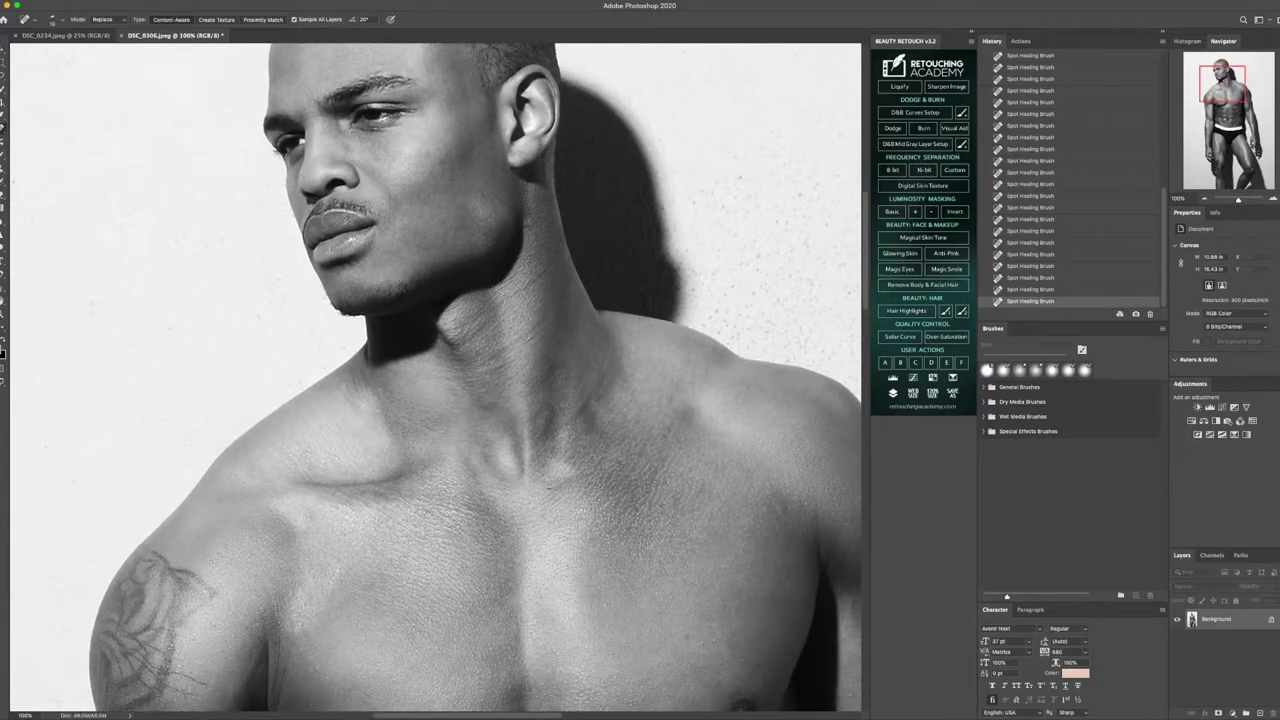
Heal the blemishes on the cheek, jaw, neck and under the eye
{"action": "scroll", "coordinate": [472, 716], "scroll_direction": "right", "scroll_amount": 3}
{"action": "scroll", "coordinate": [472, 716], "scroll_direction": "up", "scroll_amount": 2}
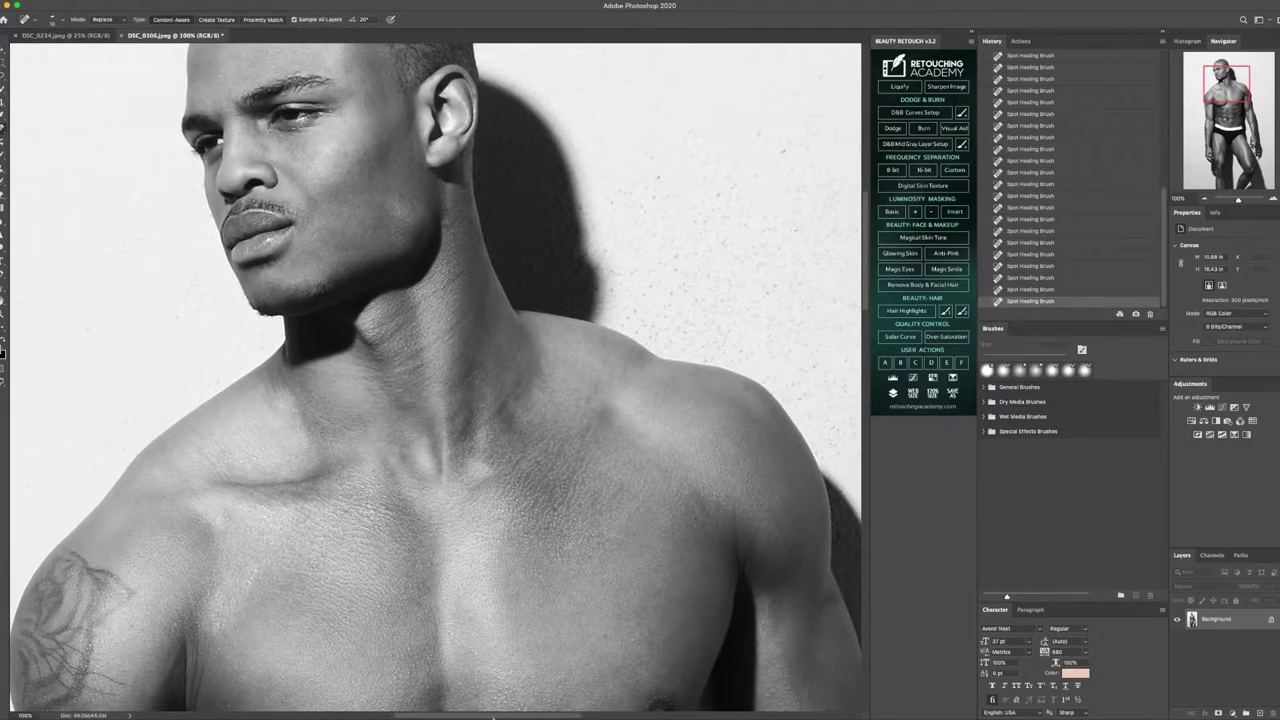
{"action": "left_click", "coordinate": [342, 190]}
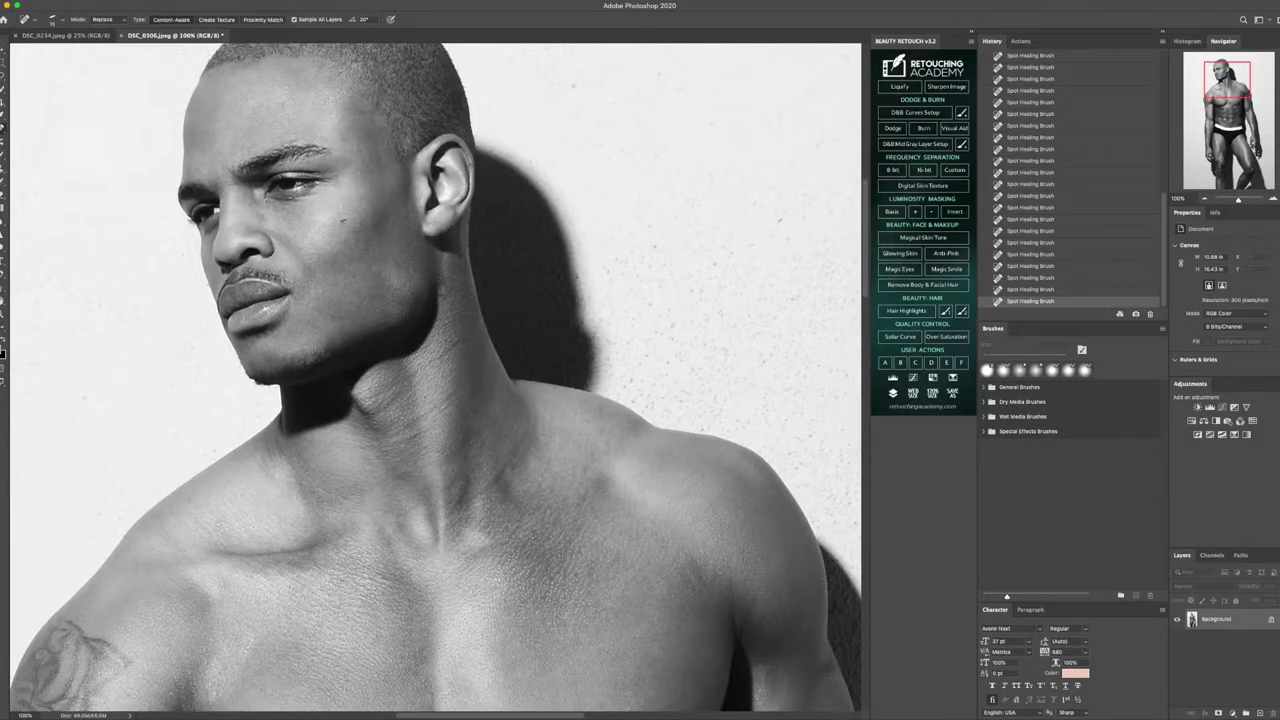
{"action": "left_click", "coordinate": [343, 223]}
{"action": "left_click", "coordinate": [347, 245]}
{"action": "left_click", "coordinate": [399, 264]}
{"action": "left_click", "coordinate": [409, 271]}
{"action": "left_click", "coordinate": [417, 270]}
{"action": "left_click", "coordinate": [268, 204]}
{"action": "left_click", "coordinate": [359, 175]}
Heal the spots across the chest and lower chest
{"action": "scroll", "coordinate": [436, 377], "scroll_direction": "down", "scroll_amount": 10}
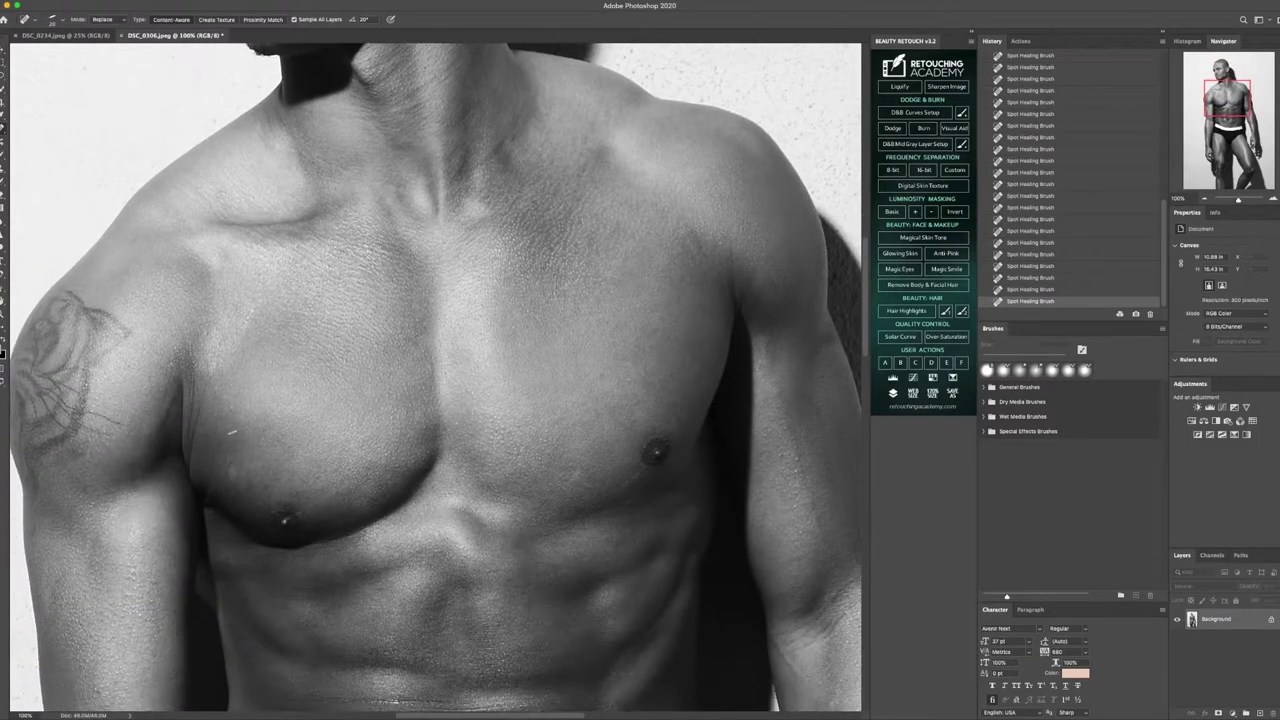
{"action": "left_click", "coordinate": [232, 462]}
{"action": "left_click", "coordinate": [218, 410]}
{"action": "left_click", "coordinate": [220, 396]}
{"action": "left_click", "coordinate": [325, 490]}
{"action": "scroll", "coordinate": [836, 594], "scroll_direction": "down", "scroll_amount": 3}
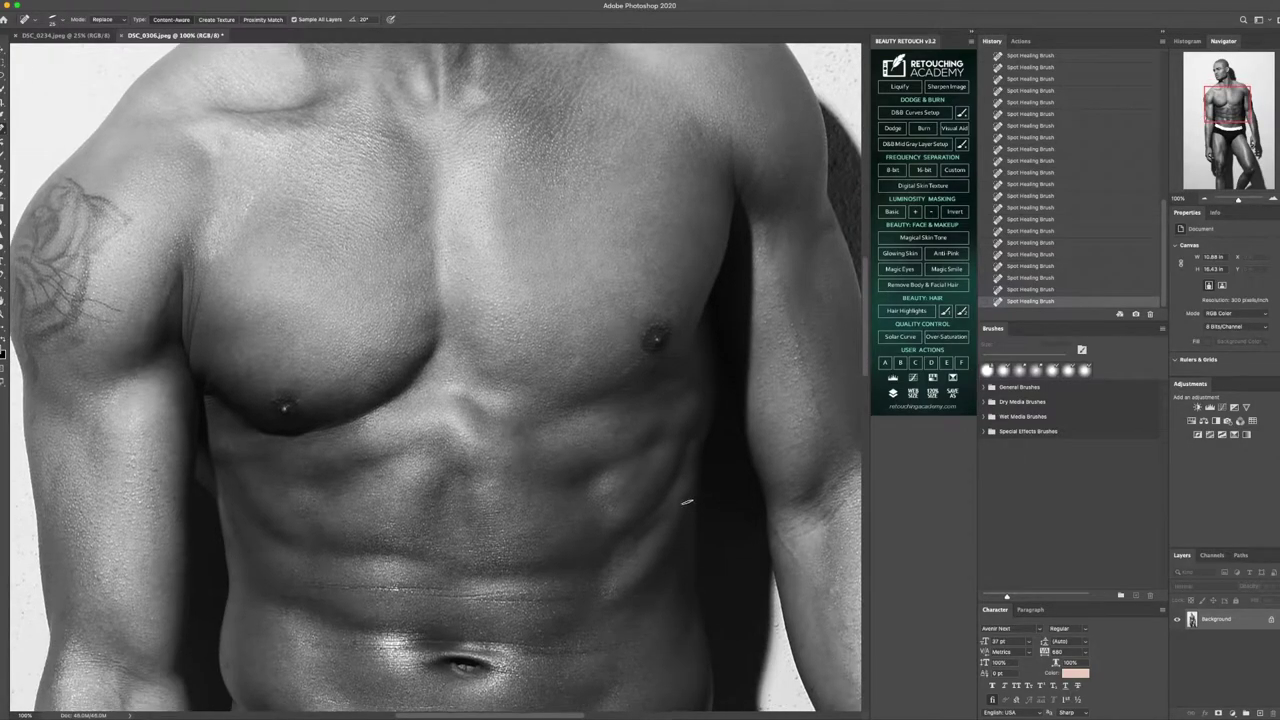
{"action": "scroll", "coordinate": [687, 502], "scroll_direction": "up", "scroll_amount": 5}
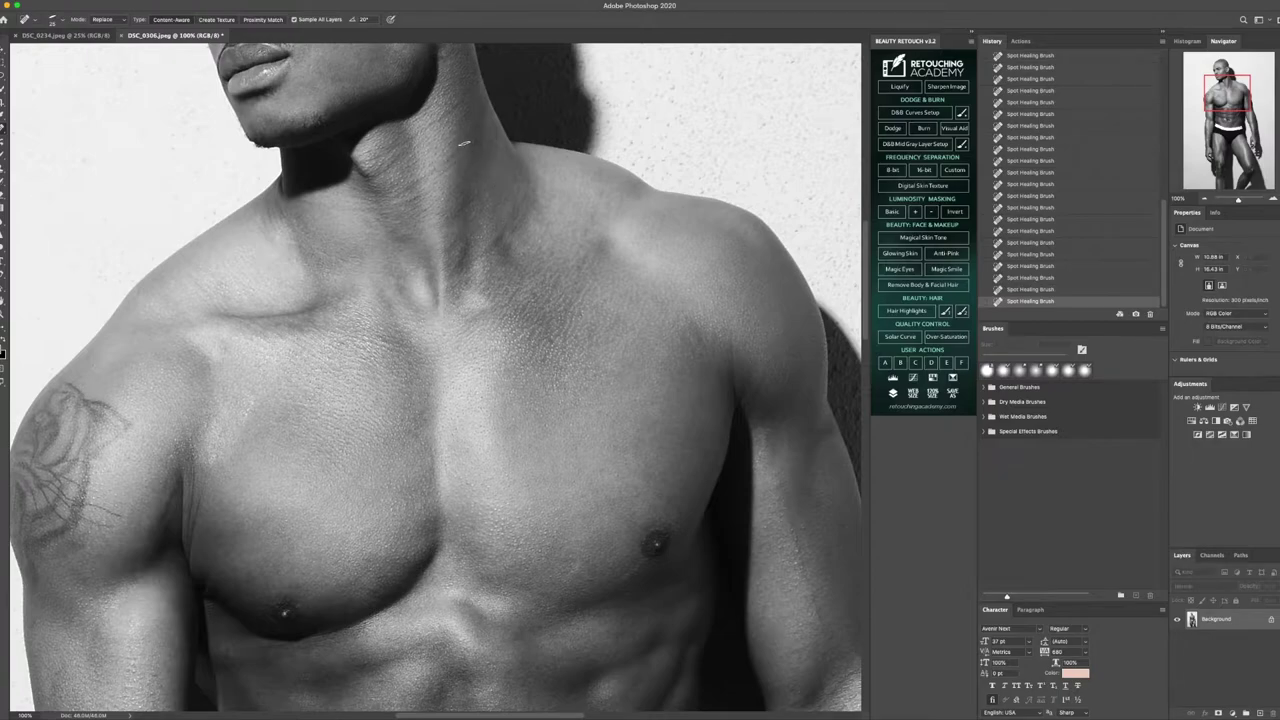
{"action": "scroll", "coordinate": [466, 145], "scroll_direction": "down", "scroll_amount": 12}
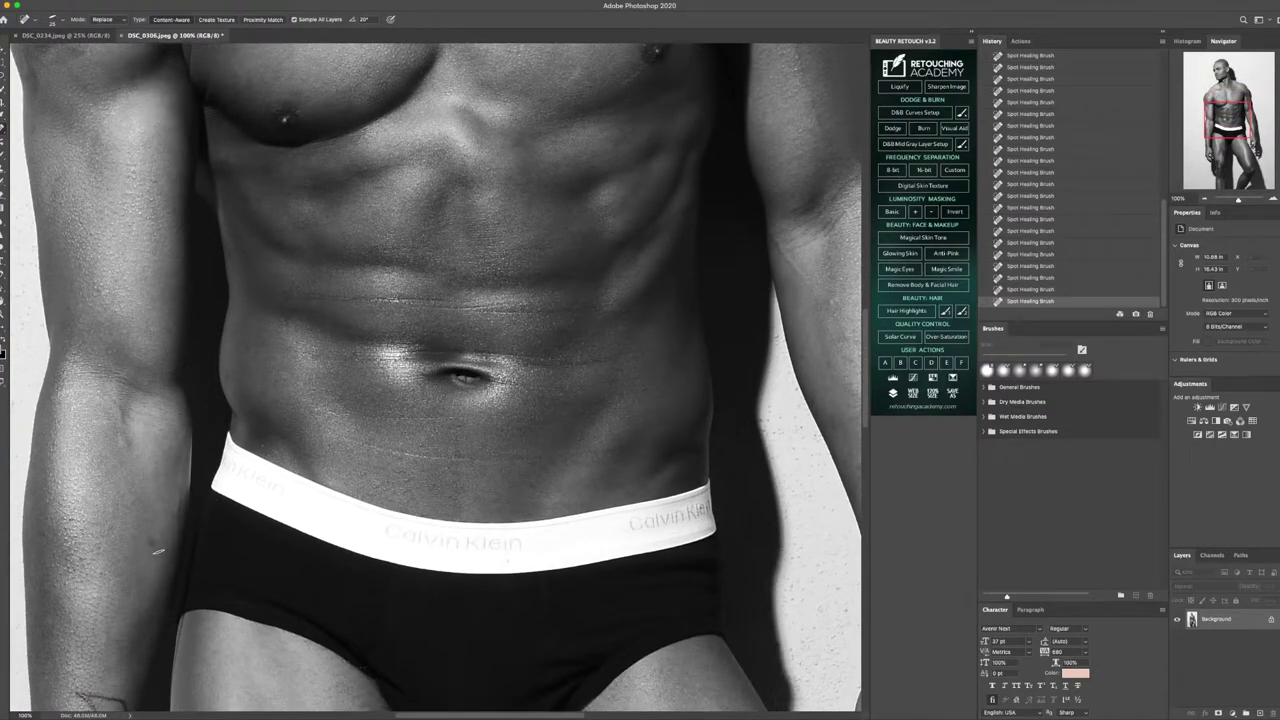
Heal the blemishes on the left forearm, chest and along the arm edge
{"action": "left_click", "coordinate": [147, 540]}
{"action": "left_click_drag", "start_coordinate": [630, 84], "coordinate": [645, 78]}
{"action": "left_click_drag", "start_coordinate": [809, 83], "coordinate": [831, 145]}
{"action": "left_click_drag", "start_coordinate": [795, 267], "coordinate": [795, 267]}
{"action": "left_click", "coordinate": [835, 305]}
{"action": "left_click", "coordinate": [838, 434]}
{"action": "left_click", "coordinate": [847, 459]}
Heal the abdomen scratch and spots, the right-thigh blemishes and the wrist mark
{"action": "left_click", "coordinate": [458, 456]}
{"action": "left_click", "coordinate": [536, 482]}
{"action": "left_click", "coordinate": [508, 517]}
{"action": "scroll", "coordinate": [396, 604], "scroll_direction": "down", "scroll_amount": 5}
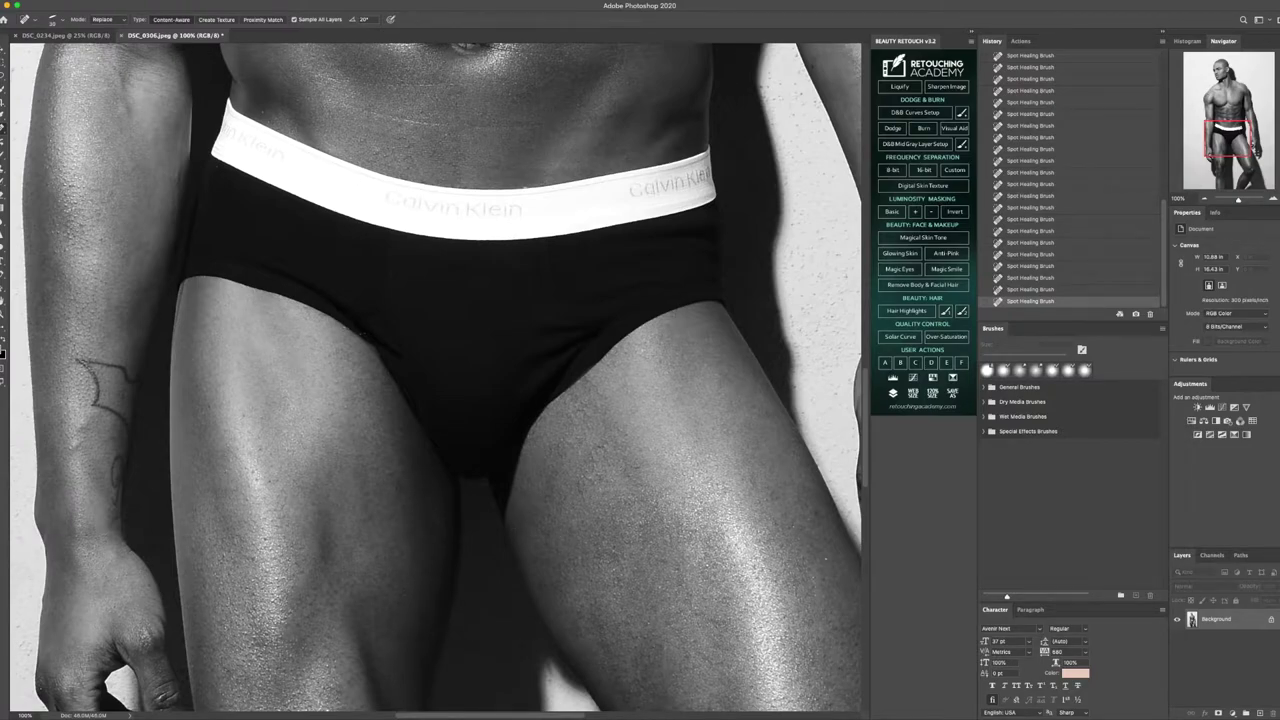
{"action": "left_click", "coordinate": [590, 478]}
{"action": "left_click", "coordinate": [603, 446]}
{"action": "left_click", "coordinate": [598, 390]}
{"action": "left_click", "coordinate": [609, 367]}
{"action": "scroll", "coordinate": [152, 394], "scroll_direction": "down", "scroll_amount": 5}
{"action": "left_click", "coordinate": [83, 344]}
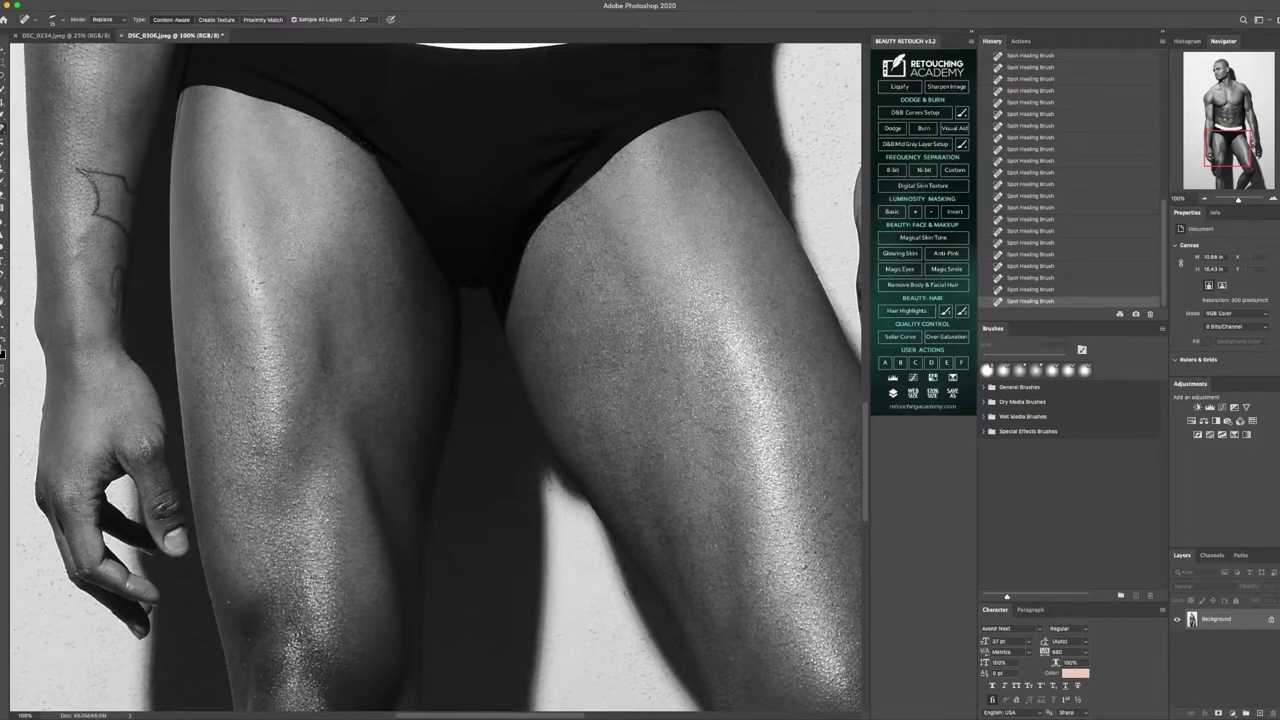
Heal the spot on the thigh and the specks on the knee
{"action": "left_click", "coordinate": [259, 255]}
{"action": "scroll", "coordinate": [420, 565], "scroll_direction": "down", "scroll_amount": 3}
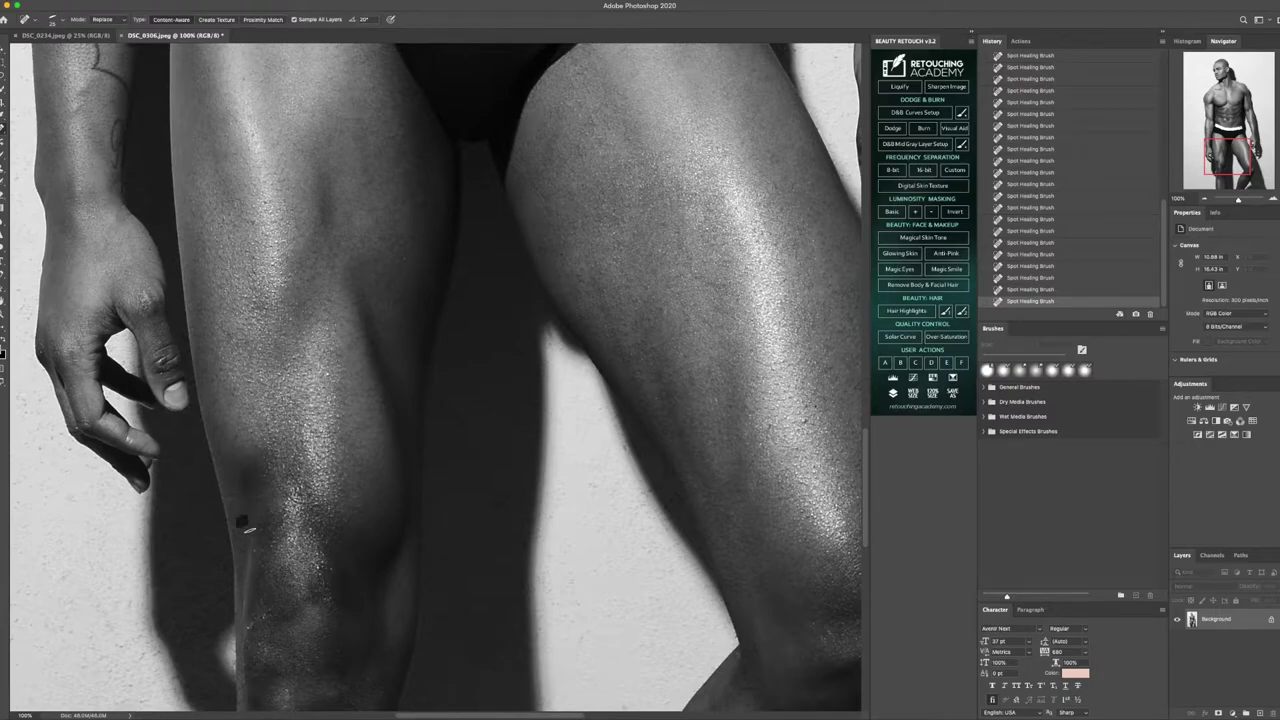
{"action": "left_click", "coordinate": [318, 556]}
{"action": "scroll", "coordinate": [351, 626], "scroll_direction": "down", "scroll_amount": 6}
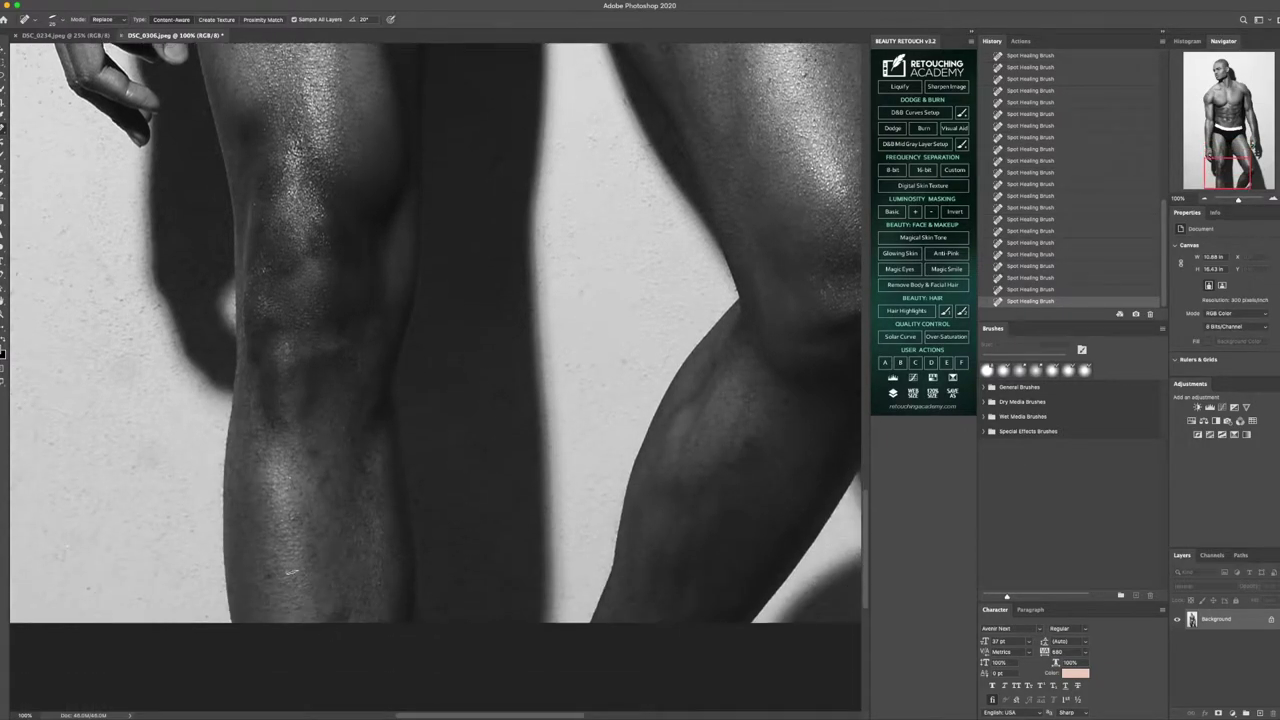
{"action": "left_click", "coordinate": [325, 475]}
{"action": "left_click", "coordinate": [315, 454]}
{"action": "left_click_drag", "start_coordinate": [435, 716], "coordinate": [478, 716]}
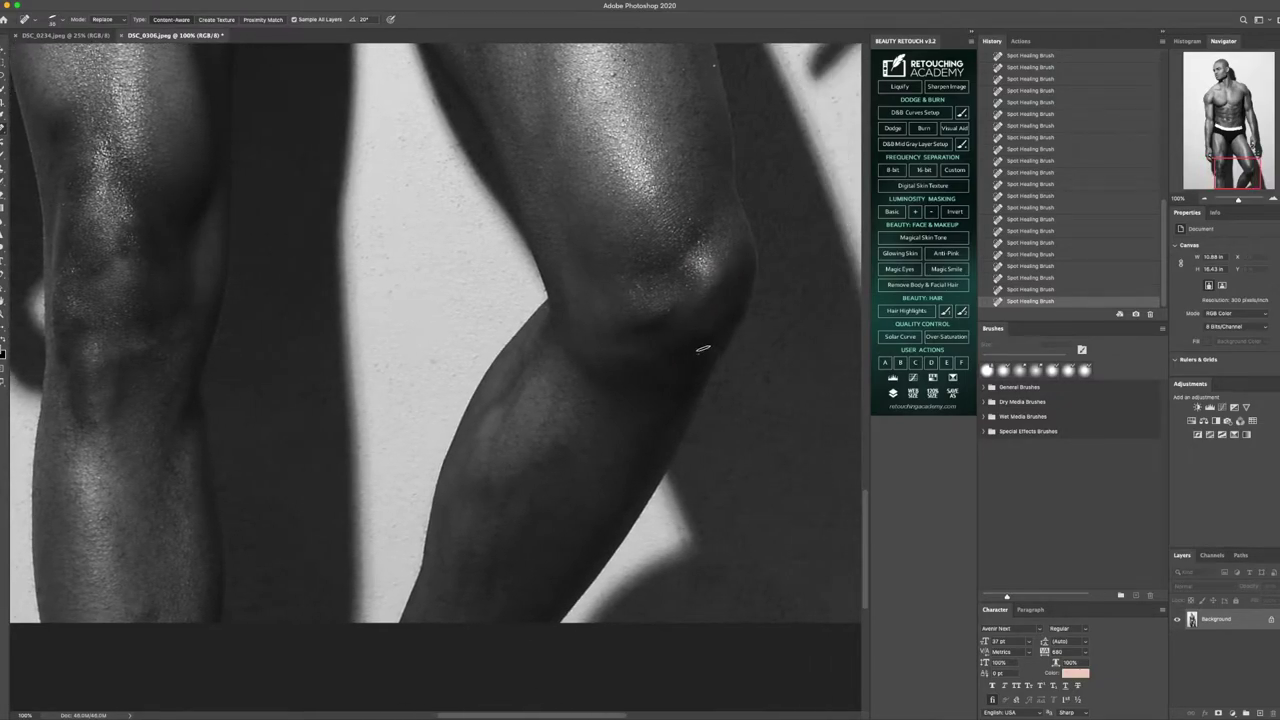
{"action": "scroll", "coordinate": [700, 340], "scroll_direction": "up", "scroll_amount": 5}
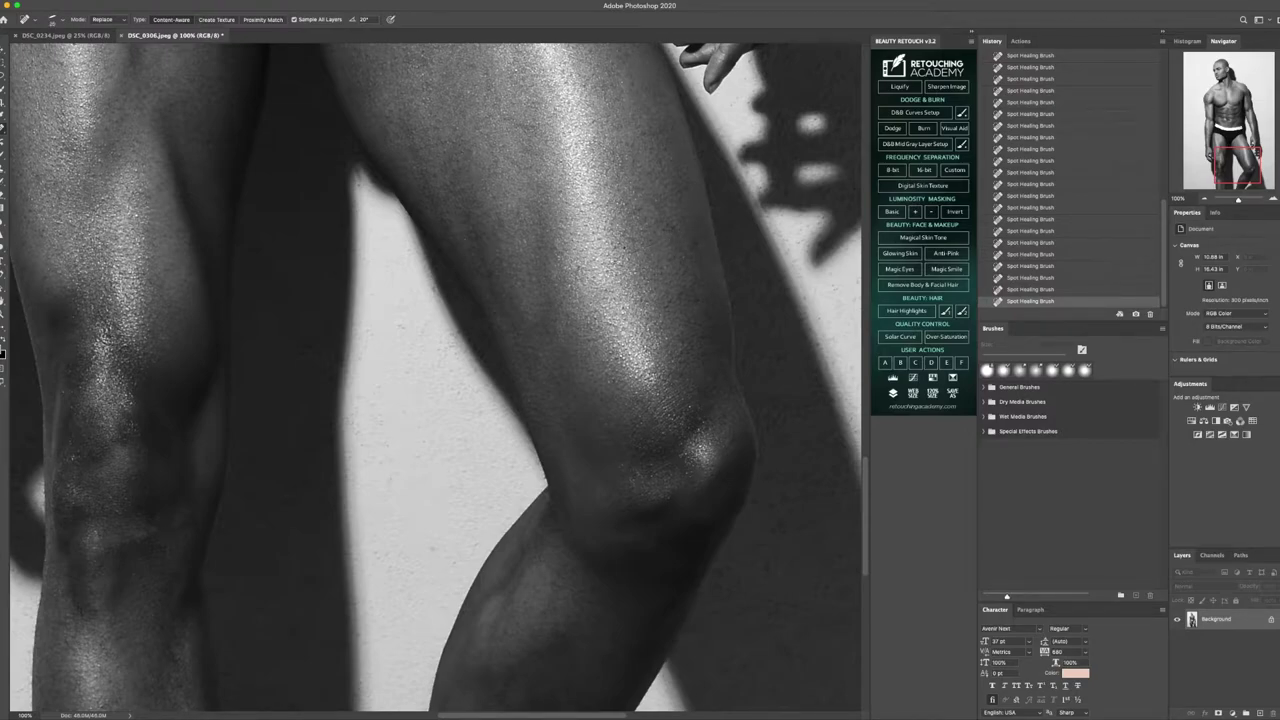
Heal the blemishes and scratch on the other thigh, knee and upper thigh
{"action": "left_click", "coordinate": [612, 262]}
{"action": "left_click", "coordinate": [607, 378]}
{"action": "left_click", "coordinate": [670, 438]}
{"action": "scroll", "coordinate": [638, 408], "scroll_direction": "up", "scroll_amount": 5}
{"action": "left_click", "coordinate": [435, 243]}
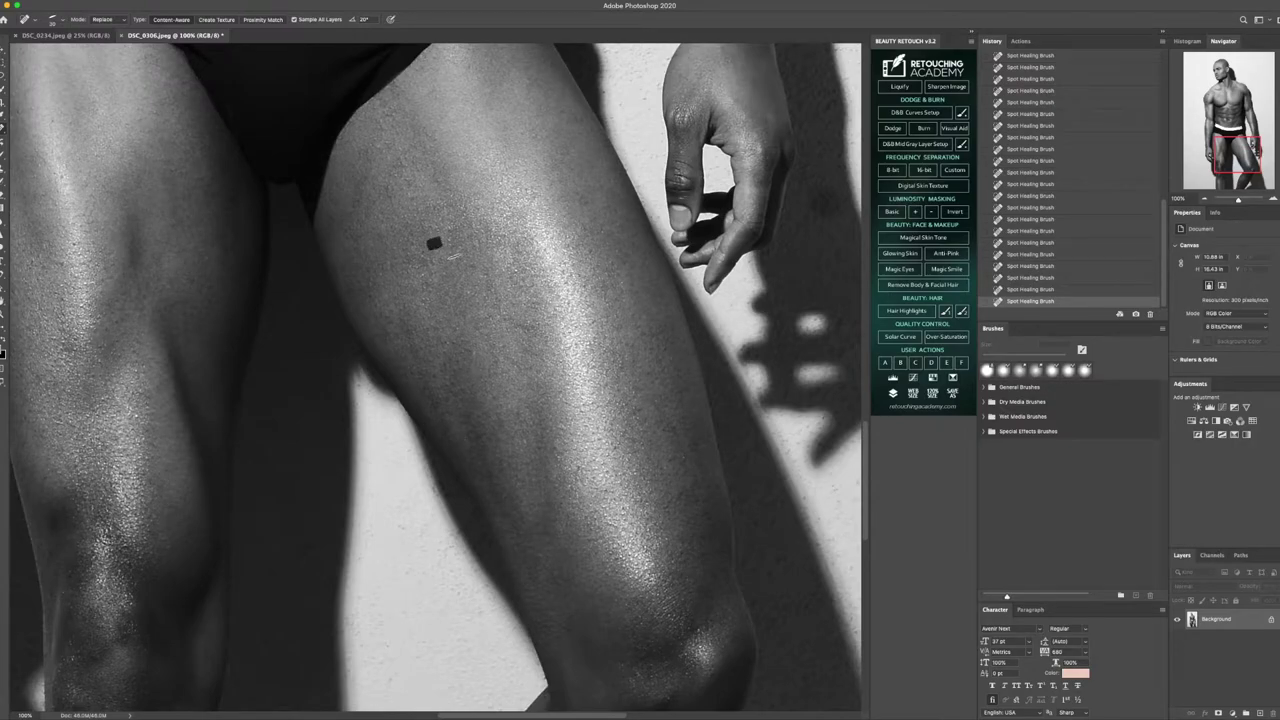
{"action": "left_click", "coordinate": [451, 252]}
{"action": "scroll", "coordinate": [431, 260], "scroll_direction": "up", "scroll_amount": 10}
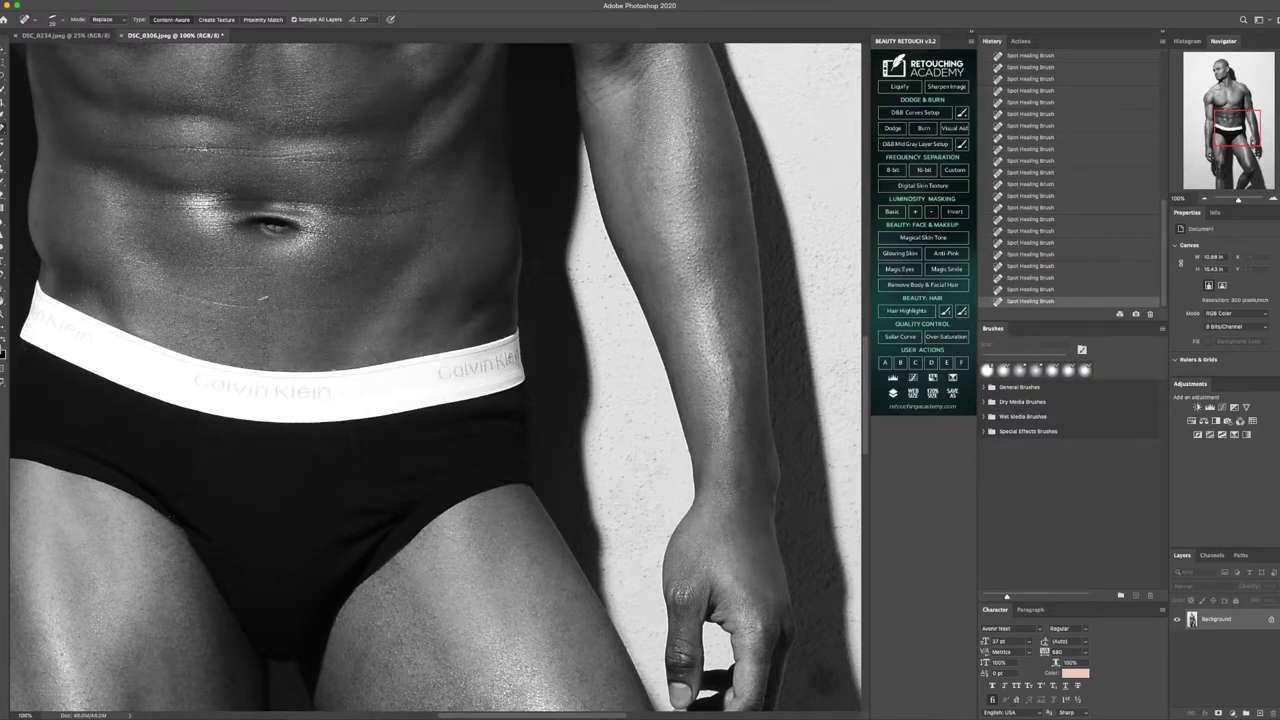
Fit the whole photo in the window
{"action": "key", "text": "z"}
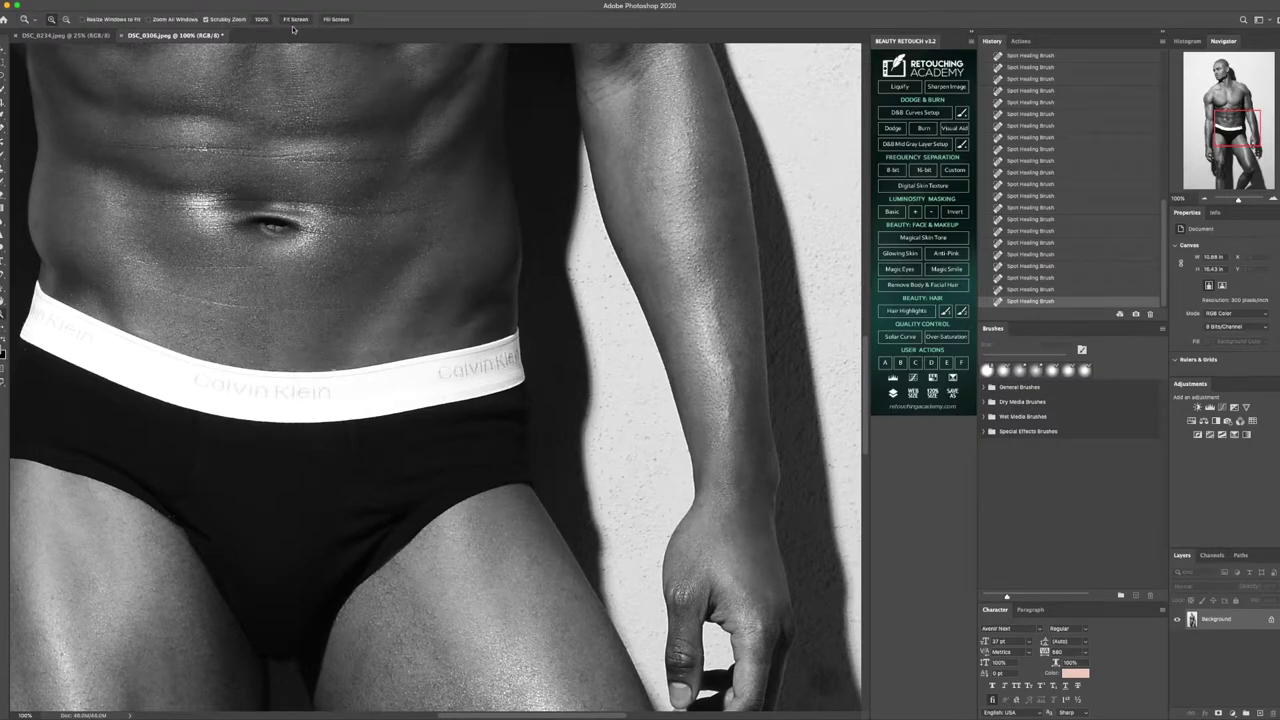
{"action": "left_click", "coordinate": [295, 19]}
{"action": "scroll", "coordinate": [1050, 76], "scroll_direction": "down", "scroll_amount": 1}
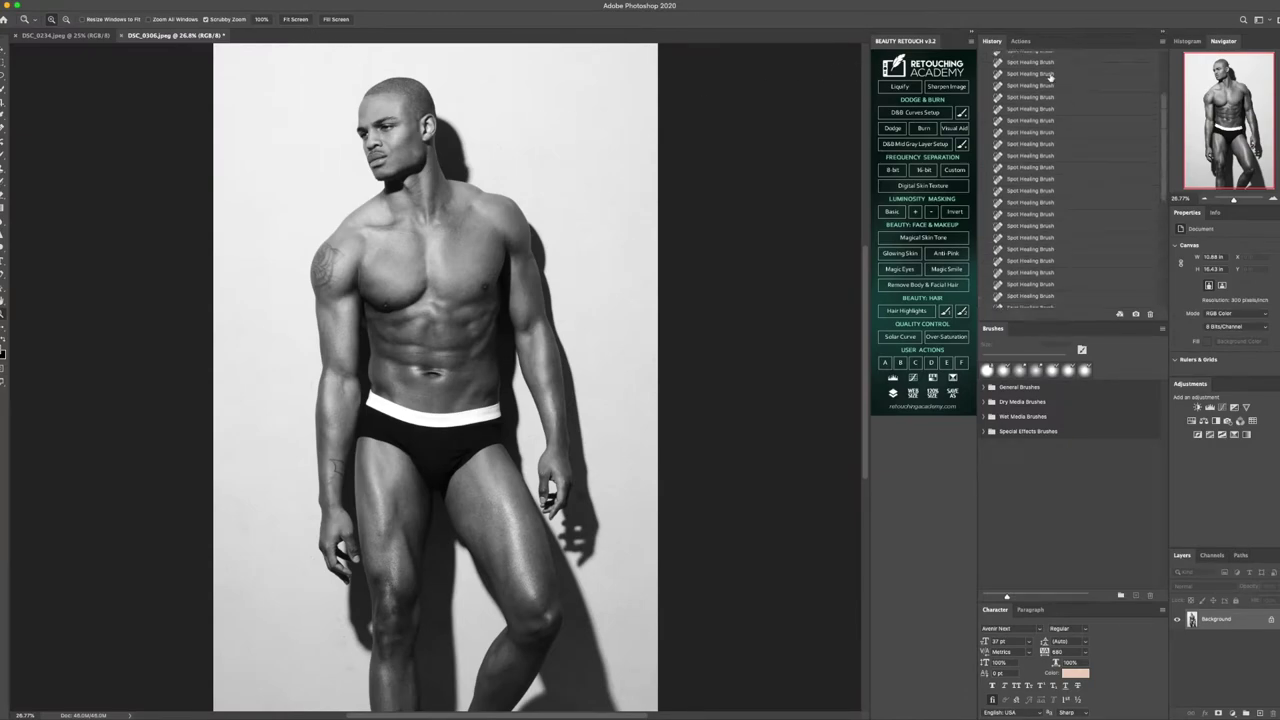
{"action": "scroll", "coordinate": [1050, 76], "scroll_direction": "up", "scroll_amount": 2}
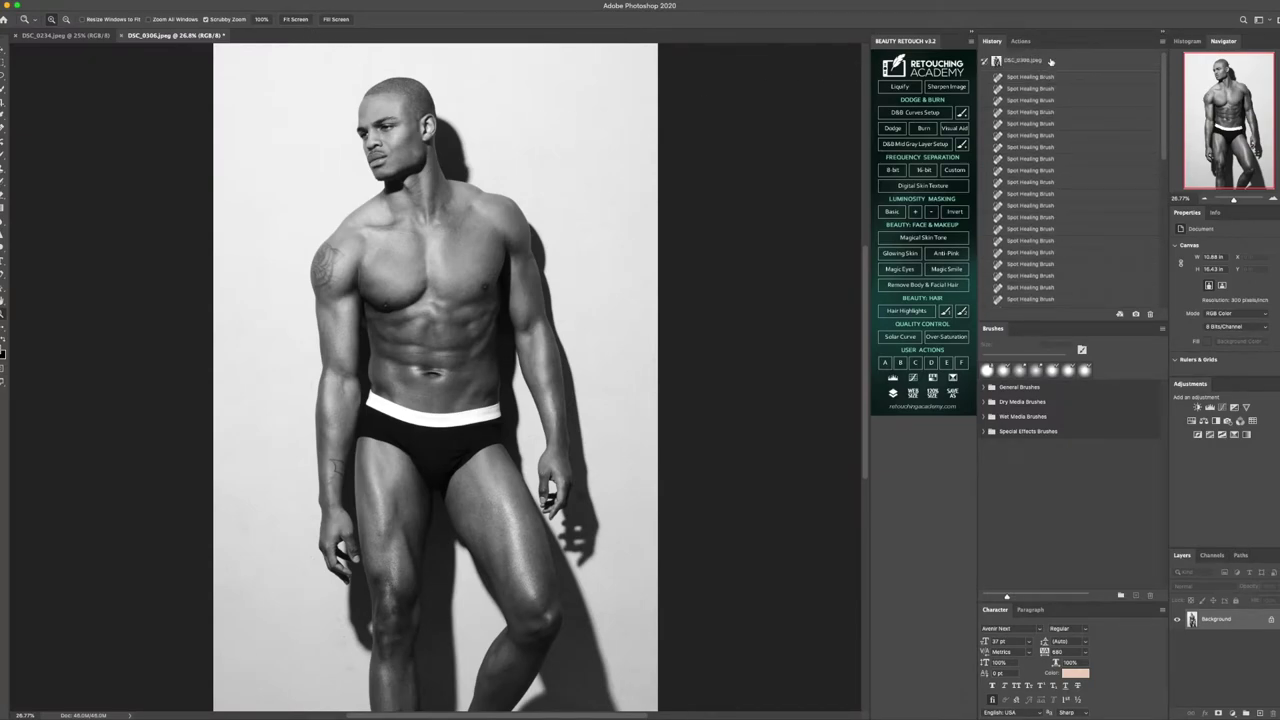
Compare the original DSC_0306 snapshot in History, then return to the latest state
{"action": "left_click", "coordinate": [1050, 61]}
{"action": "scroll", "coordinate": [1043, 200], "scroll_direction": "down", "scroll_amount": 2}
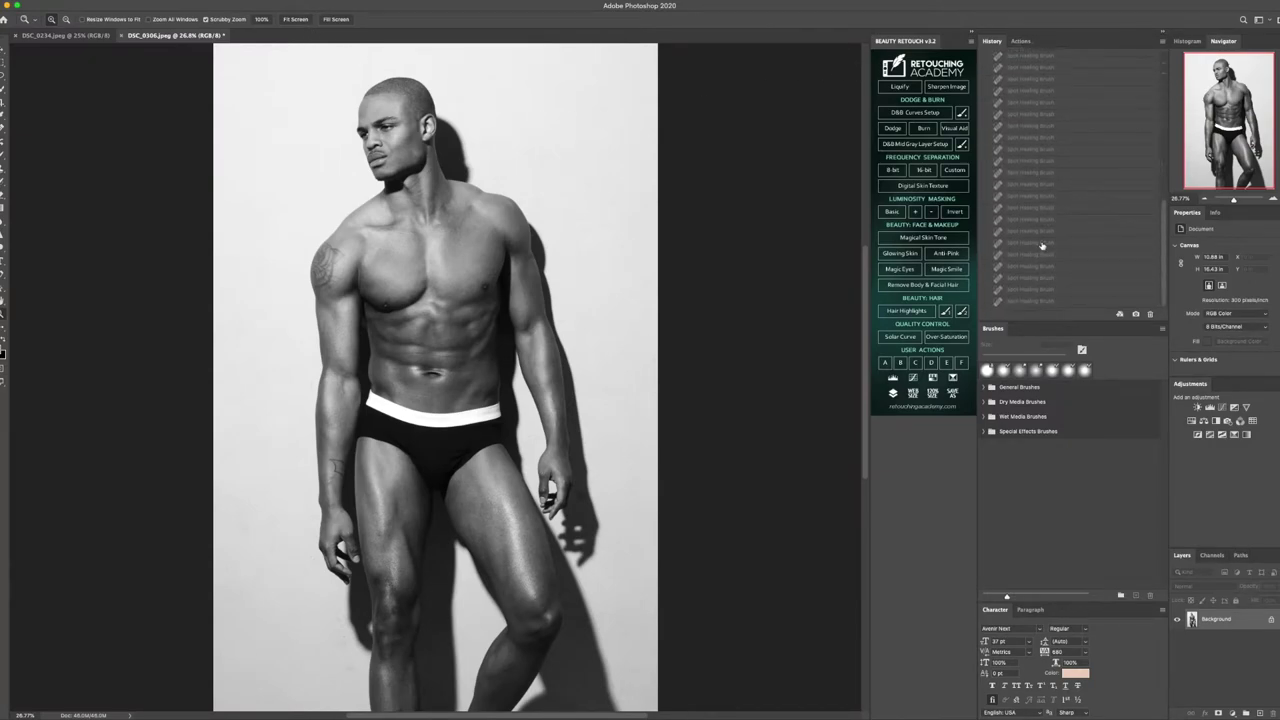
{"action": "left_click", "coordinate": [1035, 301]}
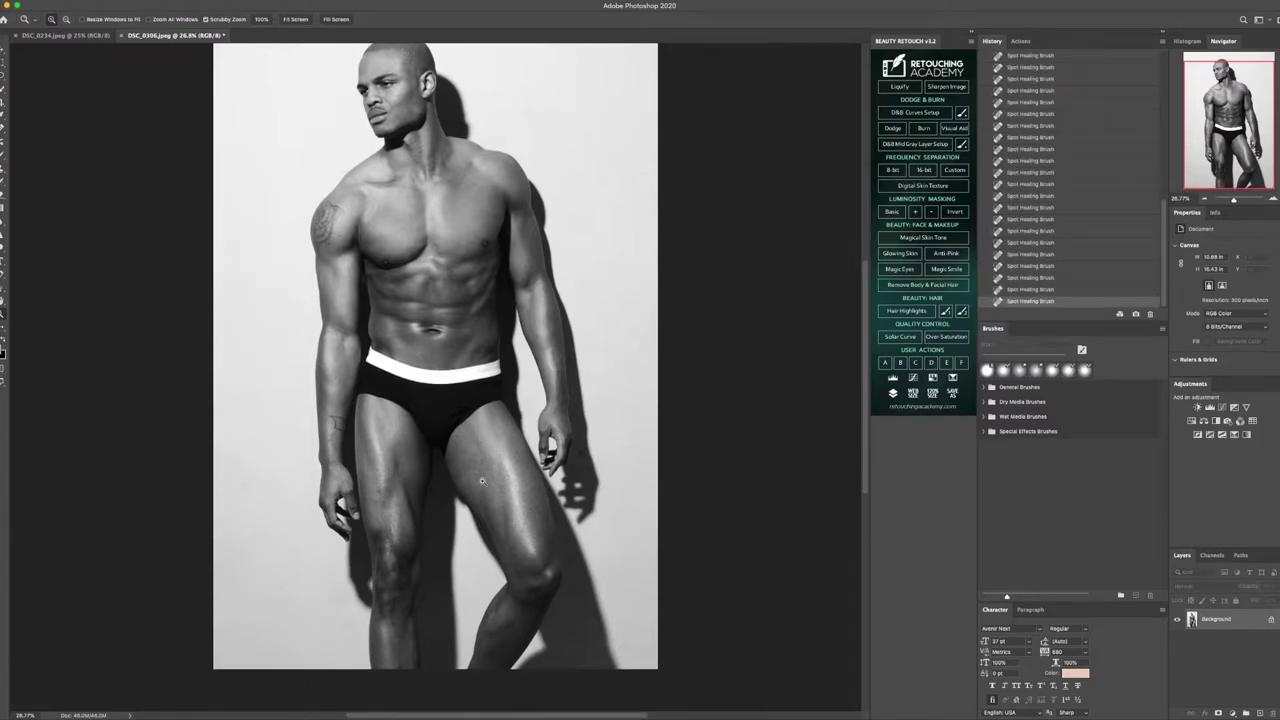
Zoom to 100% on the face and heal specks on the head, wall and forehead
{"action": "left_click", "coordinate": [569, 389]}
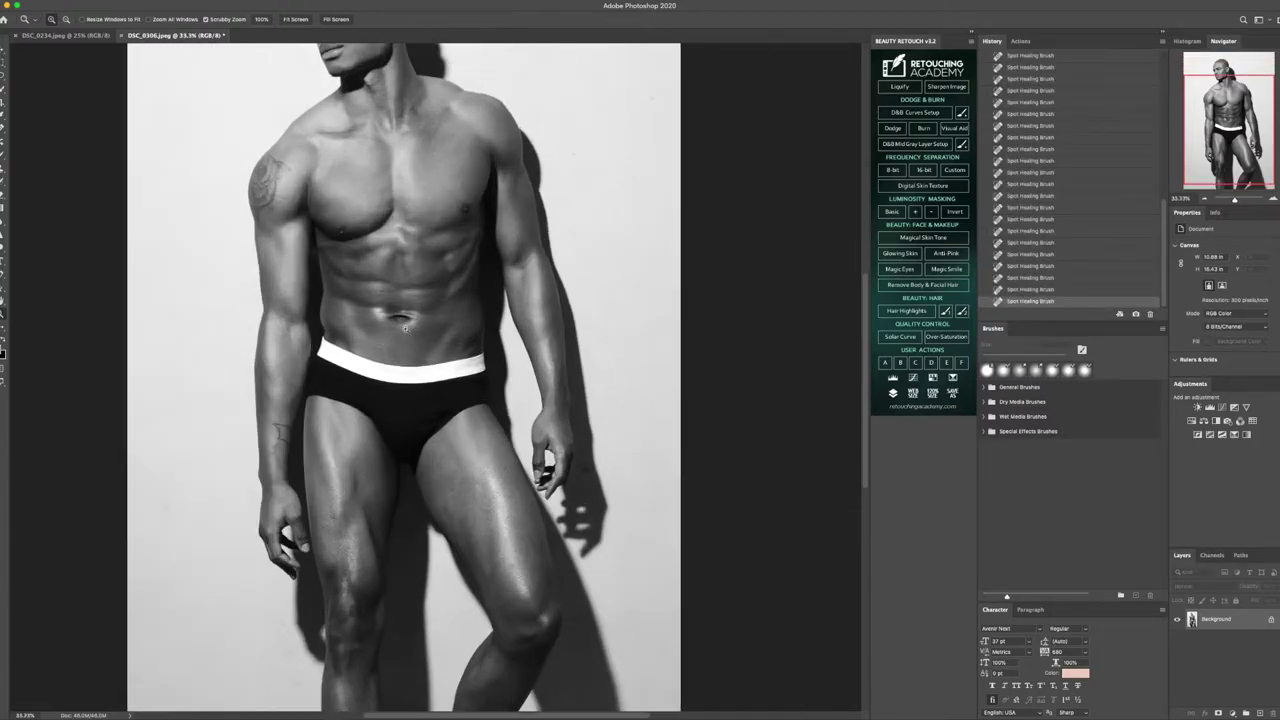
{"action": "left_click", "coordinate": [309, 333]}
{"action": "scroll", "coordinate": [360, 300], "scroll_direction": "up", "scroll_amount": 8}
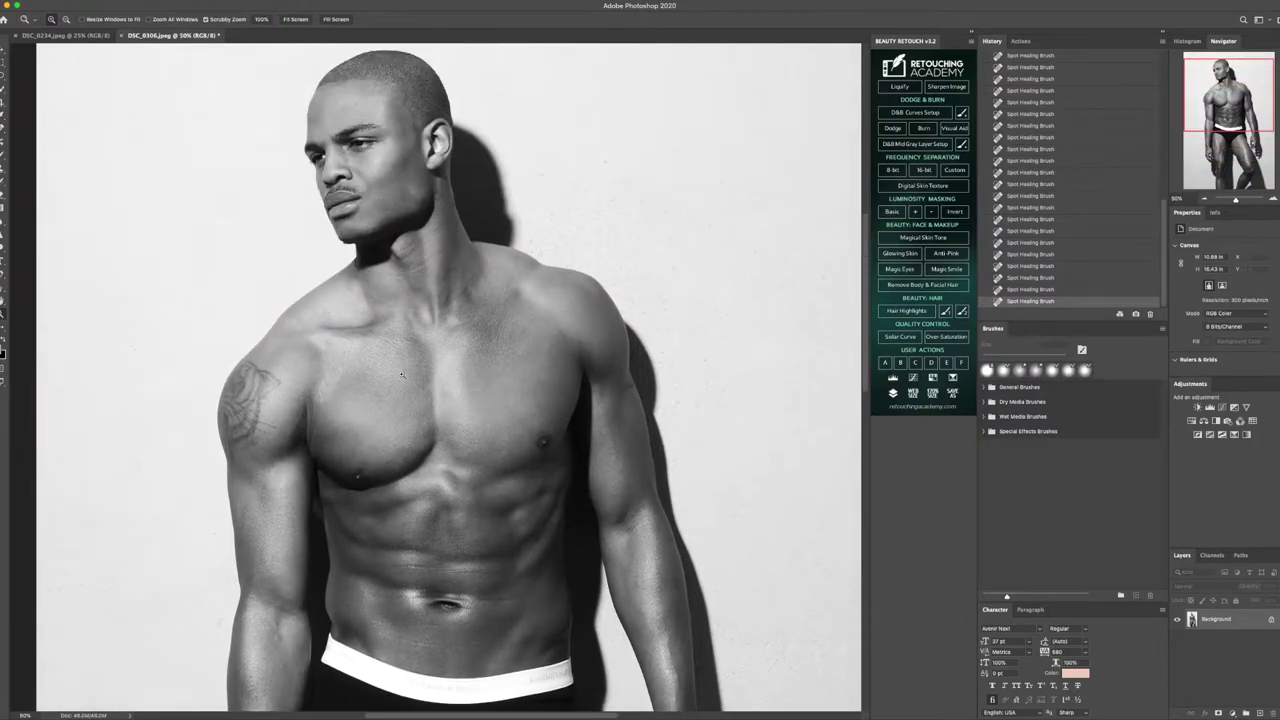
{"action": "left_click", "coordinate": [372, 251]}
{"action": "left_click", "coordinate": [373, 249]}
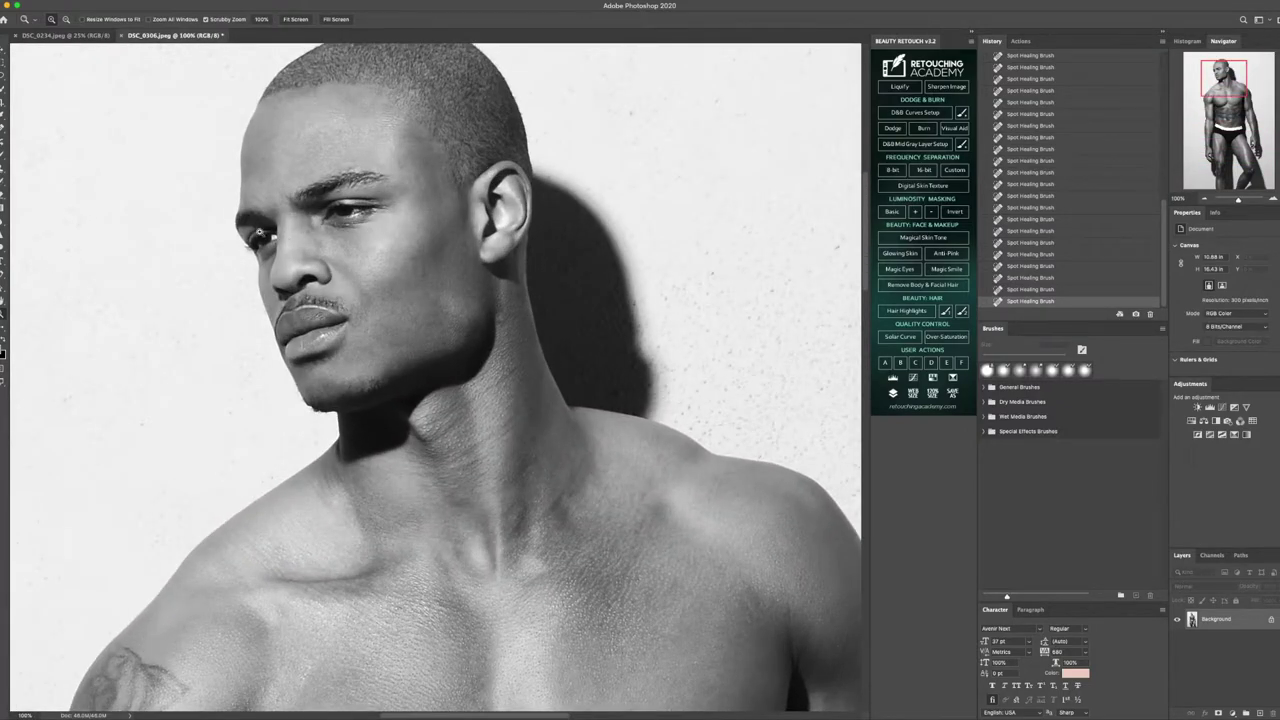
{"action": "scroll", "coordinate": [289, 232], "scroll_direction": "up", "scroll_amount": 1}
{"action": "key", "text": "j"}
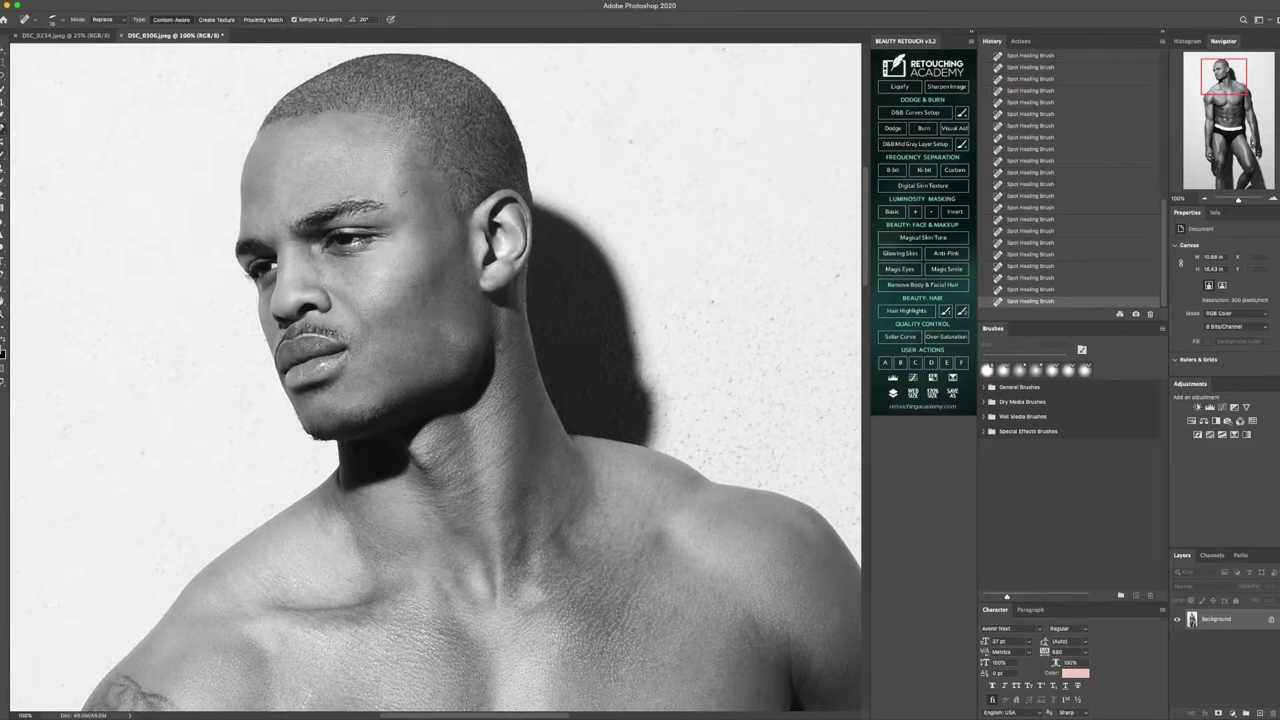
{"action": "left_click", "coordinate": [402, 198]}
{"action": "left_click", "coordinate": [417, 206]}
{"action": "left_click", "coordinate": [636, 142]}
{"action": "left_click", "coordinate": [265, 188]}
Fit the whole photo in the window and reselect the Spot Healing Brush
{"action": "key", "text": "z"}
{"action": "left_click", "coordinate": [295, 19]}
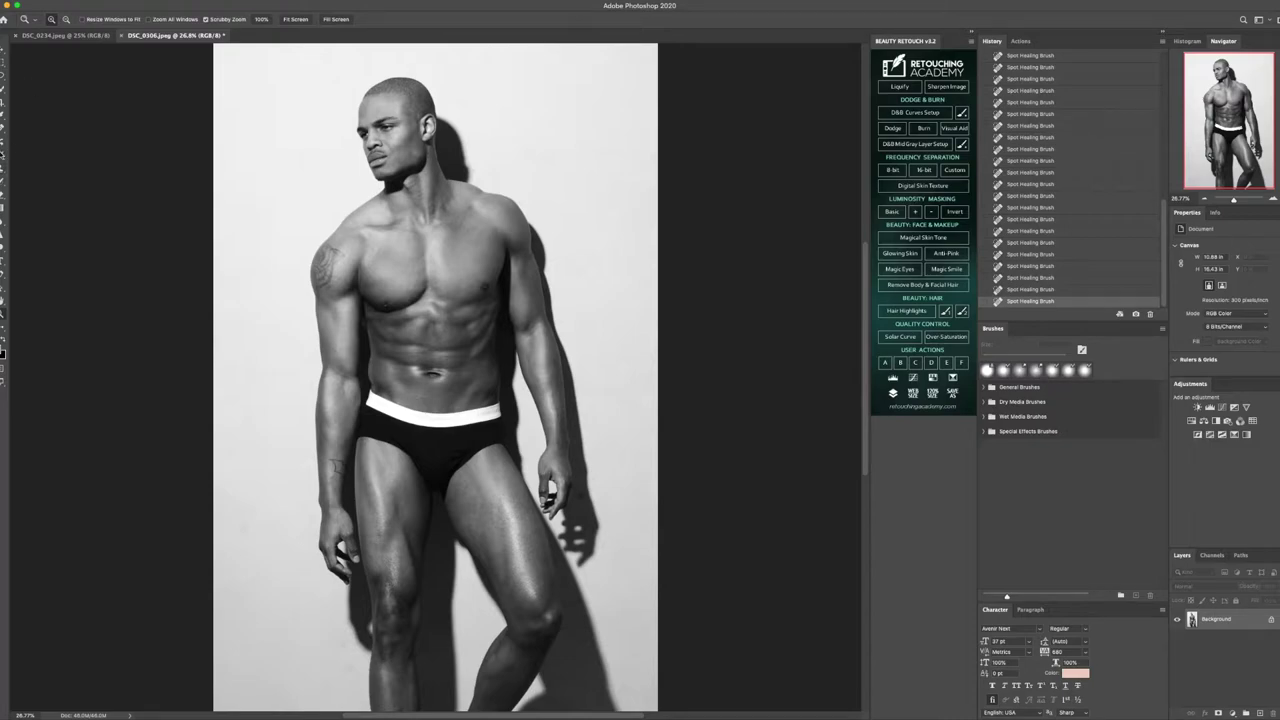
{"action": "left_click", "coordinate": [3, 130]}
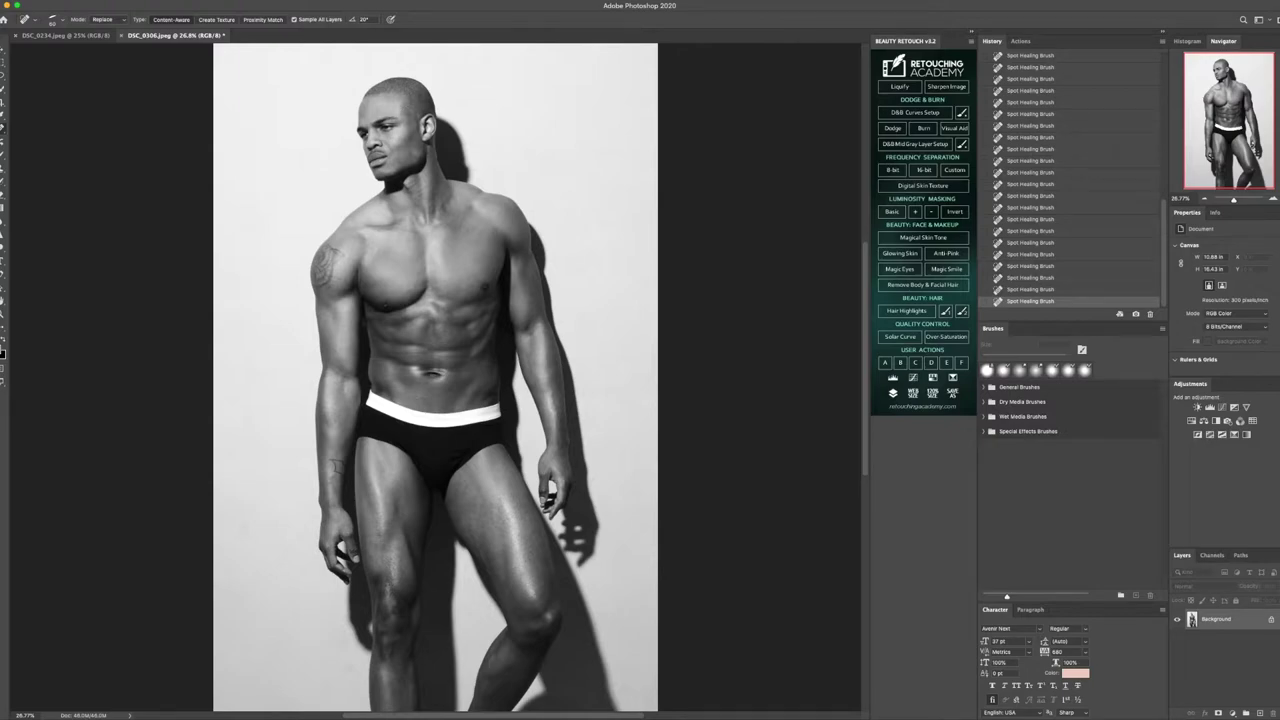
{"action": "key", "text": "z"}
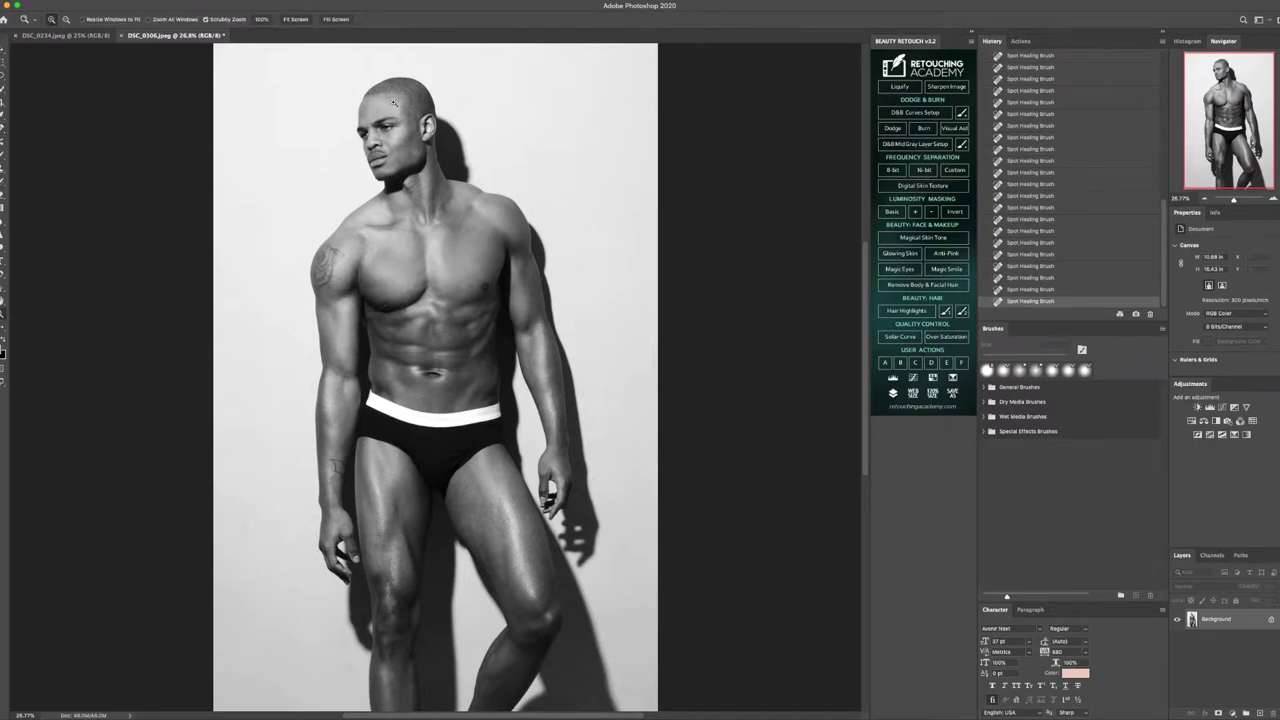
Zoom to 100% on the head and set the Clone Stamp to 9% opacity with a 35 px brush
{"action": "left_click_drag", "start_coordinate": [394, 102], "coordinate": [373, 146]}
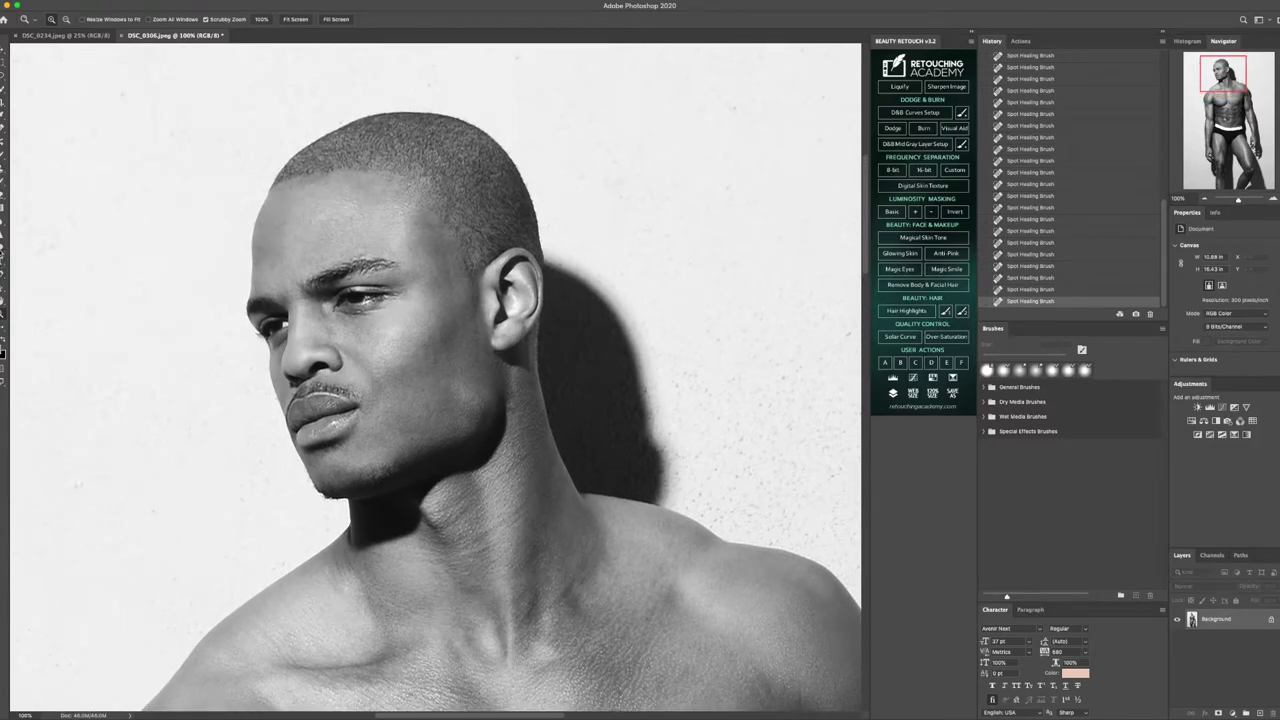
{"action": "key", "text": "o"}
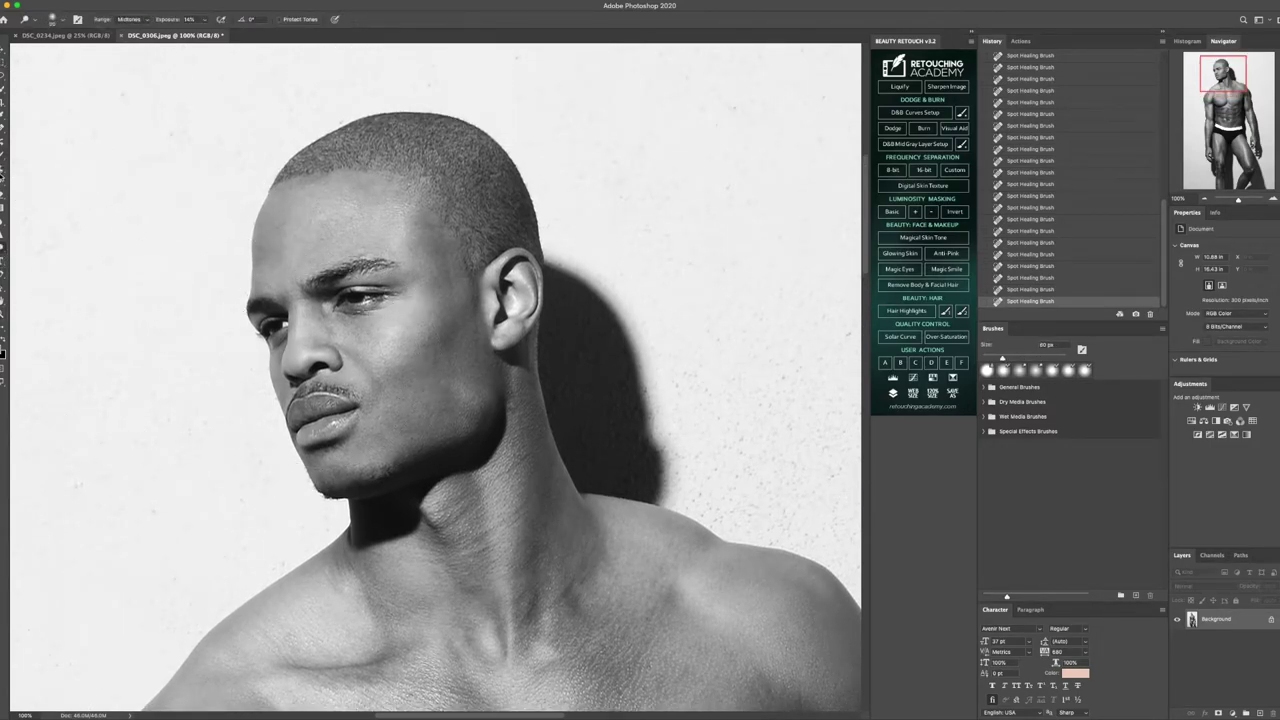
{"action": "key", "text": "s"}
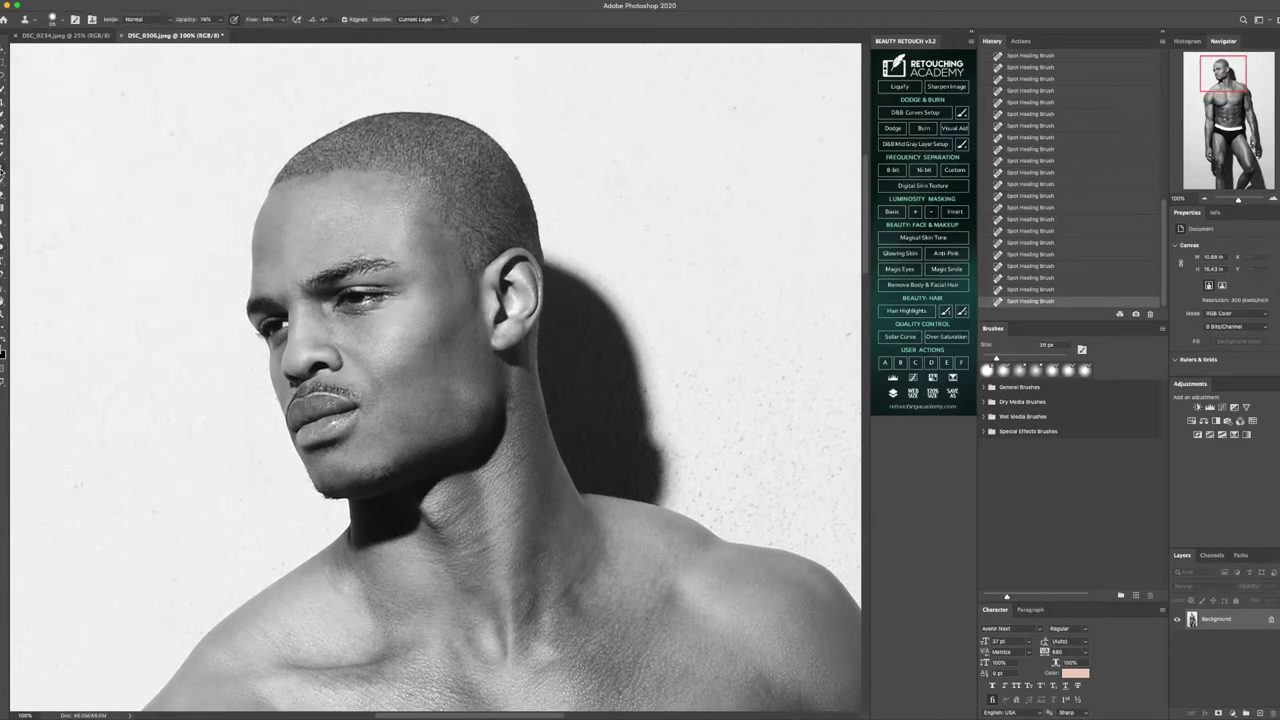
{"action": "left_click", "coordinate": [221, 20]}
{"action": "left_click_drag", "start_coordinate": [189, 36], "coordinate": [188, 36]}
{"action": "key", "text": "bracketright"}
{"action": "key", "text": "bracketright"}
{"action": "key", "text": "bracketleft"}
{"action": "key", "text": "bracketleft"}
Clone smoother skin over the cheek and lower cheek
{"action": "left_click", "coordinate": [386, 394]}
{"action": "left_click", "coordinate": [386, 394]}
{"action": "left_click", "coordinate": [378, 406]}
{"action": "left_click", "coordinate": [376, 398]}
{"action": "left_click", "coordinate": [376, 397]}
{"action": "left_click", "coordinate": [376, 397]}
{"action": "left_click", "coordinate": [376, 397]}
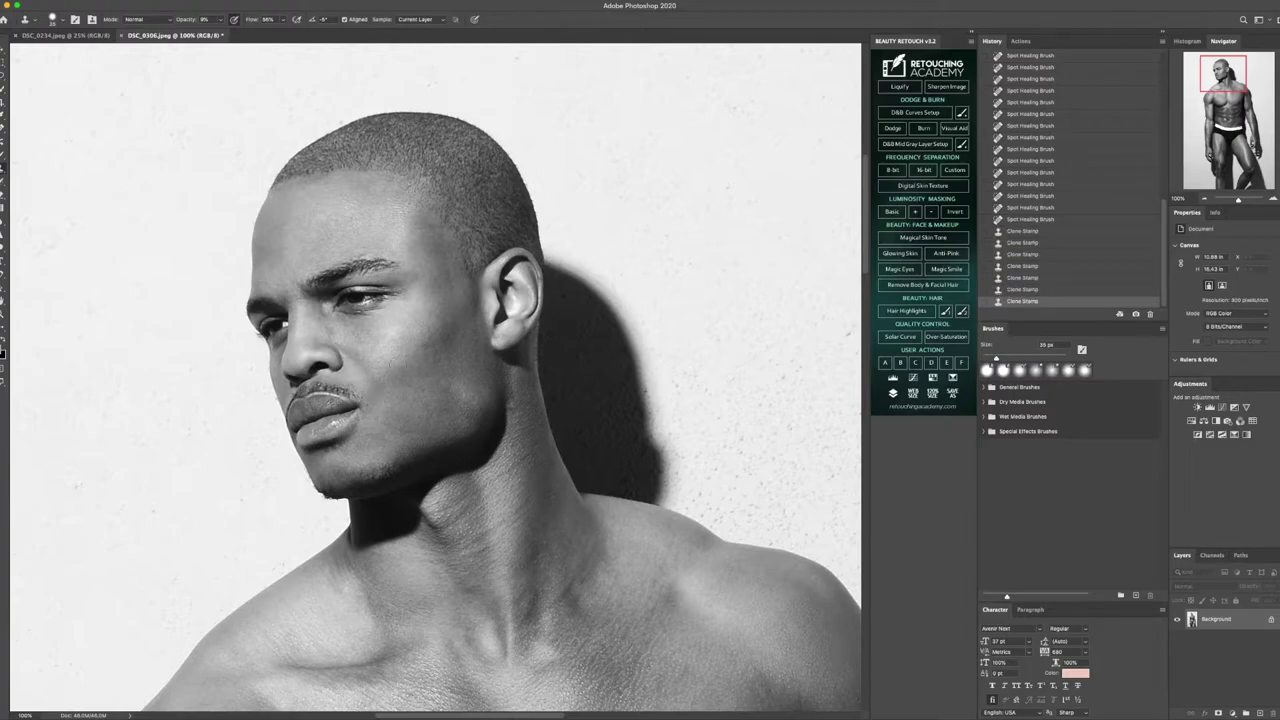
{"action": "left_click", "coordinate": [372, 356]}
{"action": "left_click", "coordinate": [366, 362]}
{"action": "left_click", "coordinate": [364, 364]}
{"action": "left_click", "coordinate": [395, 368]}
{"action": "left_click", "coordinate": [398, 378]}
{"action": "left_click", "coordinate": [400, 388]}
{"action": "left_click", "coordinate": [403, 398]}
{"action": "left_click", "coordinate": [405, 407]}
Clone smoother skin over the chin, then set a new clone source on the cheek
{"action": "left_click", "coordinate": [395, 422]}
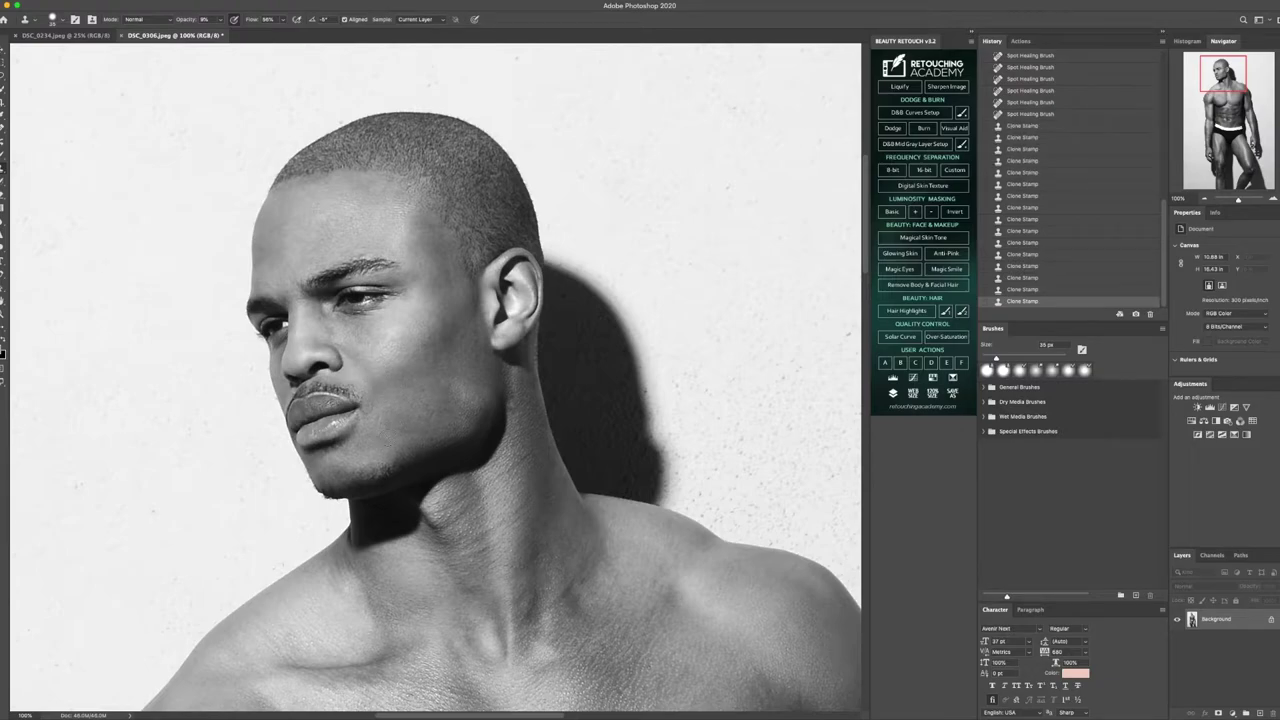
{"action": "left_click", "coordinate": [395, 421]}
{"action": "left_click", "coordinate": [394, 420]}
{"action": "left_click", "coordinate": [393, 418]}
{"action": "left_click", "coordinate": [391, 414]}
{"action": "left_click", "coordinate": [391, 414]}
{"action": "left_click", "coordinate": [389, 415]}
{"action": "left_click", "coordinate": [383, 415]}
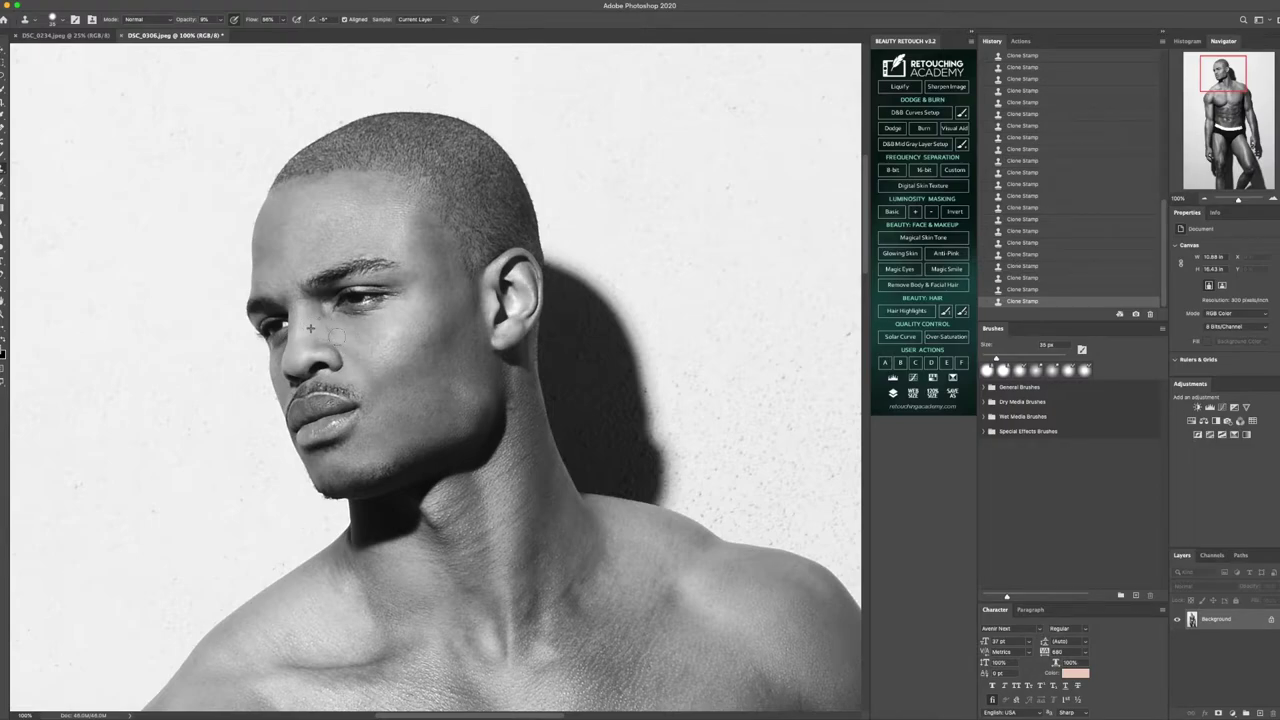
{"action": "left_click", "coordinate": [350, 344], "text": "alt"}
{"action": "right_click", "coordinate": [4, 147]}
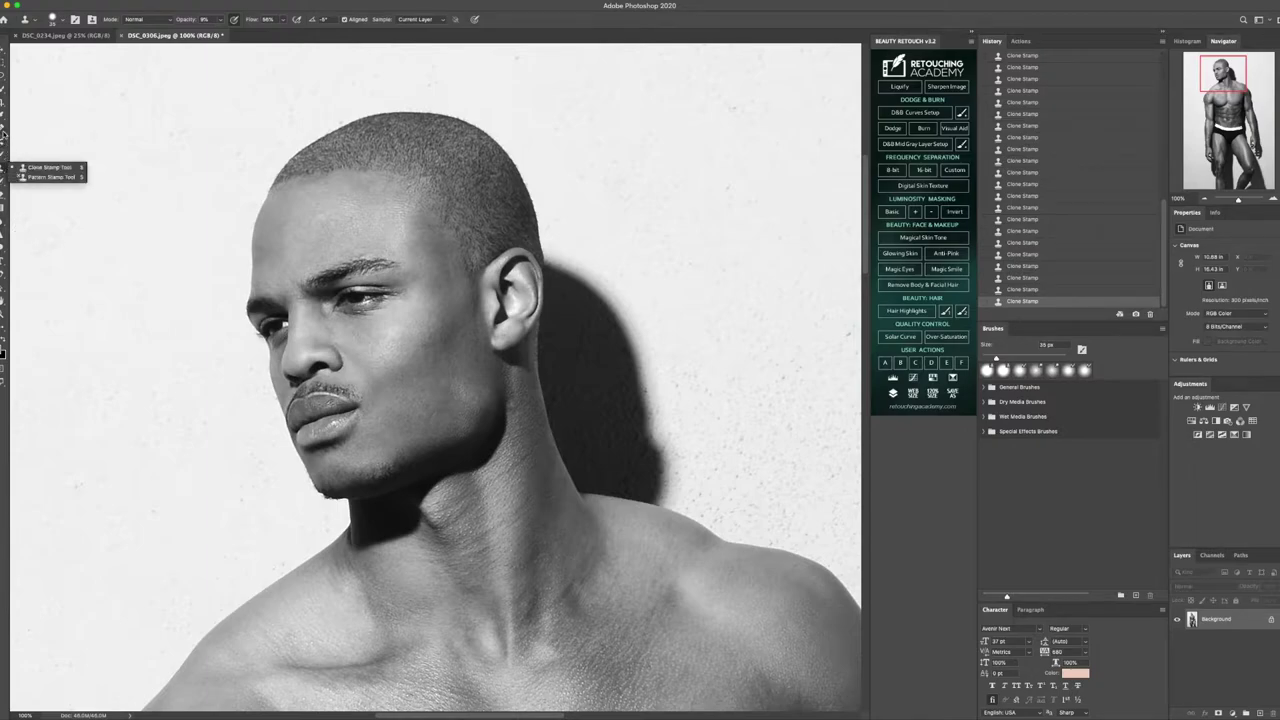
Patch two small blemishes on the cheek below the eye, deselecting after each
{"action": "key", "text": "j"}
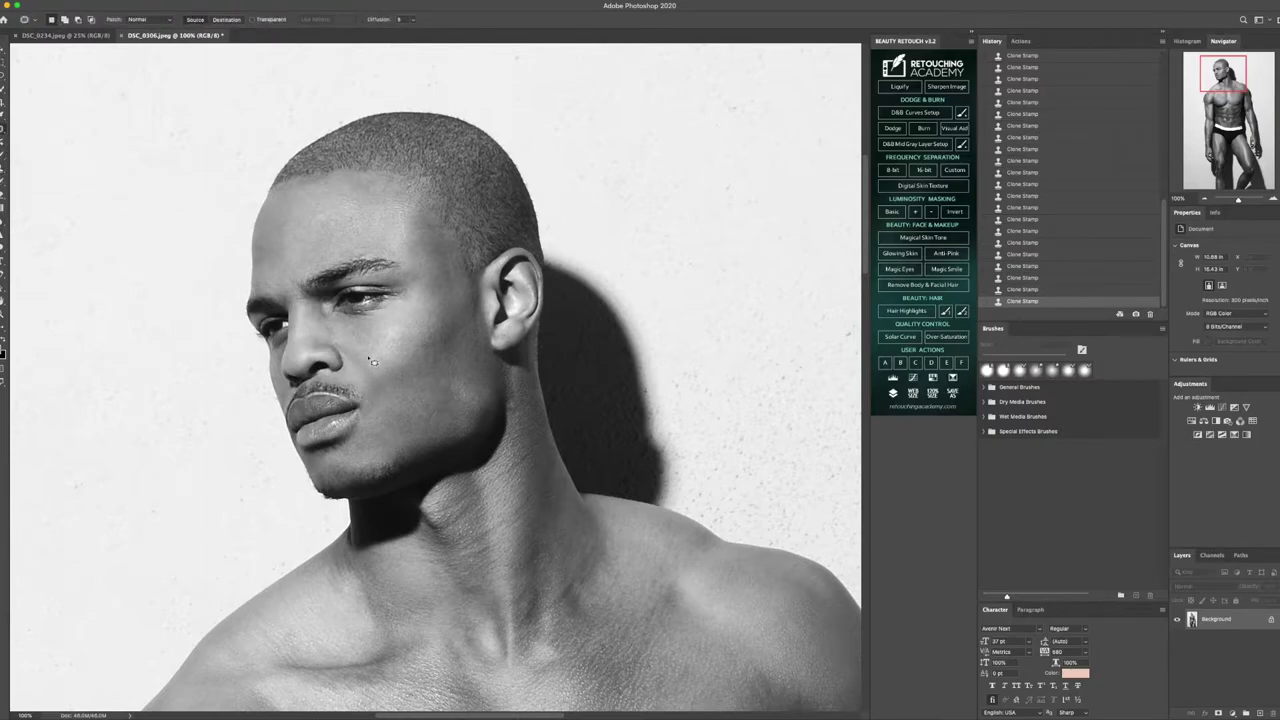
{"action": "mouse_move", "coordinate": [338, 343]}
{"action": "left_mouse_down"}
{"action": "mouse_move", "coordinate": [374, 381]}
{"action": "mouse_move", "coordinate": [384, 348]}
{"action": "mouse_move", "coordinate": [361, 349]}
{"action": "mouse_move", "coordinate": [375, 334]}
{"action": "mouse_move", "coordinate": [346, 356]}
{"action": "mouse_move", "coordinate": [366, 364]}
{"action": "mouse_move", "coordinate": [366, 342]}
{"action": "mouse_move", "coordinate": [378, 382]}
{"action": "mouse_move", "coordinate": [355, 364]}
{"action": "left_mouse_up"}
{"action": "key", "text": "ctrl+d"}
{"action": "key", "text": "ctrl+d"}
{"action": "key", "text": "ctrl+d"}
{"action": "key", "text": "ctrl+d"}
{"action": "key", "text": "ctrl+d"}
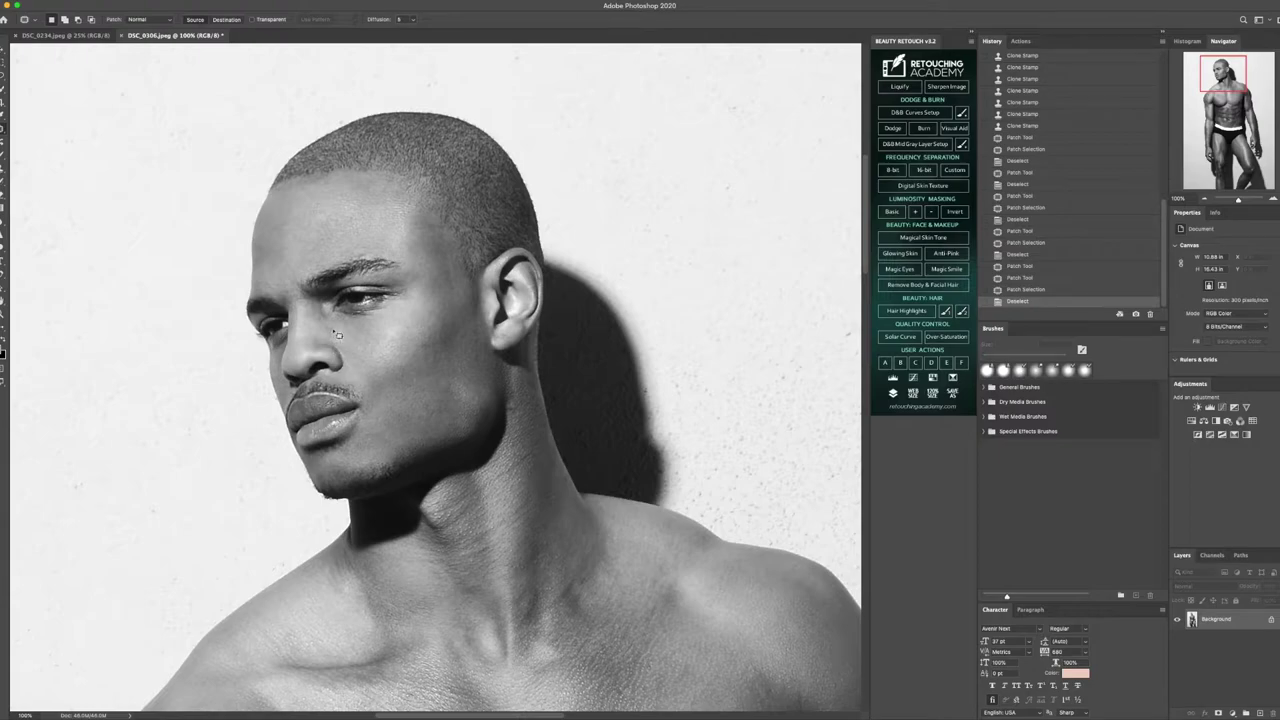
{"action": "mouse_move", "coordinate": [338, 331]}
{"action": "left_mouse_down"}
{"action": "mouse_move", "coordinate": [324, 330]}
{"action": "mouse_move", "coordinate": [334, 350]}
{"action": "mouse_move", "coordinate": [341, 314]}
{"action": "mouse_move", "coordinate": [334, 338]}
{"action": "mouse_move", "coordinate": [328, 322]}
{"action": "mouse_move", "coordinate": [341, 324]}
{"action": "mouse_move", "coordinate": [320, 310]}
{"action": "mouse_move", "coordinate": [318, 326]}
{"action": "mouse_move", "coordinate": [358, 342]}
{"action": "left_mouse_up"}
{"action": "key", "text": "ctrl+d"}
{"action": "key", "text": "ctrl+d"}
{"action": "key", "text": "ctrl+d"}
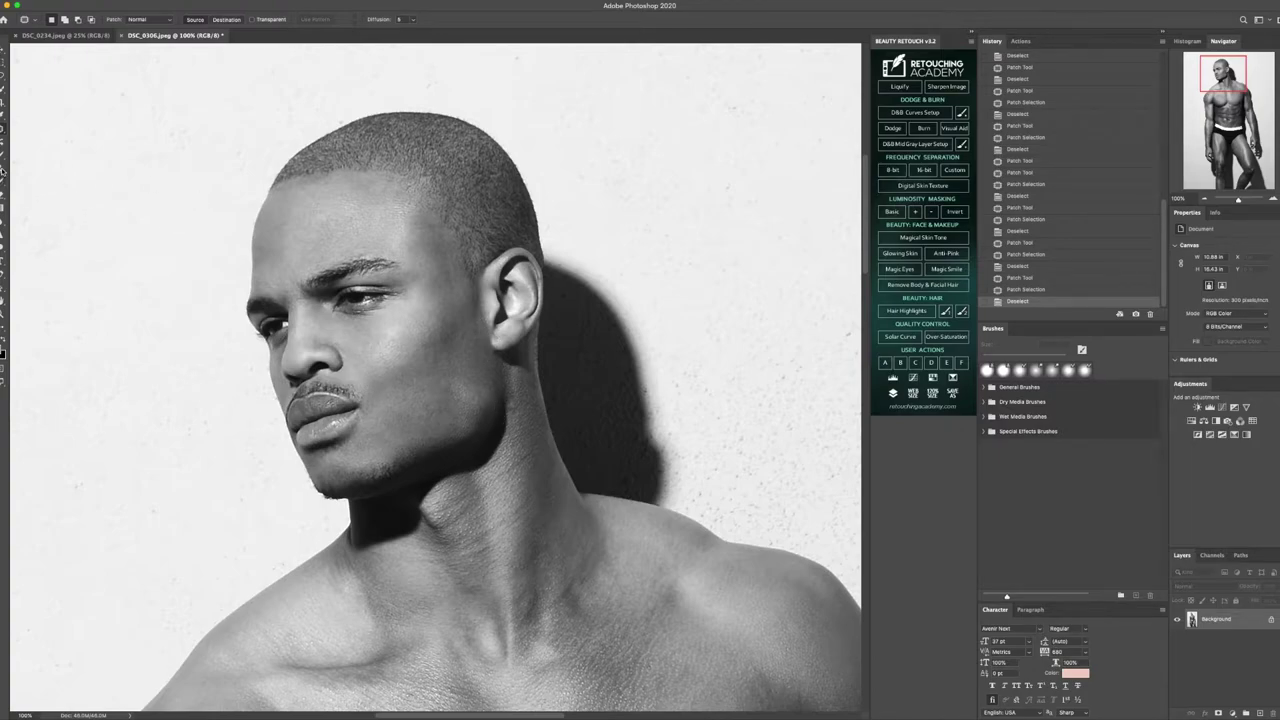
Select the Dodge tool at Midtones range with about 14% exposure and size the brush
{"action": "left_click", "coordinate": [6, 250]}
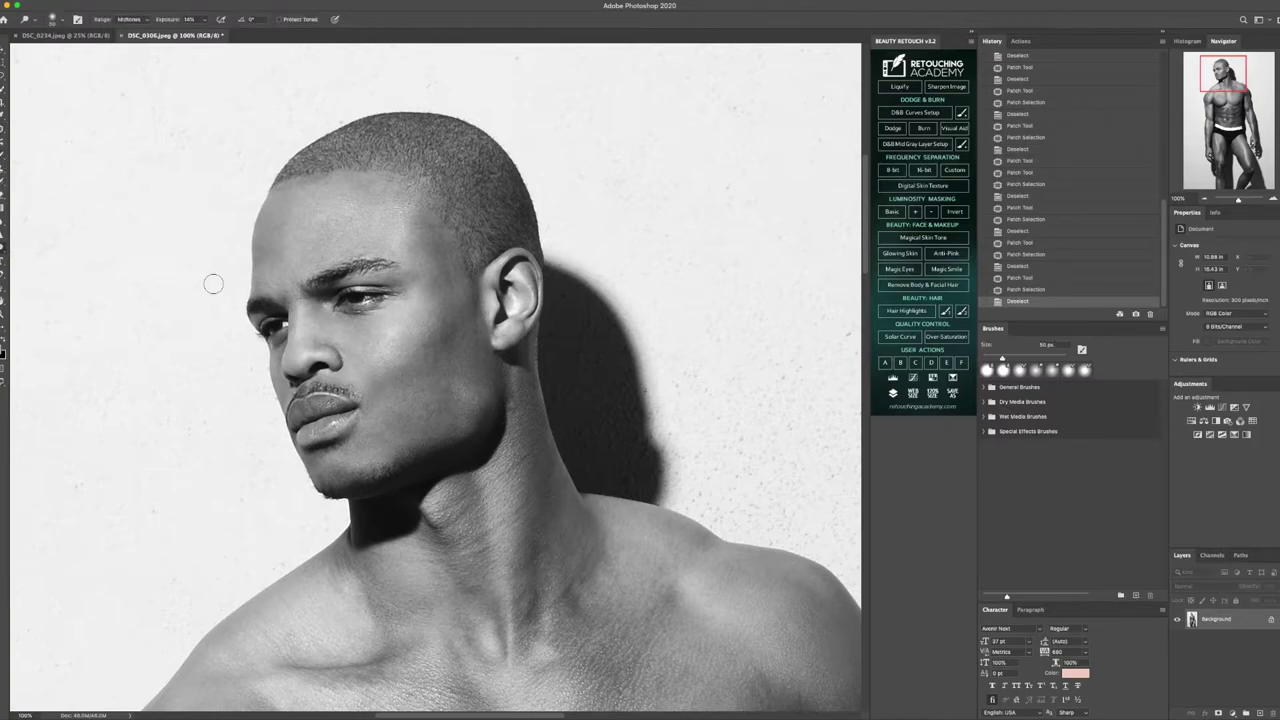
{"action": "key", "text": "bracketright"}
{"action": "key", "text": "bracketright"}
{"action": "left_click", "coordinate": [204, 20]}
{"action": "left_click", "coordinate": [334, 322]}
{"action": "key", "text": "bracketleft"}
Dodge the area under the eye and across the cheek
{"action": "left_click_drag", "start_coordinate": [390, 325], "coordinate": [322, 312]}
{"action": "left_click_drag", "start_coordinate": [335, 315], "coordinate": [315, 312]}
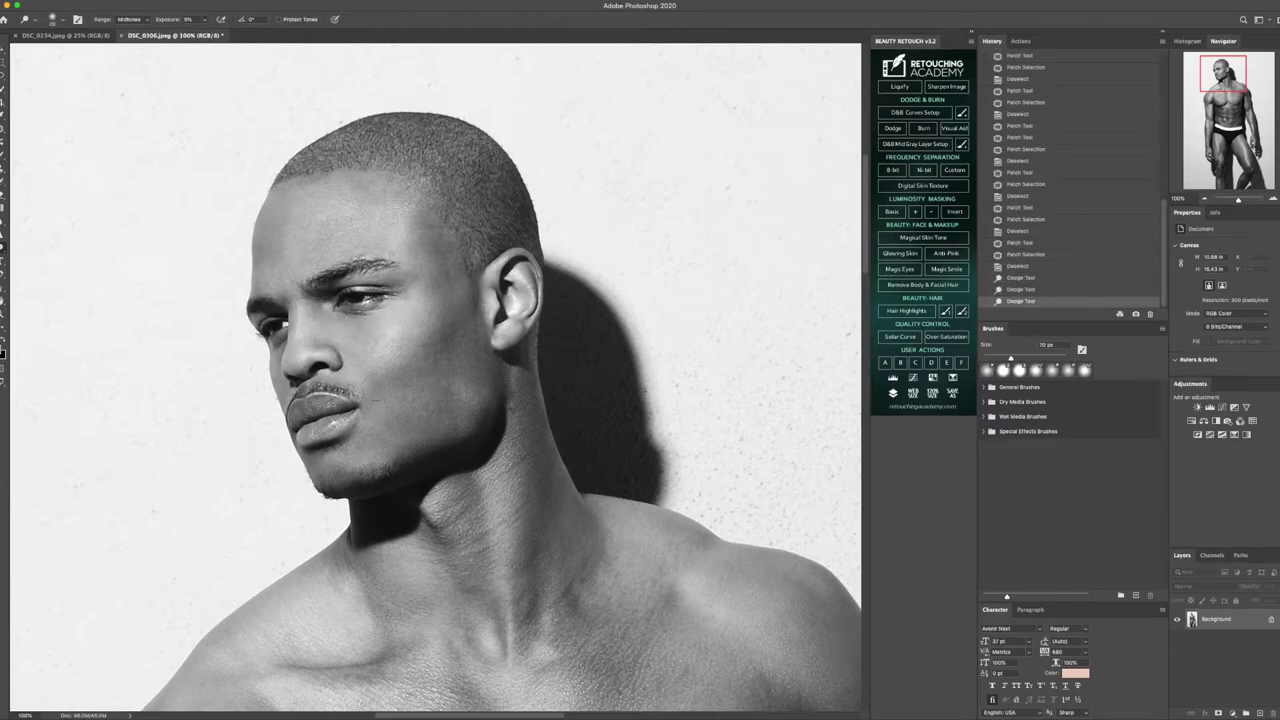
{"action": "mouse_move", "coordinate": [377, 400]}
{"action": "left_mouse_down"}
{"action": "mouse_move", "coordinate": [421, 394]}
{"action": "mouse_move", "coordinate": [472, 307]}
{"action": "mouse_move", "coordinate": [402, 380]}
{"action": "left_mouse_up"}
{"action": "key", "text": "bracketright"}
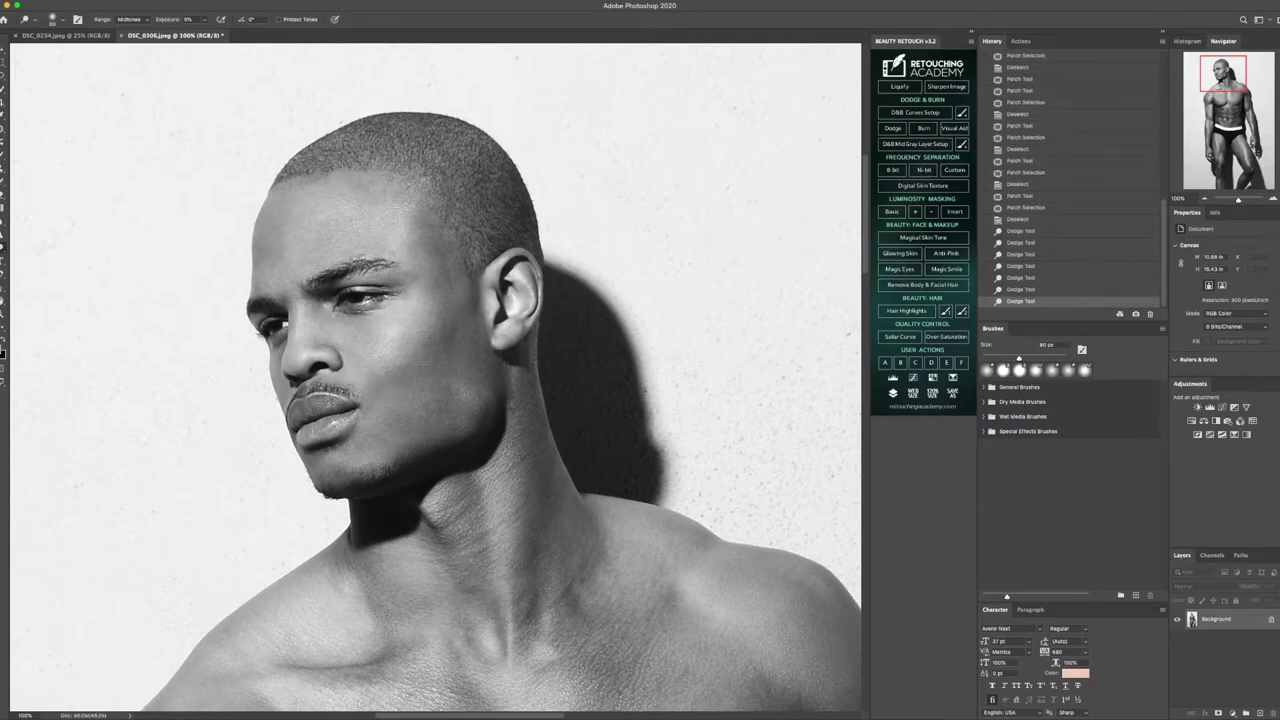
{"action": "left_click_drag", "start_coordinate": [455, 307], "coordinate": [450, 315]}
{"action": "left_click_drag", "start_coordinate": [430, 368], "coordinate": [425, 375]}
{"action": "left_click_drag", "start_coordinate": [474, 301], "coordinate": [470, 306]}
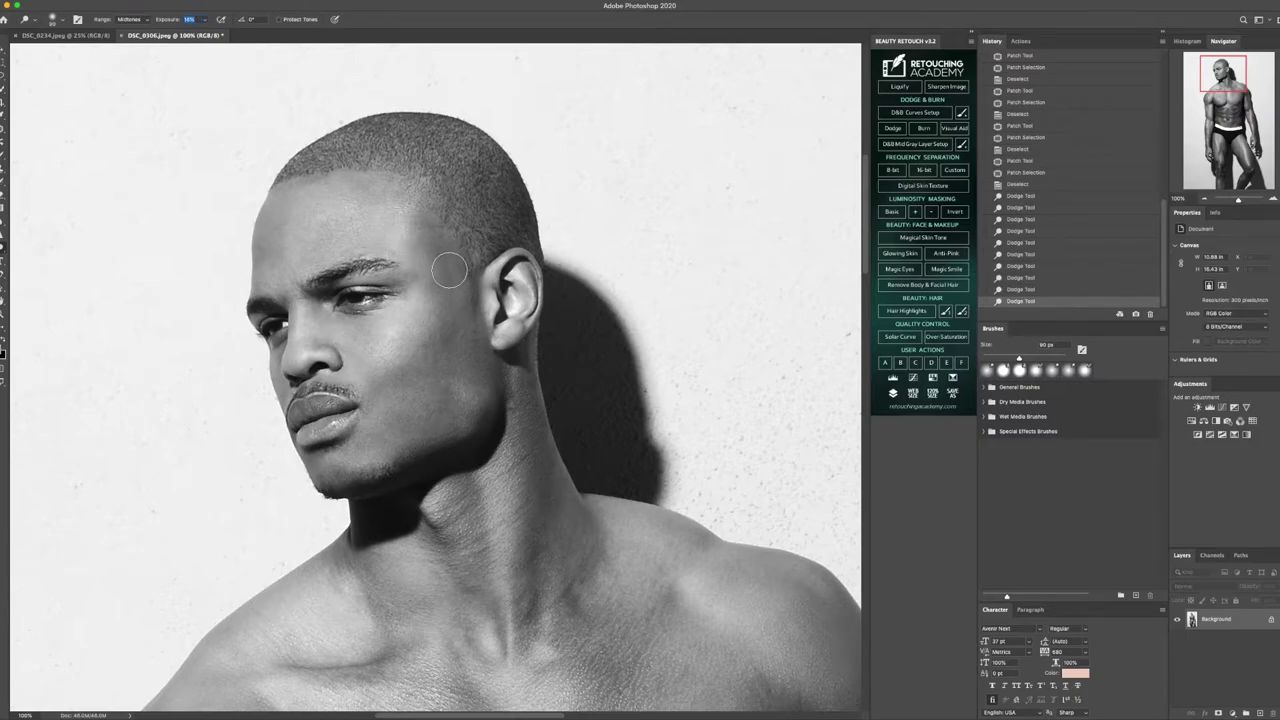
{"action": "mouse_move", "coordinate": [457, 271]}
{"action": "left_mouse_down"}
{"action": "mouse_move", "coordinate": [480, 286]}
{"action": "mouse_move", "coordinate": [455, 325]}
{"action": "left_mouse_up"}
Dodge more of the cheek, the jawline, temple and the area around the lips
{"action": "key", "text": "bracketleft"}
{"action": "key", "text": "bracketright"}
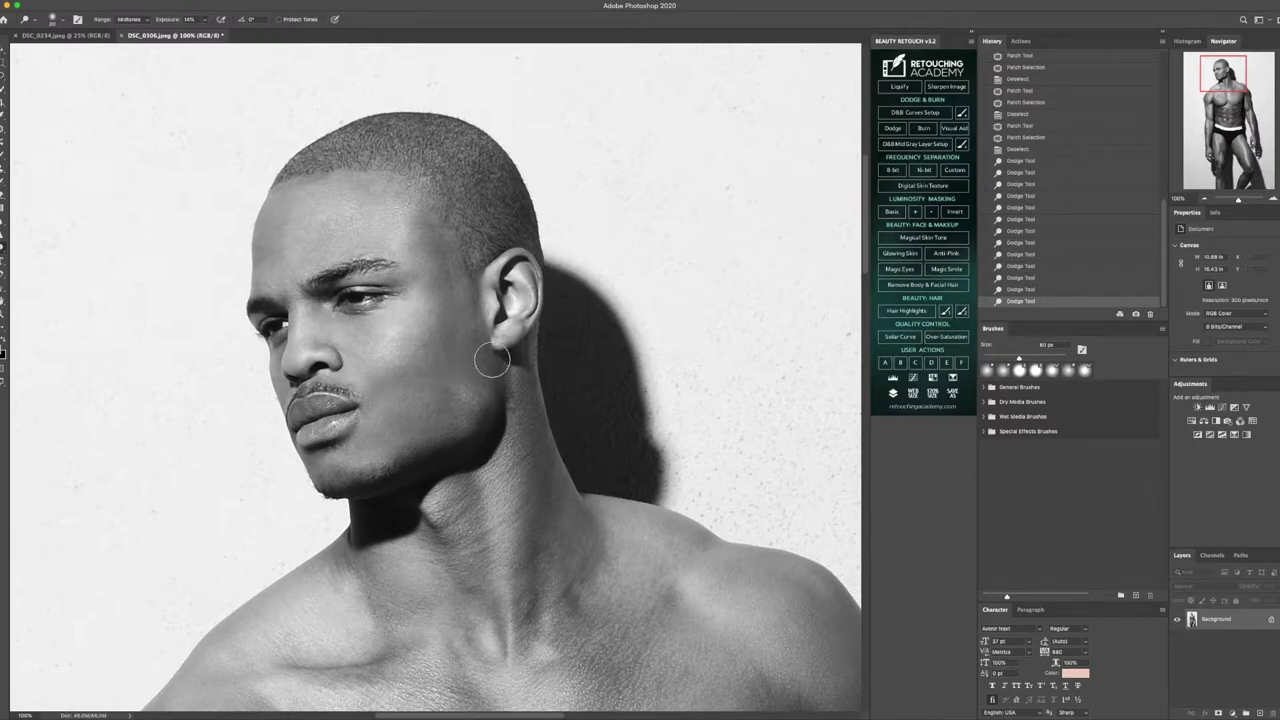
{"action": "left_click_drag", "start_coordinate": [492, 378], "coordinate": [486, 366]}
{"action": "left_click_drag", "start_coordinate": [464, 452], "coordinate": [465, 432]}
{"action": "left_click_drag", "start_coordinate": [385, 480], "coordinate": [449, 451]}
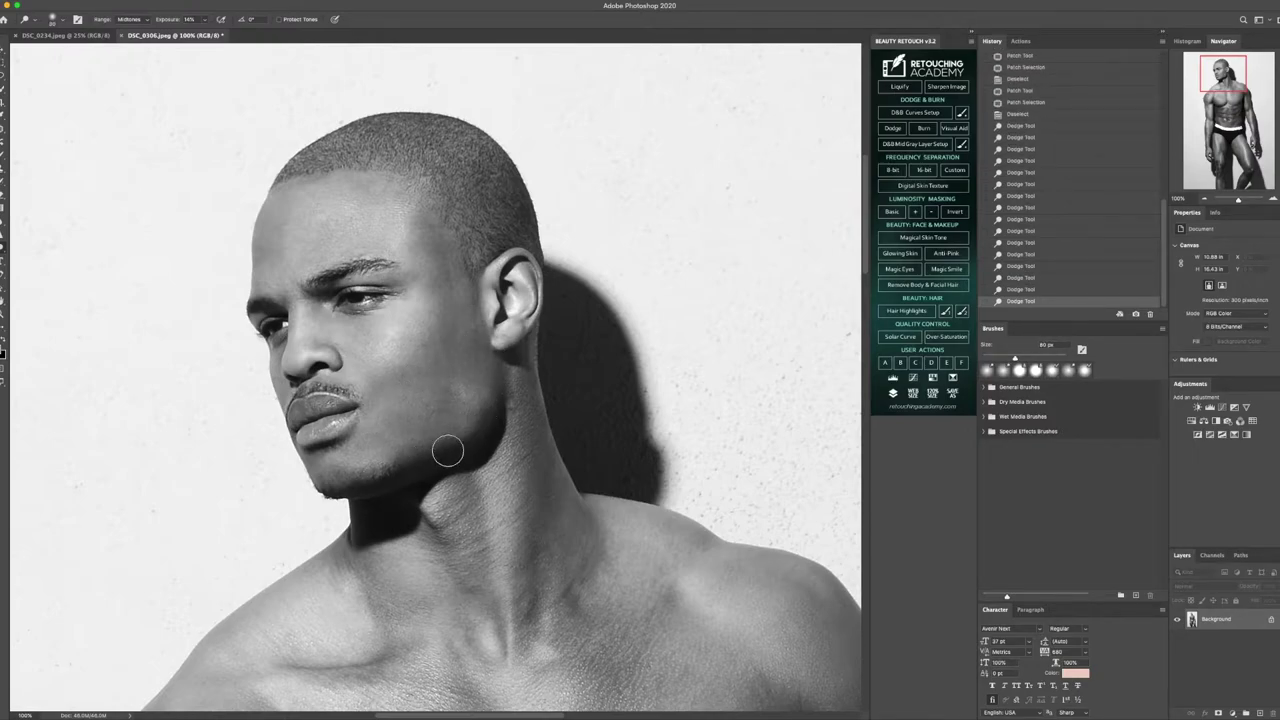
{"action": "mouse_move", "coordinate": [513, 415]}
{"action": "left_mouse_down"}
{"action": "mouse_move", "coordinate": [476, 431]}
{"action": "mouse_move", "coordinate": [510, 413]}
{"action": "mouse_move", "coordinate": [469, 464]}
{"action": "mouse_move", "coordinate": [357, 482]}
{"action": "left_mouse_up"}
{"action": "mouse_move", "coordinate": [439, 467]}
{"action": "left_mouse_down"}
{"action": "mouse_move", "coordinate": [447, 458]}
{"action": "mouse_move", "coordinate": [271, 466]}
{"action": "left_mouse_up"}
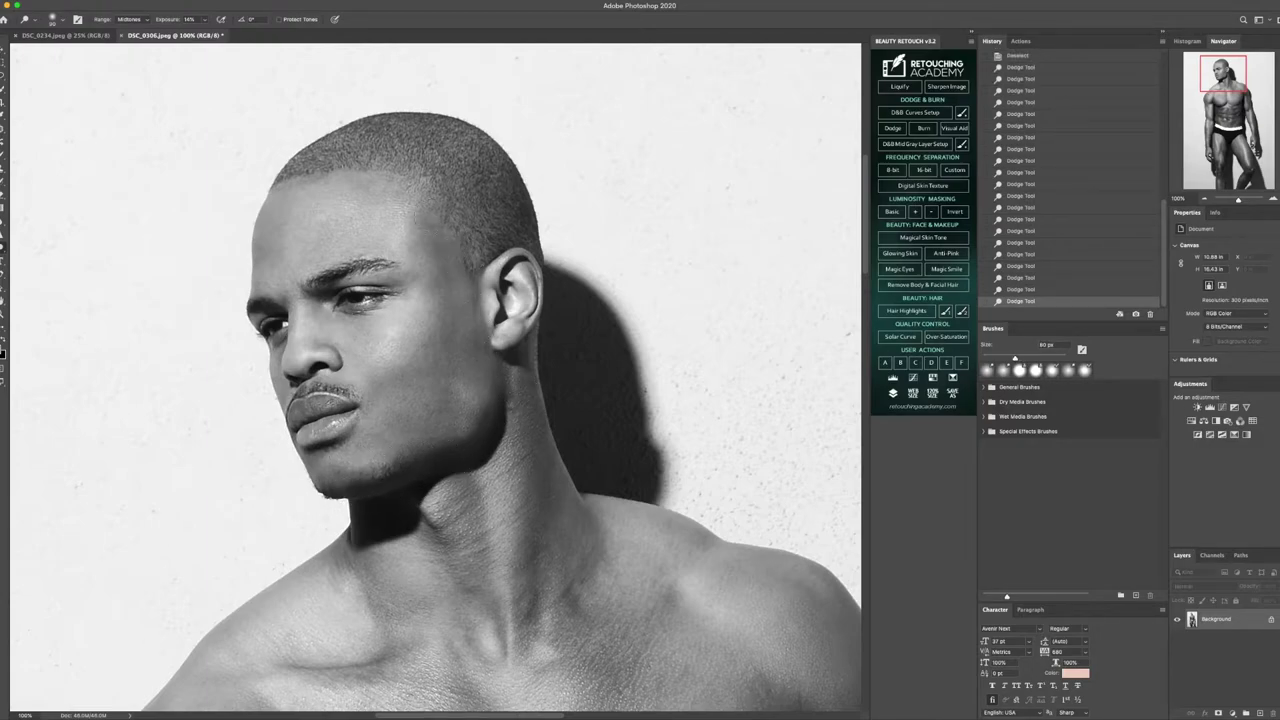
{"action": "key", "text": "bracketleft"}
{"action": "key", "text": "bracketleft"}
{"action": "key", "text": "bracketleft"}
{"action": "key", "text": "bracketleft"}
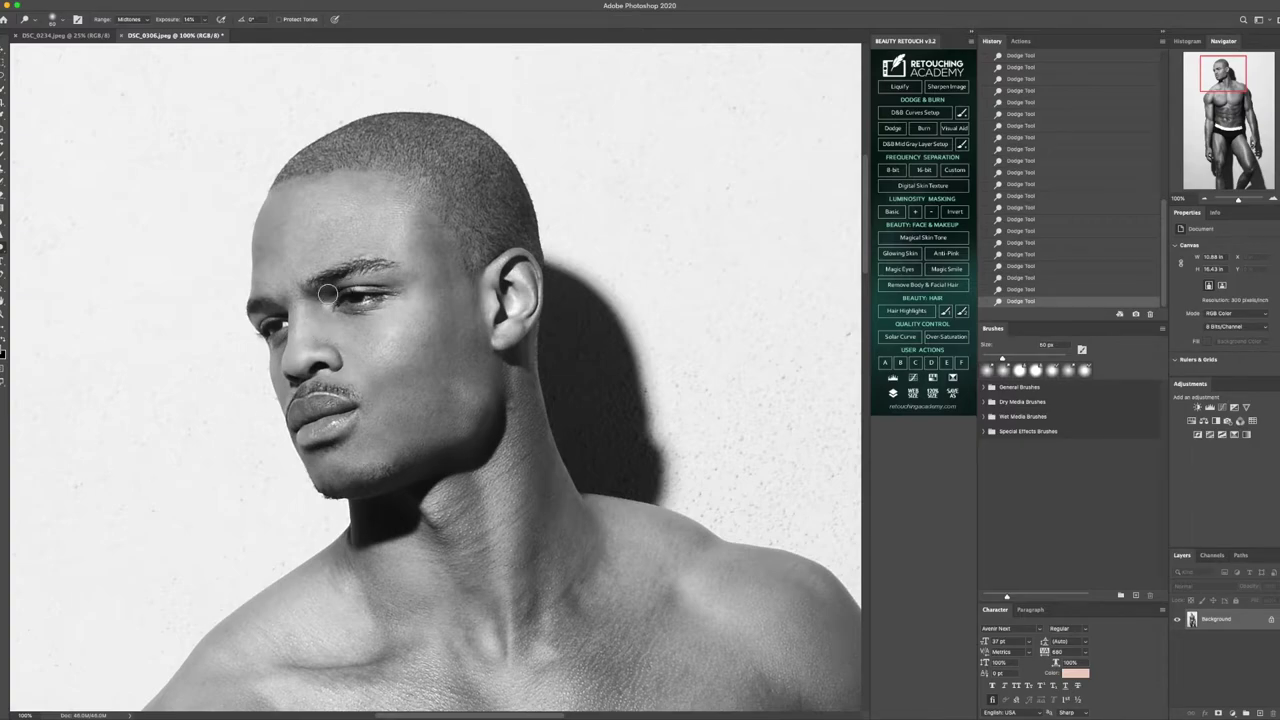
{"action": "key", "text": "bracketright"}
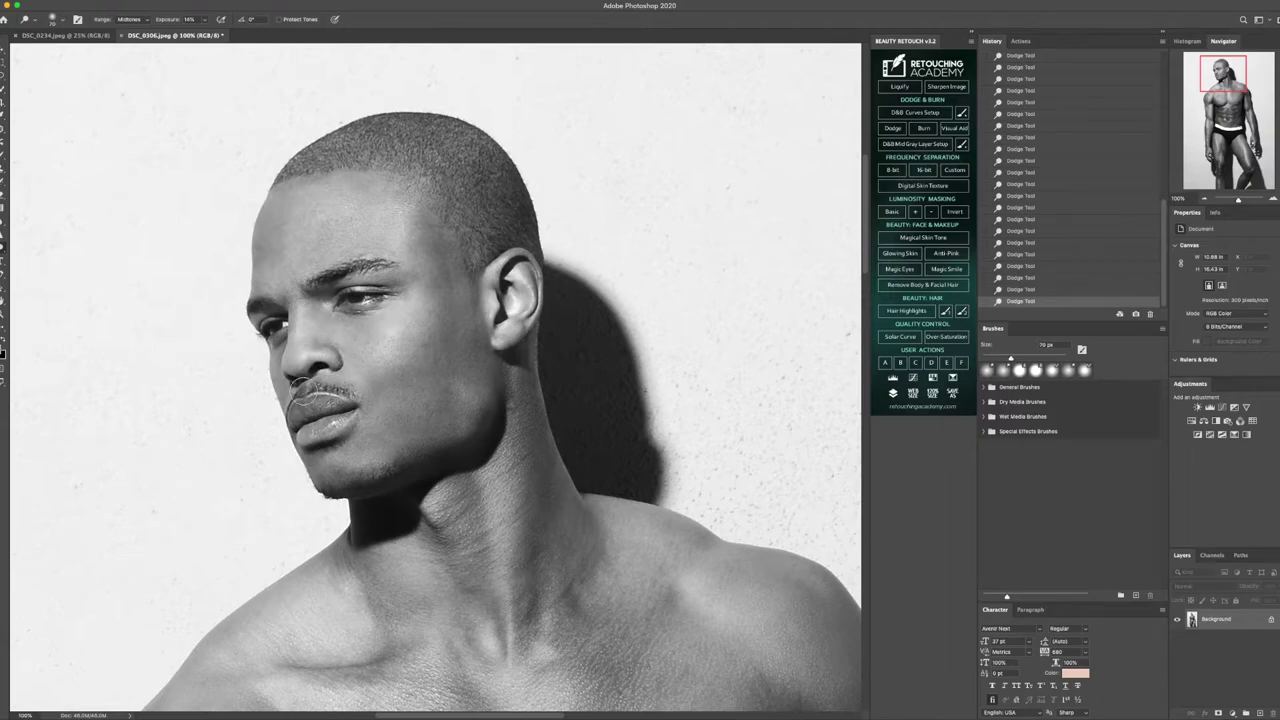
{"action": "key", "text": "bracketleft"}
{"action": "key", "text": "bracketright"}
{"action": "key", "text": "bracketright"}
{"action": "key", "text": "bracketright"}
Compare against the original History snapshot, then restore all the dodging edits
{"action": "scroll", "coordinate": [1104, 84], "scroll_direction": "up", "scroll_amount": 10}
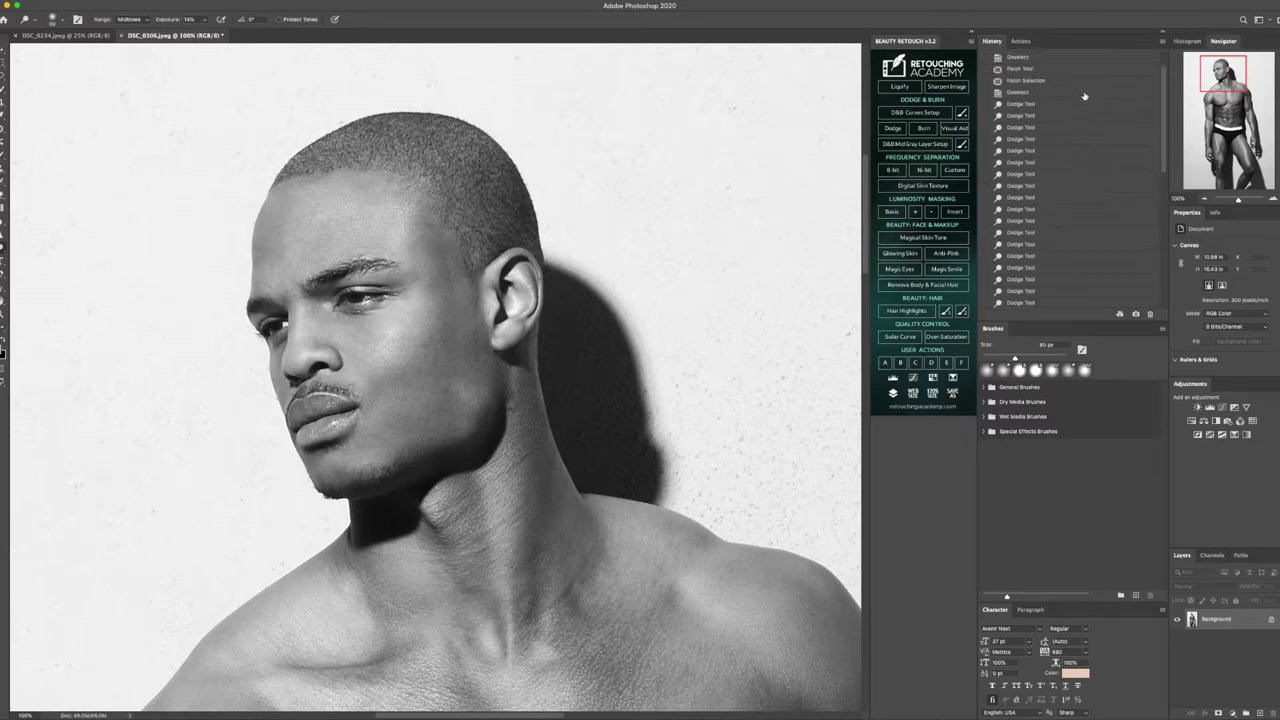
{"action": "left_click", "coordinate": [1059, 64]}
{"action": "scroll", "coordinate": [1066, 209], "scroll_direction": "down", "scroll_amount": 4}
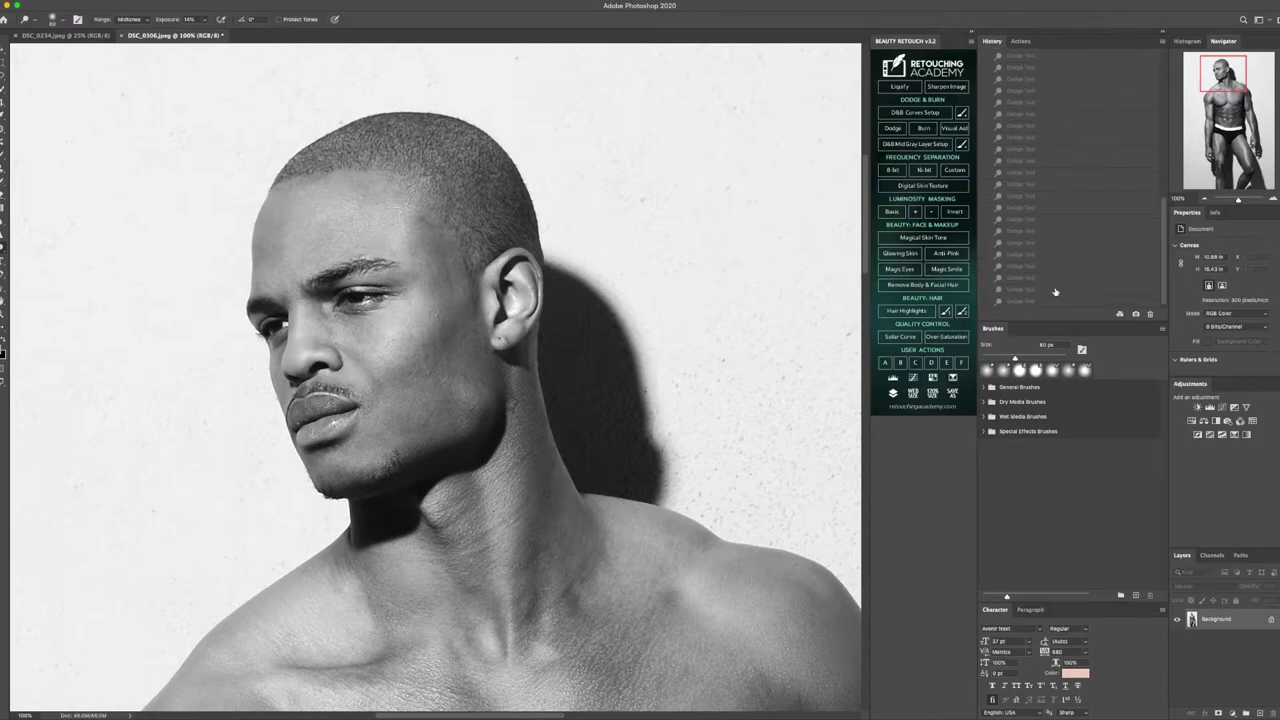
{"action": "left_click", "coordinate": [1048, 302]}
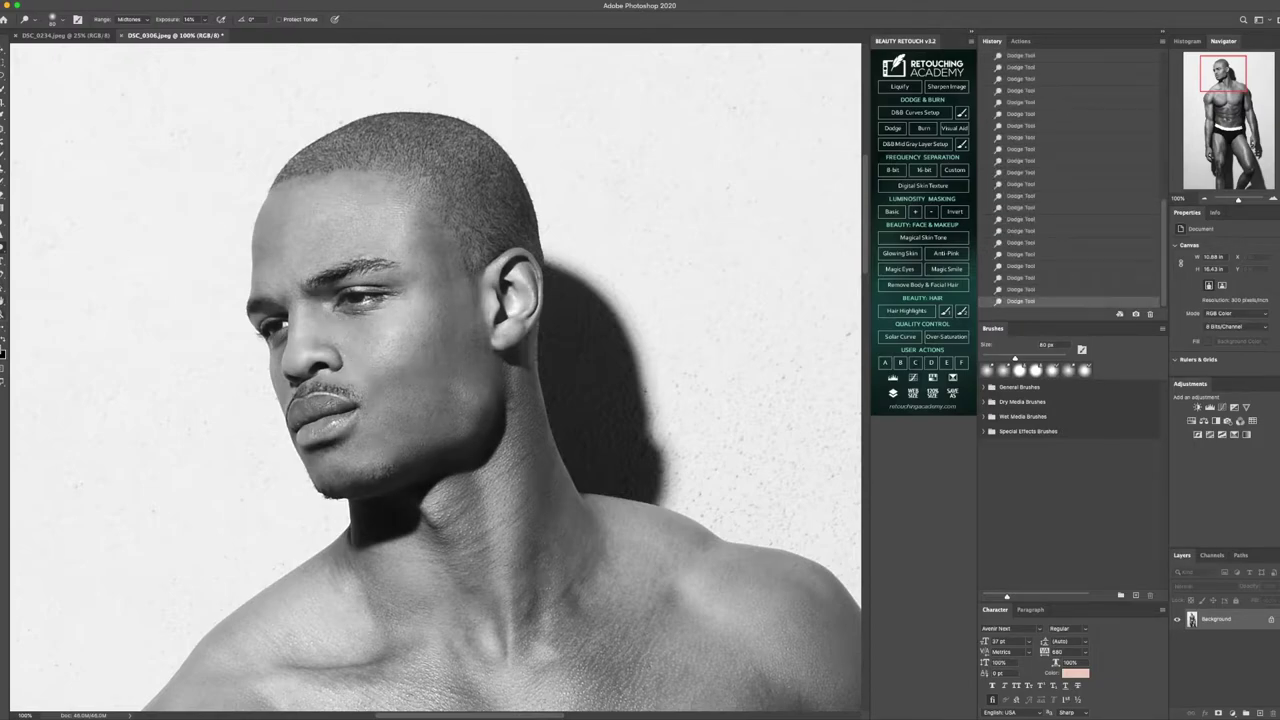
Fit the whole image on screen, then zoom to 33.3% on the chest
{"action": "left_click", "coordinate": [5, 312]}
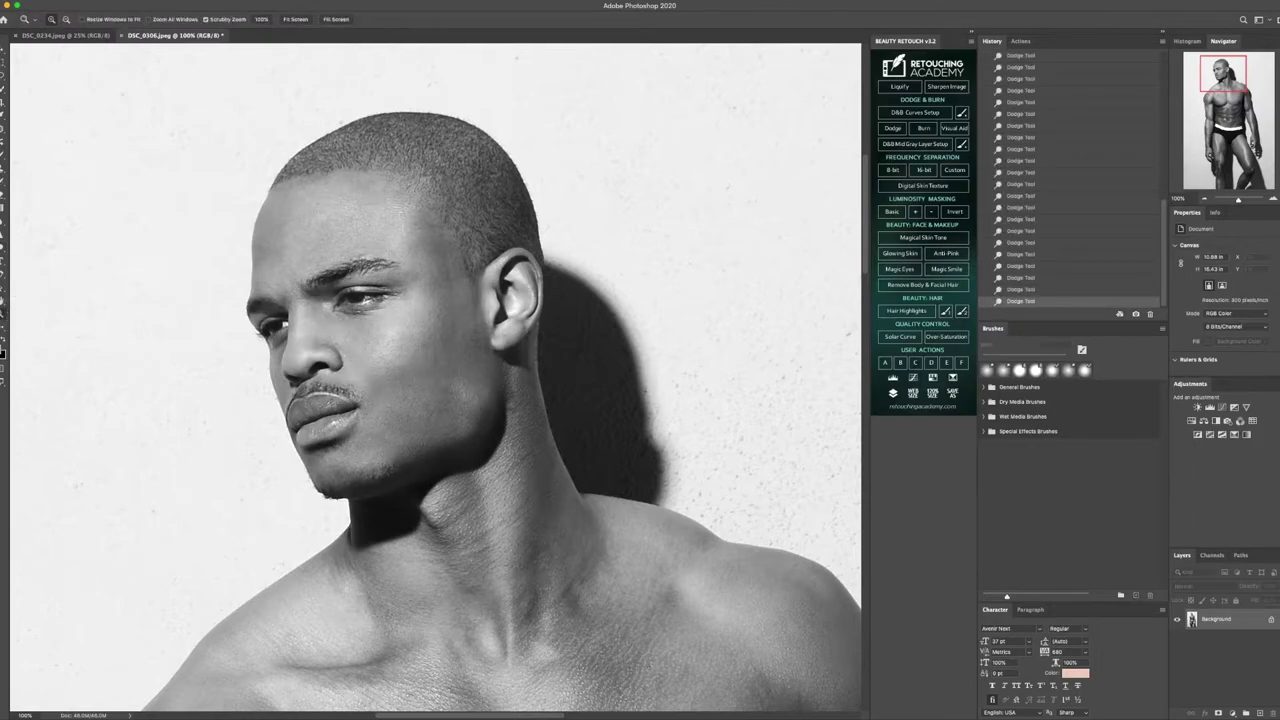
{"action": "left_click", "coordinate": [296, 19]}
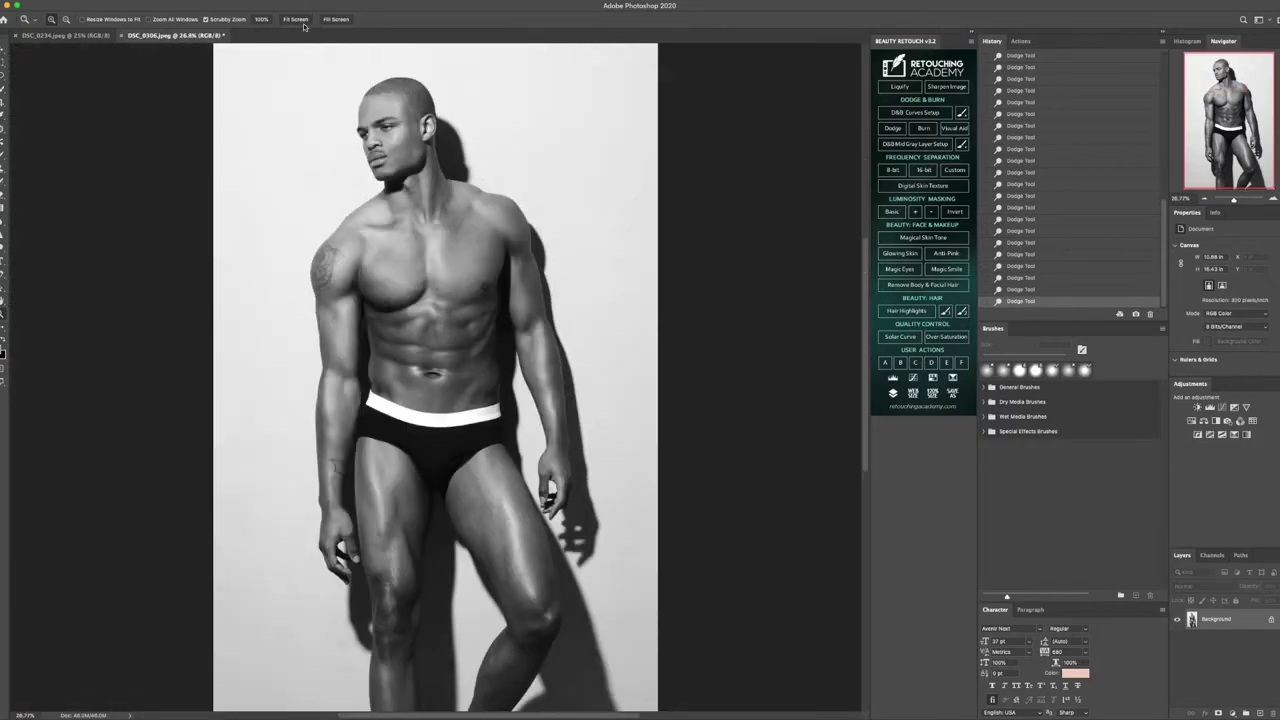
{"action": "left_click", "coordinate": [430, 241]}
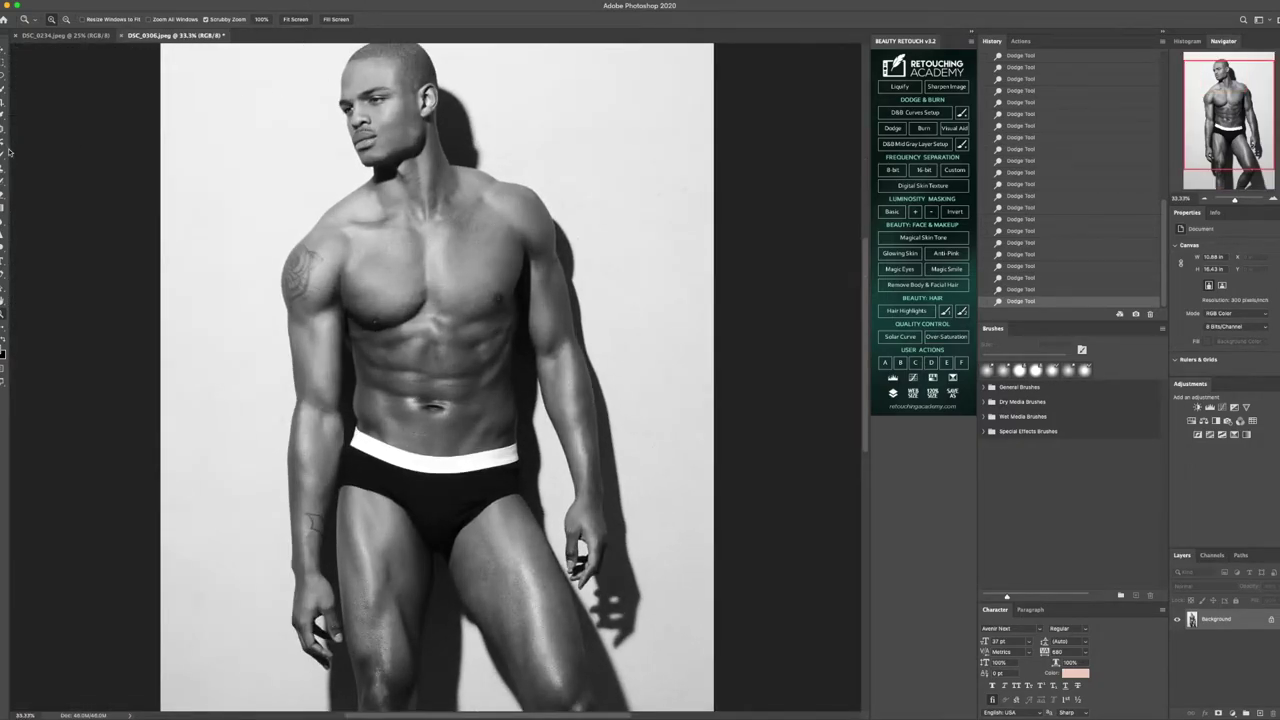
Dodge the arm, chest, knees and thighs, resizing the brush for each area
{"action": "key", "text": "o"}
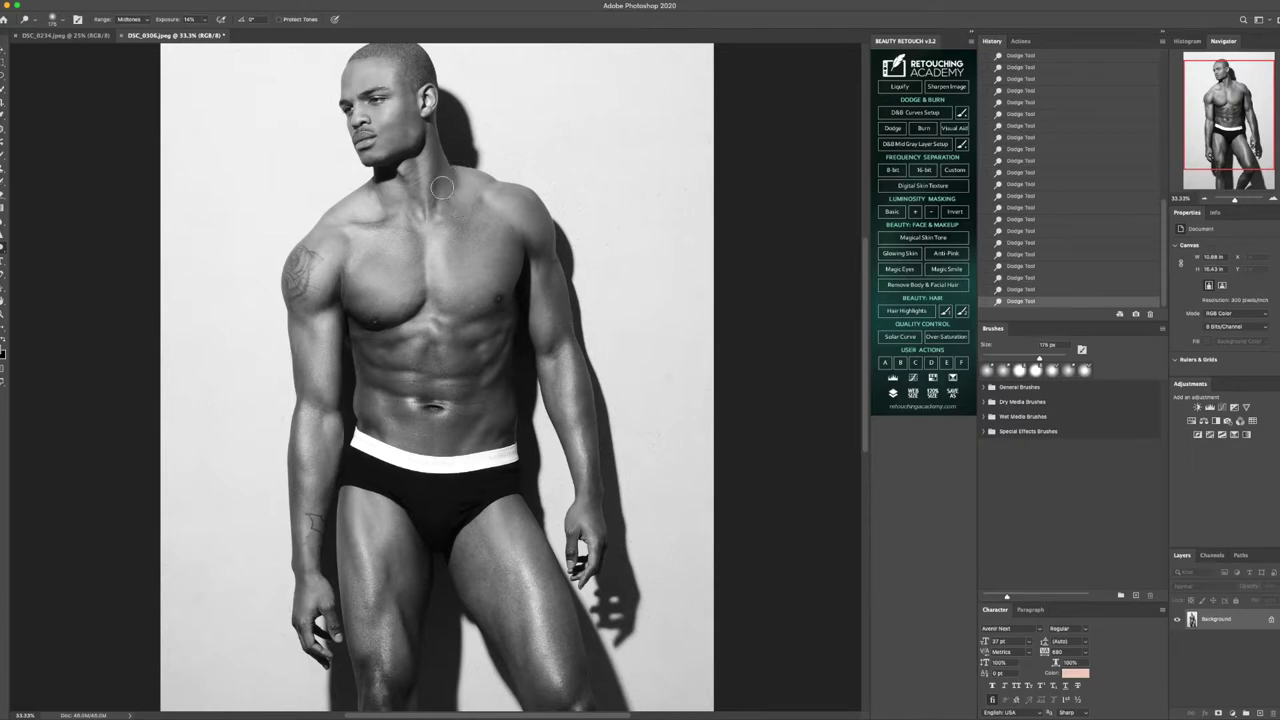
{"action": "key", "text": "bracketleft"}
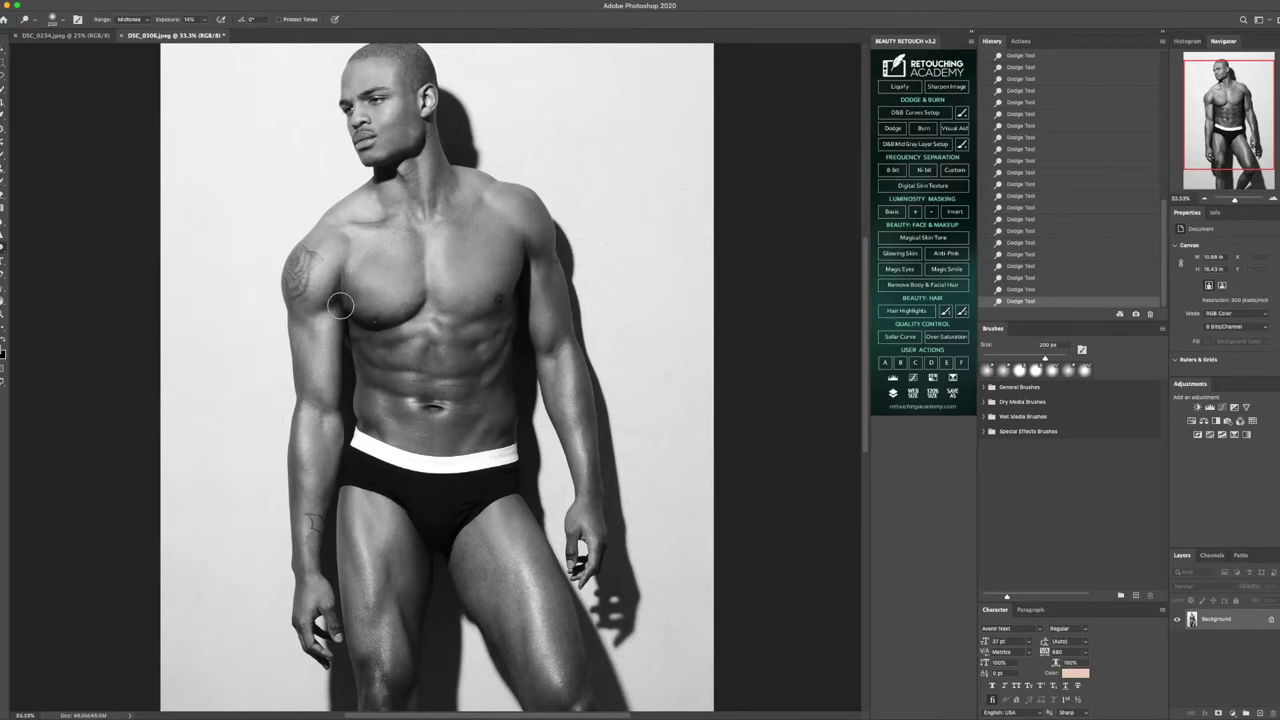
{"action": "key", "text": "bracketright"}
{"action": "key", "text": "bracketright"}
{"action": "key", "text": "bracketright"}
{"action": "key", "text": "bracketleft"}
{"action": "key", "text": "bracketleft"}
{"action": "key", "text": "bracketleft"}
{"action": "scroll", "coordinate": [522, 480], "scroll_direction": "down", "scroll_amount": 5}
{"action": "key", "text": "bracketright"}
{"action": "key", "text": "bracketright"}
{"action": "key", "text": "bracketright"}
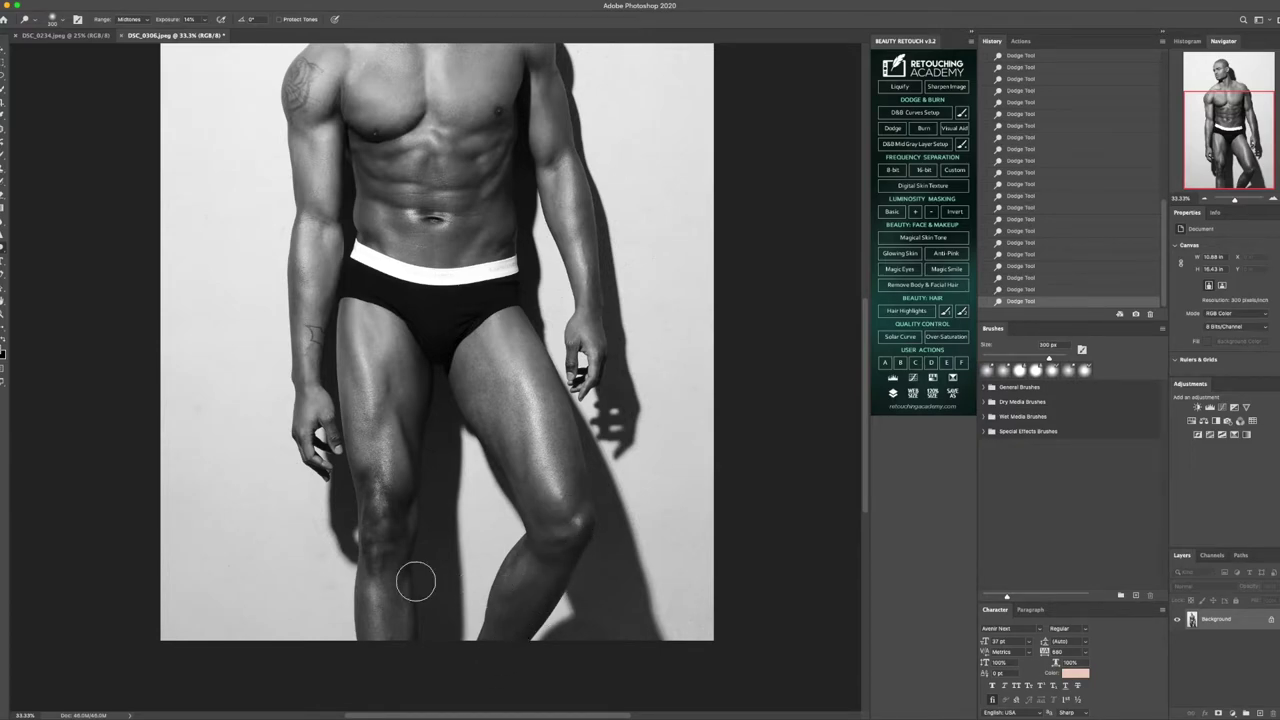
{"action": "key", "text": "bracketleft"}
{"action": "key", "text": "bracketleft"}
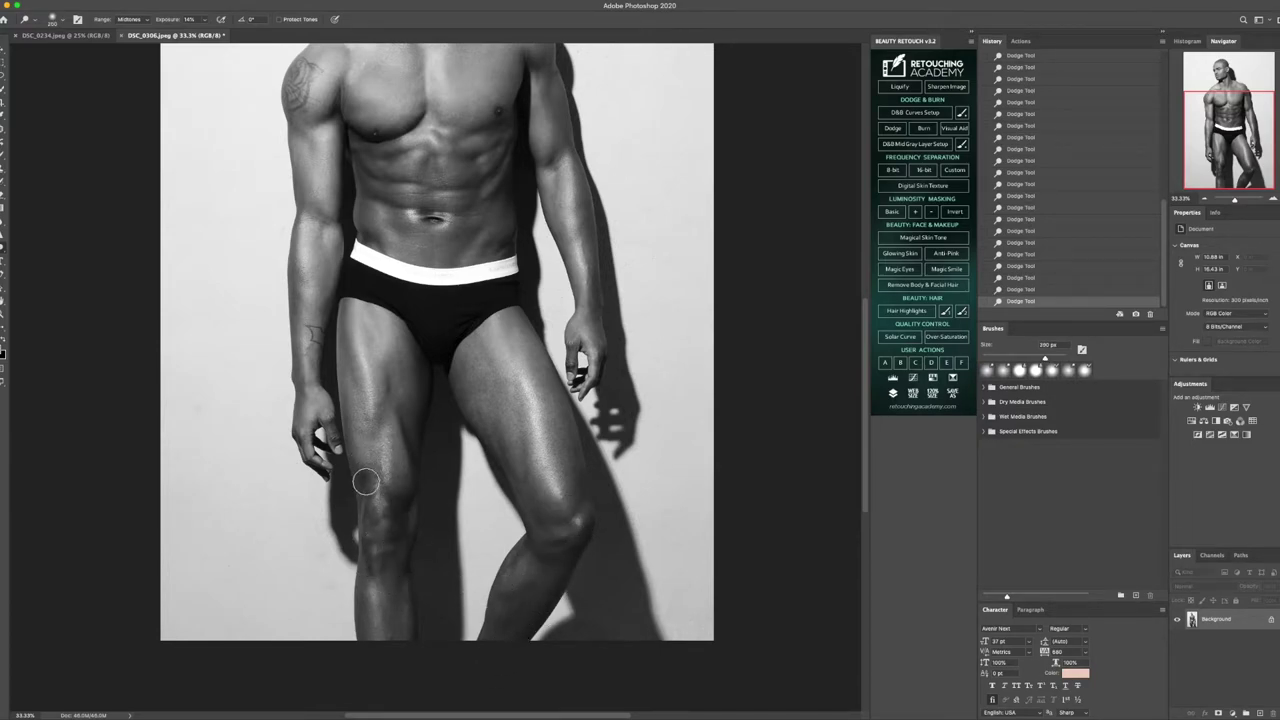
{"action": "key", "text": "bracketleft"}
{"action": "key", "text": "bracketleft"}
{"action": "key", "text": "bracketright"}
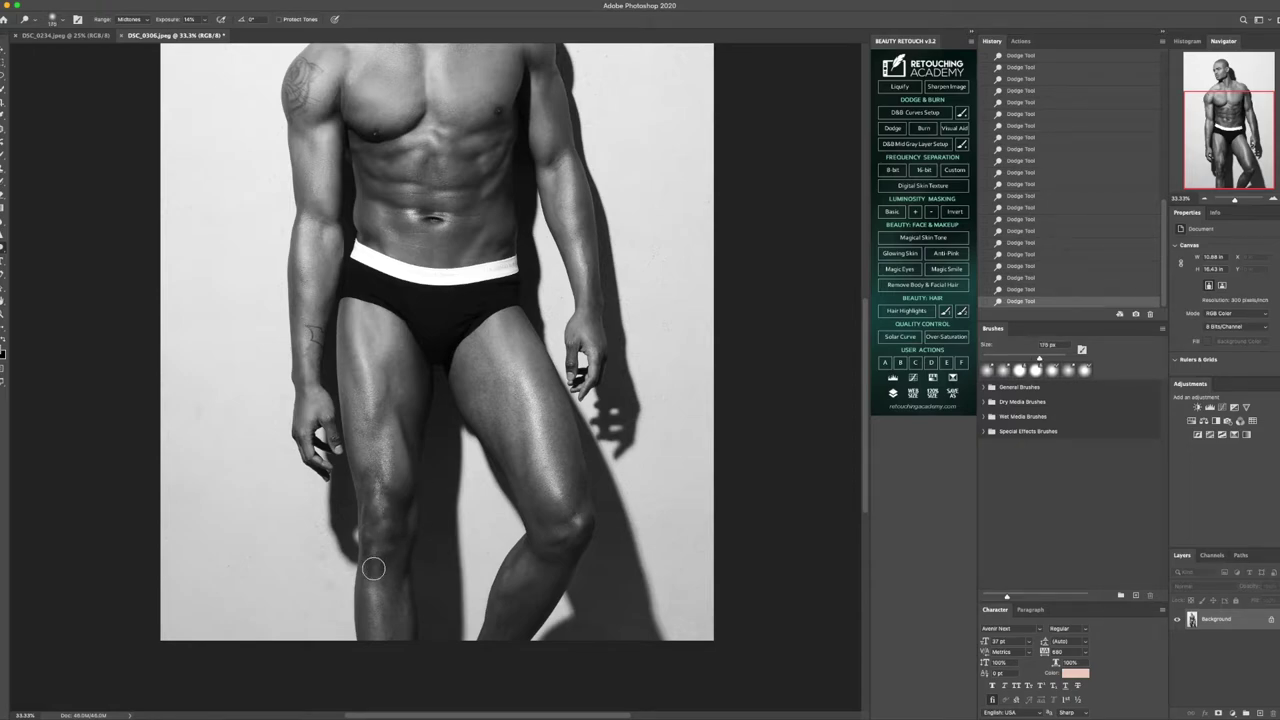
{"action": "key", "text": "bracketright"}
{"action": "key", "text": "bracketright"}
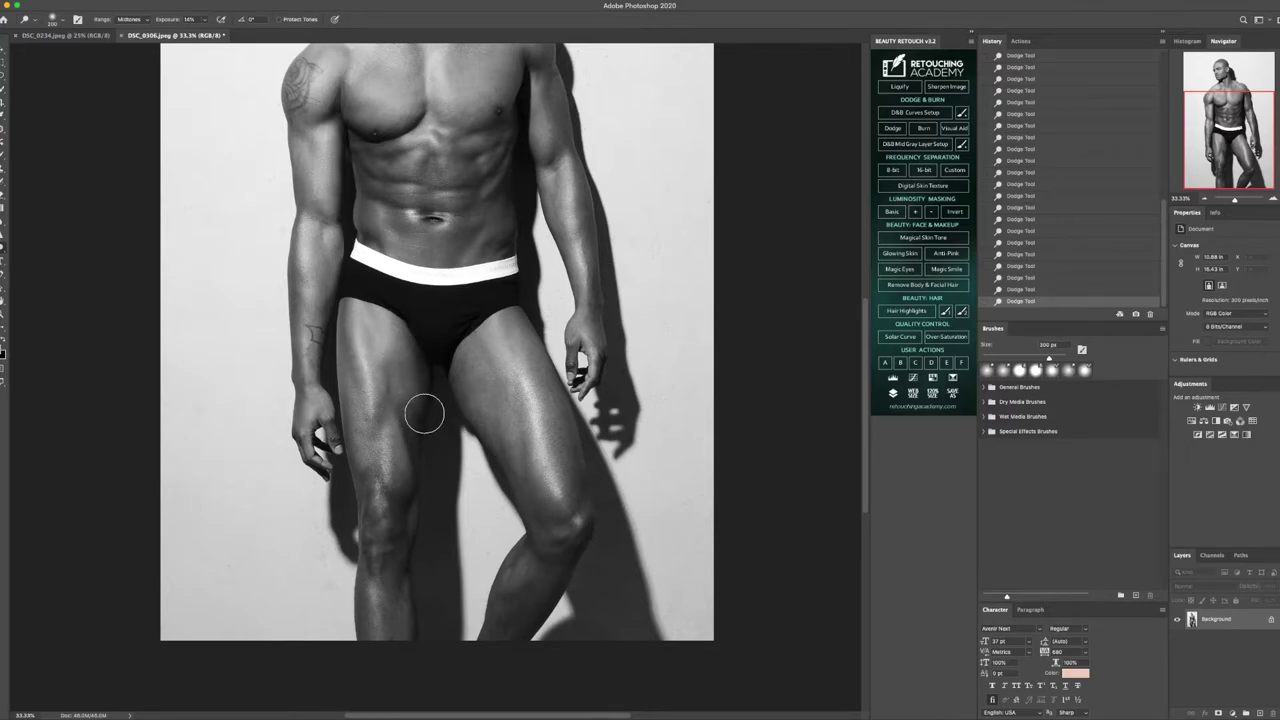
{"action": "key", "text": "bracketleft"}
Dodge the briefs, waistband, waist, forearm and neck with a resized brush
{"action": "key", "text": "bracketright"}
{"action": "key", "text": "bracketright"}
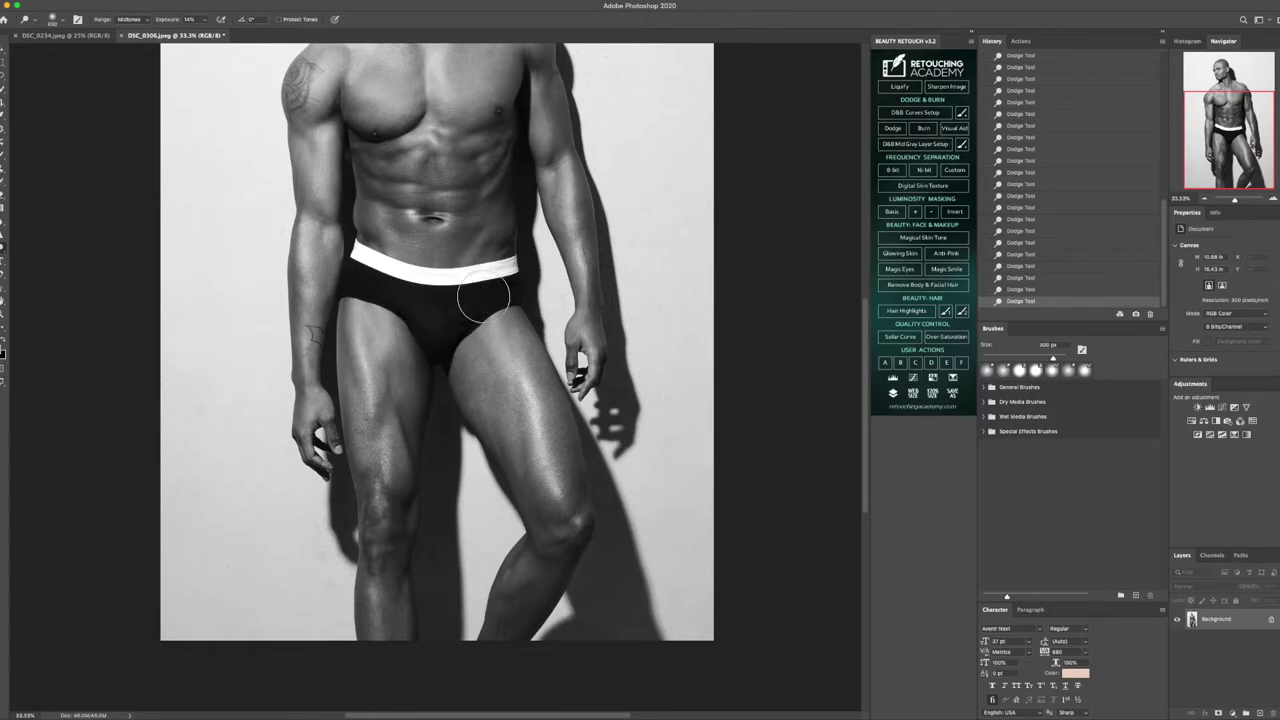
{"action": "key", "text": "bracketleft"}
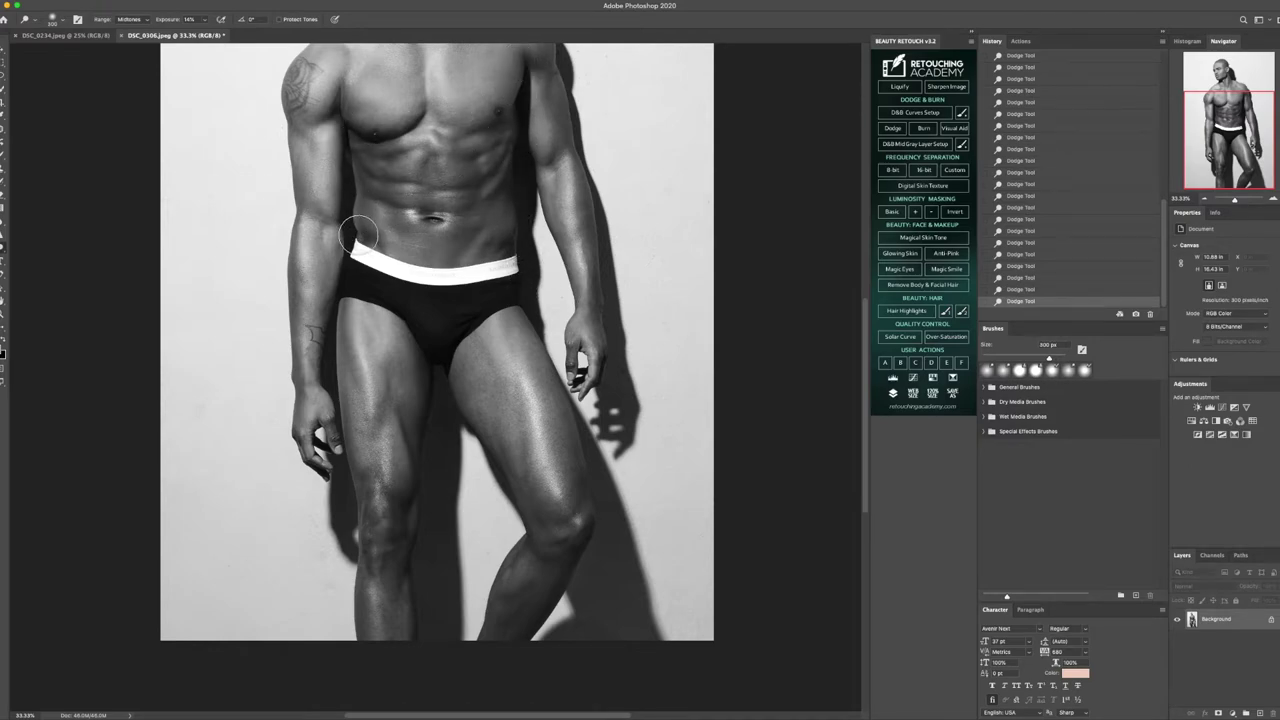
{"action": "key", "text": "bracketleft"}
{"action": "key", "text": "bracketleft"}
{"action": "key", "text": "bracketleft"}
{"action": "key", "text": "bracketleft"}
{"action": "key", "text": "bracketright"}
{"action": "key", "text": "bracketright"}
{"action": "scroll", "coordinate": [362, 275], "scroll_direction": "up", "scroll_amount": 3}
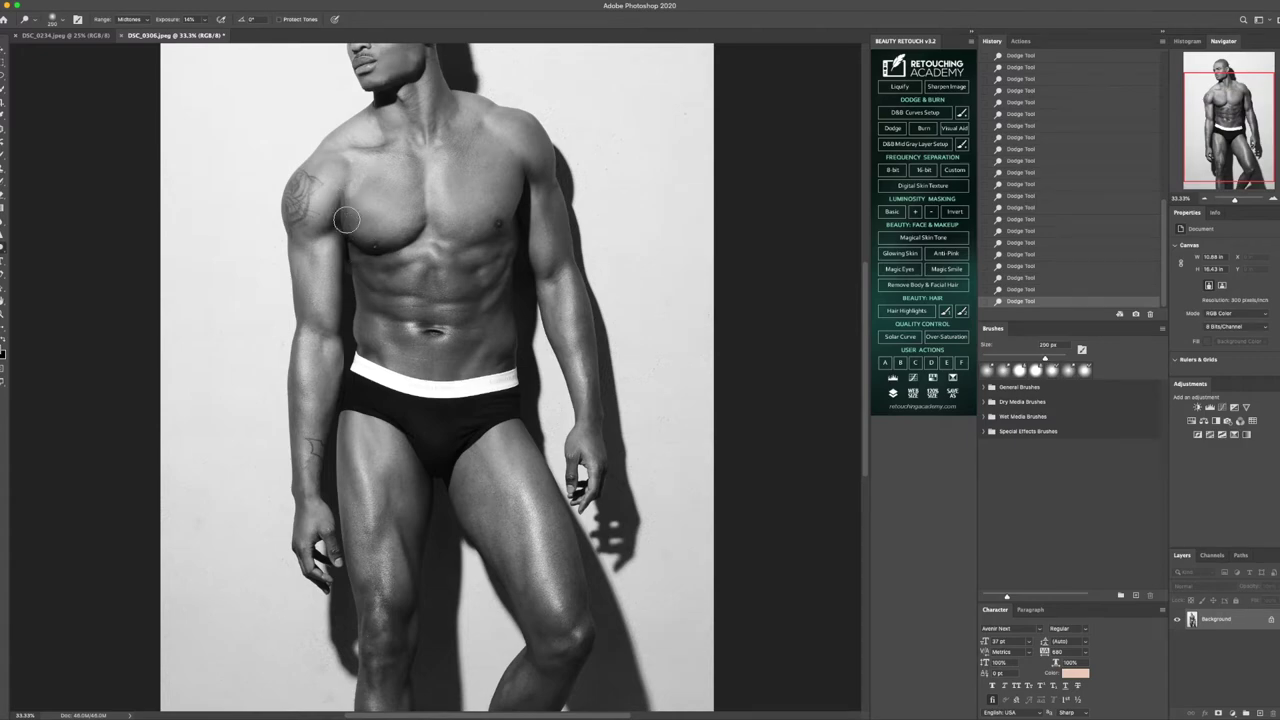
{"action": "scroll", "coordinate": [450, 205], "scroll_direction": "up", "scroll_amount": 2}
{"action": "key", "text": "bracketleft"}
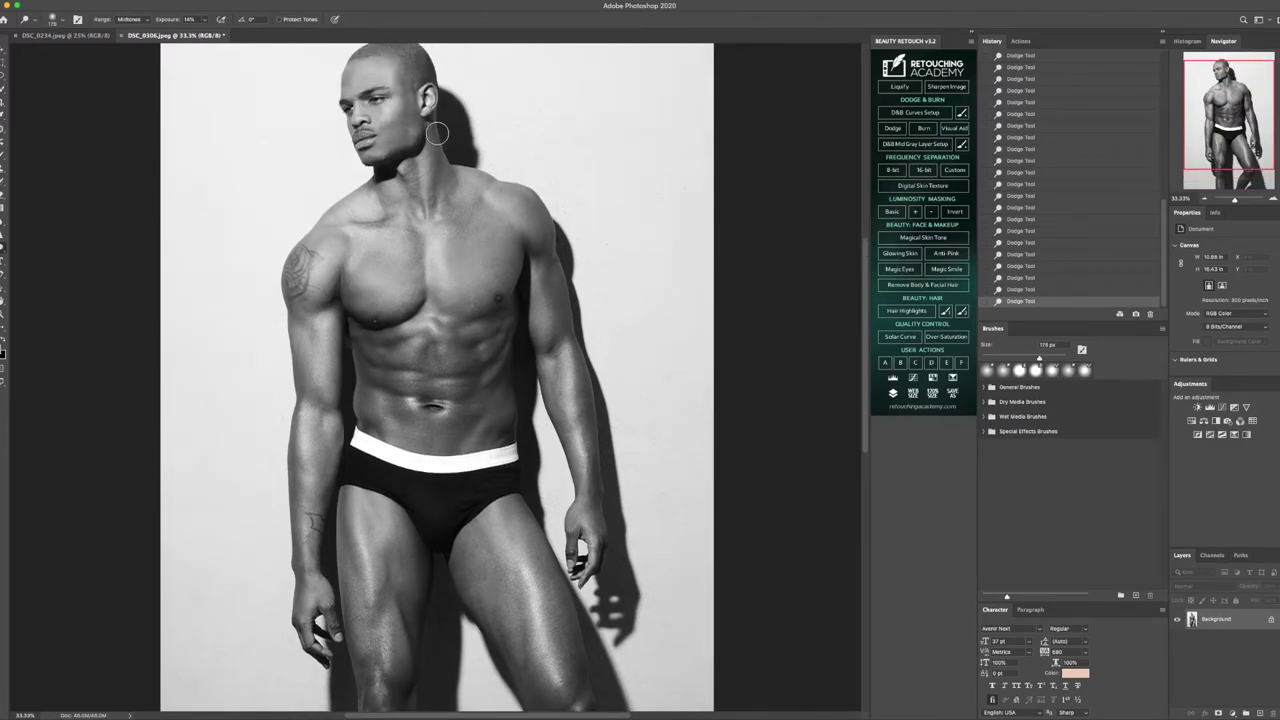
{"action": "scroll", "coordinate": [458, 162], "scroll_direction": "up", "scroll_amount": 1}
{"action": "key", "text": "bracketright"}
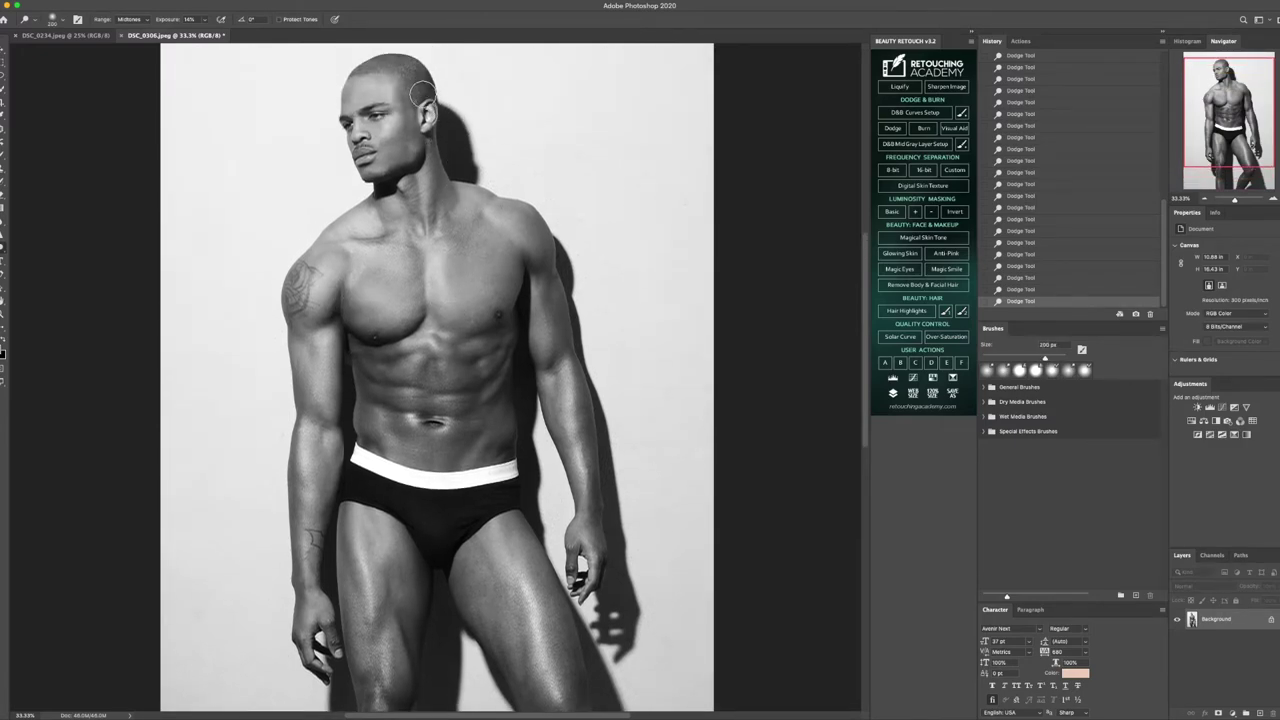
{"action": "key", "text": "bracketleft"}
Lighten along the forearm, beside the chin and the torso edge
{"action": "key", "text": "bracketleft"}
{"action": "key", "text": "bracketleft"}
{"action": "key", "text": "bracketright"}
{"action": "key", "text": "bracketright"}
{"action": "key", "text": "bracketright"}
{"action": "key", "text": "bracketright"}
{"action": "left_click_drag", "start_coordinate": [575, 347], "coordinate": [605, 565]}
{"action": "key", "text": "bracketleft"}
{"action": "key", "text": "bracketleft"}
{"action": "key", "text": "bracketleft"}
{"action": "key", "text": "bracketleft"}
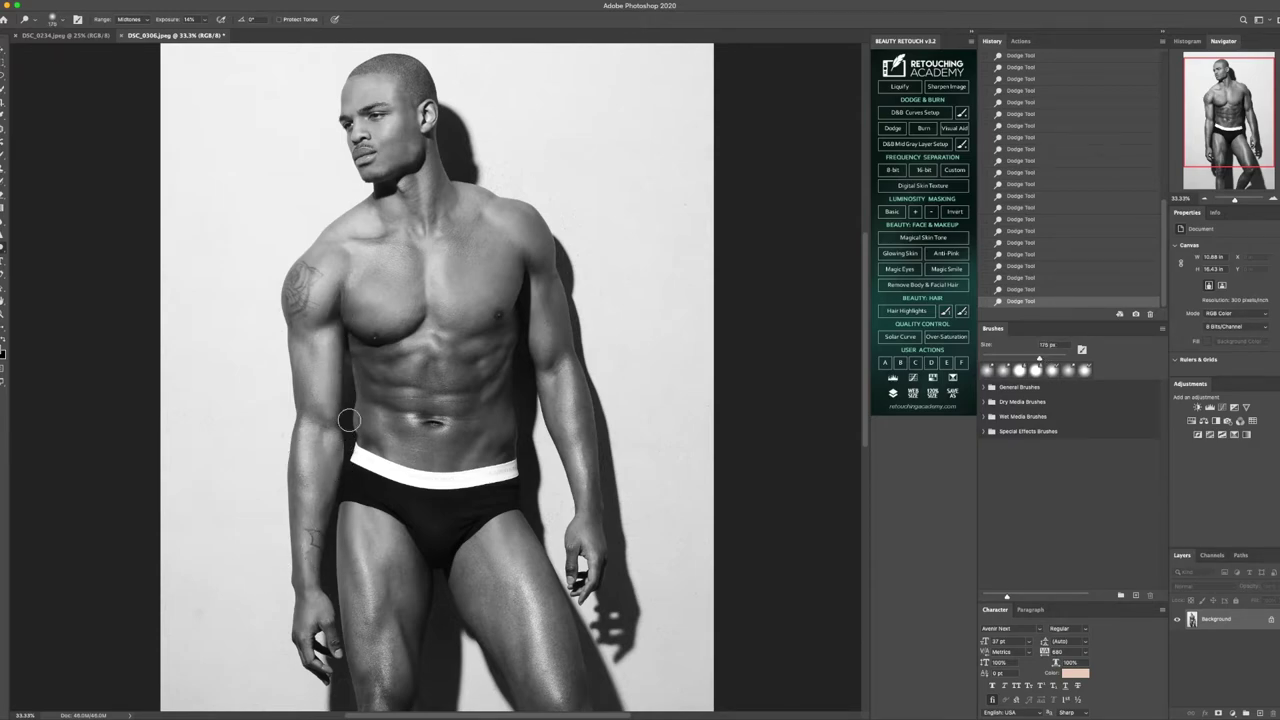
{"action": "key", "text": "bracketright"}
{"action": "key", "text": "bracketright"}
{"action": "key", "text": "bracketright"}
{"action": "key", "text": "bracketright"}
{"action": "key", "text": "bracketleft"}
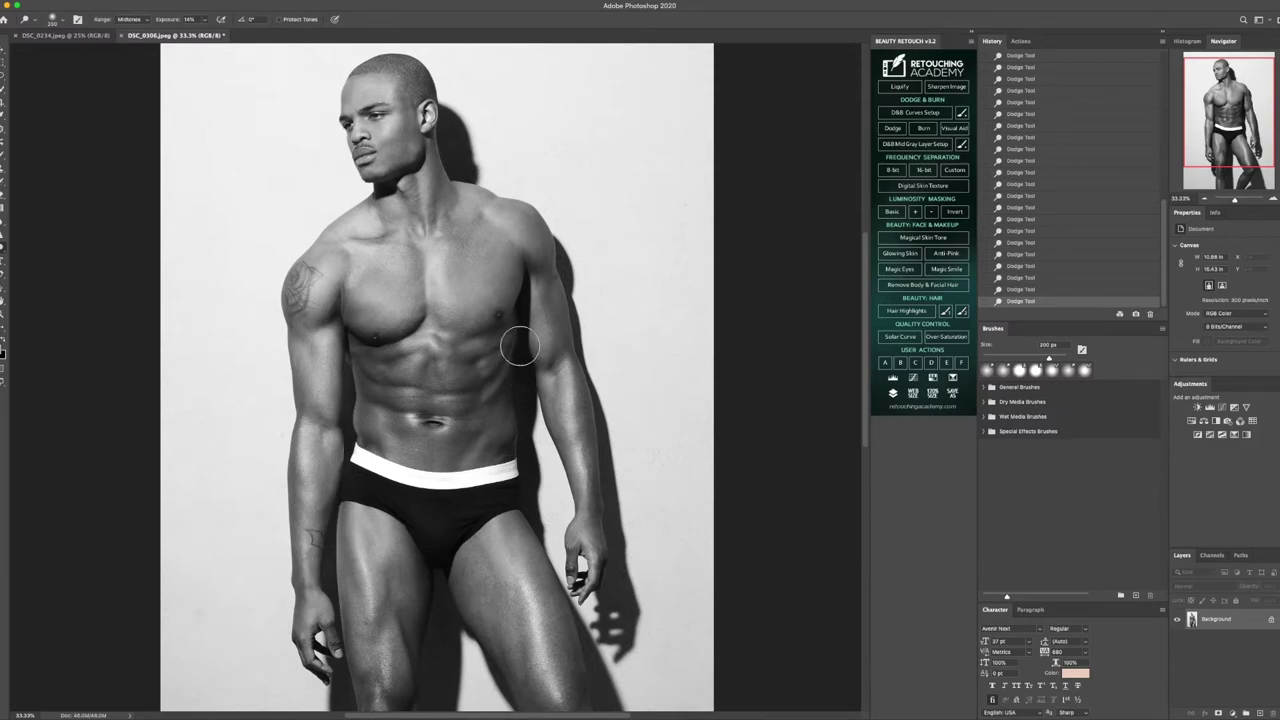
{"action": "key", "text": "bracketright"}
{"action": "key", "text": "bracketright"}
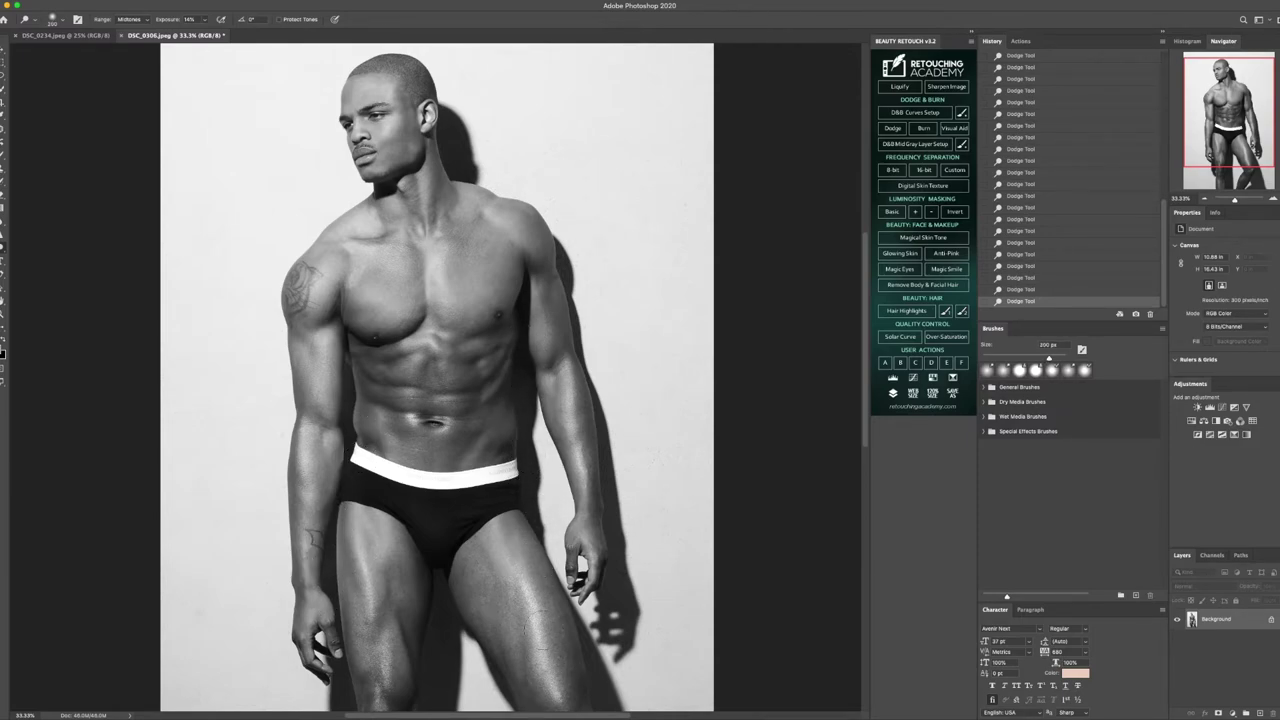
{"action": "key", "text": "z"}
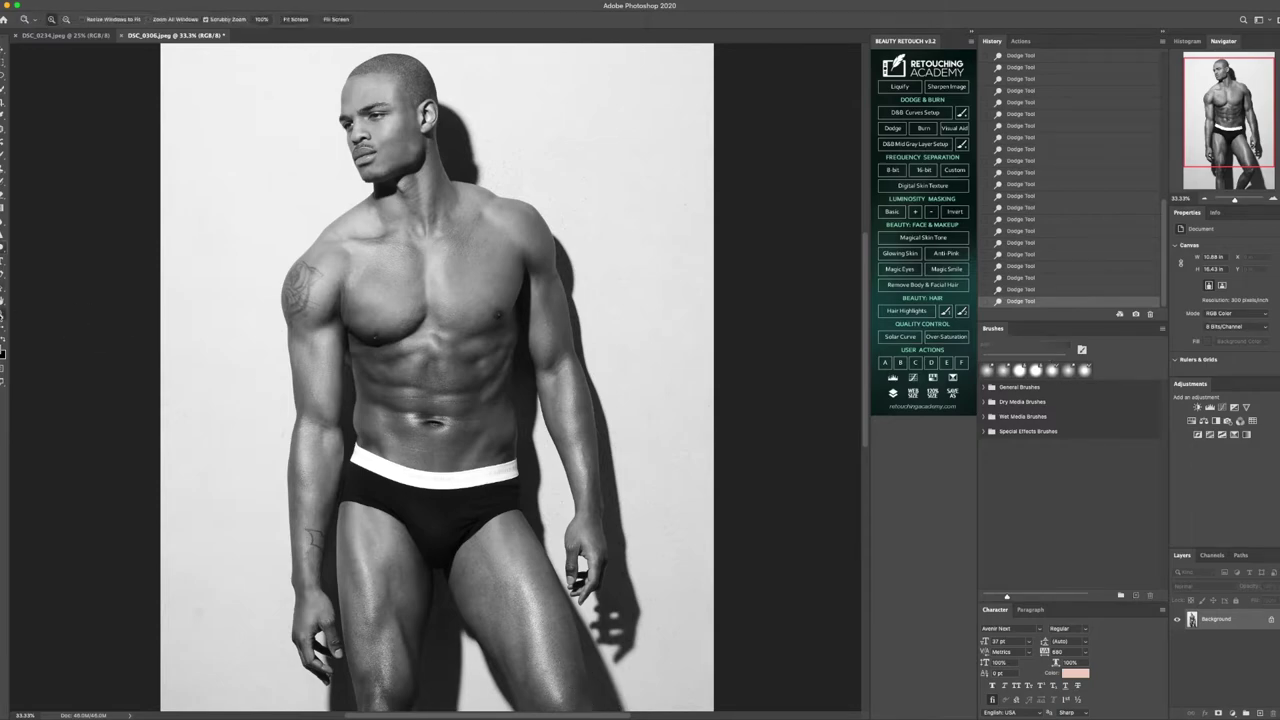
{"action": "left_click", "coordinate": [295, 19]}
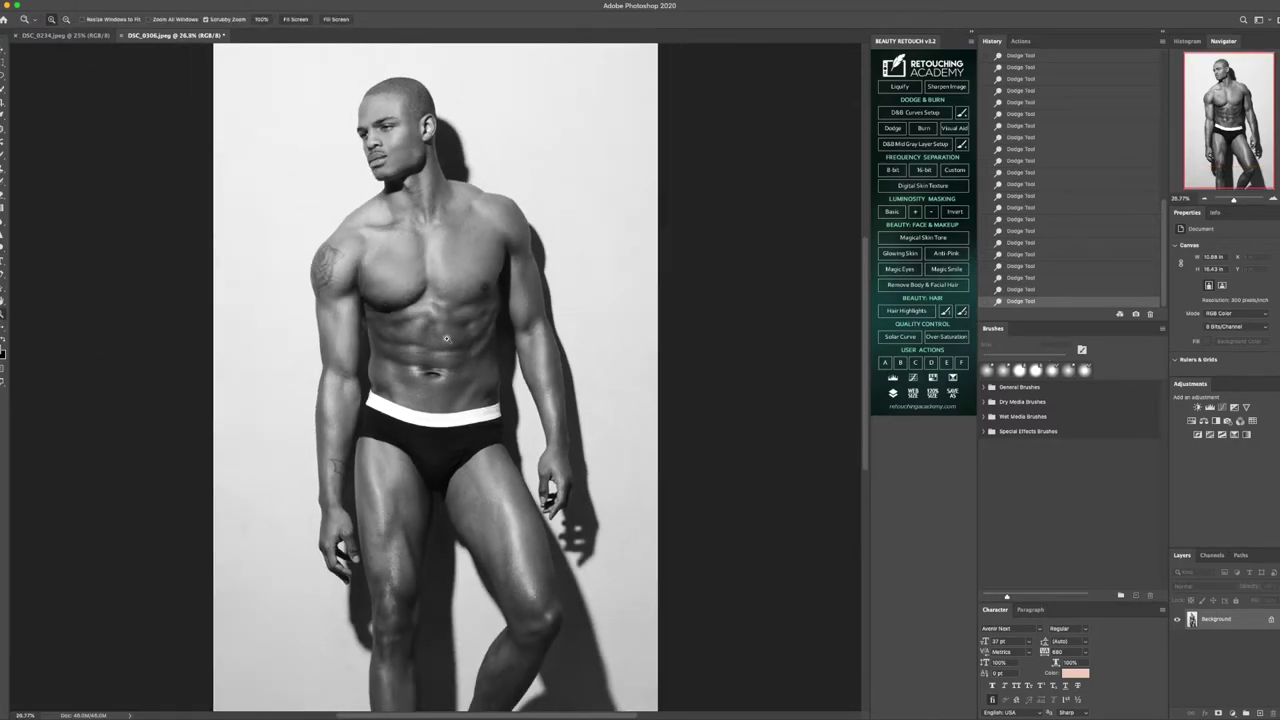
{"action": "scroll", "coordinate": [1070, 140], "scroll_direction": "up", "scroll_amount": 10}
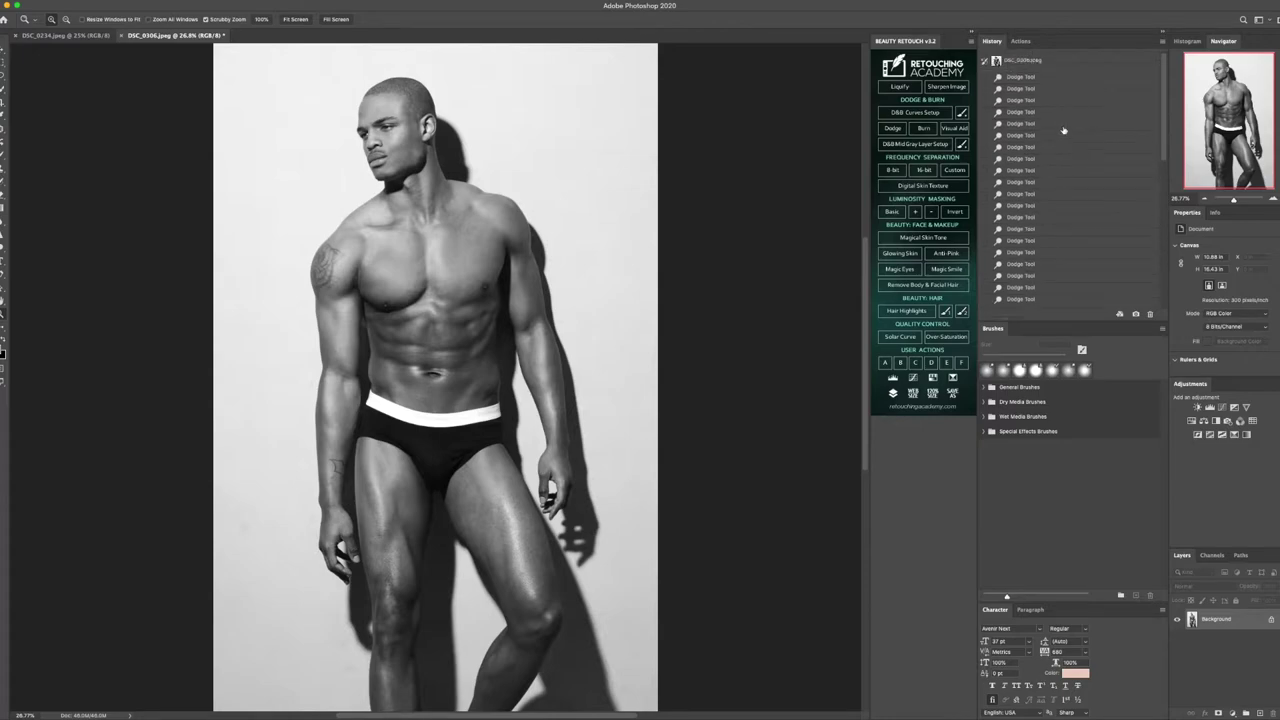
{"action": "left_click", "coordinate": [1040, 60]}
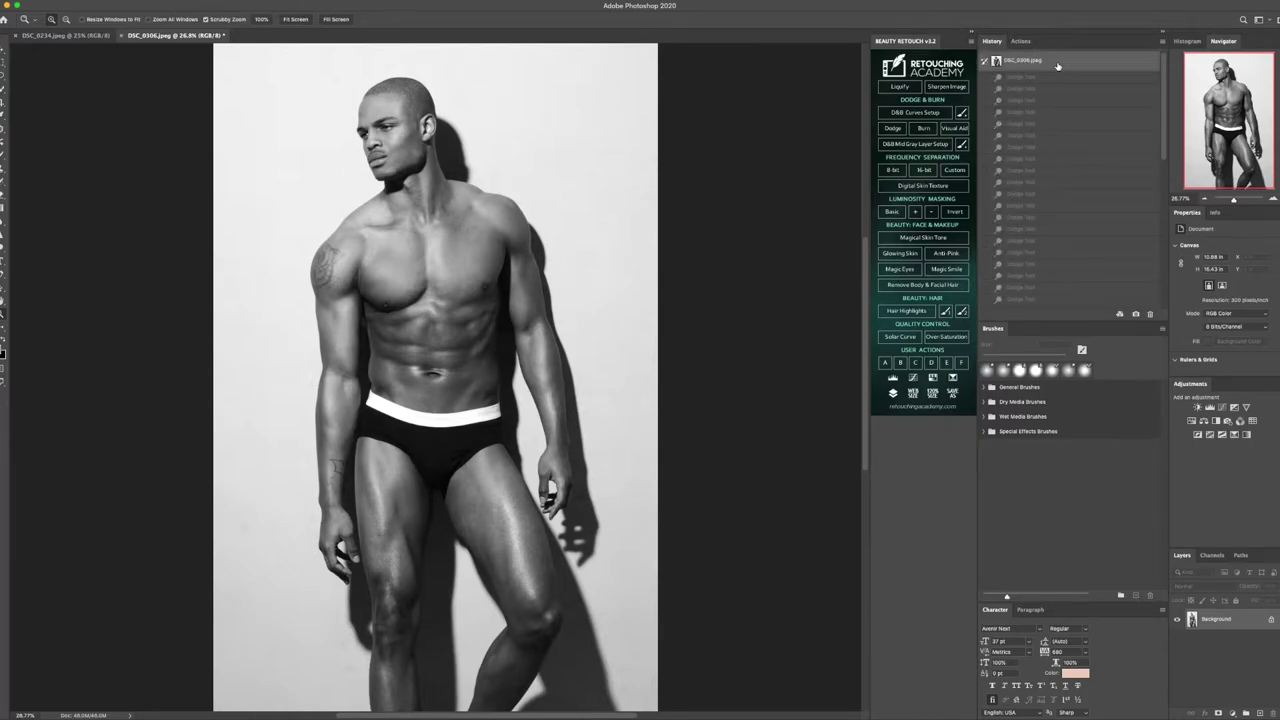
{"action": "scroll", "coordinate": [1060, 200], "scroll_direction": "down", "scroll_amount": 5}
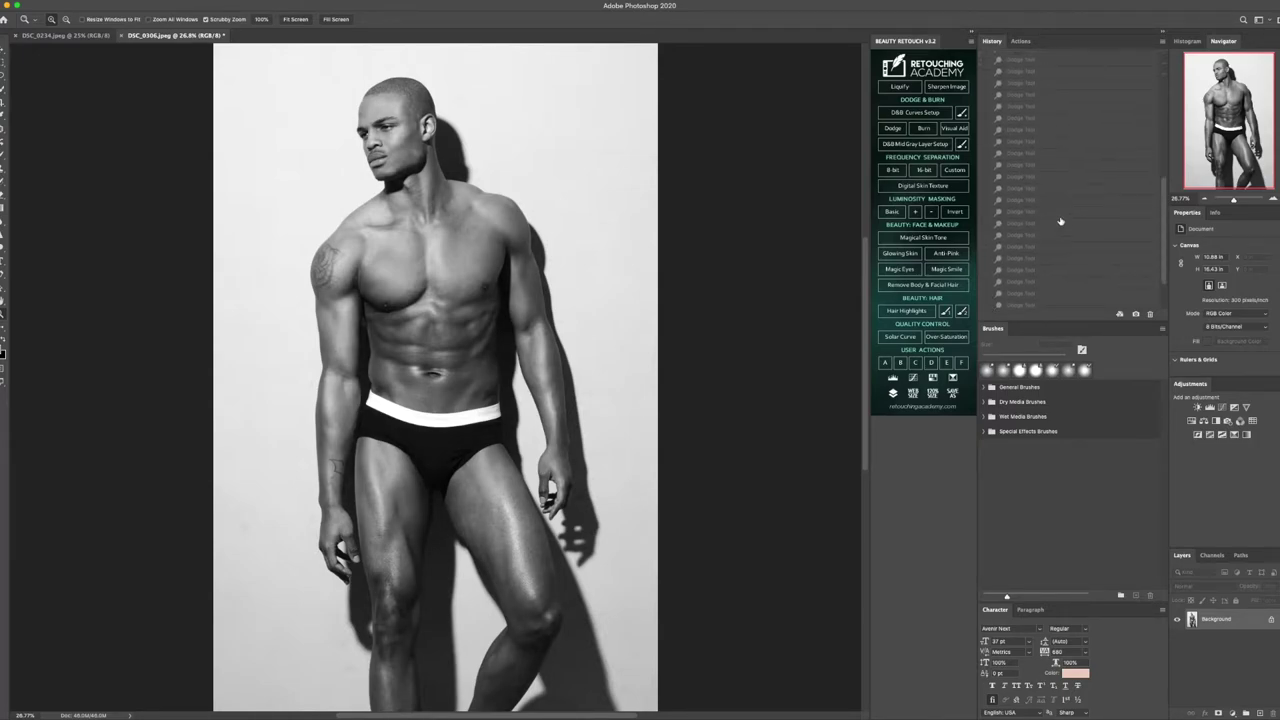
{"action": "left_click", "coordinate": [1040, 302]}
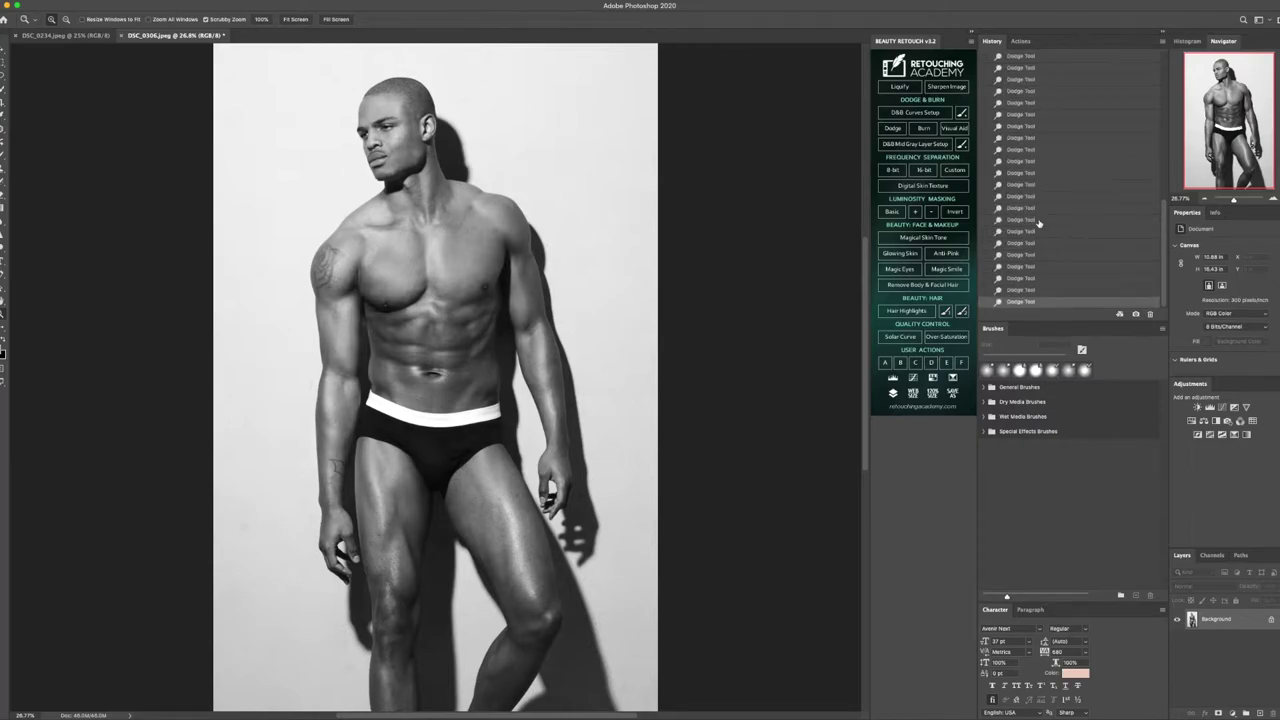
{"action": "scroll", "coordinate": [1040, 224], "scroll_direction": "up", "scroll_amount": 5}
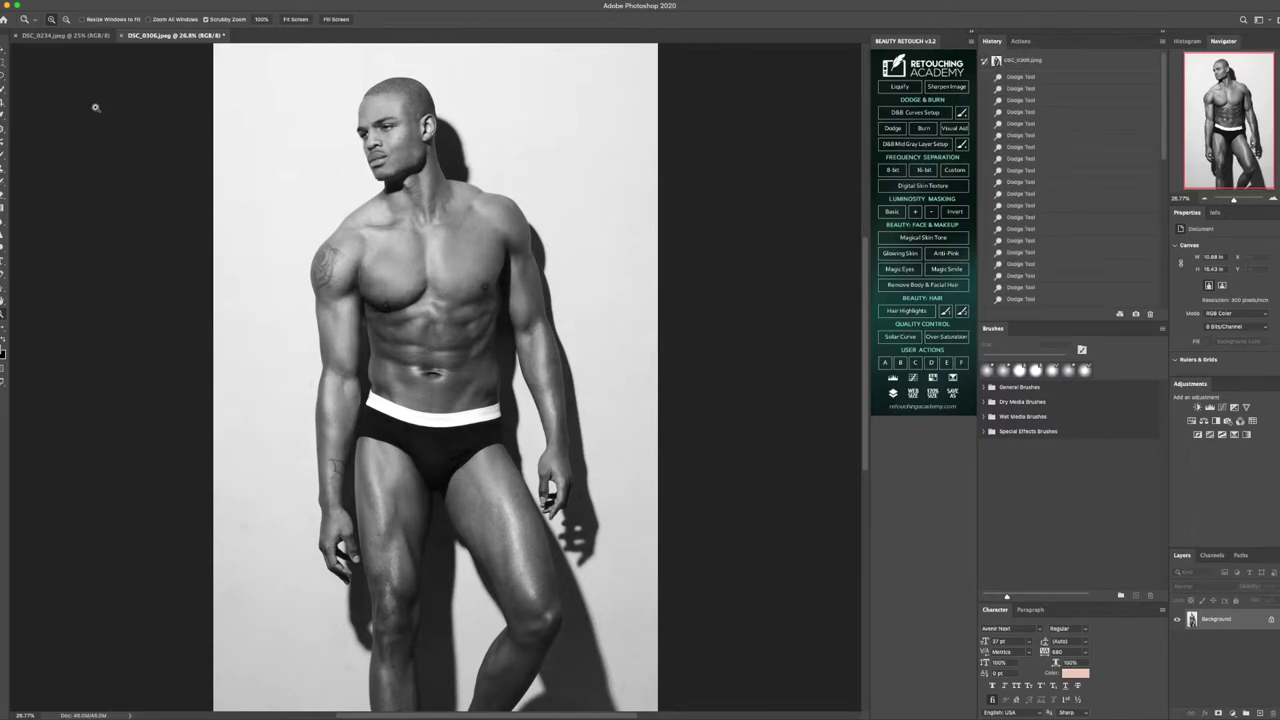
{"action": "left_click", "coordinate": [4, 129]}
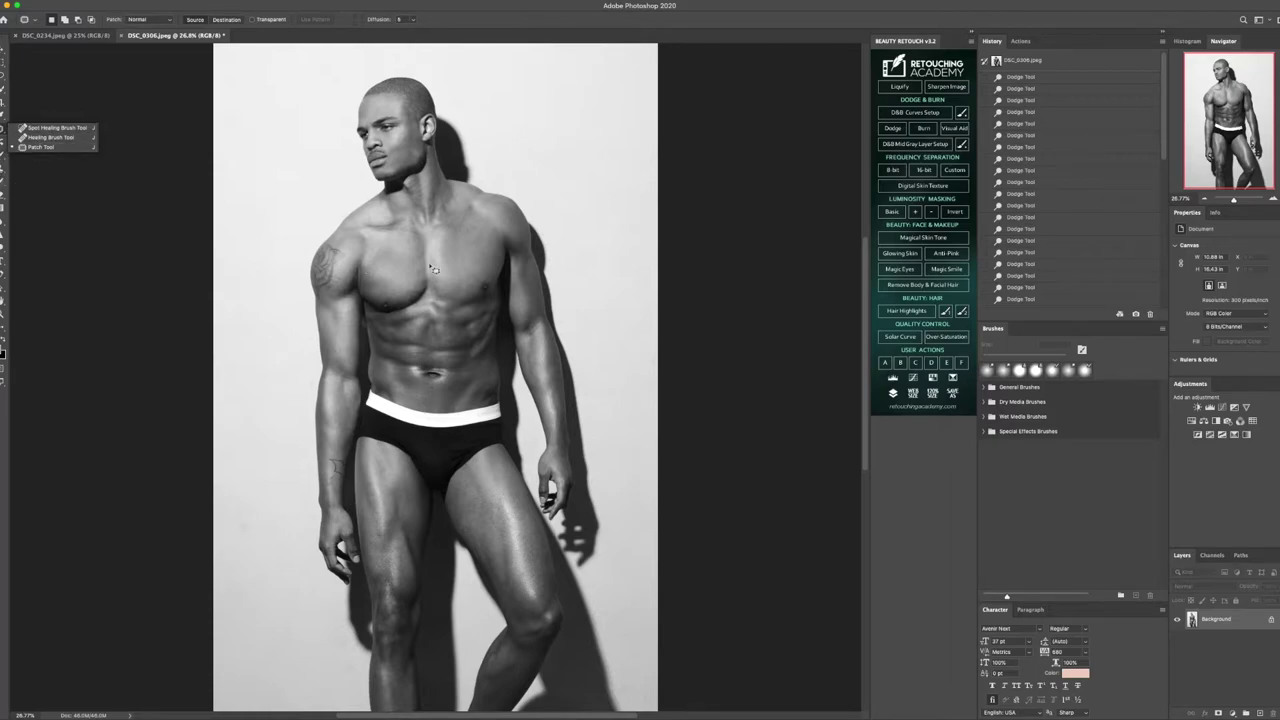
{"action": "left_click", "coordinate": [1043, 60]}
{"action": "scroll", "coordinate": [1043, 219], "scroll_direction": "down", "scroll_amount": 5}
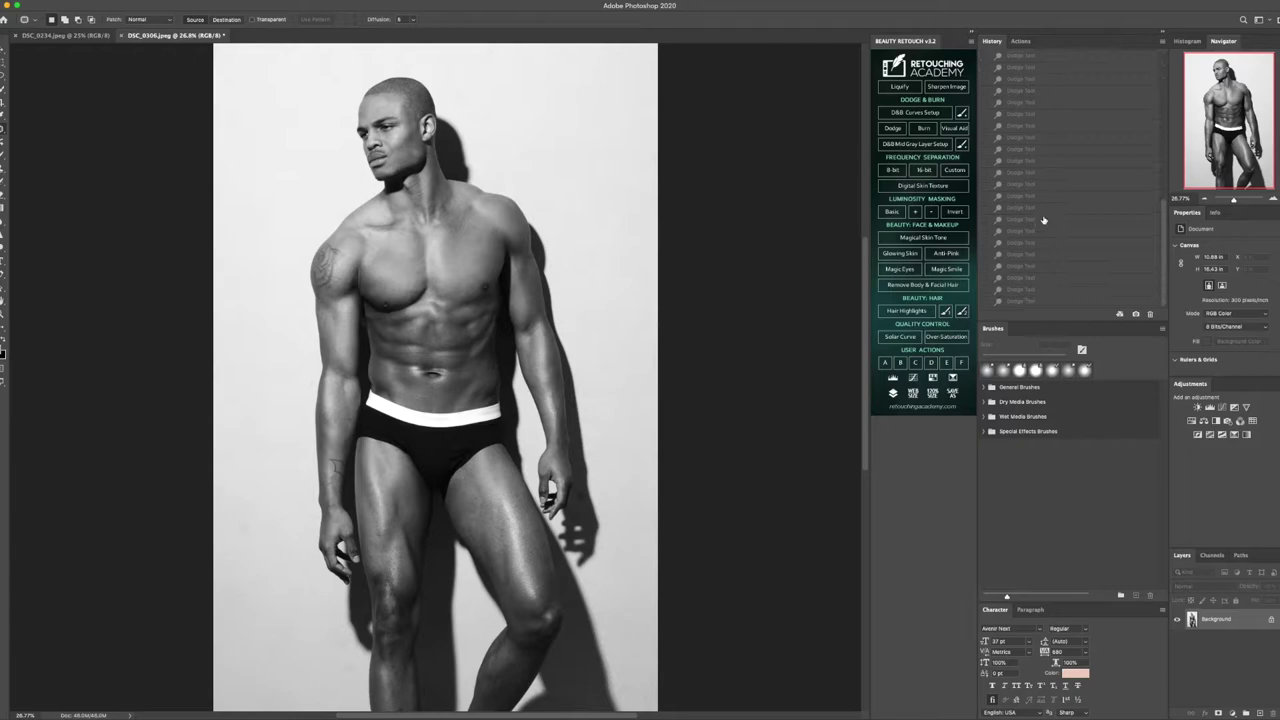
{"action": "left_click", "coordinate": [1036, 303]}
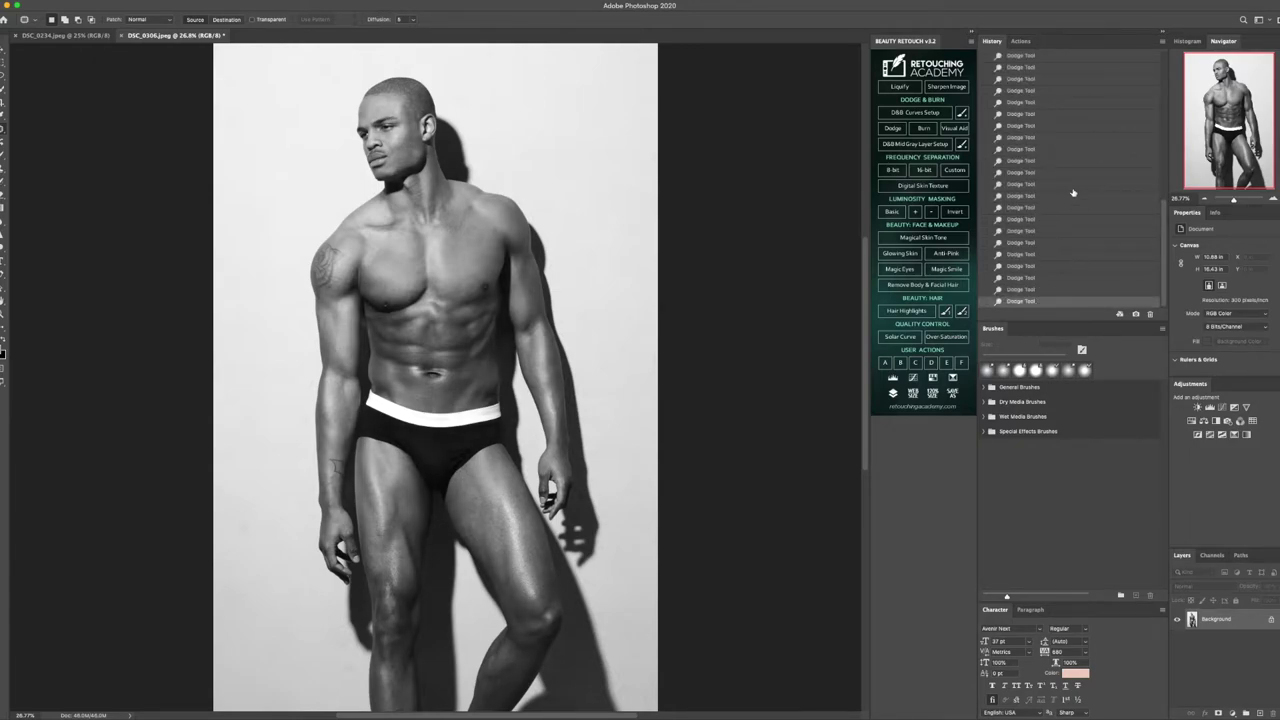
Run the Advance Frequency Separation action, accepting the Gaussian Blur radius
{"action": "left_click", "coordinate": [1020, 41]}
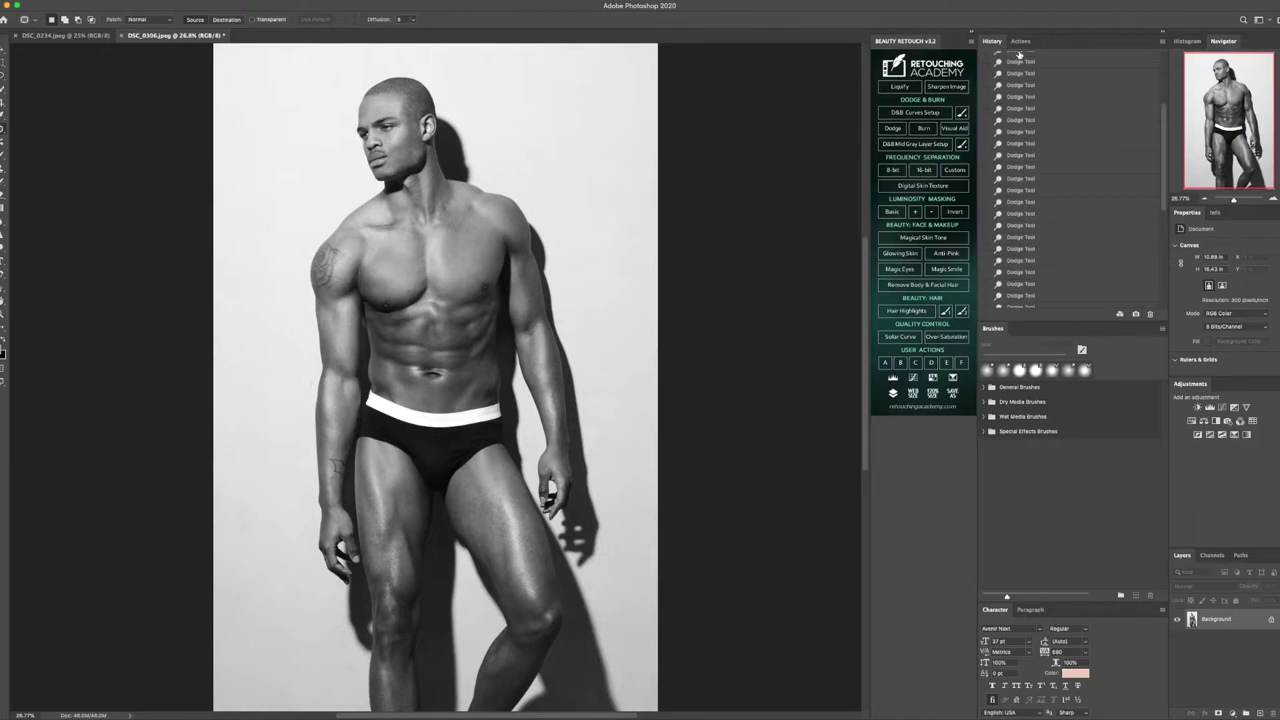
{"action": "left_click", "coordinate": [1053, 56]}
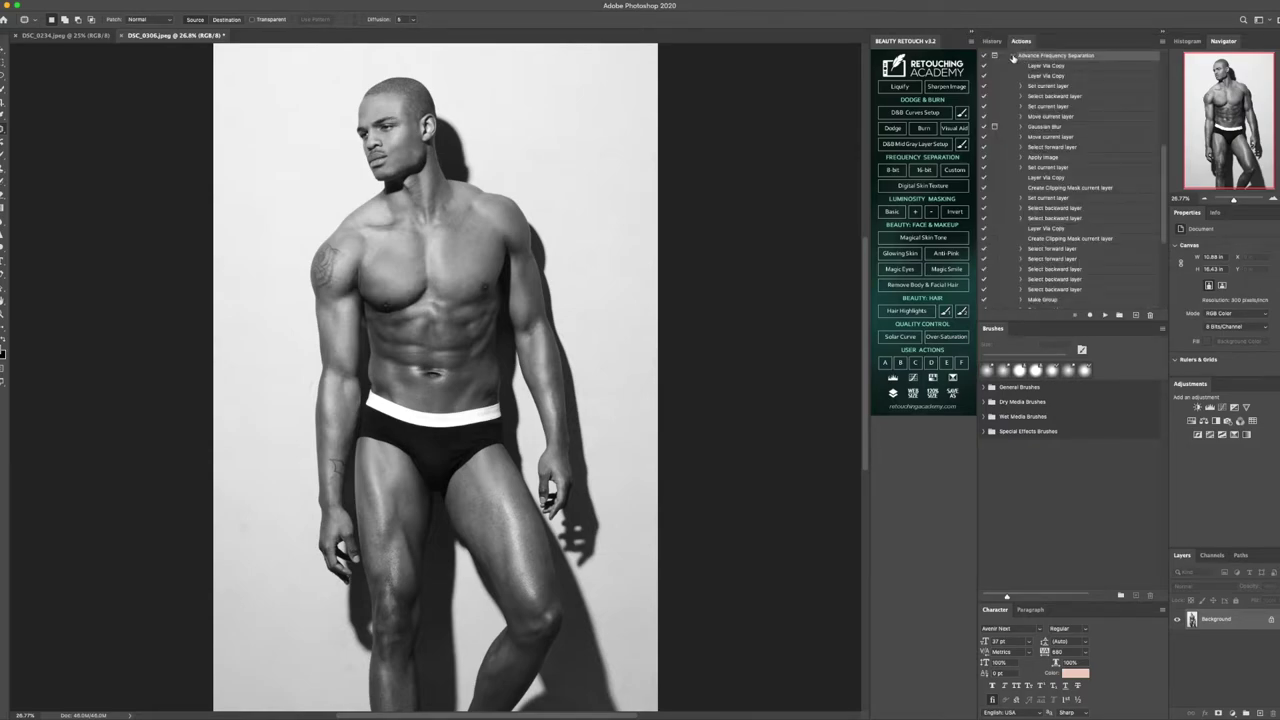
{"action": "scroll", "coordinate": [1013, 57], "scroll_direction": "up", "scroll_amount": 2}
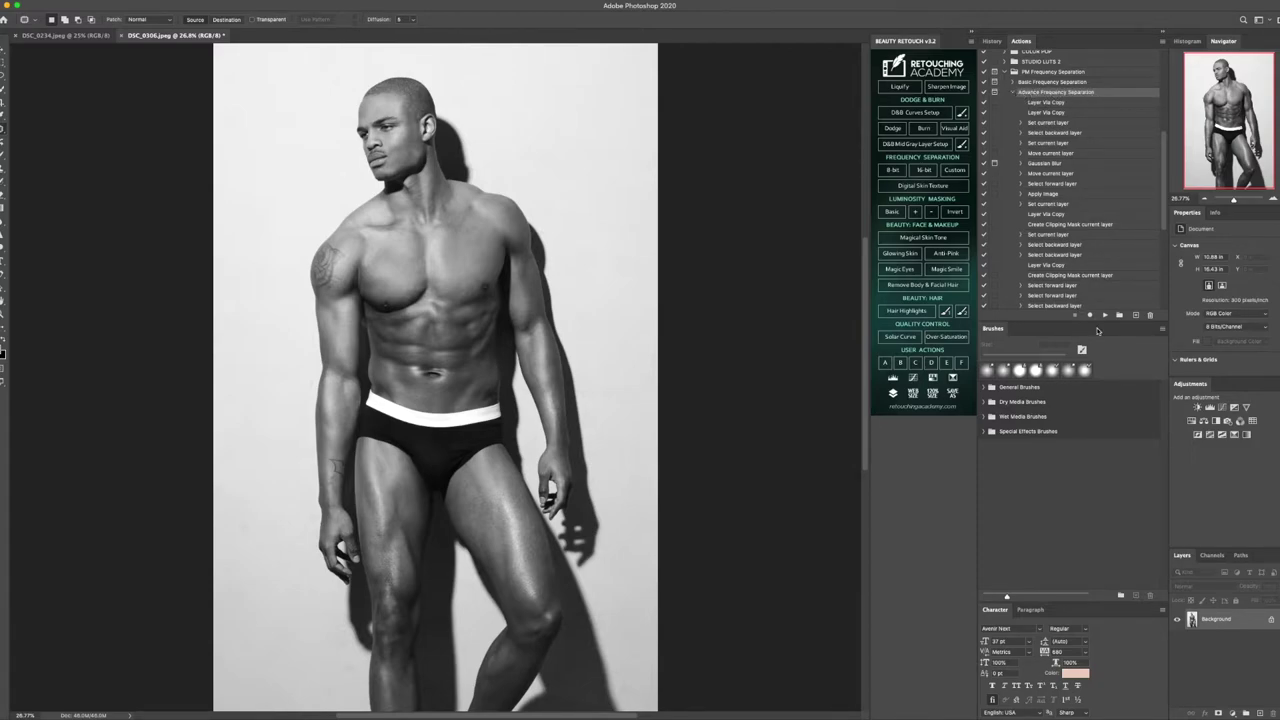
{"action": "left_click", "coordinate": [1106, 316]}
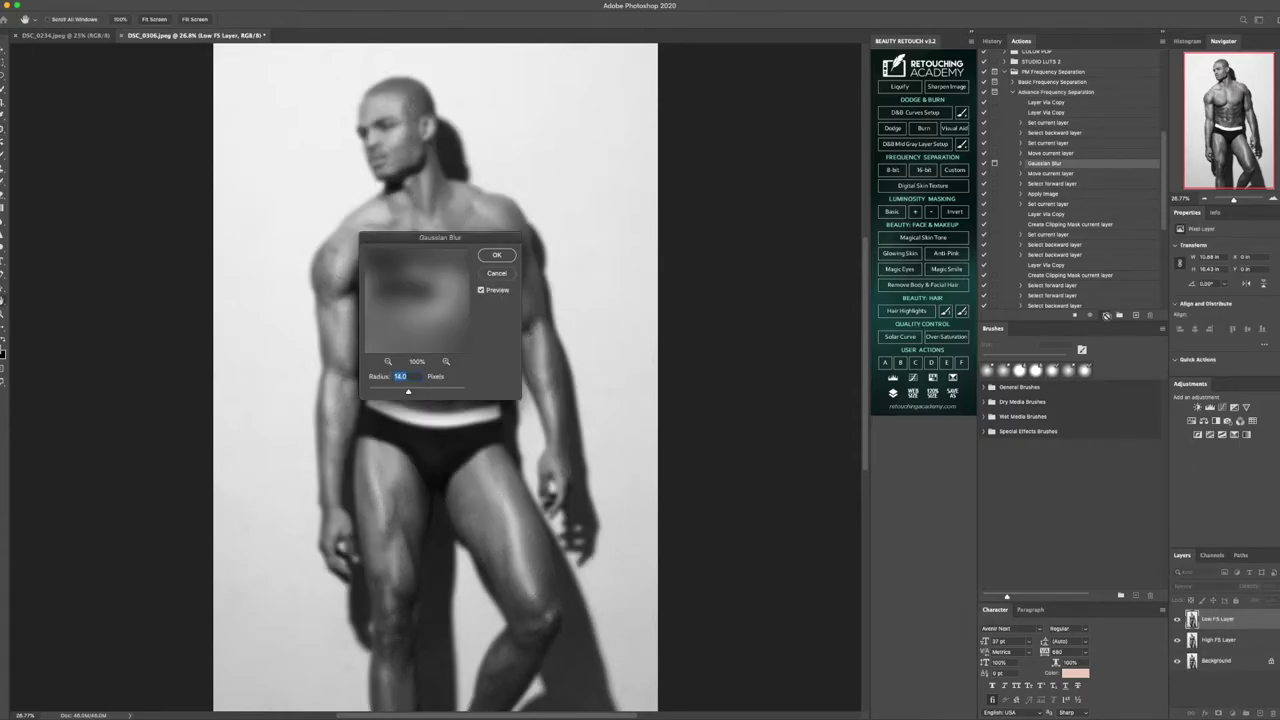
{"action": "left_click", "coordinate": [499, 253]}
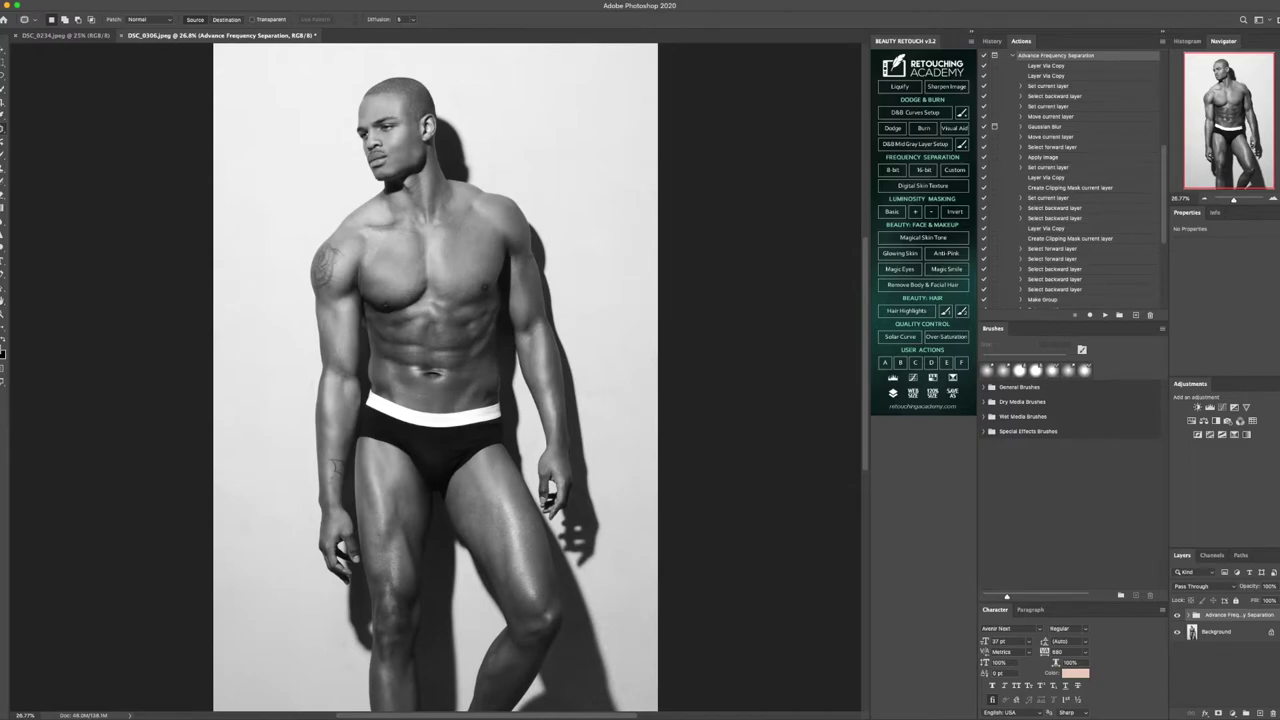
Hide High FS Layer in the expanded group and select Low FS Layer copy
{"action": "left_click", "coordinate": [1188, 615]}
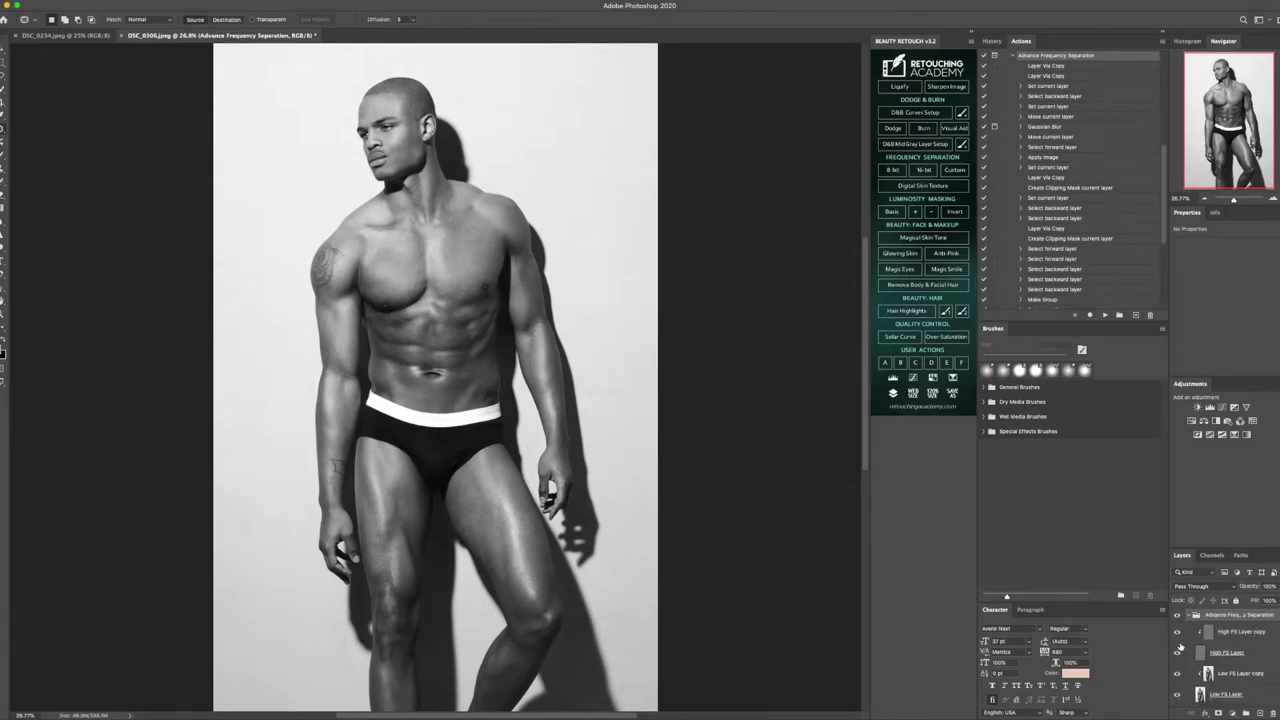
{"action": "left_click", "coordinate": [1178, 652]}
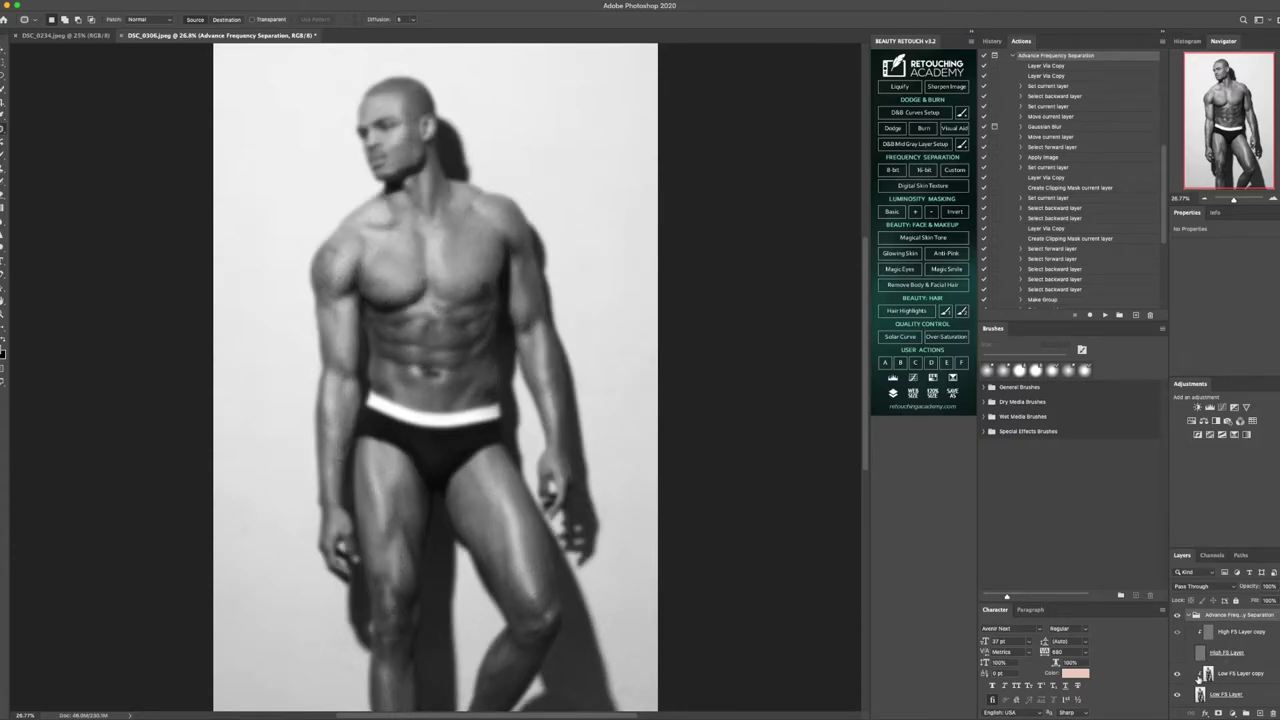
{"action": "left_click", "coordinate": [1234, 675]}
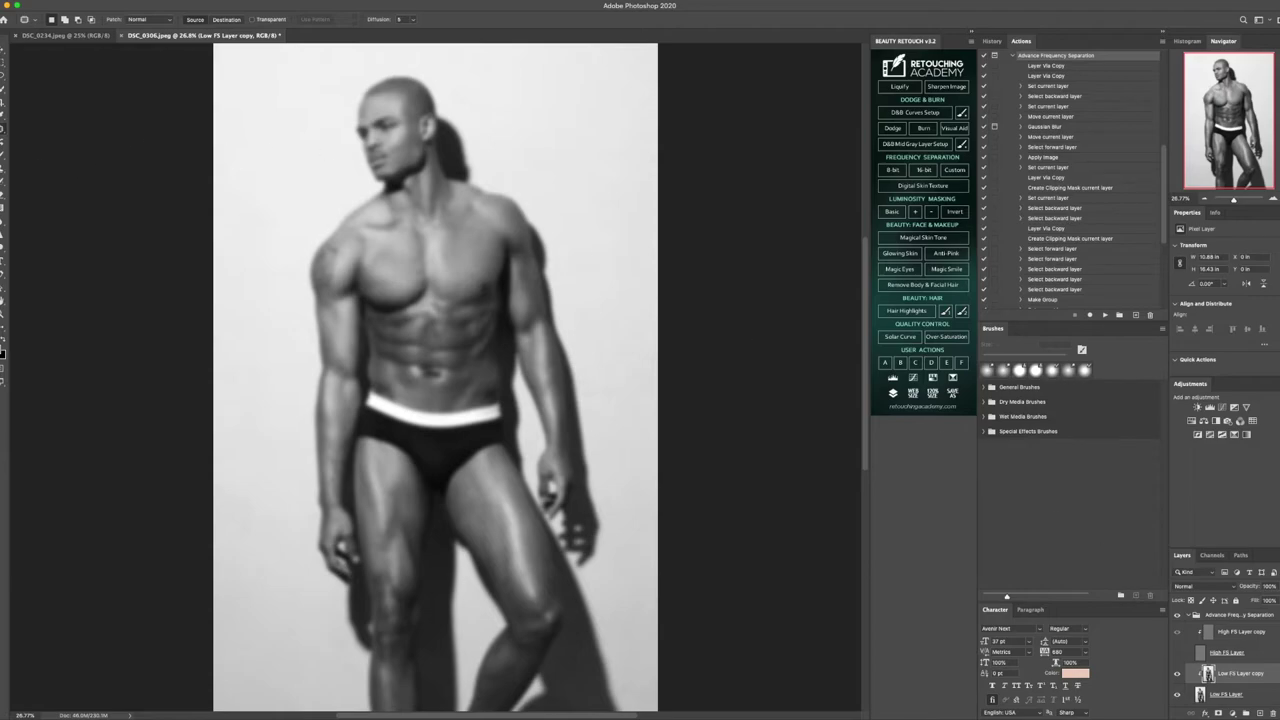
Zoom the view to 66.7% around the face
{"action": "key", "text": "z"}
{"action": "left_click_drag", "start_coordinate": [377, 121], "coordinate": [322, 177]}
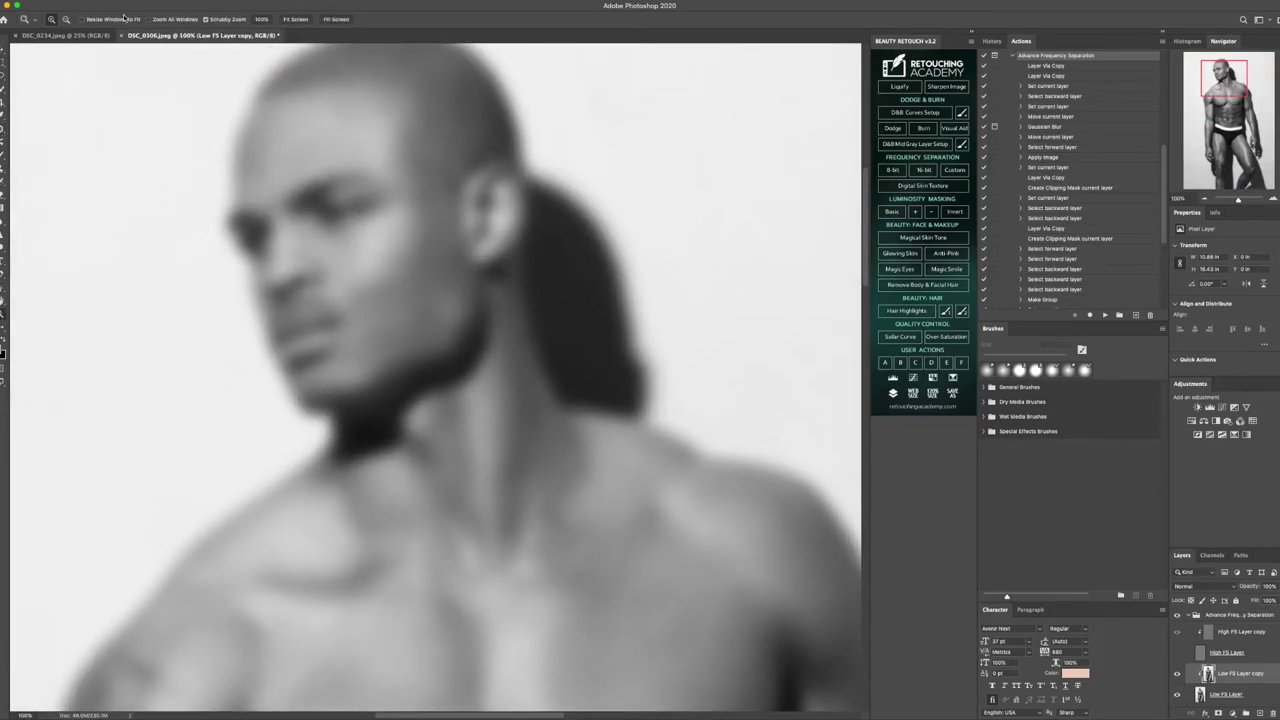
{"action": "left_click", "coordinate": [64, 20]}
{"action": "left_click", "coordinate": [290, 314]}
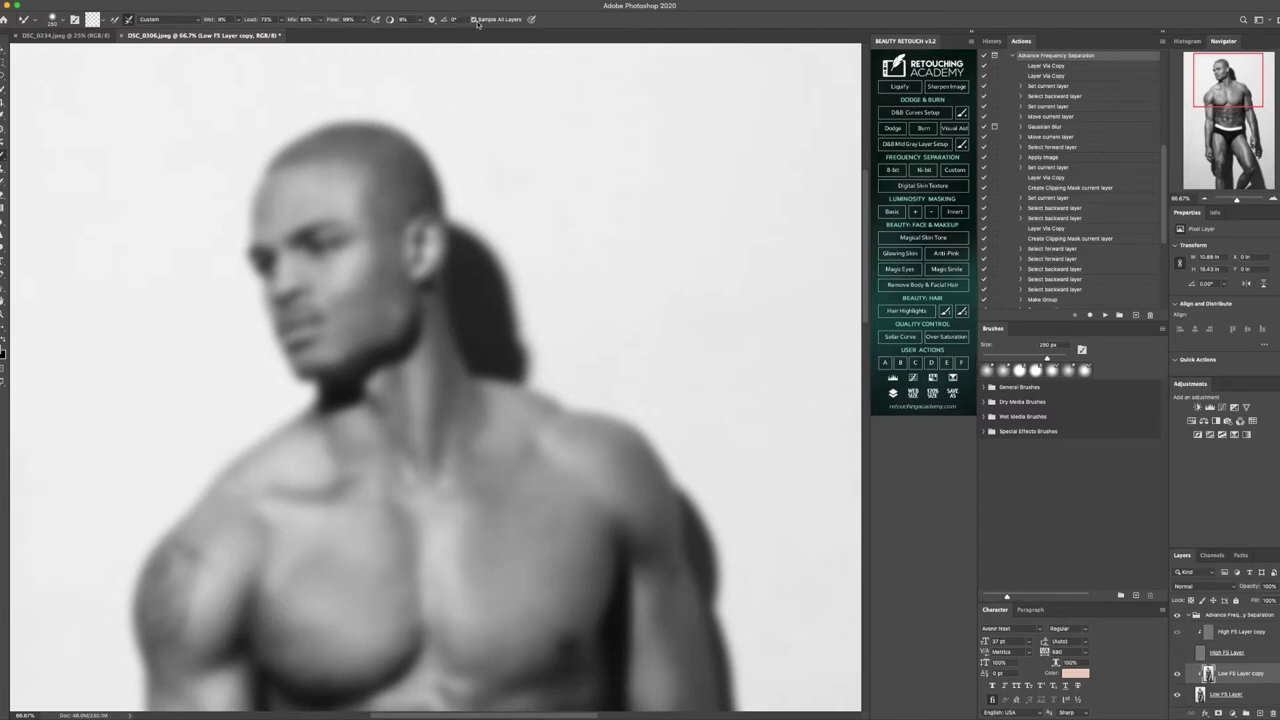
Blend the face tones with an 80–120 px Mixer Brush, briefly comparing with the detail layer
{"action": "key", "text": "bracketleft"}
{"action": "key", "text": "bracketleft"}
{"action": "key", "text": "bracketleft"}
{"action": "key", "text": "bracketleft"}
{"action": "key", "text": "bracketleft"}
{"action": "key", "text": "bracketleft"}
{"action": "key", "text": "bracketleft"}
{"action": "key", "text": "bracketright"}
{"action": "key", "text": "bracketright"}
{"action": "key", "text": "bracketleft"}
{"action": "key", "text": "bracketleft"}
{"action": "key", "text": "bracketright"}
{"action": "key", "text": "bracketright"}
{"action": "key", "text": "bracketright"}
{"action": "key", "text": "bracketright"}
{"action": "key", "text": "bracketright"}
{"action": "key", "text": "bracketright"}
{"action": "key", "text": "bracketleft"}
{"action": "key", "text": "bracketleft"}
{"action": "key", "text": "bracketleft"}
{"action": "key", "text": "bracketright"}
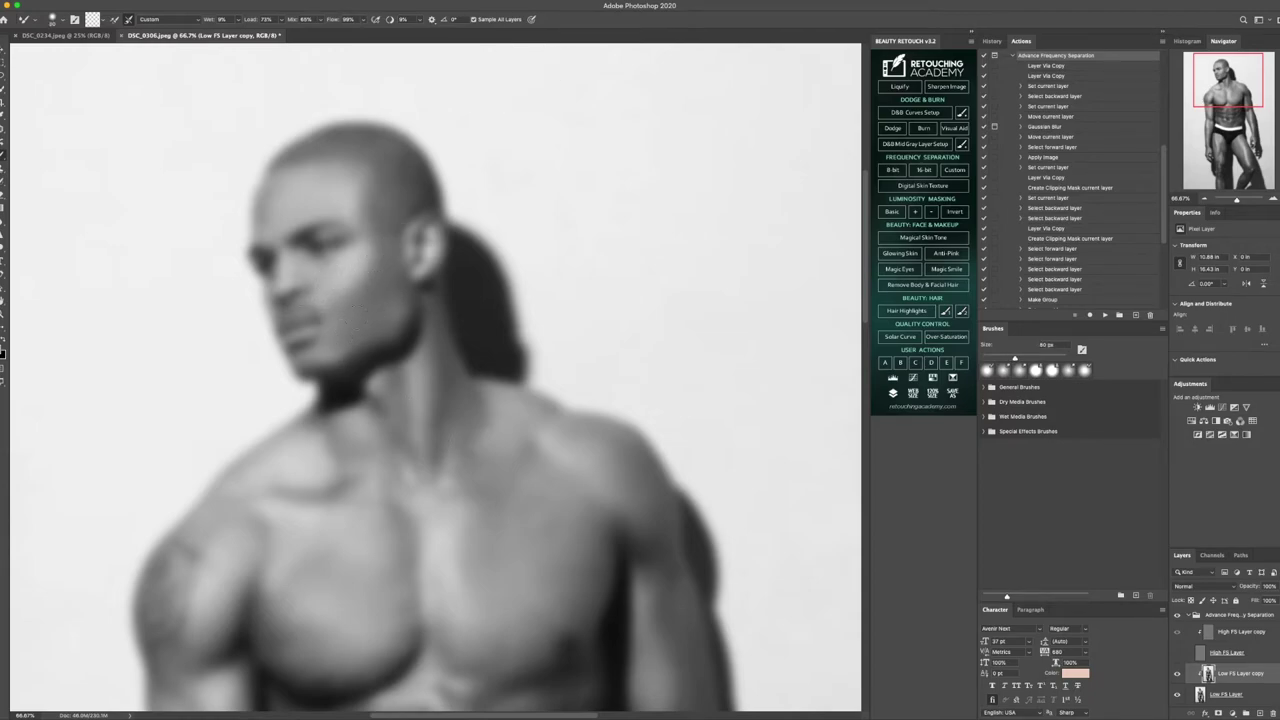
{"action": "left_click", "coordinate": [1178, 654]}
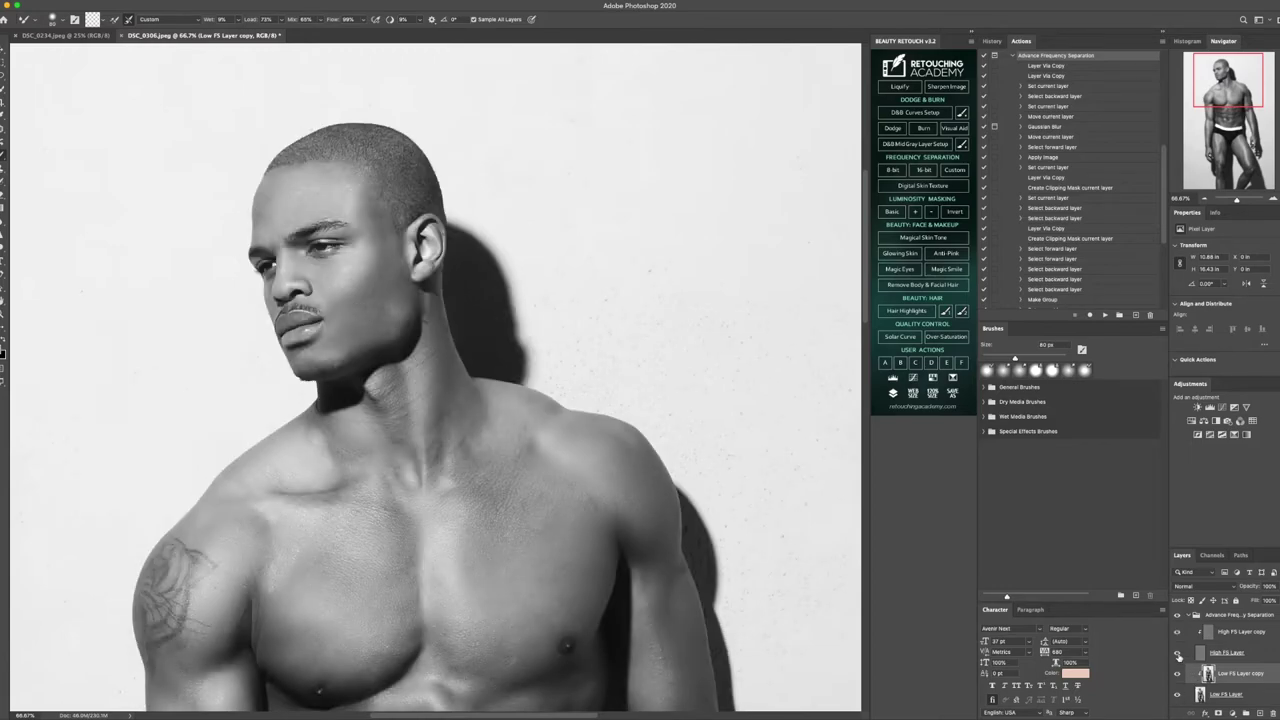
{"action": "left_click", "coordinate": [1178, 654]}
Enlarge the Mixer Brush and even out skin tones on the neck and chest
{"action": "key", "text": "bracketright"}
{"action": "key", "text": "bracketright"}
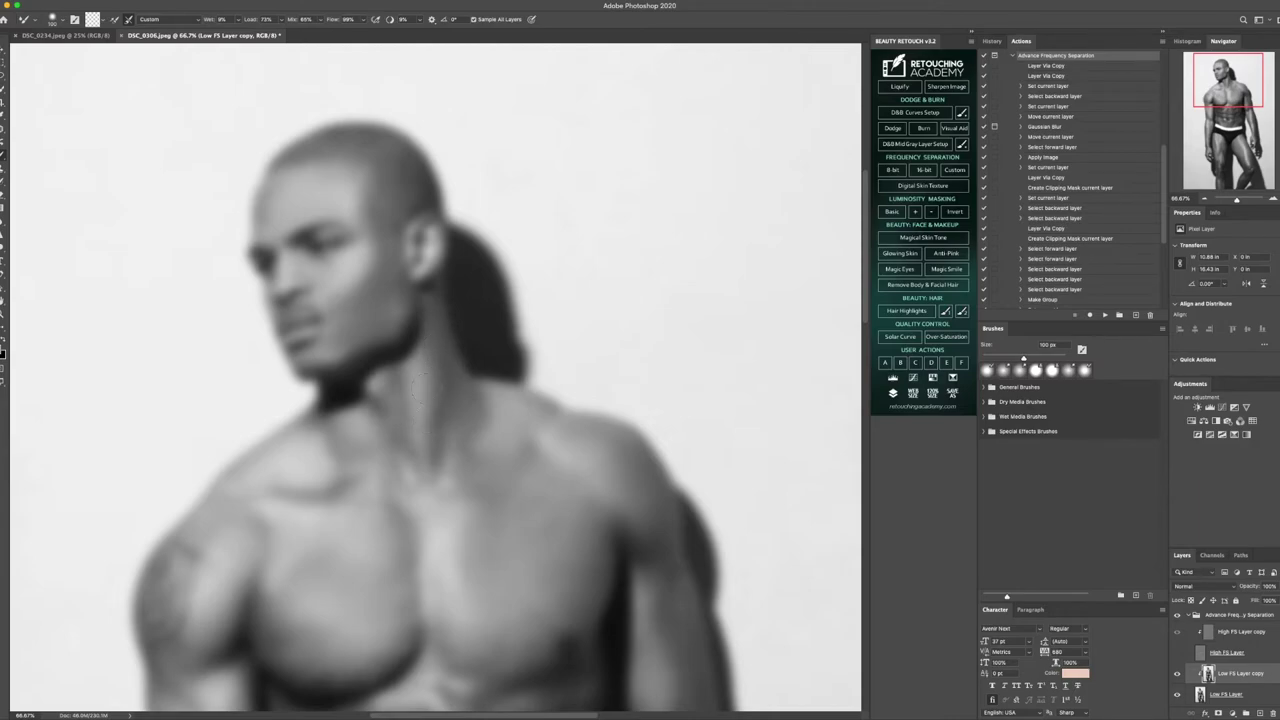
{"action": "key", "text": "bracketright"}
{"action": "key", "text": "bracketright"}
{"action": "key", "text": "bracketright"}
{"action": "key", "text": "bracketright"}
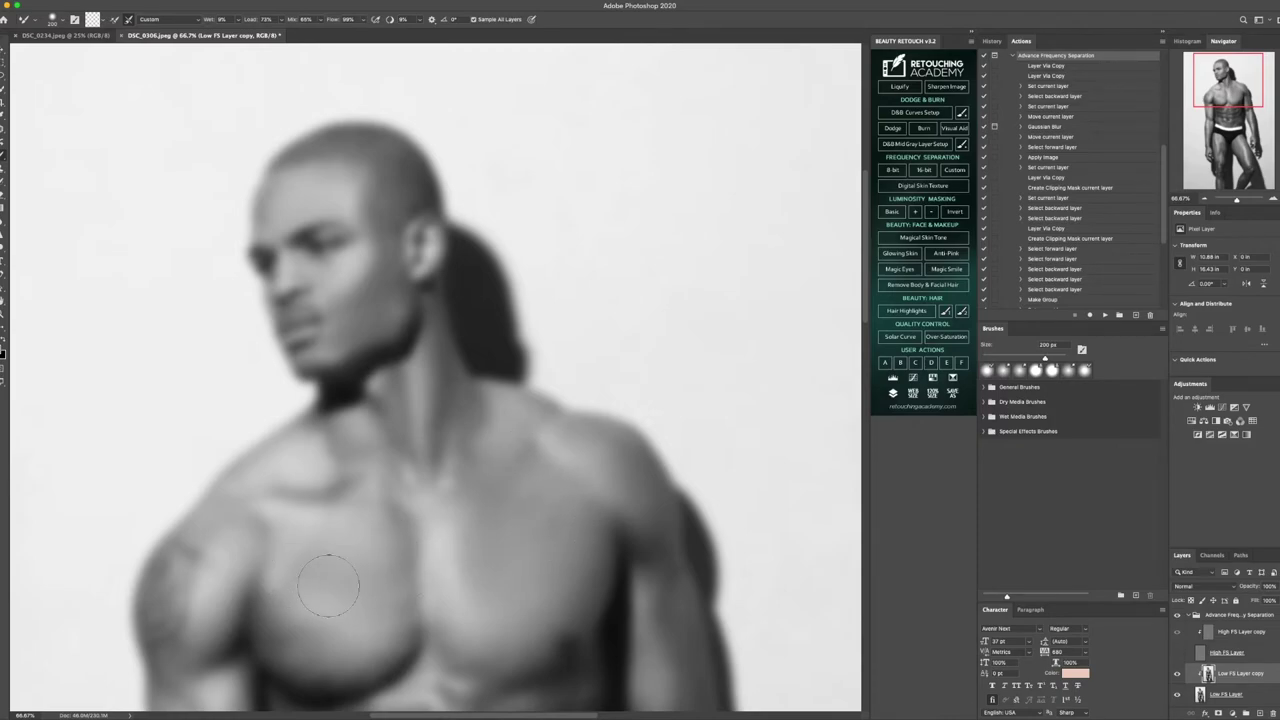
{"action": "key", "text": "bracketleft"}
{"action": "left_click_drag", "start_coordinate": [303, 636], "coordinate": [335, 633]}
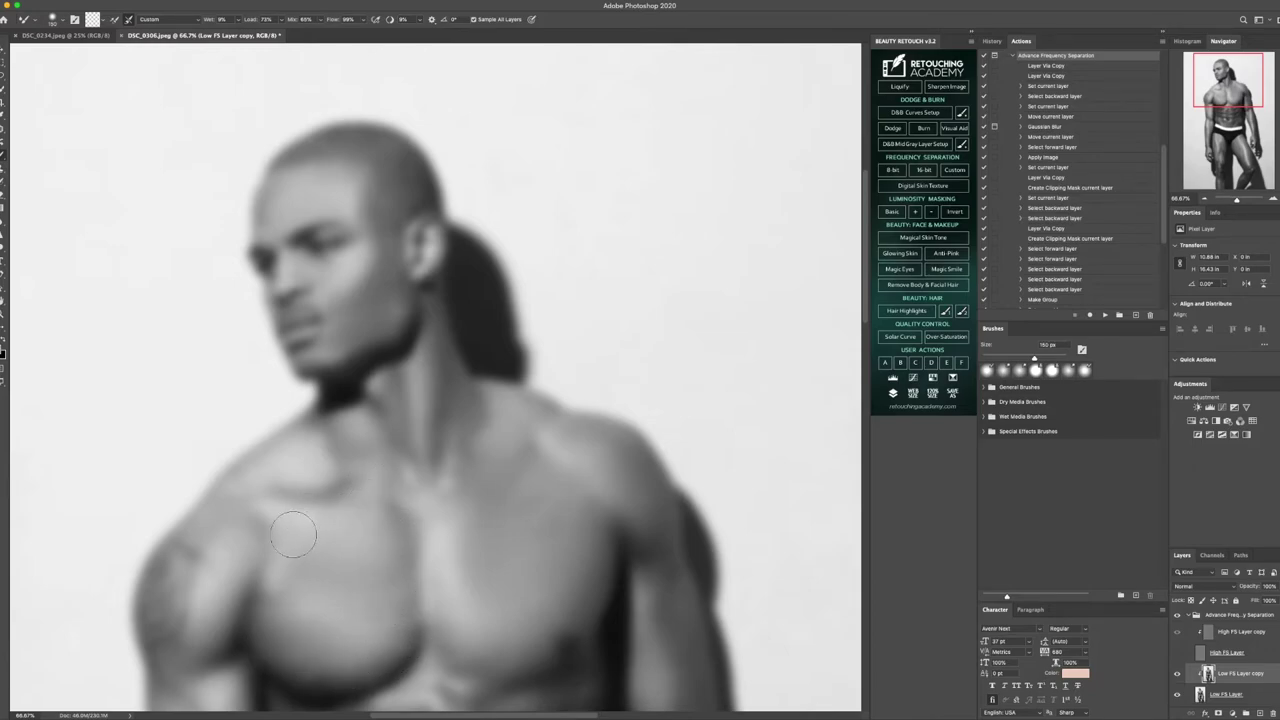
{"action": "scroll", "coordinate": [285, 530], "scroll_direction": "down", "scroll_amount": 5}
Blend torso tones on Low FS Layer copy with a 70–150 px Mixer Brush, briefly checking High FS Layer
{"action": "key", "text": "bracketleft"}
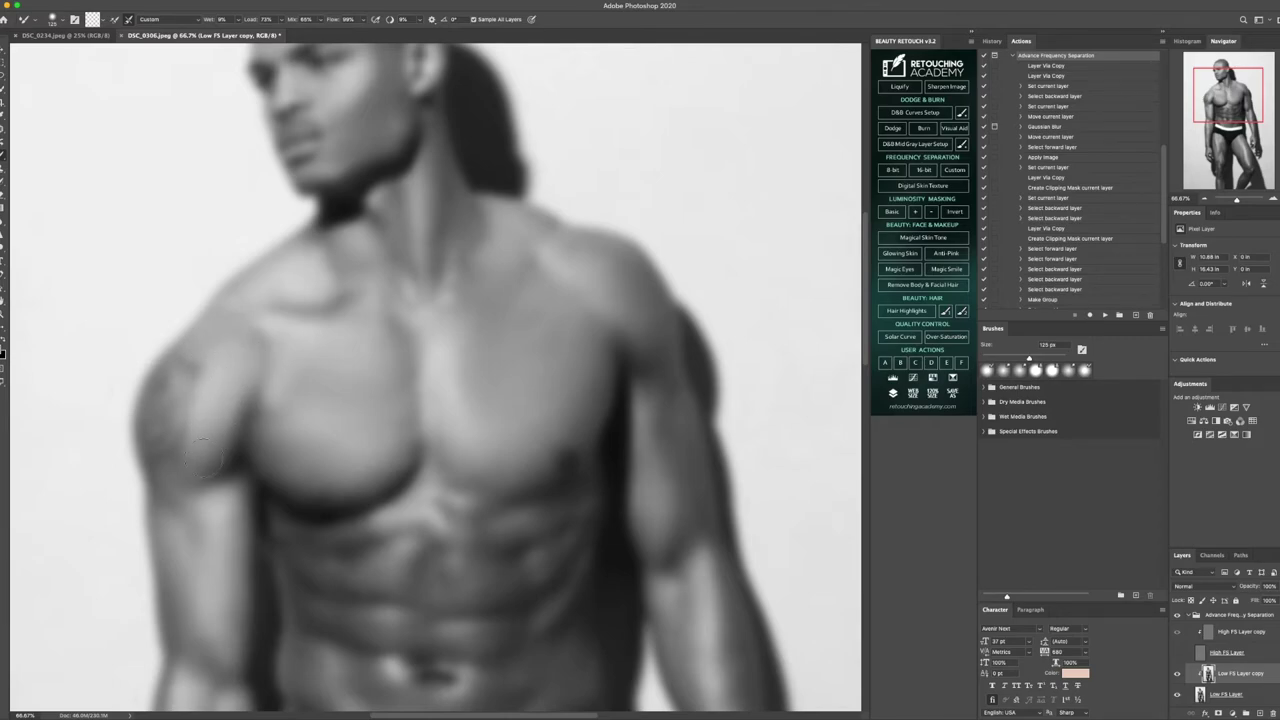
{"action": "key", "text": "bracketright"}
{"action": "scroll", "coordinate": [254, 528], "scroll_direction": "down", "scroll_amount": 3}
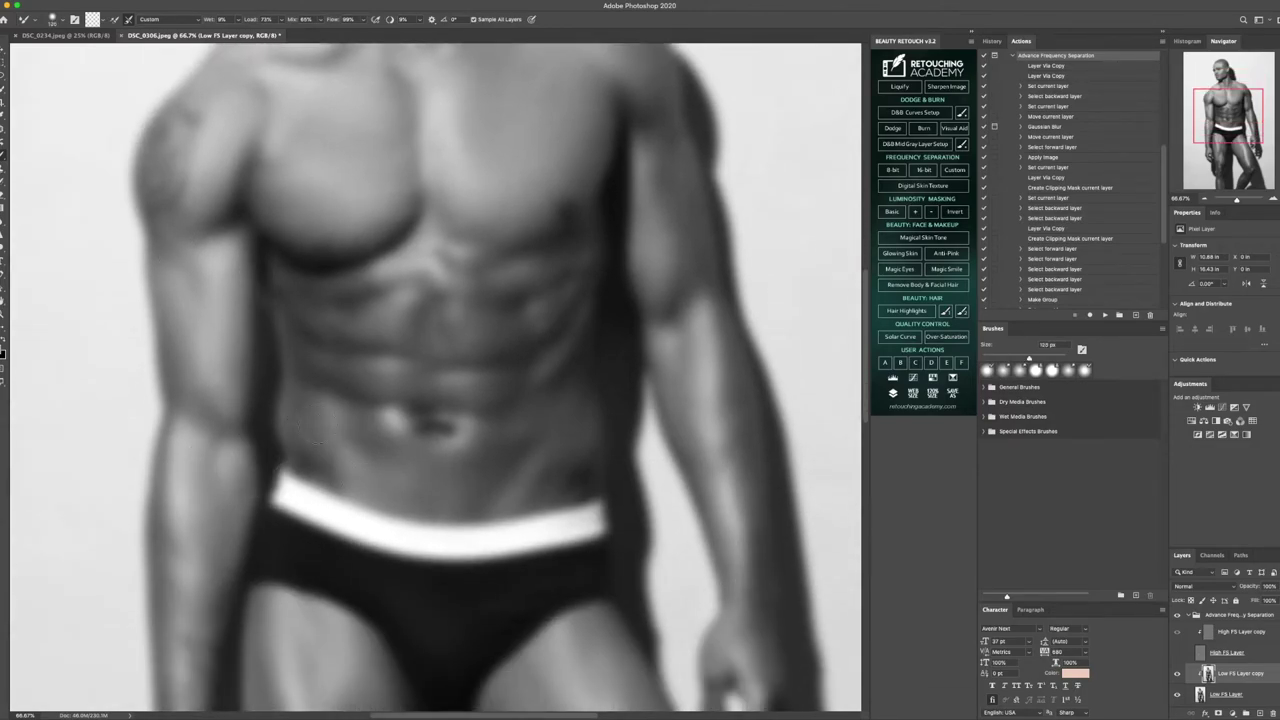
{"action": "key", "text": "bracketleft"}
{"action": "key", "text": "bracketleft"}
{"action": "key", "text": "bracketright"}
{"action": "key", "text": "bracketright"}
{"action": "key", "text": "bracketright"}
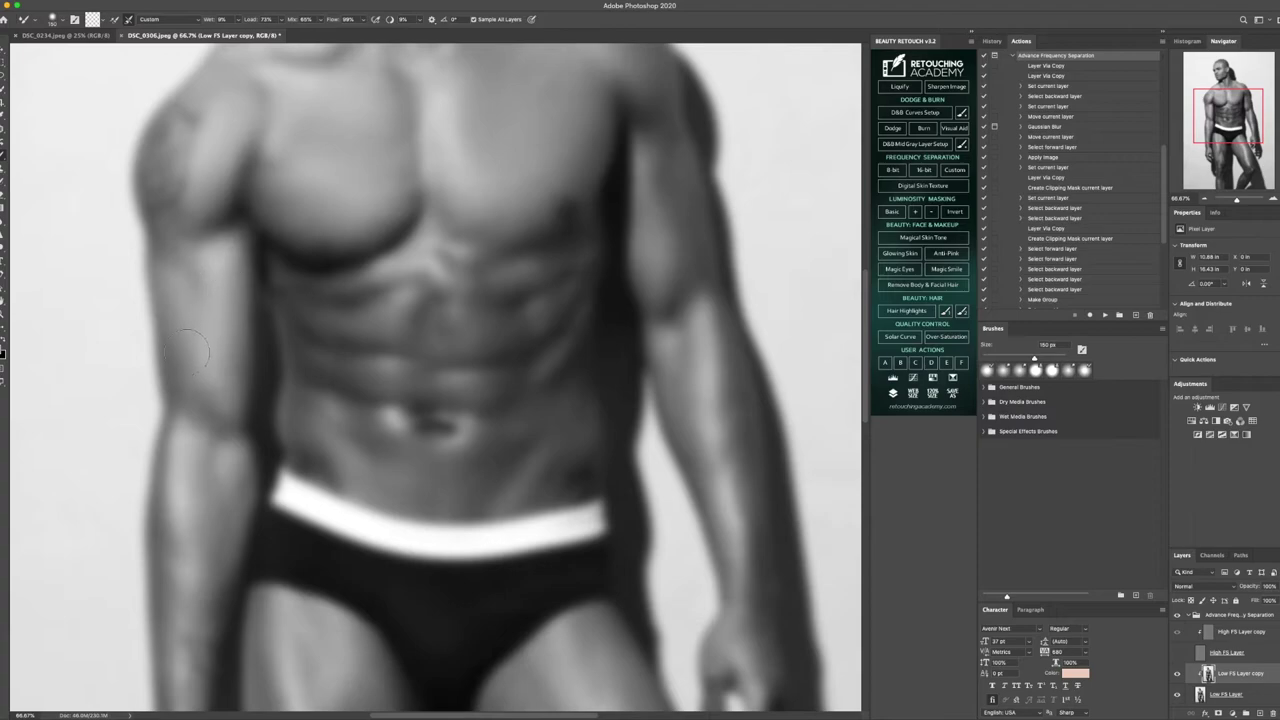
{"action": "scroll", "coordinate": [212, 323], "scroll_direction": "down", "scroll_amount": 5}
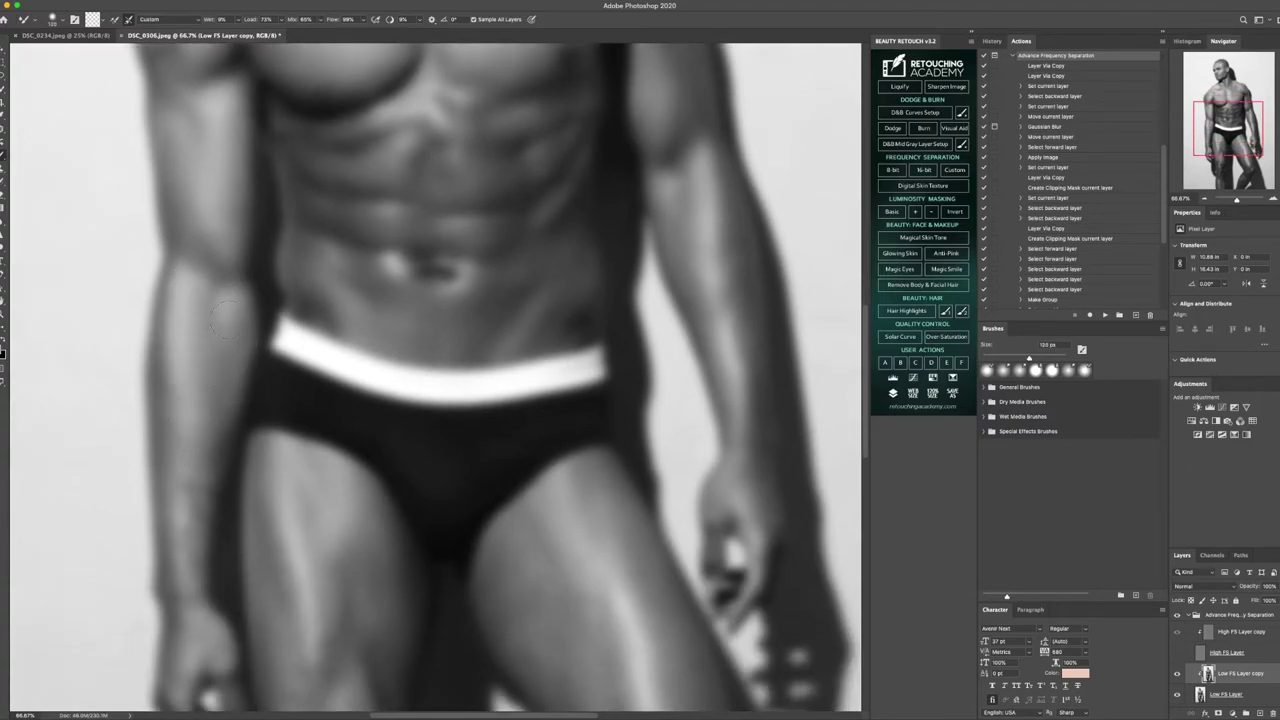
{"action": "scroll", "coordinate": [212, 330], "scroll_direction": "down", "scroll_amount": 6}
{"action": "key", "text": "bracketleft"}
{"action": "key", "text": "bracketleft"}
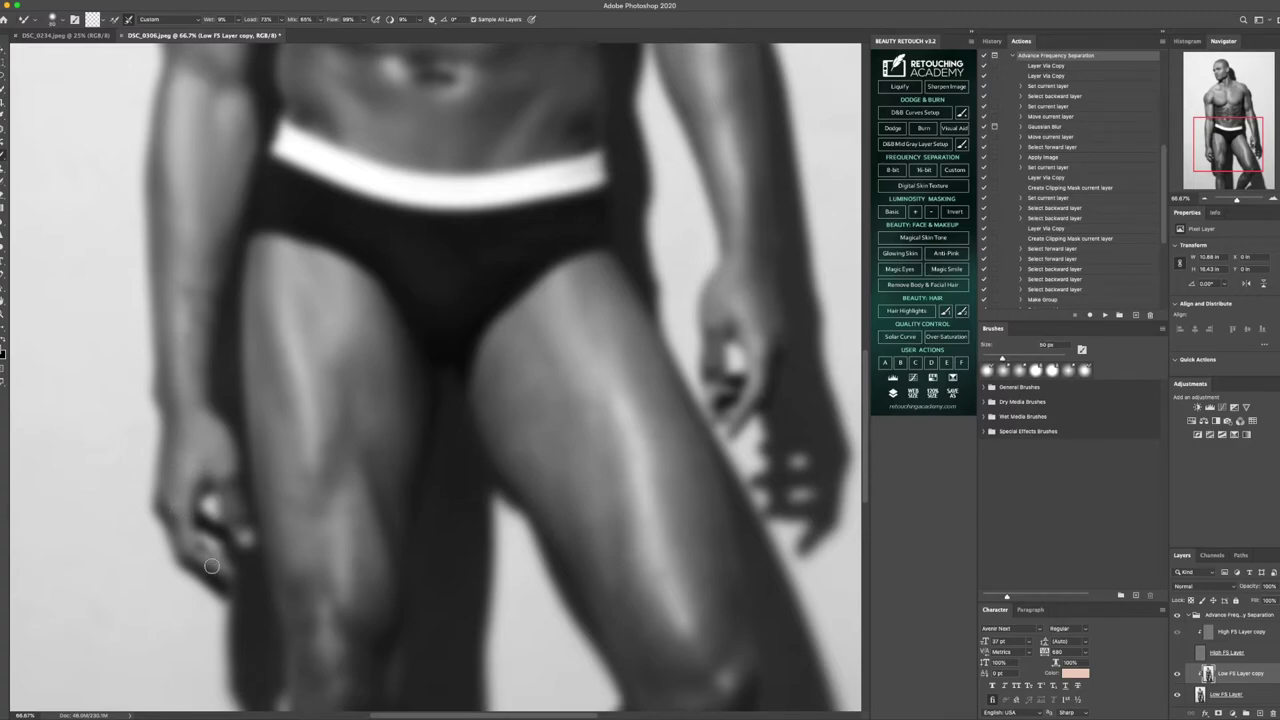
{"action": "key", "text": "bracketright"}
{"action": "key", "text": "bracketright"}
{"action": "scroll", "coordinate": [243, 429], "scroll_direction": "up", "scroll_amount": 5}
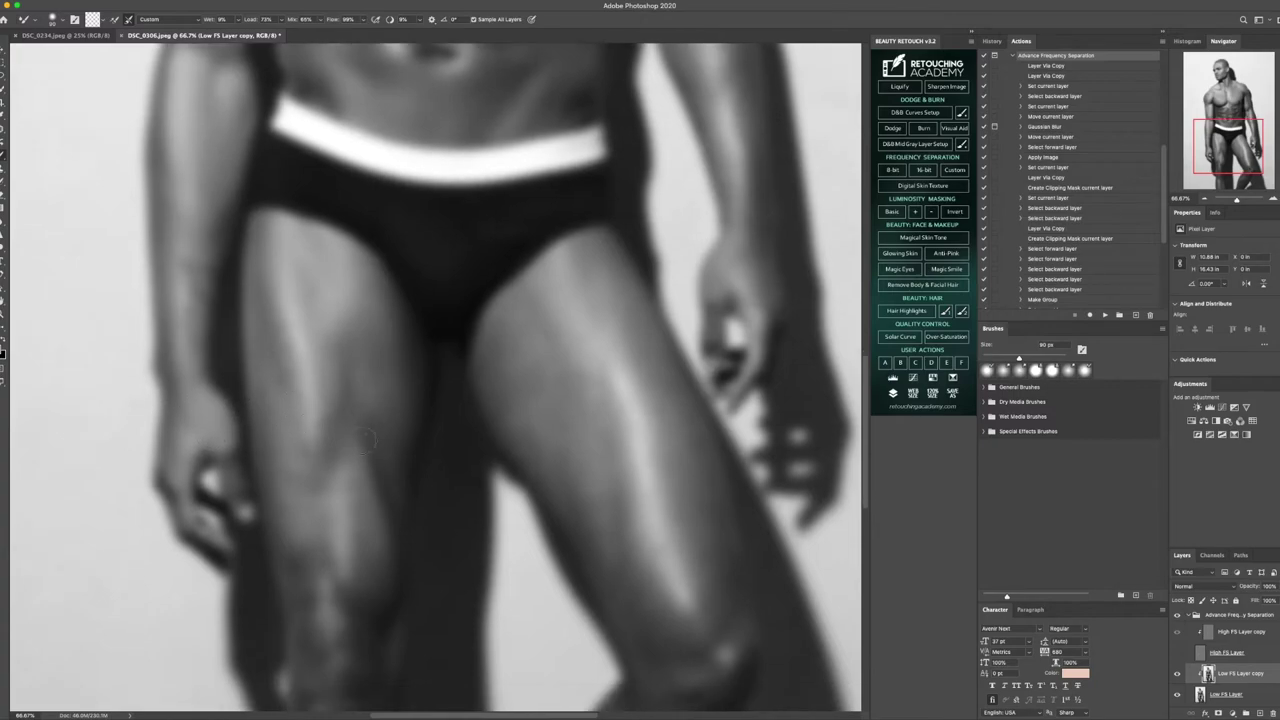
{"action": "key", "text": "bracketright"}
{"action": "key", "text": "bracketright"}
{"action": "key", "text": "bracketright"}
Smooth the thighs with a 115–180 px brush, previewing the High FS Layer texture twice
{"action": "key", "text": "bracketright"}
{"action": "key", "text": "bracketright"}
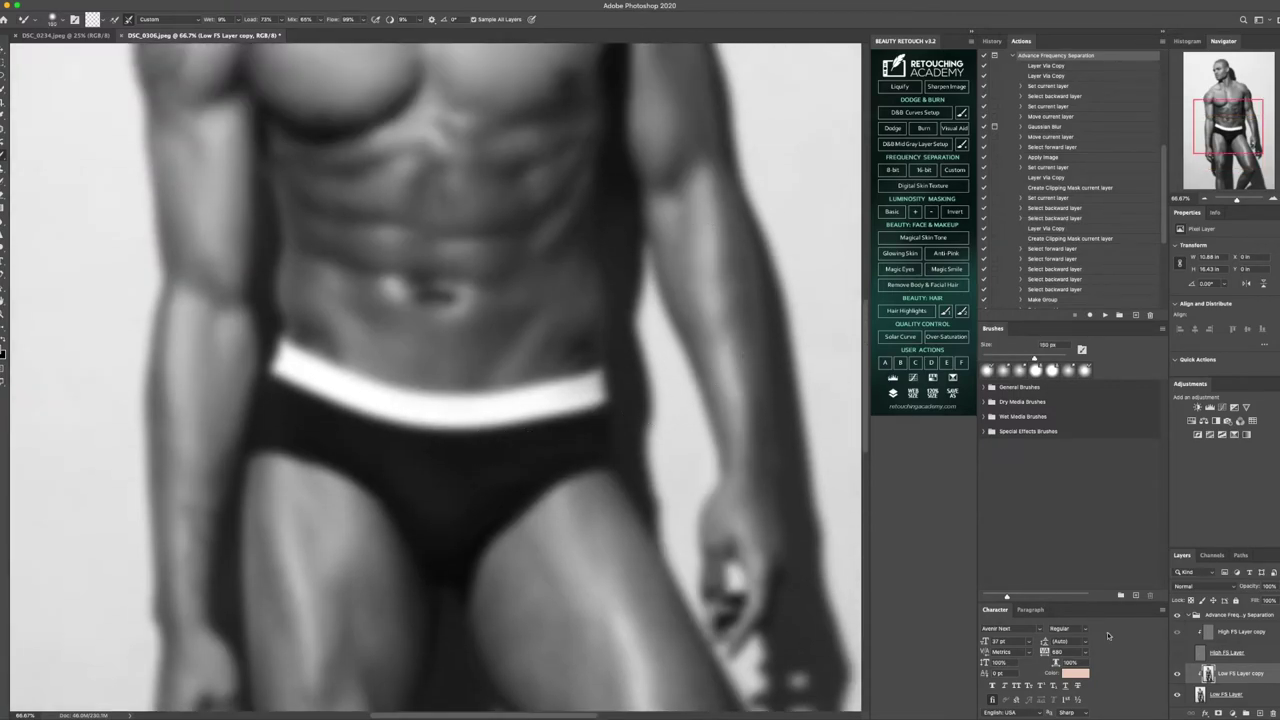
{"action": "left_click", "coordinate": [1177, 652]}
{"action": "left_click", "coordinate": [1177, 652]}
{"action": "key", "text": "bracketright"}
{"action": "key", "text": "bracketright"}
{"action": "key", "text": "bracketleft"}
{"action": "key", "text": "bracketleft"}
{"action": "key", "text": "bracketleft"}
{"action": "key", "text": "bracketleft"}
{"action": "key", "text": "bracketleft"}
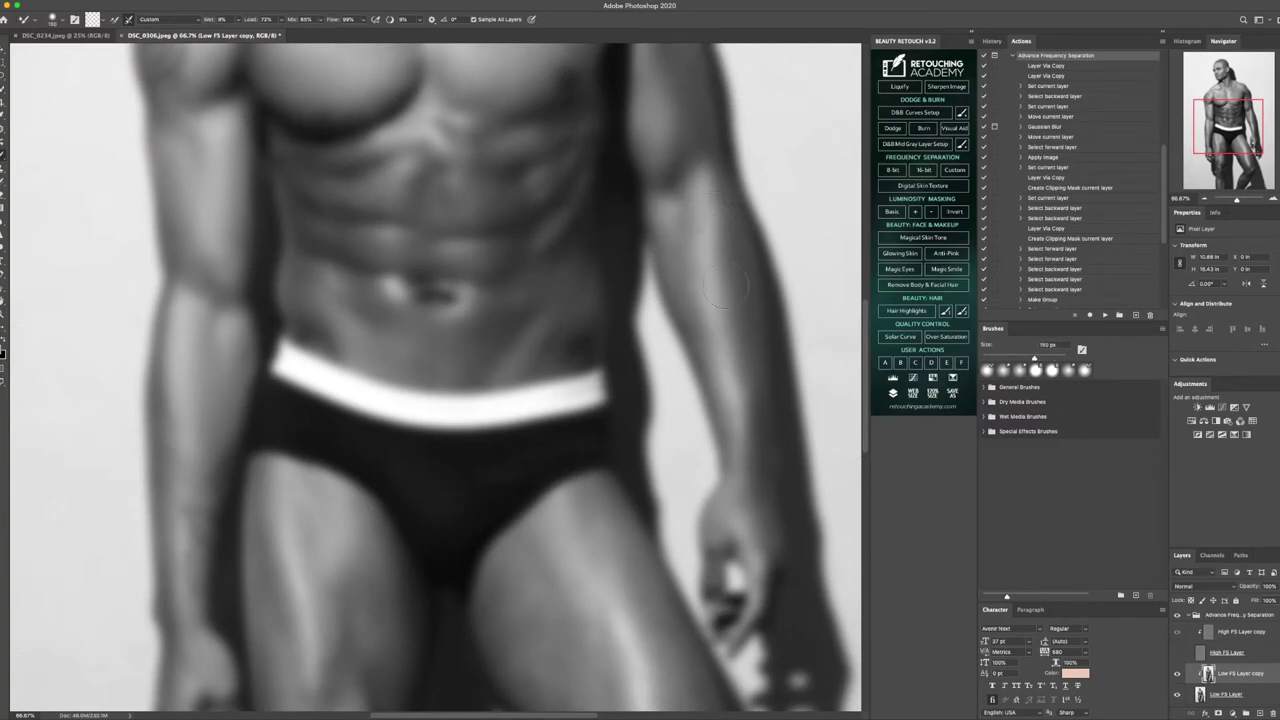
{"action": "key", "text": "bracketleft"}
{"action": "key", "text": "bracketleft"}
{"action": "key", "text": "bracketleft"}
{"action": "key", "text": "bracketleft"}
{"action": "key", "text": "bracketleft"}
{"action": "scroll", "coordinate": [705, 226], "scroll_direction": "up", "scroll_amount": 5}
{"action": "key", "text": "bracketleft"}
{"action": "key", "text": "bracketleft"}
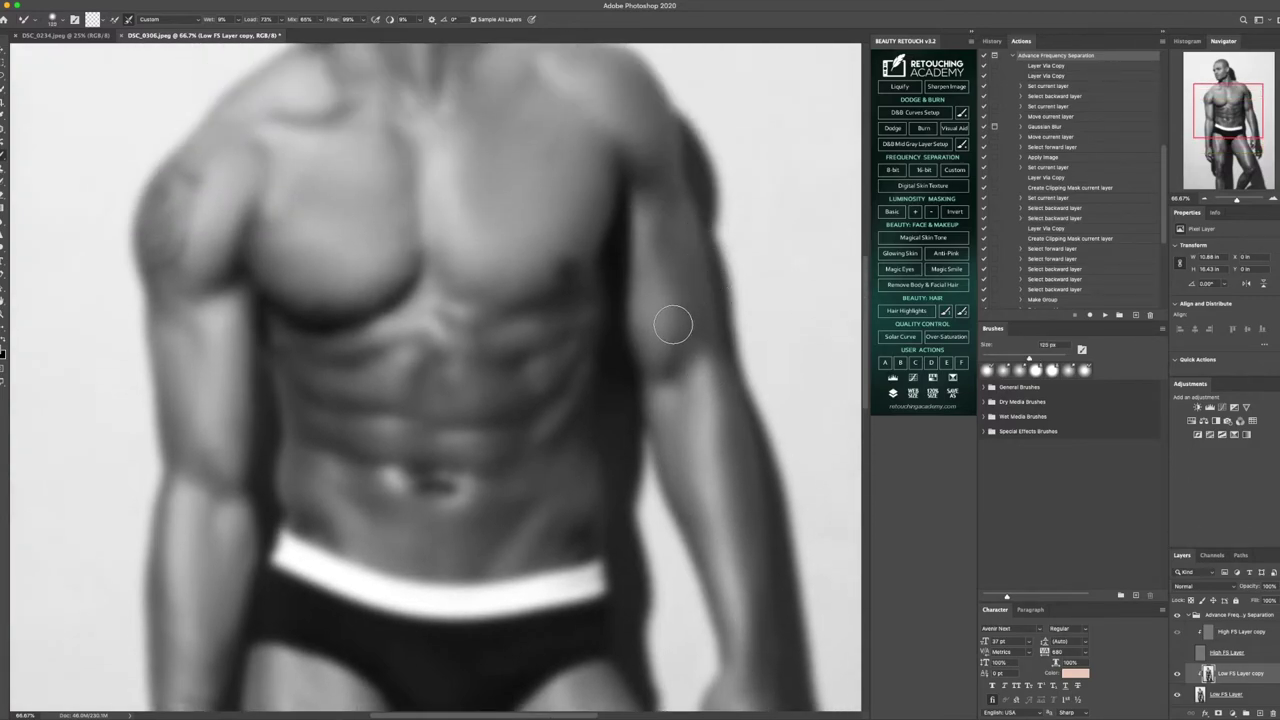
{"action": "key", "text": "bracketright"}
{"action": "key", "text": "bracketright"}
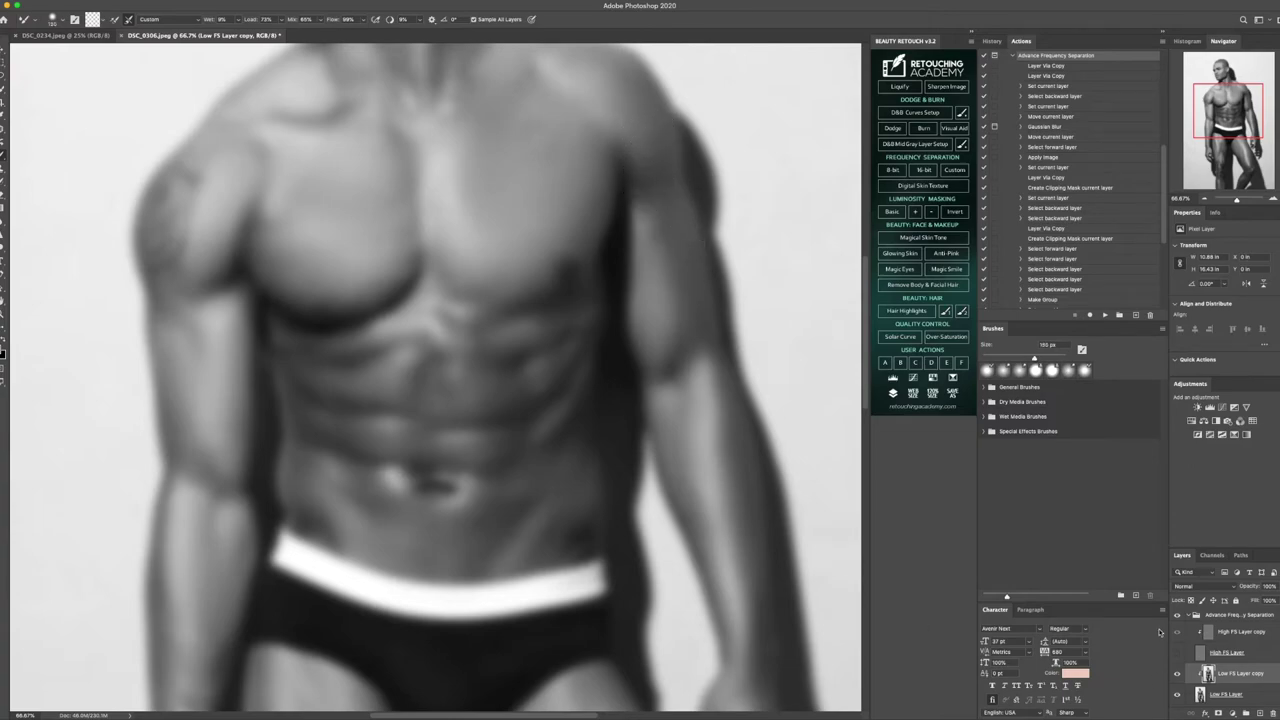
{"action": "left_click", "coordinate": [1178, 652]}
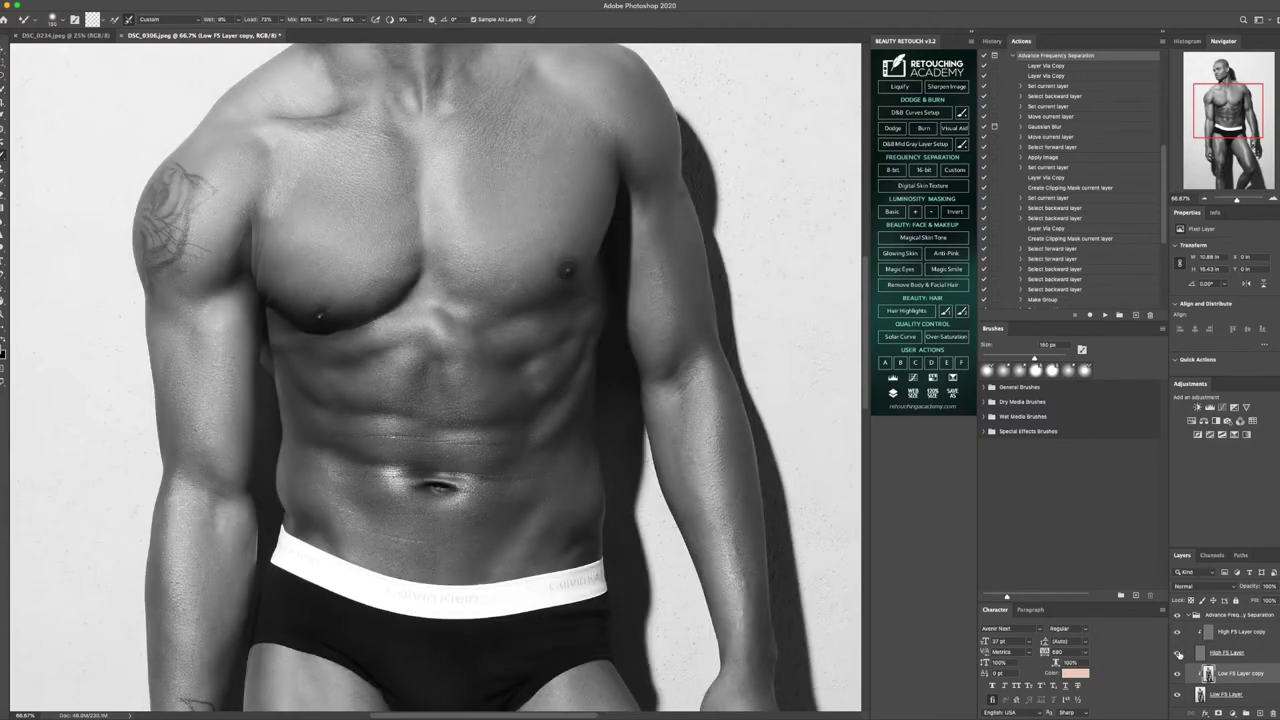
{"action": "left_click", "coordinate": [1178, 652]}
{"action": "scroll", "coordinate": [705, 443], "scroll_direction": "down", "scroll_amount": 10}
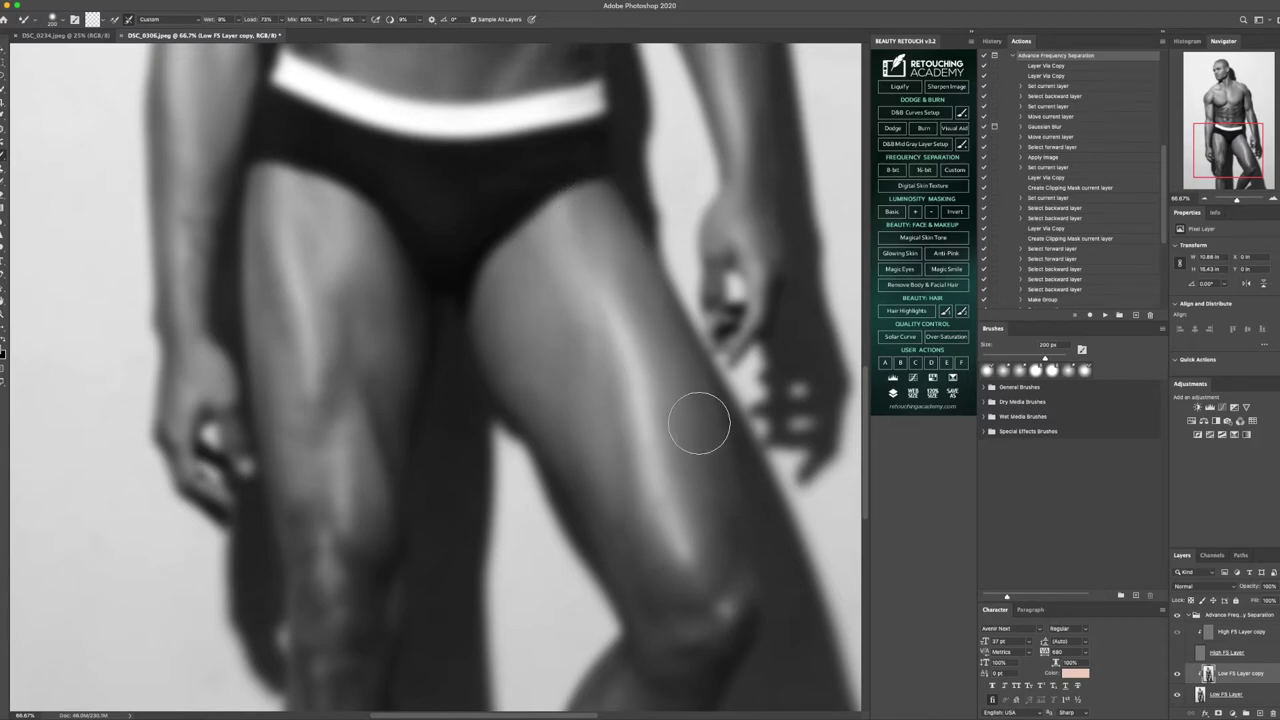
{"action": "left_click", "coordinate": [1180, 653]}
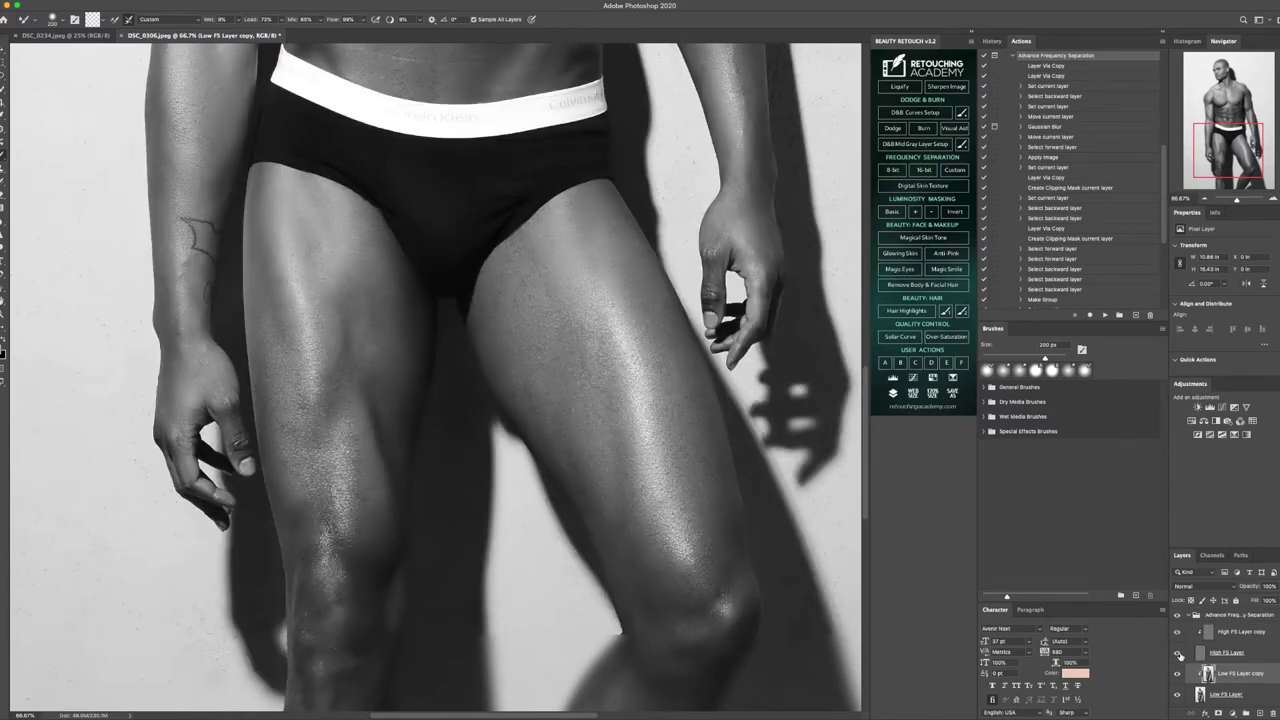
{"action": "left_click", "coordinate": [1180, 653]}
Even out knees, shins and calves with a 100–250 px brush, then turn High FS Layer back on
{"action": "key", "text": "bracketright"}
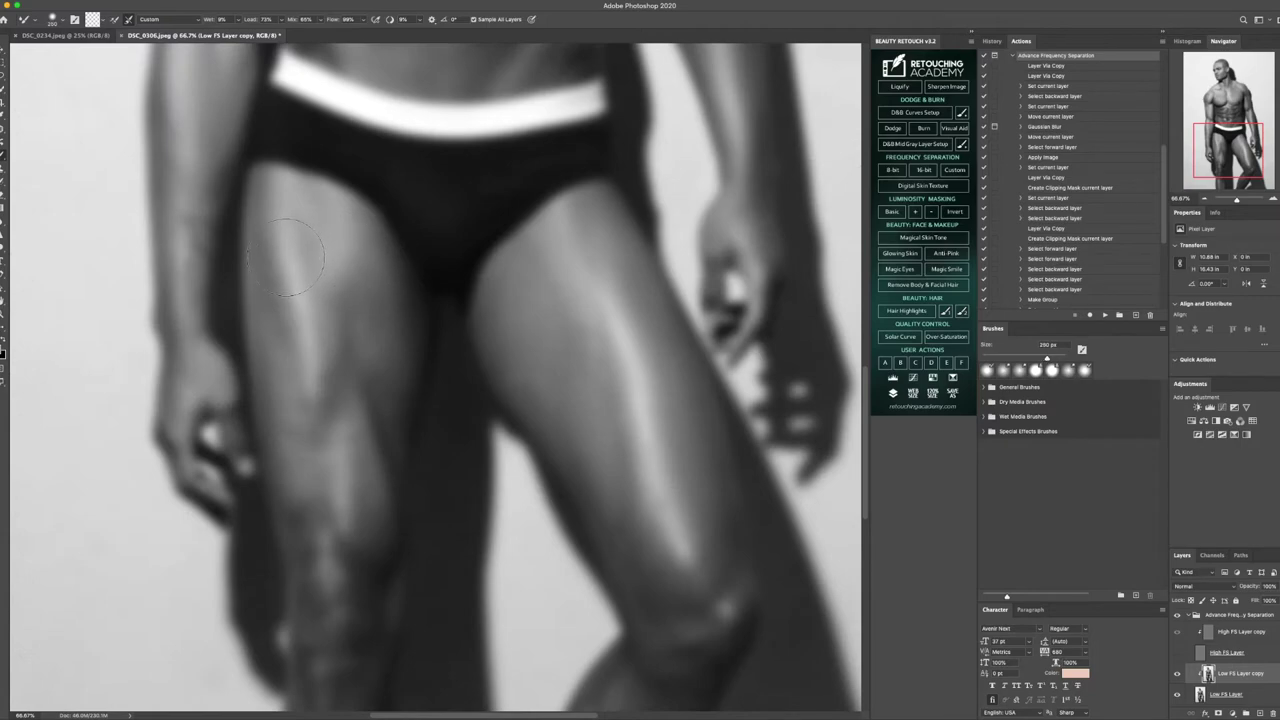
{"action": "key", "text": "bracketleft"}
{"action": "key", "text": "bracketright"}
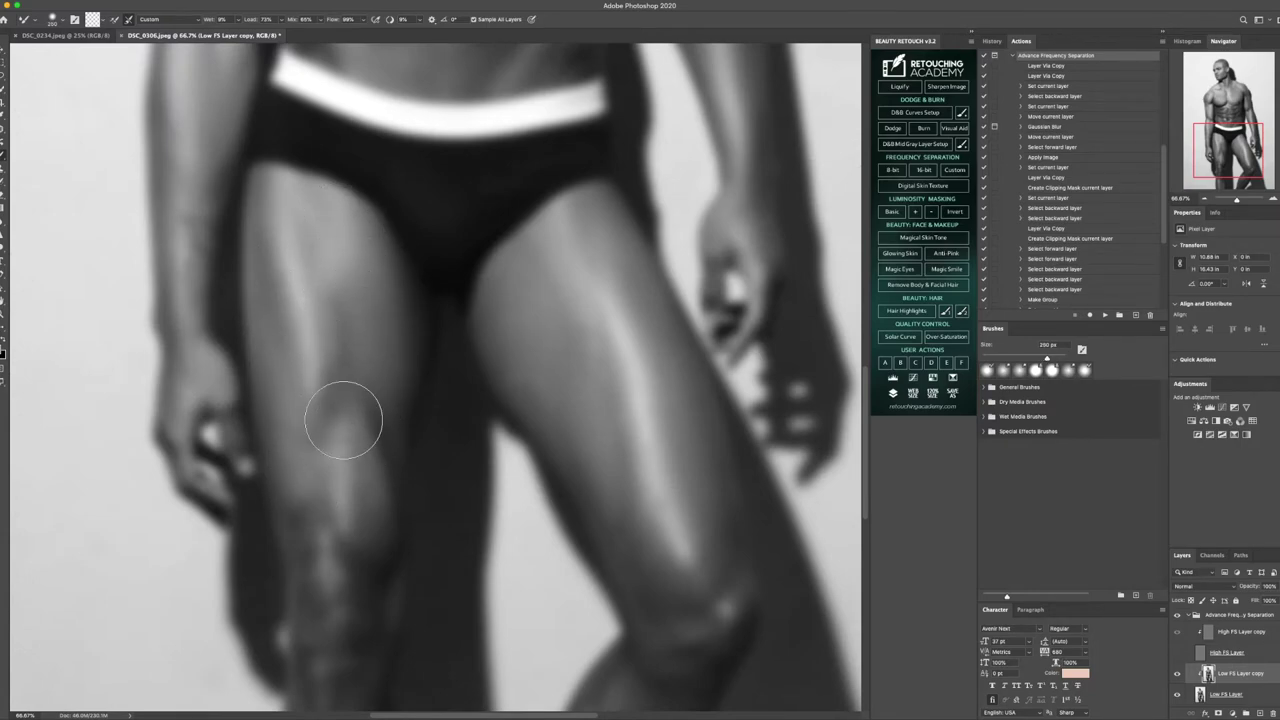
{"action": "key", "text": "bracketleft"}
{"action": "key", "text": "bracketleft"}
{"action": "key", "text": "bracketleft"}
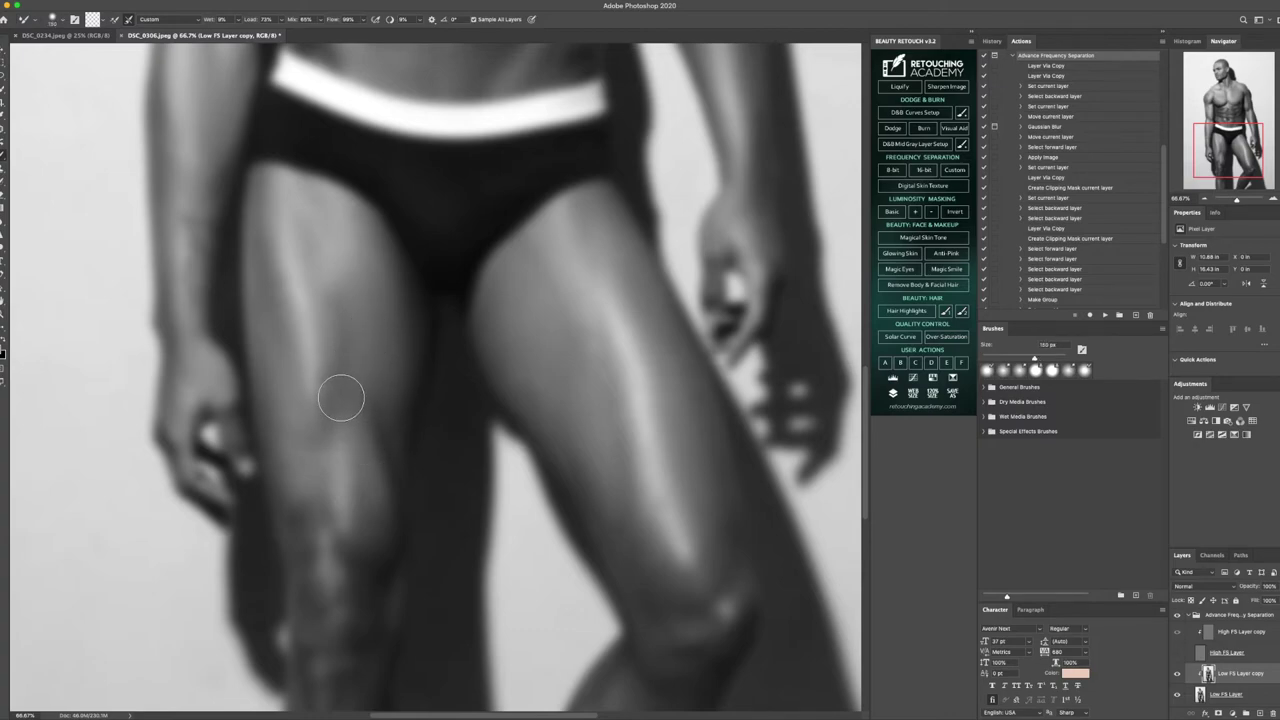
{"action": "scroll", "coordinate": [330, 505], "scroll_direction": "down", "scroll_amount": 5}
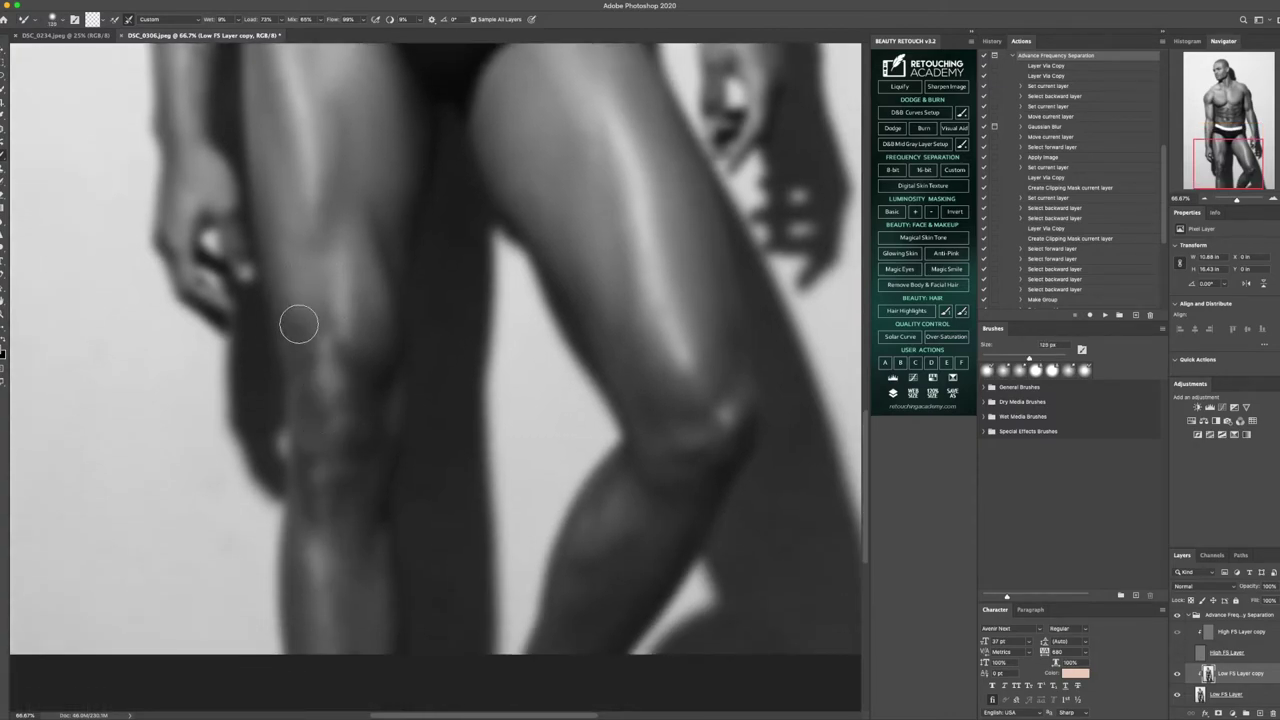
{"action": "key", "text": "bracketleft"}
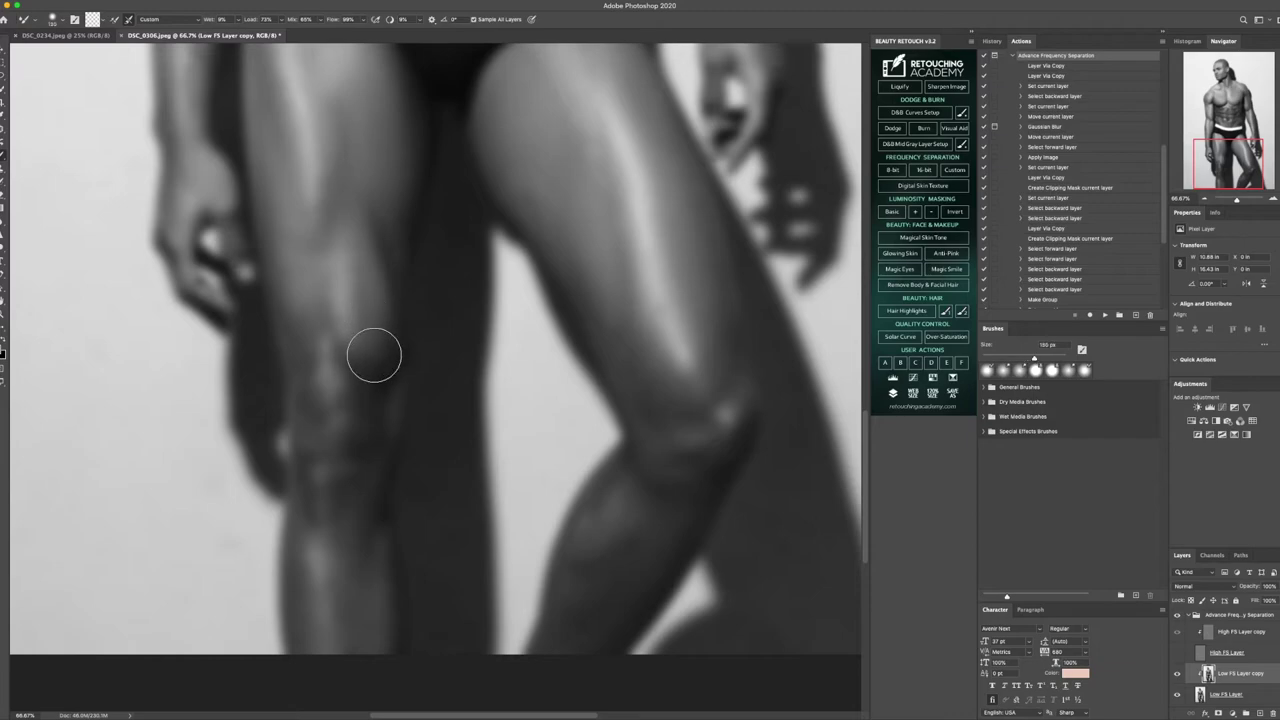
{"action": "key", "text": "bracketright"}
{"action": "key", "text": "bracketright"}
{"action": "key", "text": "bracketleft"}
{"action": "key", "text": "bracketleft"}
{"action": "key", "text": "bracketleft"}
{"action": "key", "text": "bracketright"}
{"action": "key", "text": "bracketright"}
{"action": "key", "text": "bracketright"}
{"action": "key", "text": "bracketright"}
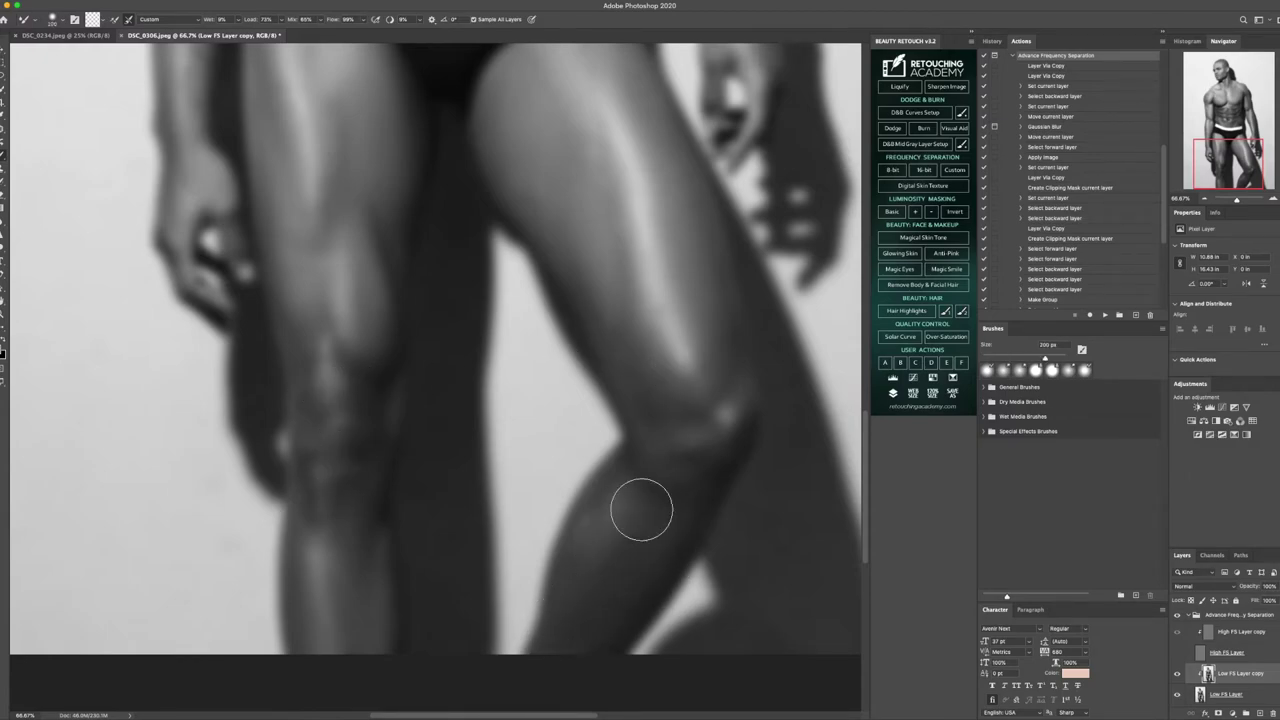
{"action": "key", "text": "bracketleft"}
{"action": "key", "text": "bracketleft"}
{"action": "key", "text": "bracketleft"}
{"action": "key", "text": "bracketleft"}
{"action": "key", "text": "bracketright"}
{"action": "key", "text": "bracketright"}
{"action": "key", "text": "bracketright"}
{"action": "key", "text": "bracketright"}
{"action": "left_click", "coordinate": [1178, 652]}
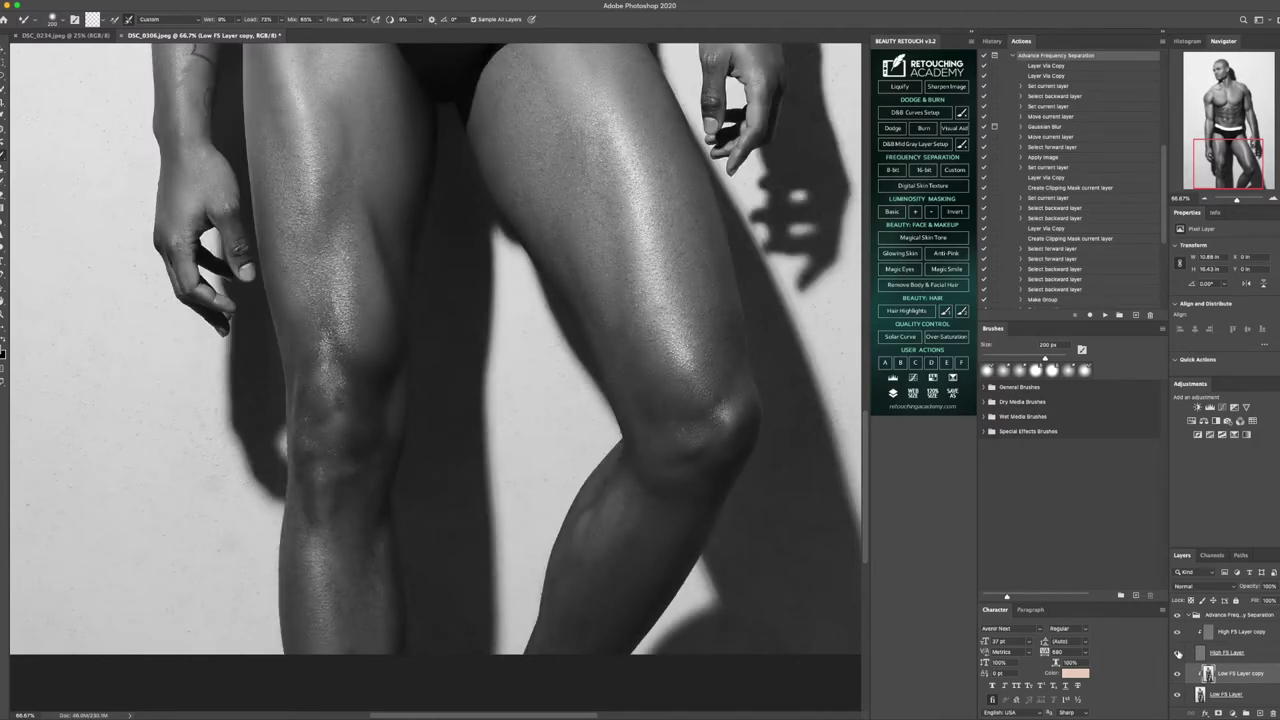
Fit the photo on screen and toggle in History between the original snapshot and the latest state
{"action": "key", "text": "z"}
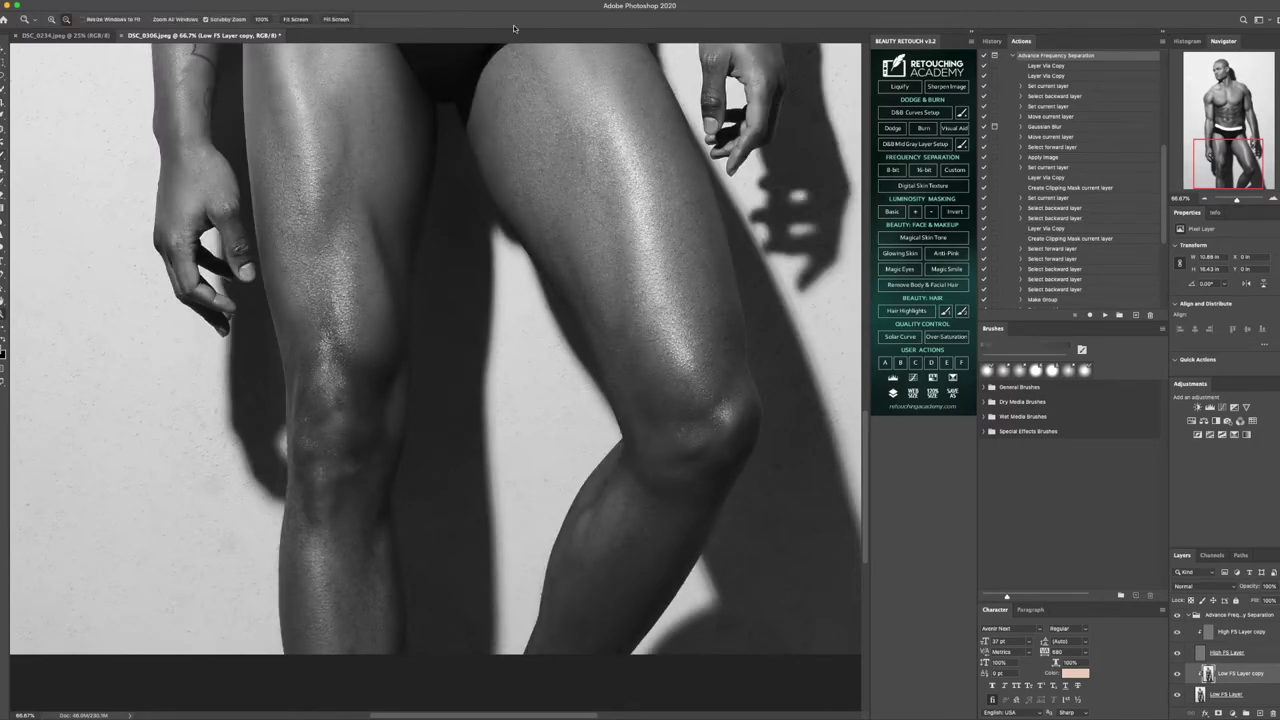
{"action": "left_click", "coordinate": [295, 19]}
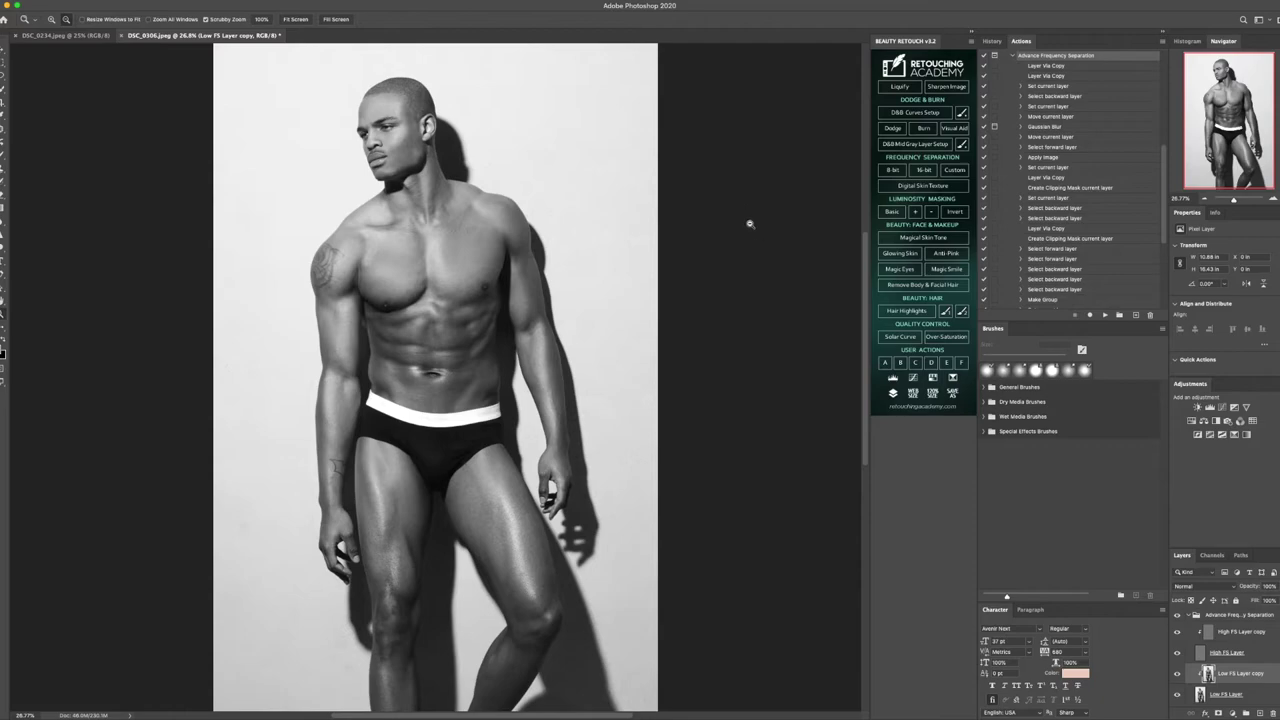
{"action": "left_click", "coordinate": [991, 41]}
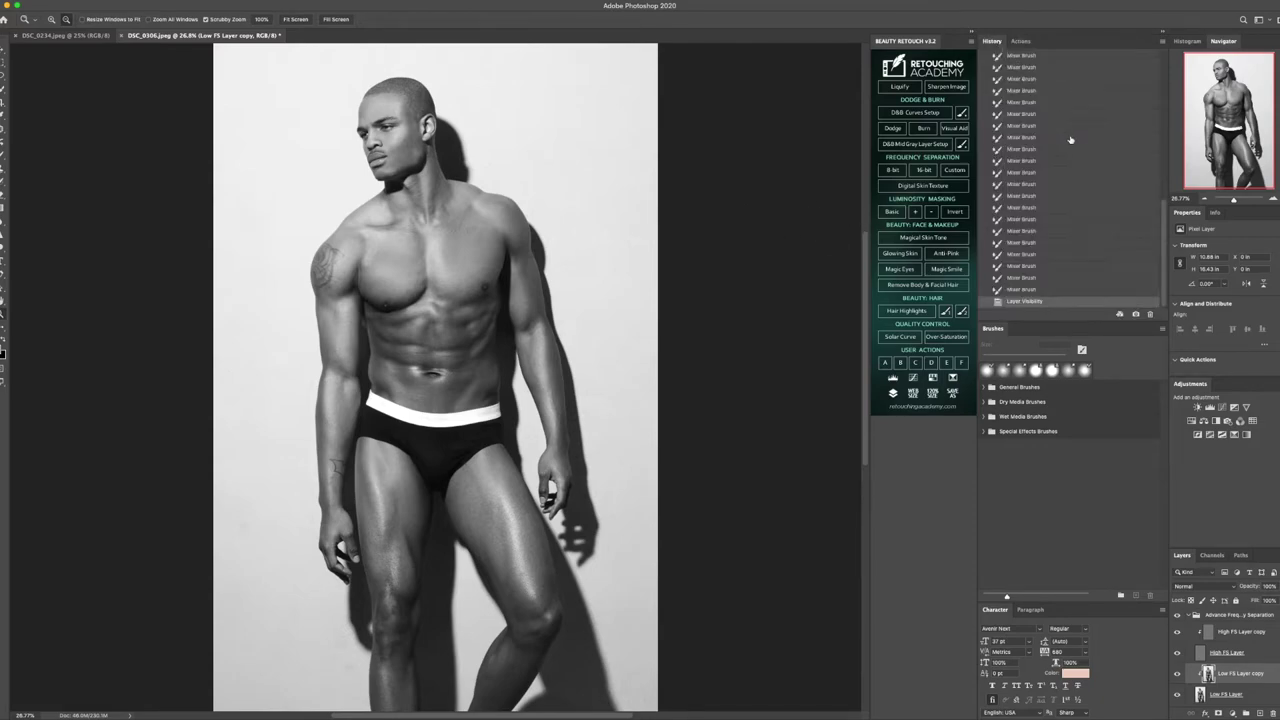
{"action": "left_click", "coordinate": [1045, 64]}
{"action": "scroll", "coordinate": [1031, 250], "scroll_direction": "down", "scroll_amount": 5}
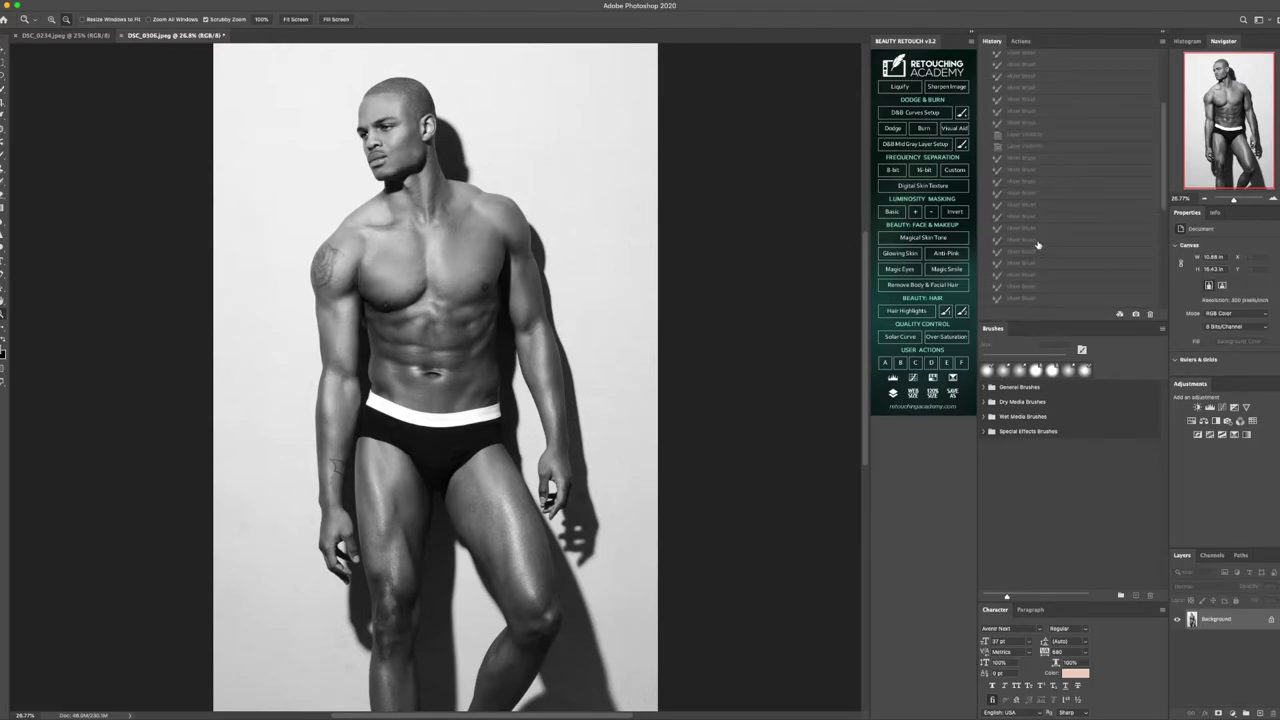
{"action": "left_click", "coordinate": [1036, 302]}
{"action": "scroll", "coordinate": [1038, 254], "scroll_direction": "up", "scroll_amount": 10}
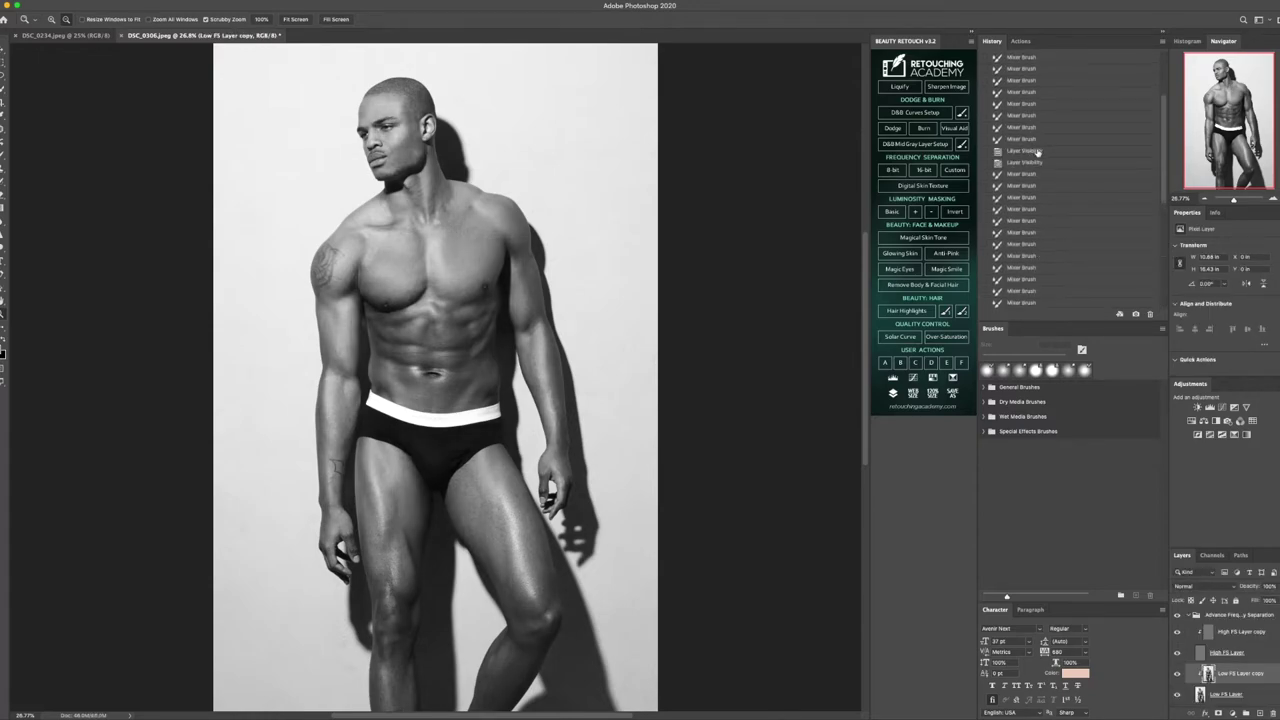
{"action": "left_click", "coordinate": [1042, 64]}
{"action": "scroll", "coordinate": [1030, 237], "scroll_direction": "down", "scroll_amount": 2}
{"action": "scroll", "coordinate": [1030, 238], "scroll_direction": "down", "scroll_amount": 3}
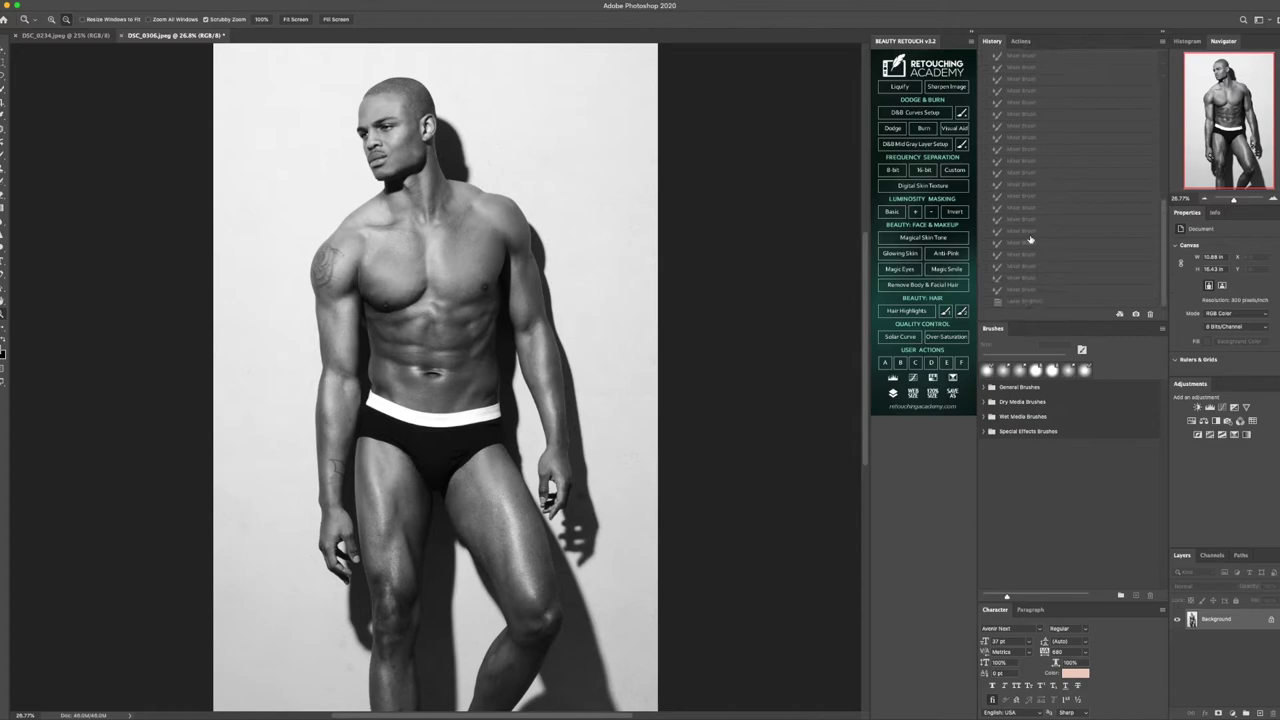
{"action": "left_click", "coordinate": [1031, 302]}
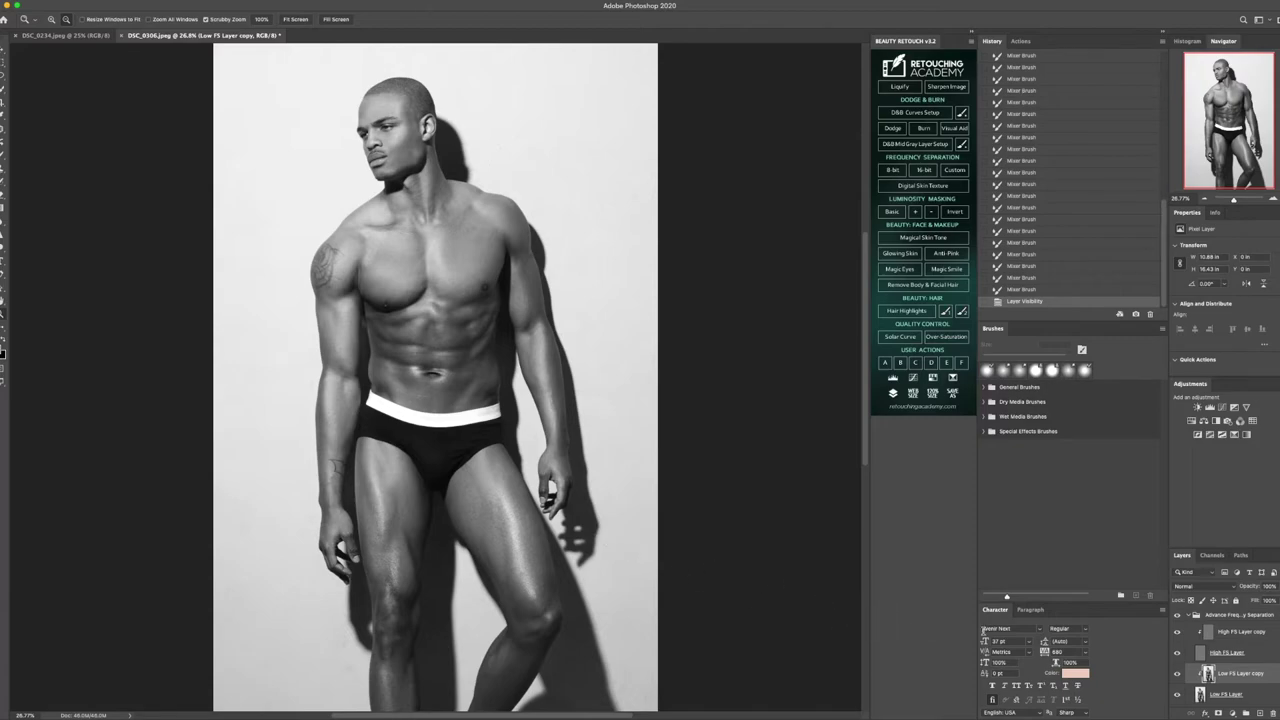
Flatten the image to a single Background, then dodge spots on both hands with a 70–100 px brush
{"action": "right_click", "coordinate": [1231, 697]}
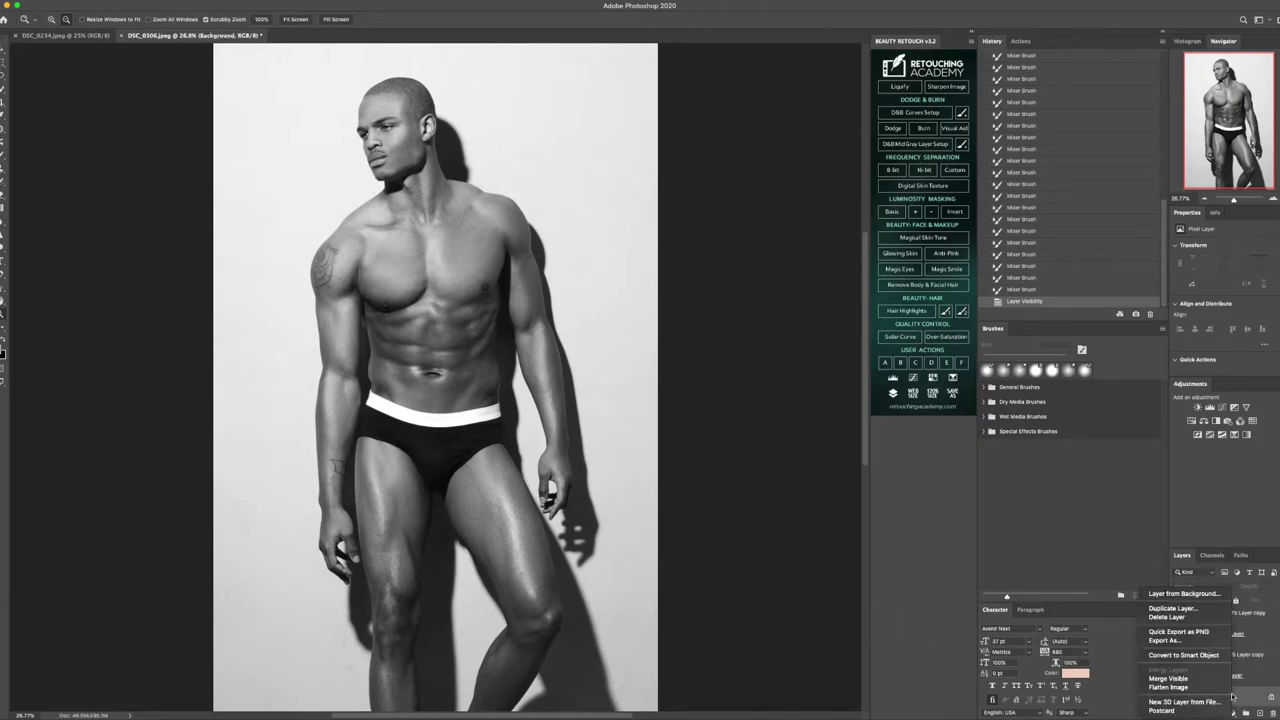
{"action": "left_click", "coordinate": [1192, 600]}
{"action": "key", "text": "o"}
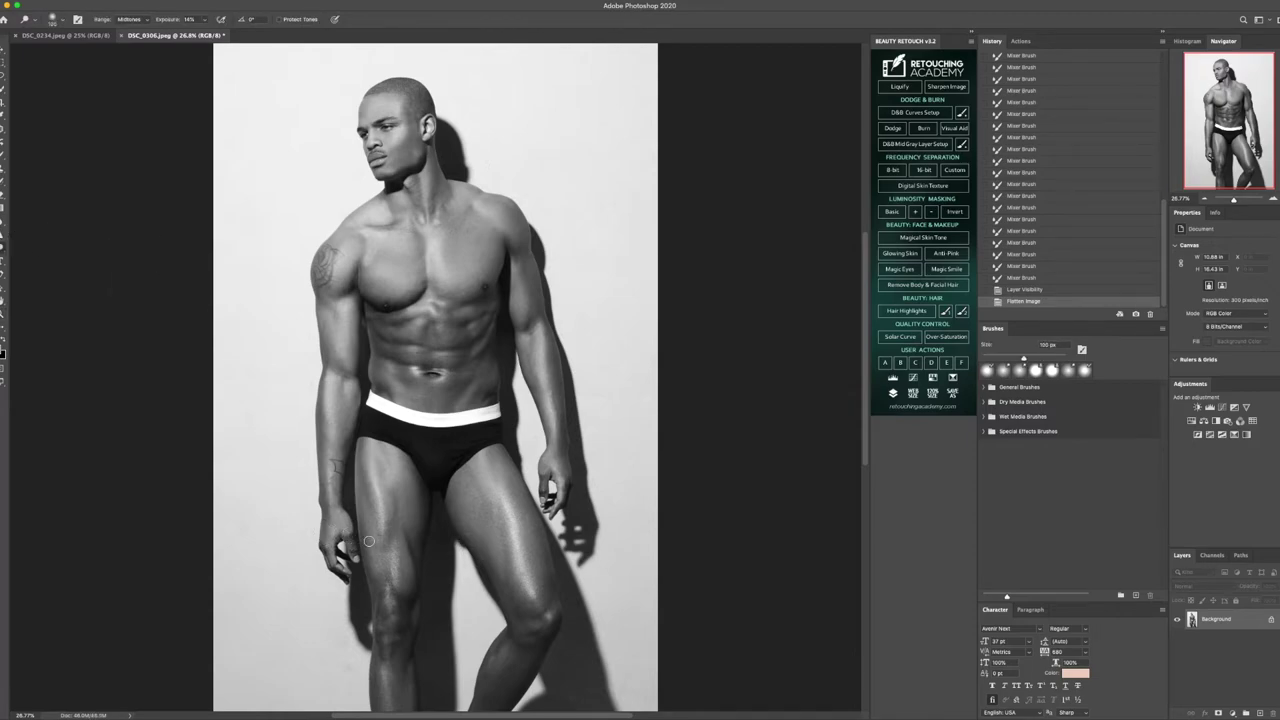
{"action": "key", "text": "bracketleft"}
{"action": "key", "text": "bracketleft"}
{"action": "key", "text": "bracketleft"}
{"action": "mouse_move", "coordinate": [352, 540]}
{"action": "left_mouse_down"}
{"action": "mouse_move", "coordinate": [340, 555]}
{"action": "mouse_move", "coordinate": [348, 582]}
{"action": "left_mouse_up"}
{"action": "key", "text": "bracketleft"}
{"action": "key", "text": "bracketleft"}
{"action": "key", "text": "bracketleft"}
{"action": "left_click_drag", "start_coordinate": [346, 578], "coordinate": [328, 560]}
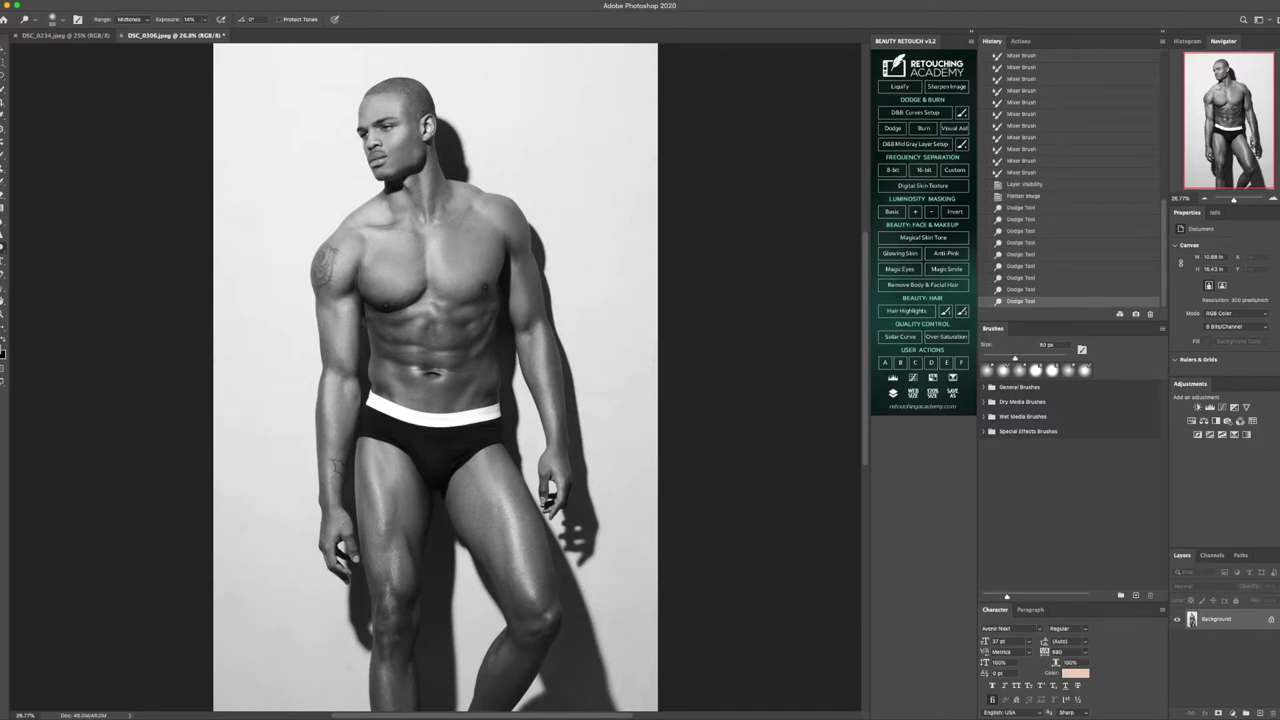
{"action": "left_click", "coordinate": [352, 540]}
{"action": "left_click", "coordinate": [338, 466]}
{"action": "left_click", "coordinate": [338, 466]}
{"action": "left_click", "coordinate": [560, 507]}
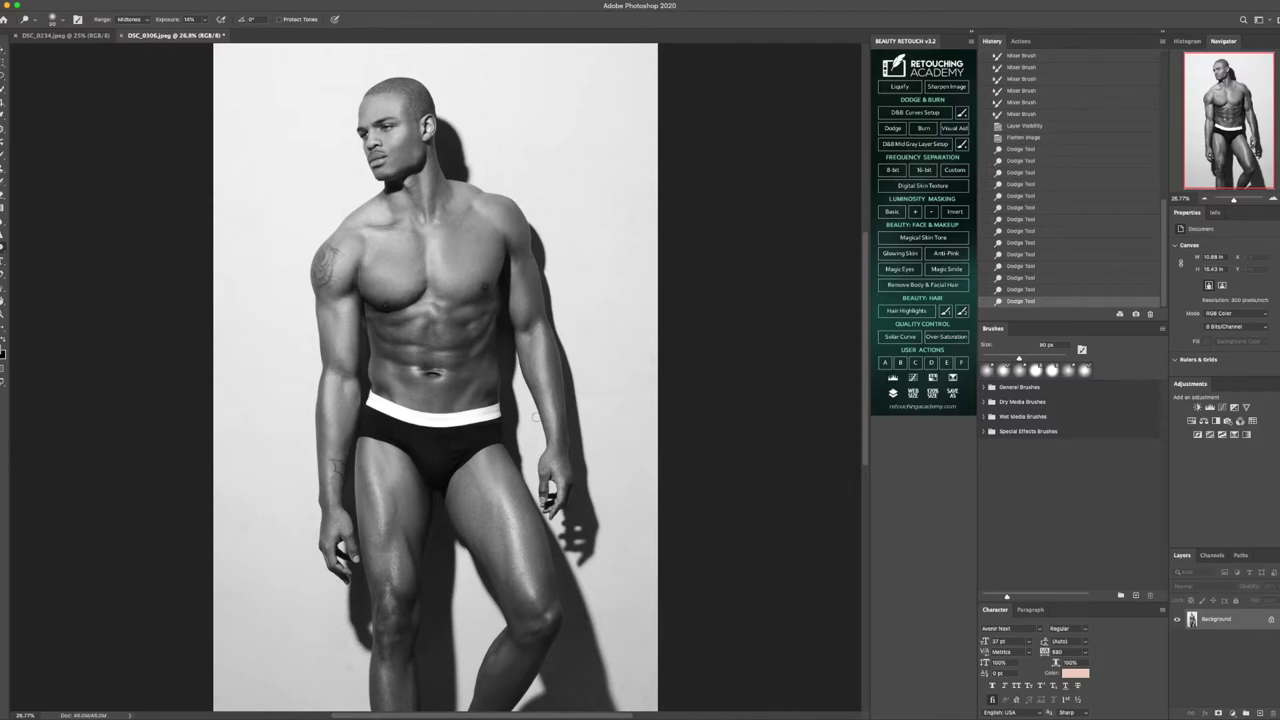
Brighten the forearm and navel area with 200 px and 100 px dodge strokes
{"action": "key", "text": "bracketright"}
{"action": "key", "text": "bracketright"}
{"action": "key", "text": "bracketright"}
{"action": "key", "text": "bracketright"}
{"action": "key", "text": "bracketright"}
{"action": "key", "text": "bracketright"}
{"action": "mouse_move", "coordinate": [345, 426]}
{"action": "left_mouse_down"}
{"action": "mouse_move", "coordinate": [341, 461]}
{"action": "mouse_move", "coordinate": [360, 450]}
{"action": "mouse_move", "coordinate": [340, 402]}
{"action": "left_mouse_up"}
{"action": "key", "text": "bracketleft"}
{"action": "key", "text": "bracketleft"}
{"action": "key", "text": "bracketleft"}
{"action": "key", "text": "bracketleft"}
{"action": "mouse_move", "coordinate": [390, 352]}
{"action": "left_mouse_down"}
{"action": "mouse_move", "coordinate": [489, 355]}
{"action": "mouse_move", "coordinate": [474, 352]}
{"action": "mouse_move", "coordinate": [506, 311]}
{"action": "mouse_move", "coordinate": [469, 336]}
{"action": "mouse_move", "coordinate": [491, 310]}
{"action": "mouse_move", "coordinate": [441, 334]}
{"action": "mouse_move", "coordinate": [484, 332]}
{"action": "left_mouse_up"}
{"action": "key", "text": "bracketright"}
{"action": "key", "text": "bracketright"}
{"action": "key", "text": "bracketright"}
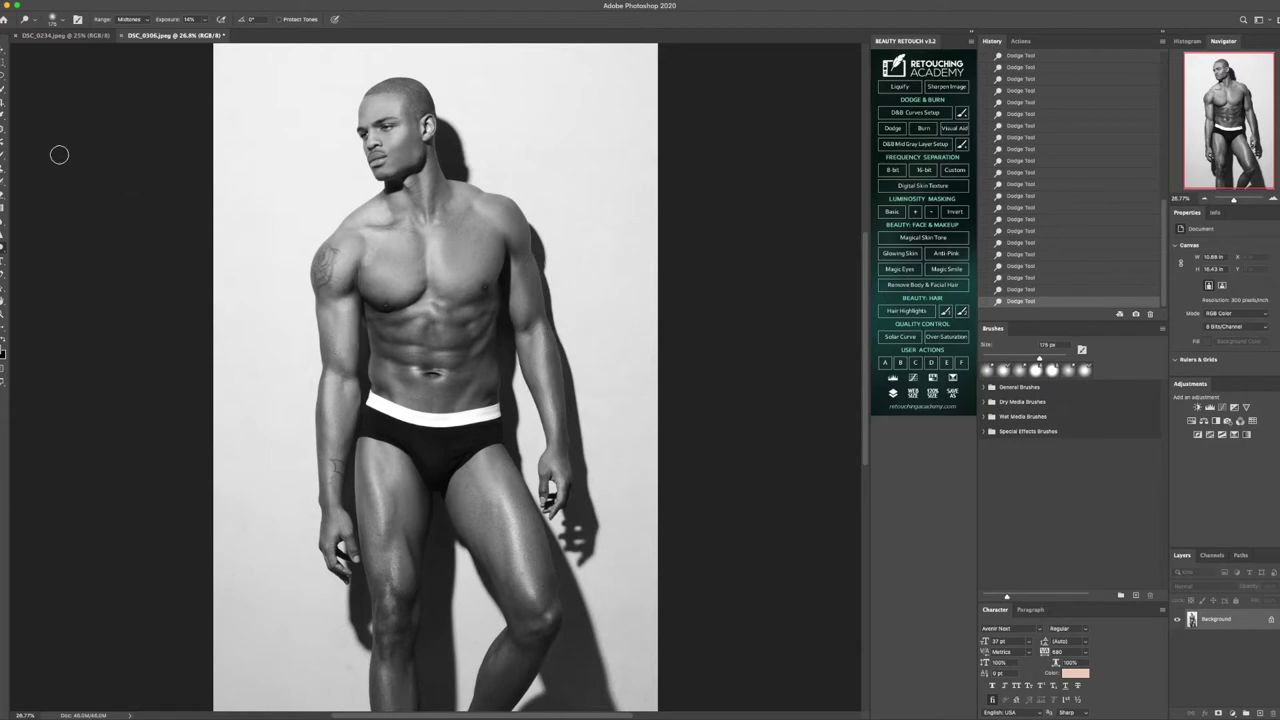
Fit the photo on screen and select the Skin Smoothening FS action in the Actions panel
{"action": "left_click", "coordinate": [2, 314]}
{"action": "left_click", "coordinate": [407, 341], "text": "alt"}
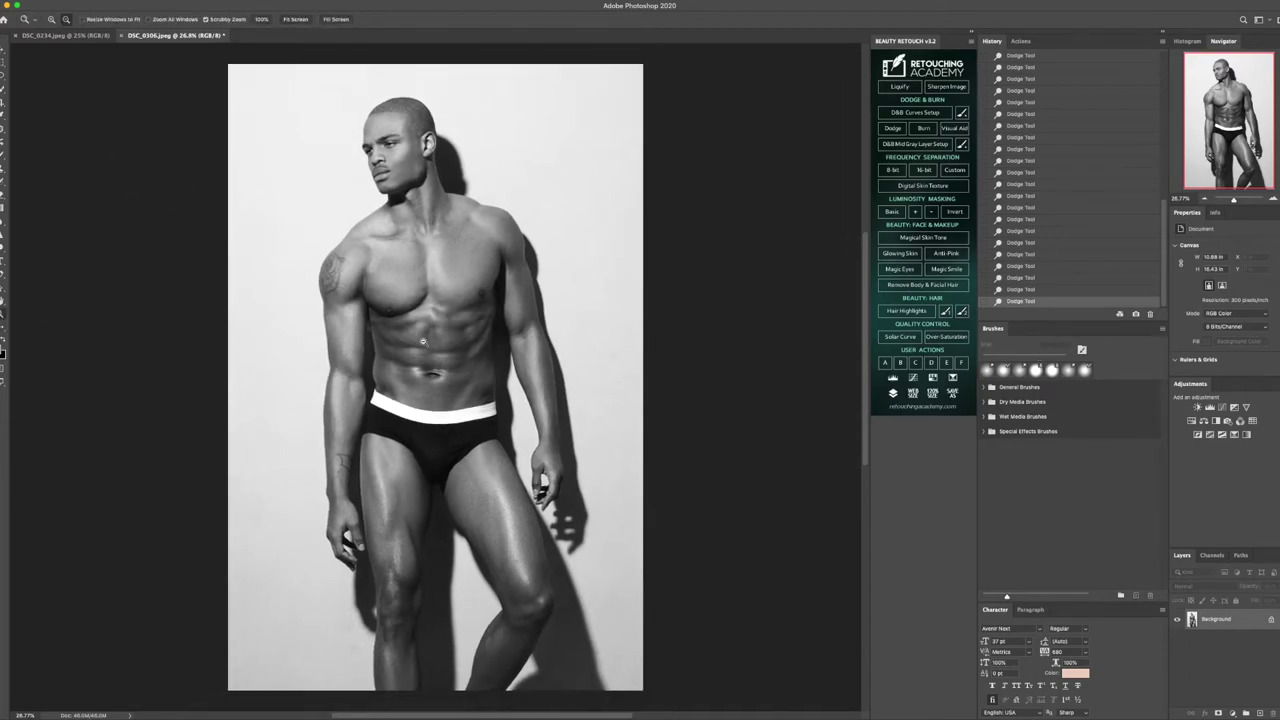
{"action": "left_click", "coordinate": [407, 341], "text": "alt"}
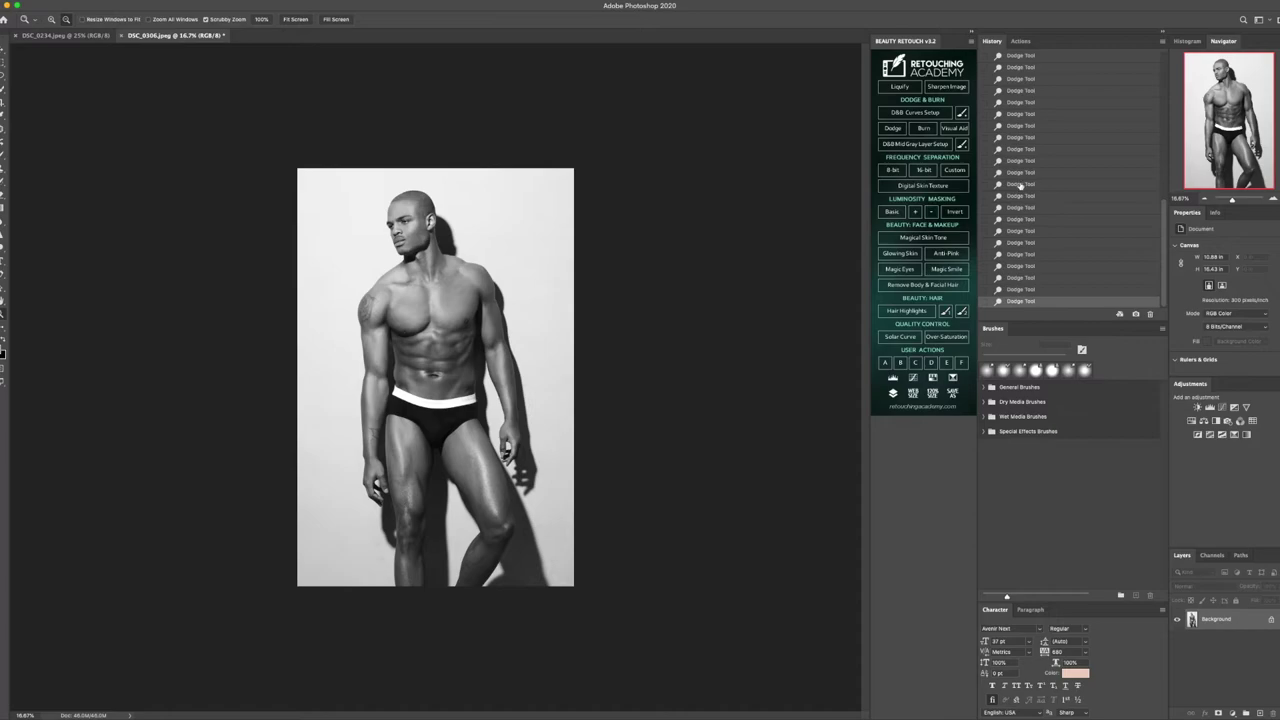
{"action": "left_click", "coordinate": [293, 19]}
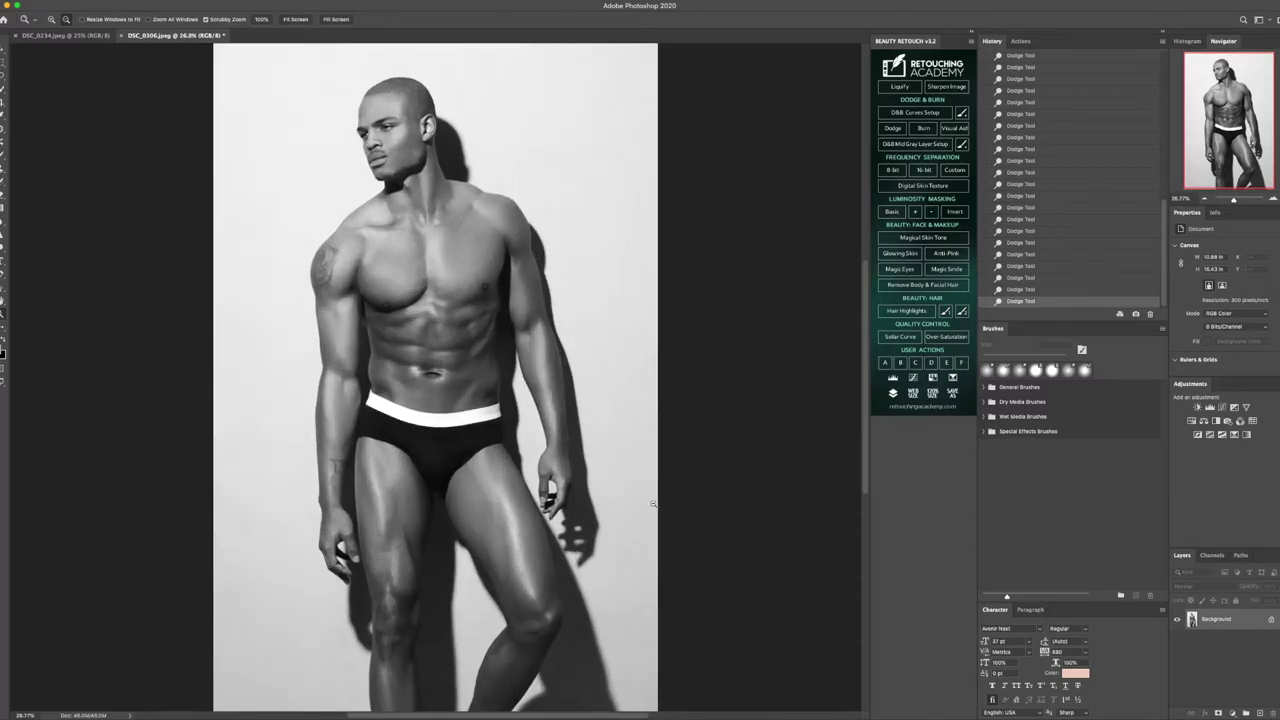
{"action": "left_click", "coordinate": [1020, 41]}
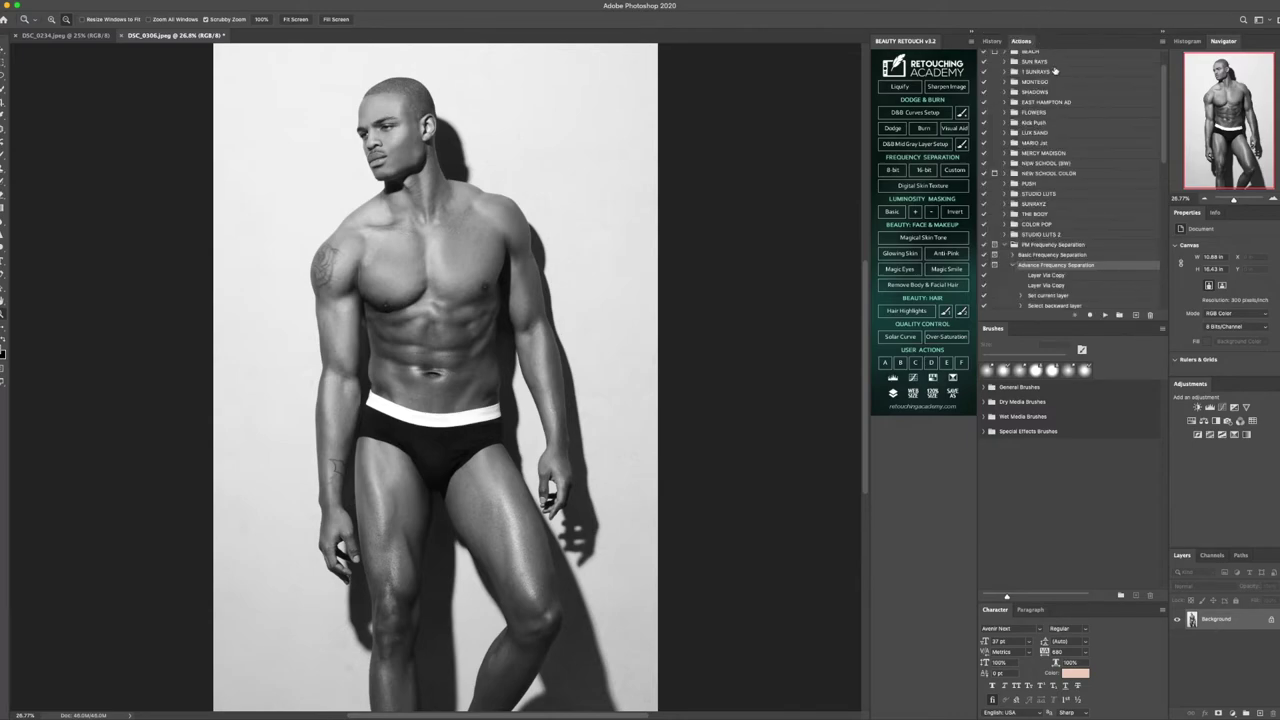
{"action": "scroll", "coordinate": [1048, 244], "scroll_direction": "down", "scroll_amount": 5}
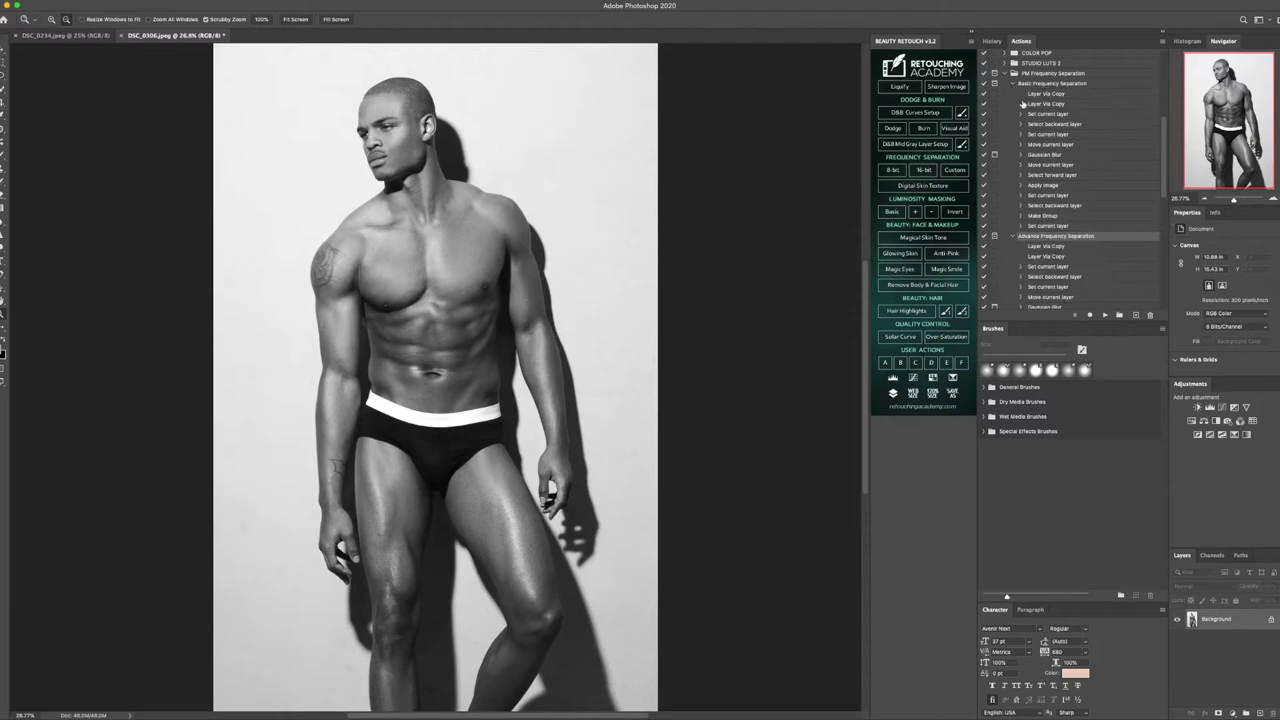
{"action": "left_click", "coordinate": [1013, 88]}
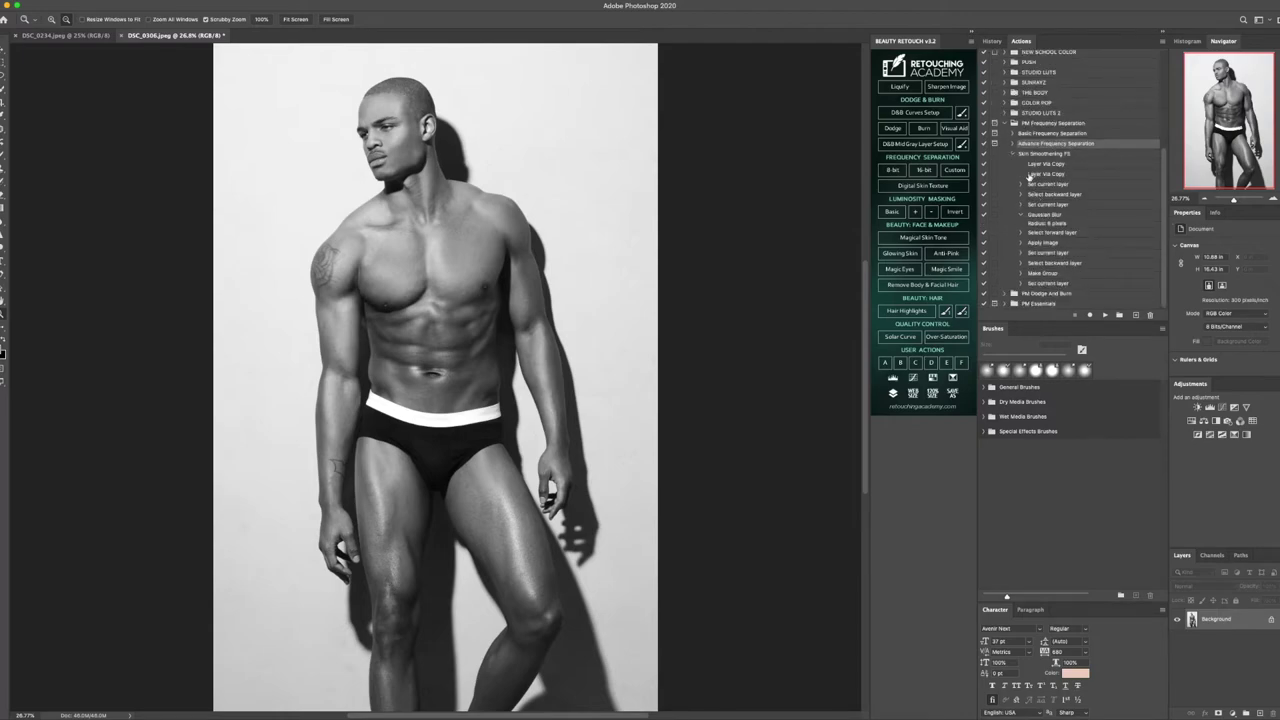
{"action": "left_click", "coordinate": [1041, 155]}
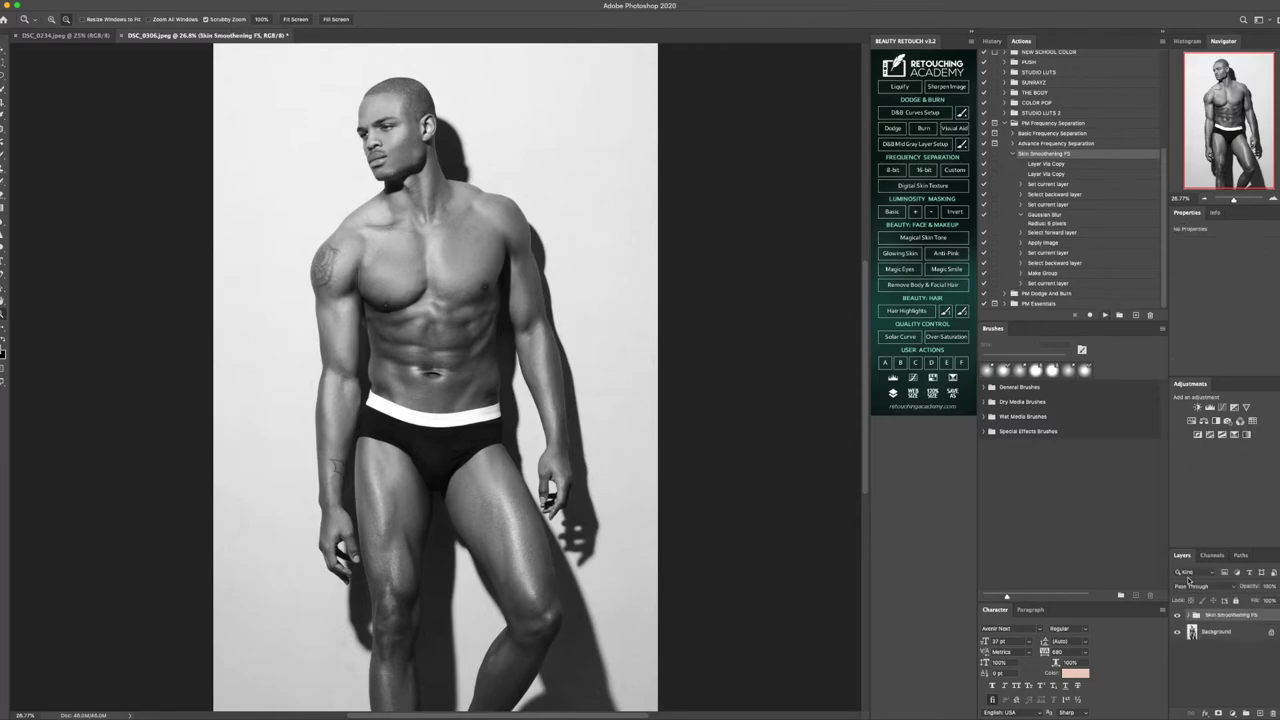
Expand the skin smoothing group, hide High Layer and make Low Layer active for the Mixer Brush
{"action": "left_click", "coordinate": [1188, 616]}
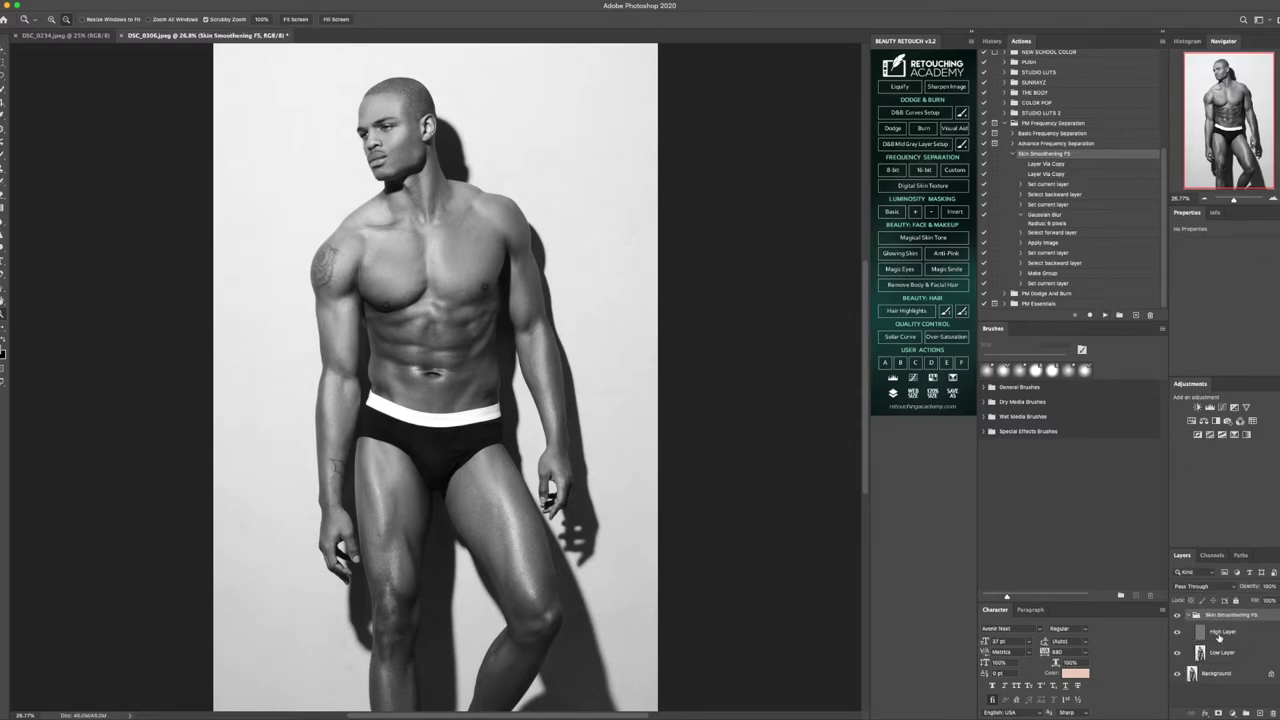
{"action": "left_click", "coordinate": [1176, 632]}
{"action": "left_click", "coordinate": [1220, 655]}
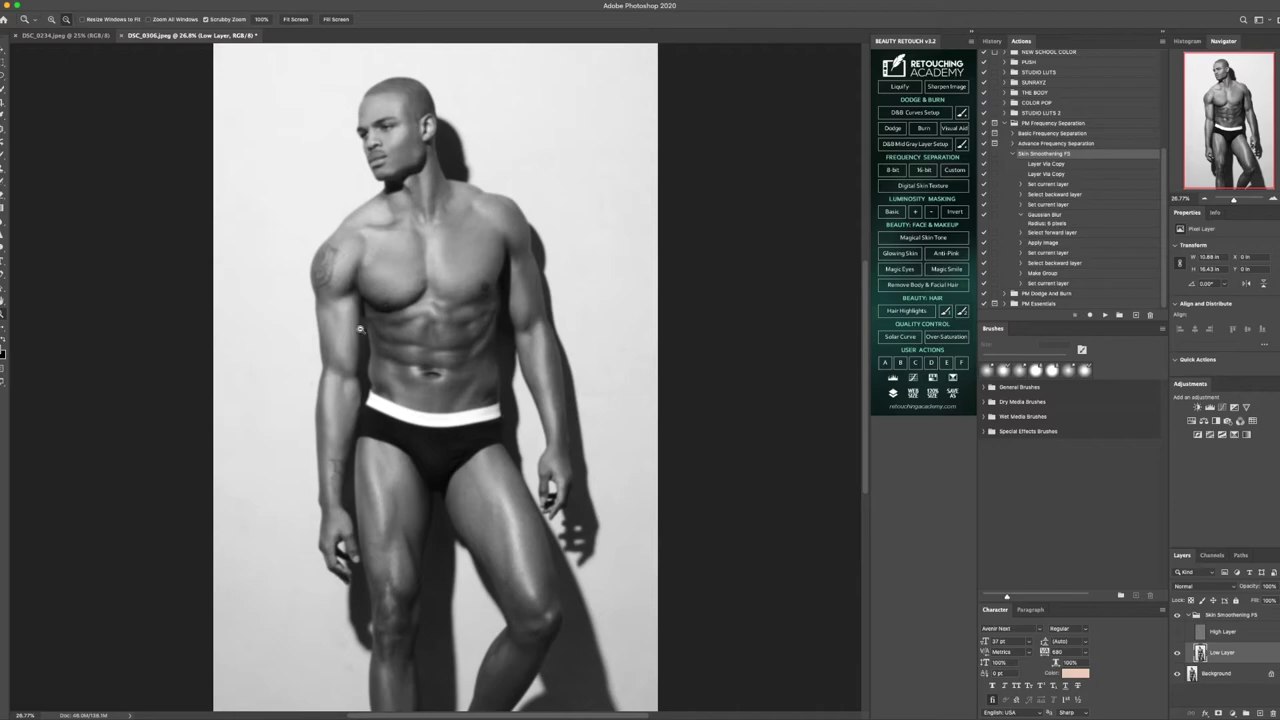
{"action": "key", "text": "b"}
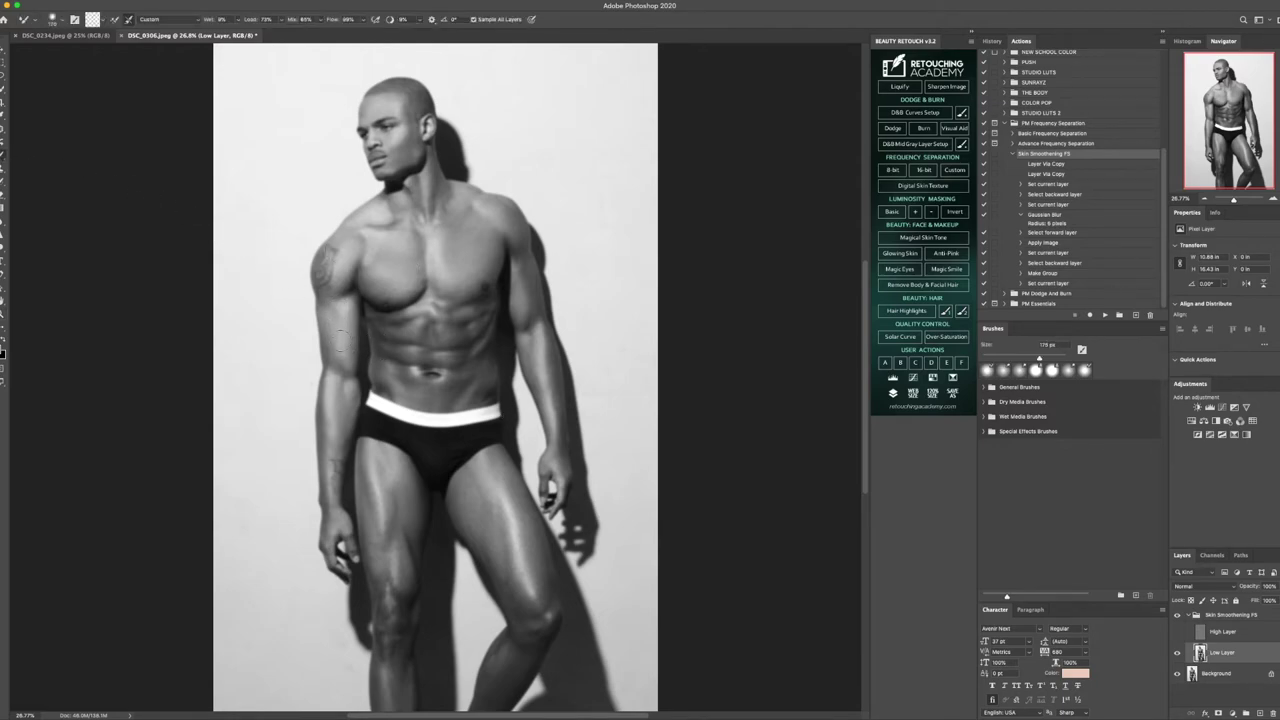
Blend tones over the legs and torso on Low Layer, varying the Mixer Brush between 100 and 200 px
{"action": "key", "text": "bracketleft"}
{"action": "key", "text": "bracketleft"}
{"action": "key", "text": "bracketright"}
{"action": "key", "text": "bracketright"}
{"action": "key", "text": "bracketleft"}
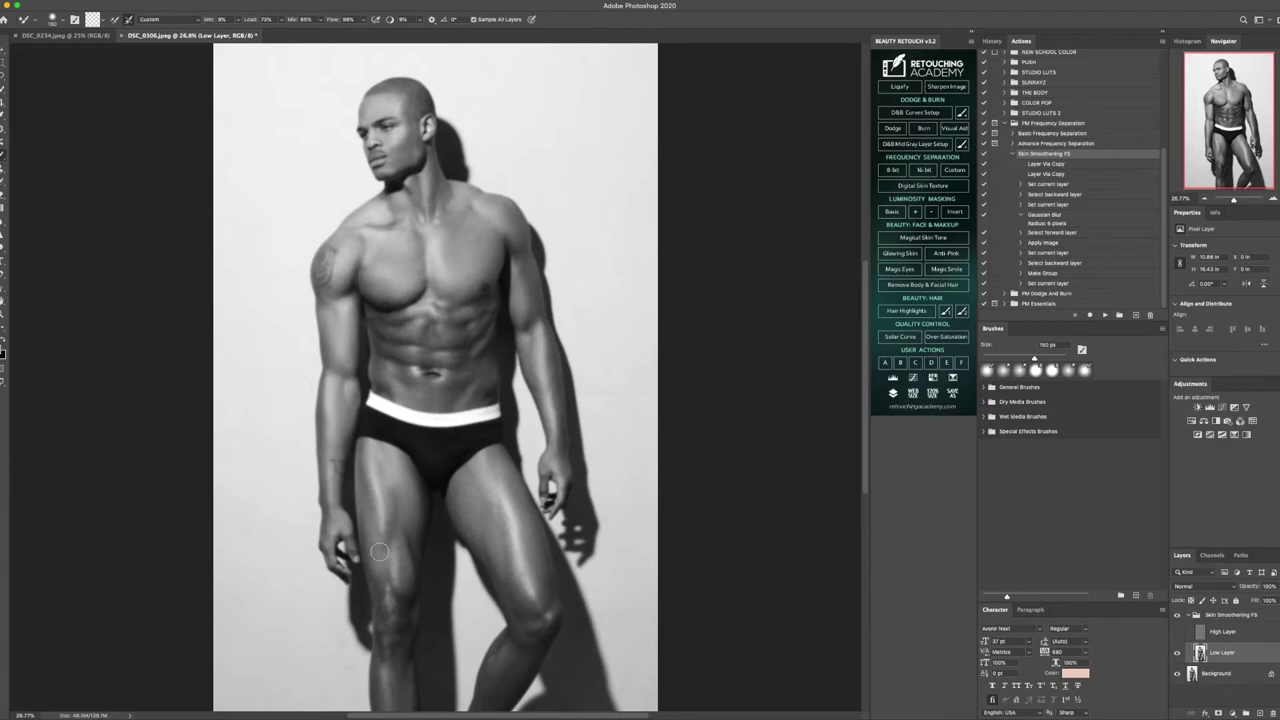
{"action": "key", "text": "bracketleft"}
{"action": "key", "text": "bracketright"}
{"action": "key", "text": "bracketleft"}
{"action": "scroll", "coordinate": [531, 622], "scroll_direction": "down", "scroll_amount": 3}
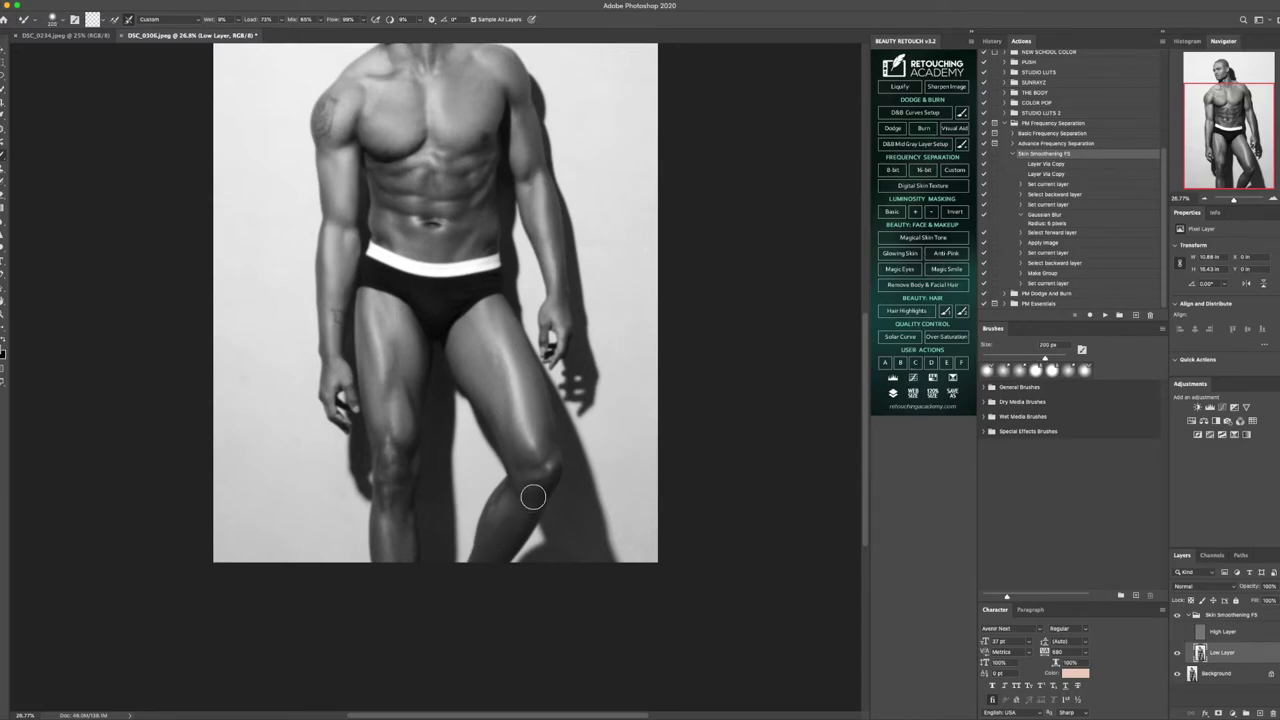
{"action": "key", "text": "bracketright"}
{"action": "key", "text": "bracketleft"}
{"action": "key", "text": "bracketleft"}
{"action": "key", "text": "bracketleft"}
{"action": "key", "text": "bracketright"}
{"action": "key", "text": "bracketleft"}
{"action": "key", "text": "bracketright"}
{"action": "key", "text": "bracketright"}
{"action": "key", "text": "bracketleft"}
{"action": "key", "text": "bracketleft"}
{"action": "key", "text": "bracketright"}
{"action": "key", "text": "bracketright"}
{"action": "key", "text": "bracketleft"}
{"action": "key", "text": "bracketleft"}
Smooth the chest tones on Low Layer with a 176–200 px Mixer Brush
{"action": "scroll", "coordinate": [532, 150], "scroll_direction": "up", "scroll_amount": 5}
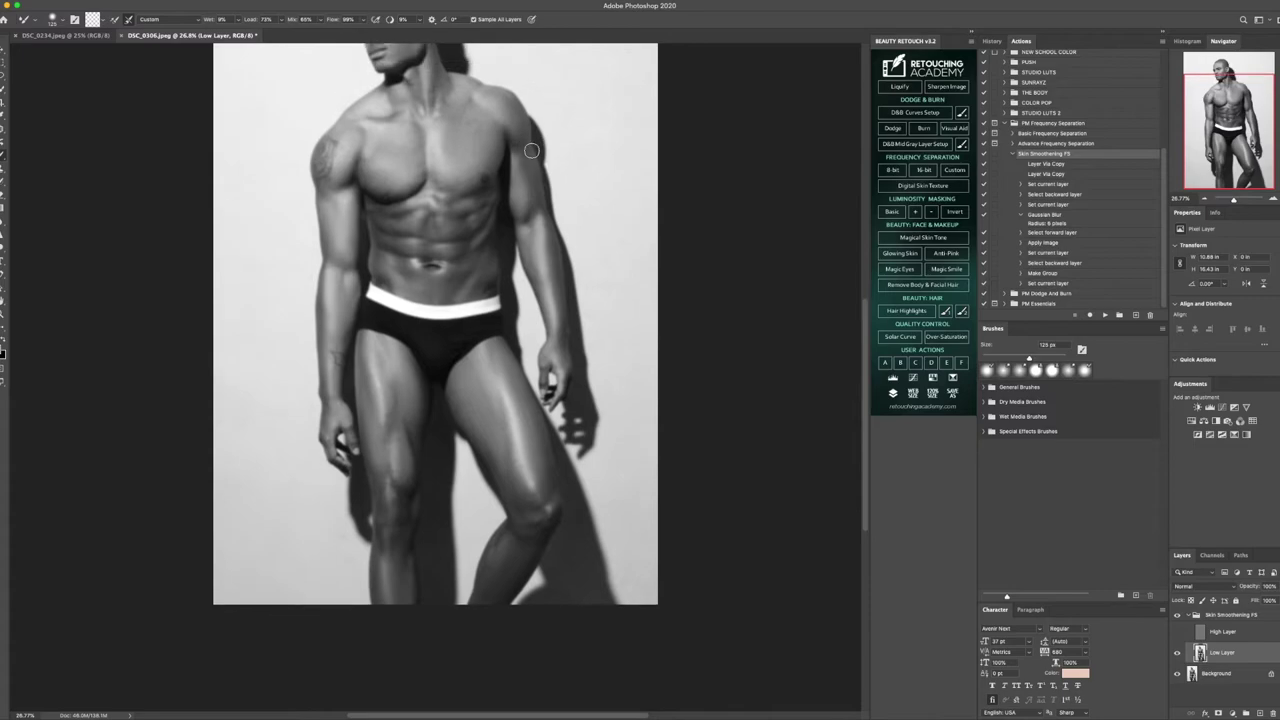
{"action": "key", "text": "bracketright"}
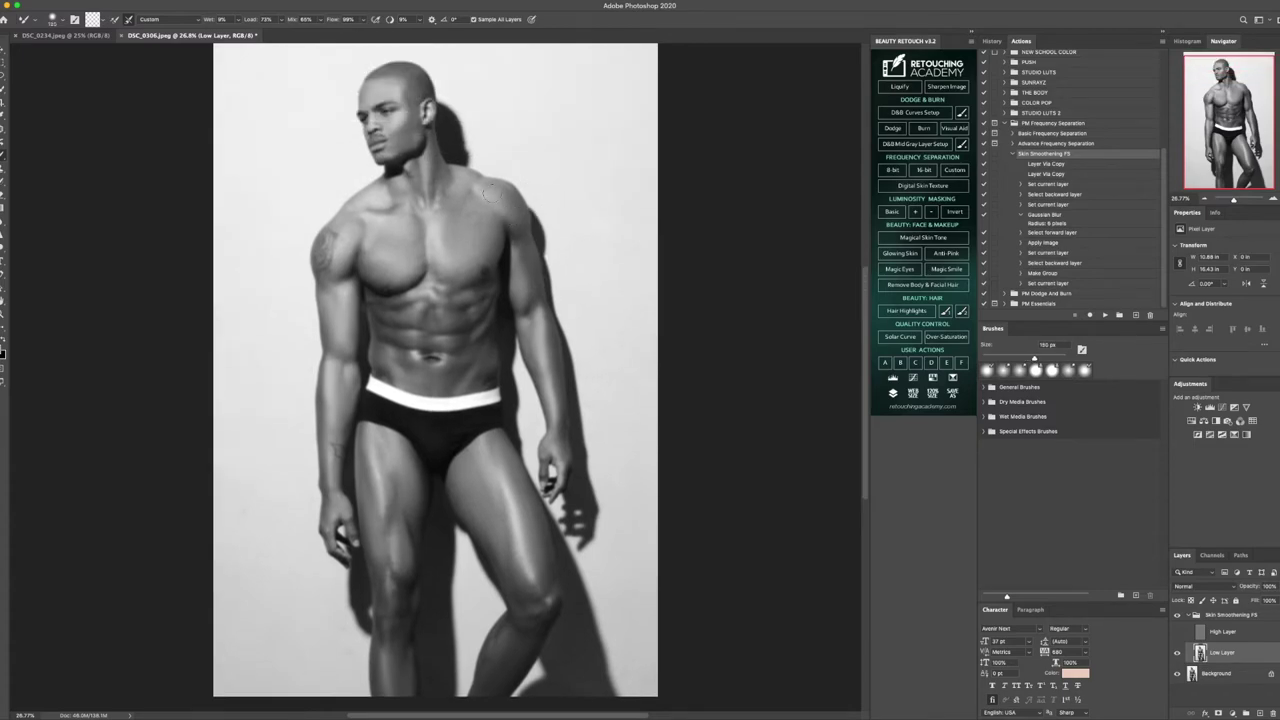
{"action": "key", "text": "bracketright"}
{"action": "key", "text": "bracketright"}
{"action": "key", "text": "bracketleft"}
{"action": "key", "text": "bracketleft"}
{"action": "key", "text": "bracketleft"}
{"action": "key", "text": "bracketleft"}
Blend the neck, jaw and face with a smaller 90–180 px brush
{"action": "scroll", "coordinate": [430, 180], "scroll_direction": "up", "scroll_amount": 2}
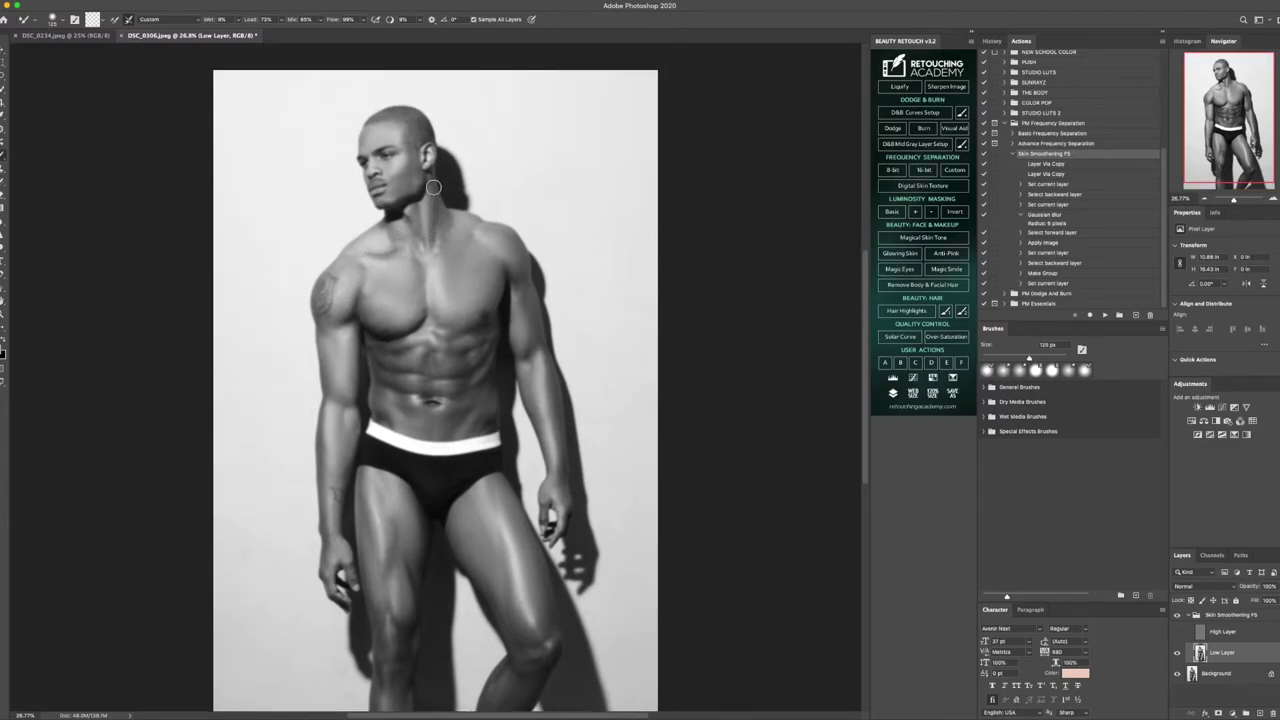
{"action": "key", "text": "bracketright"}
{"action": "key", "text": "bracketright"}
{"action": "key", "text": "bracketleft"}
{"action": "key", "text": "bracketleft"}
{"action": "key", "text": "bracketleft"}
{"action": "key", "text": "bracketleft"}
{"action": "key", "text": "bracketleft"}
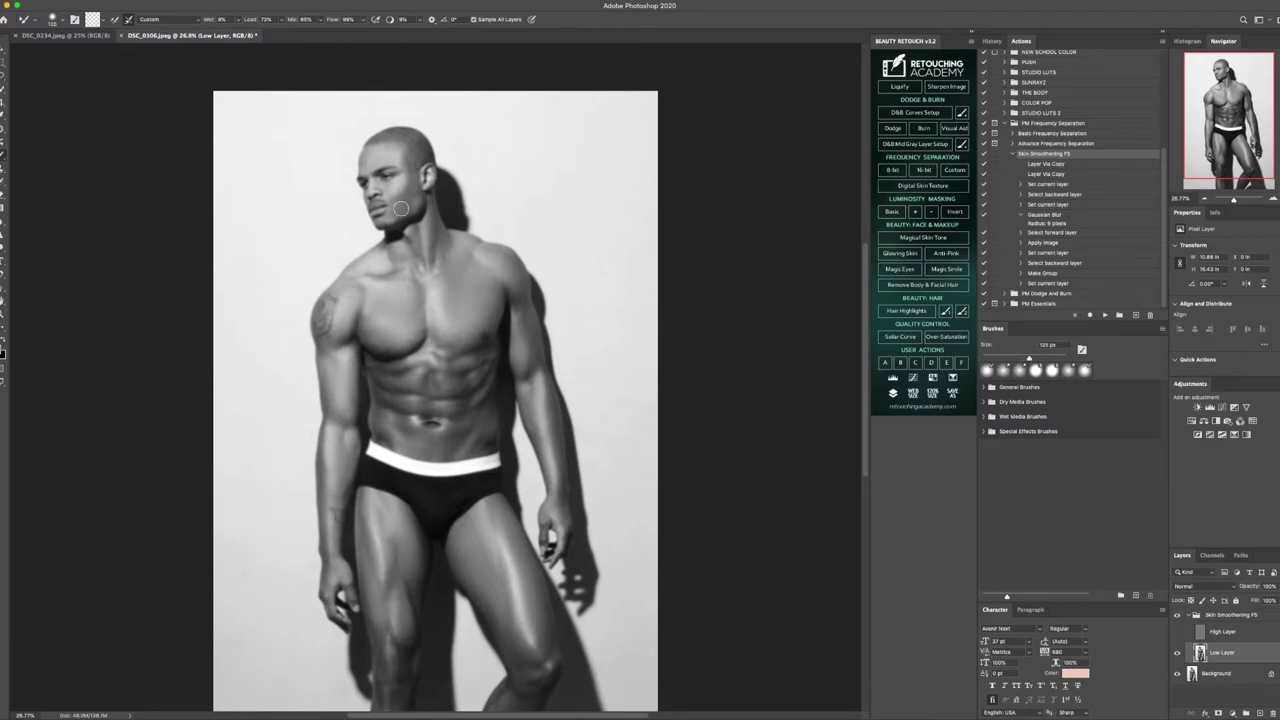
{"action": "key", "text": "bracketleft"}
{"action": "key", "text": "bracketright"}
{"action": "key", "text": "bracketright"}
{"action": "key", "text": "bracketright"}
{"action": "key", "text": "bracketright"}
{"action": "key", "text": "bracketright"}
{"action": "key", "text": "bracketright"}
{"action": "key", "text": "bracketright"}
{"action": "key", "text": "bracketright"}
{"action": "key", "text": "bracketleft"}
{"action": "key", "text": "bracketleft"}
{"action": "key", "text": "bracketleft"}
{"action": "key", "text": "bracketright"}
{"action": "key", "text": "bracketleft"}
{"action": "key", "text": "bracketleft"}
{"action": "key", "text": "bracketleft"}
{"action": "left_click", "coordinate": [2, 312]}
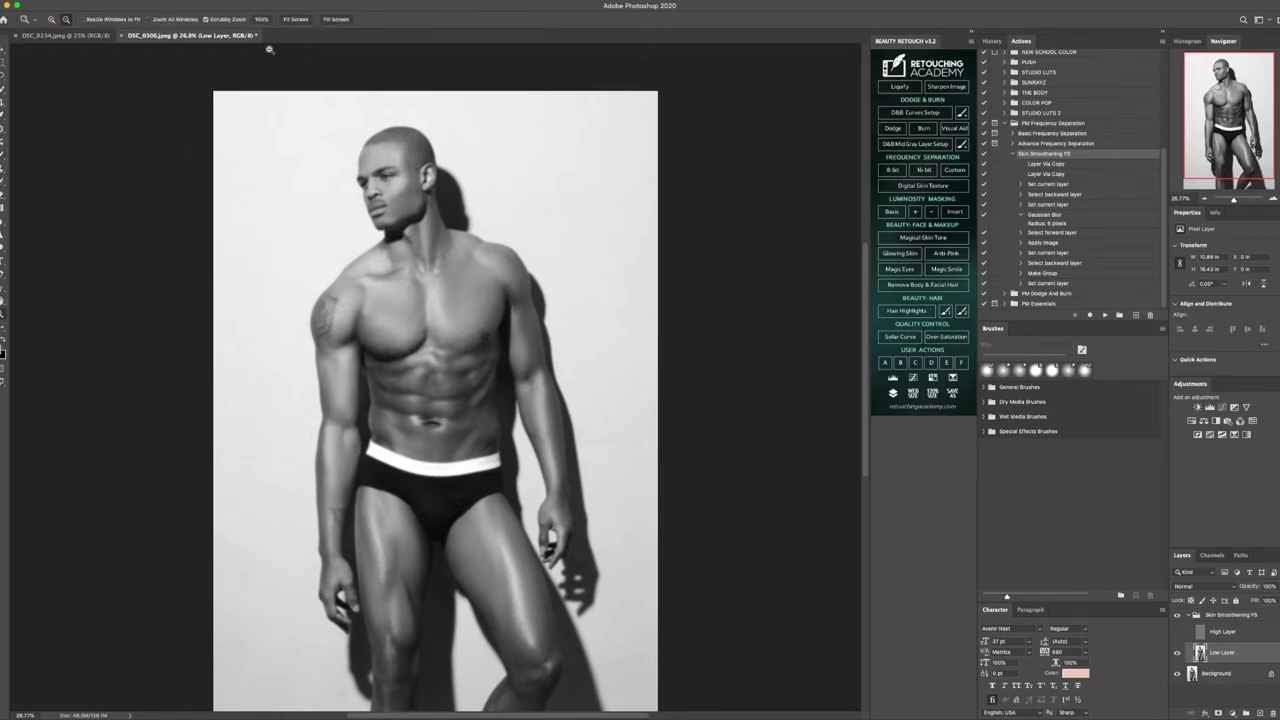
Compare the original History snapshot with the latest retouched state
{"action": "scroll", "coordinate": [217, 73], "scroll_direction": "down", "scroll_amount": 1}
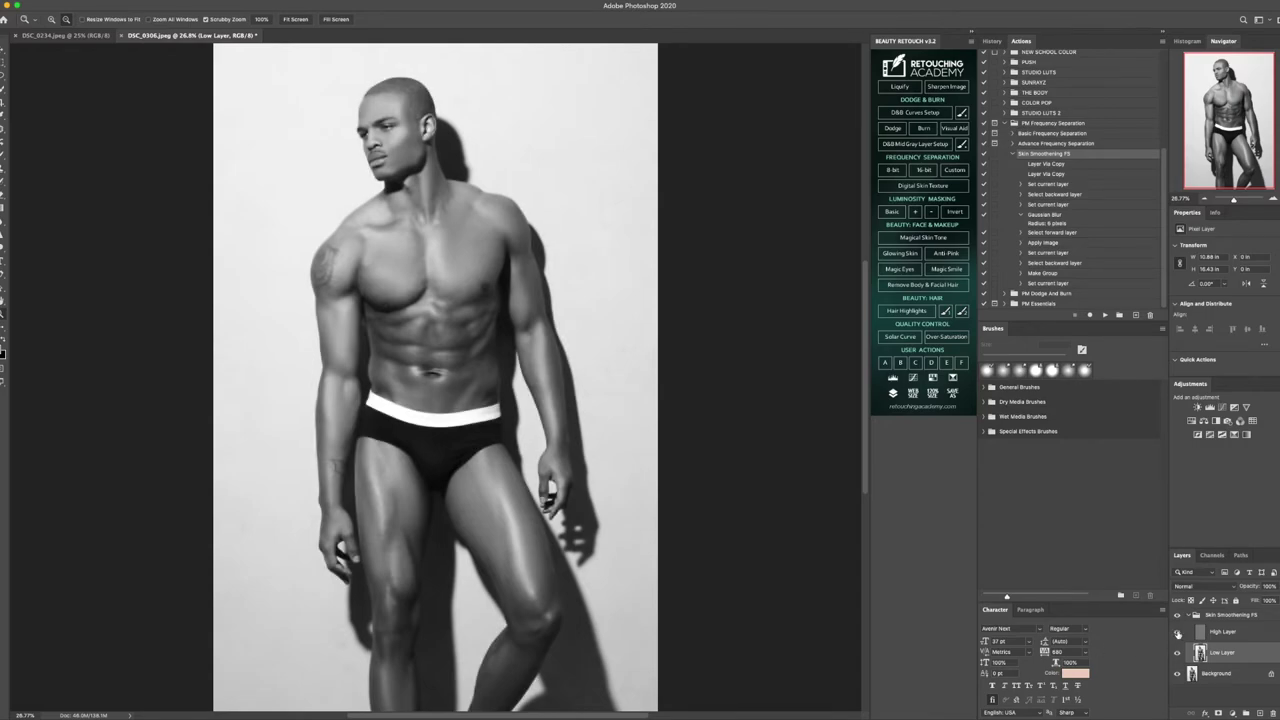
{"action": "scroll", "coordinate": [1026, 268], "scroll_direction": "up", "scroll_amount": 5}
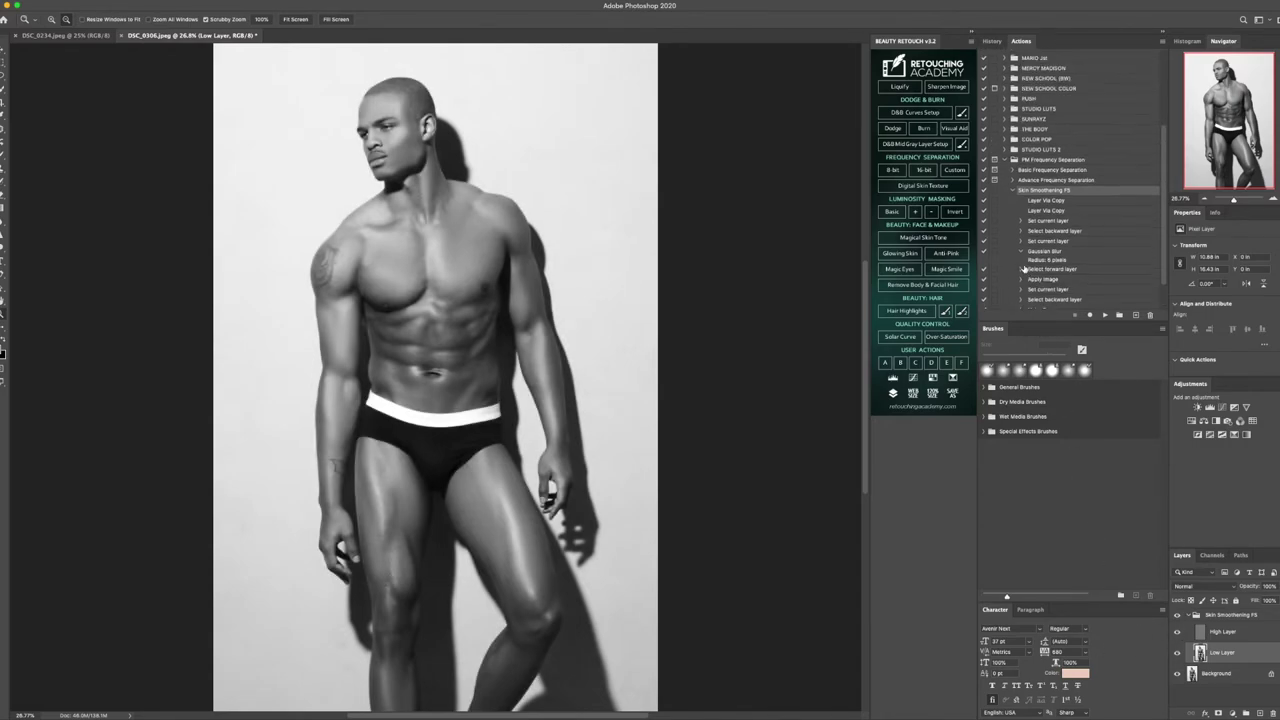
{"action": "left_click", "coordinate": [992, 41]}
{"action": "scroll", "coordinate": [1040, 100], "scroll_direction": "up", "scroll_amount": 5}
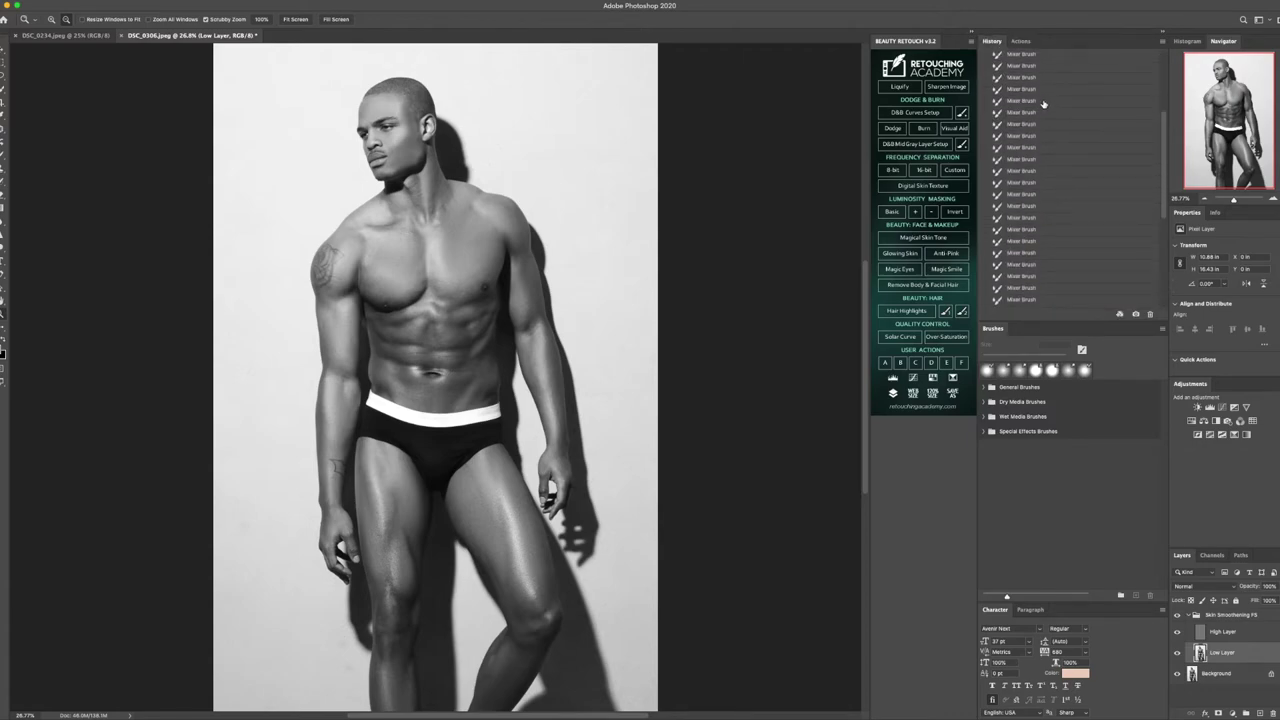
{"action": "left_click", "coordinate": [1034, 66]}
{"action": "scroll", "coordinate": [1042, 208], "scroll_direction": "down", "scroll_amount": 10}
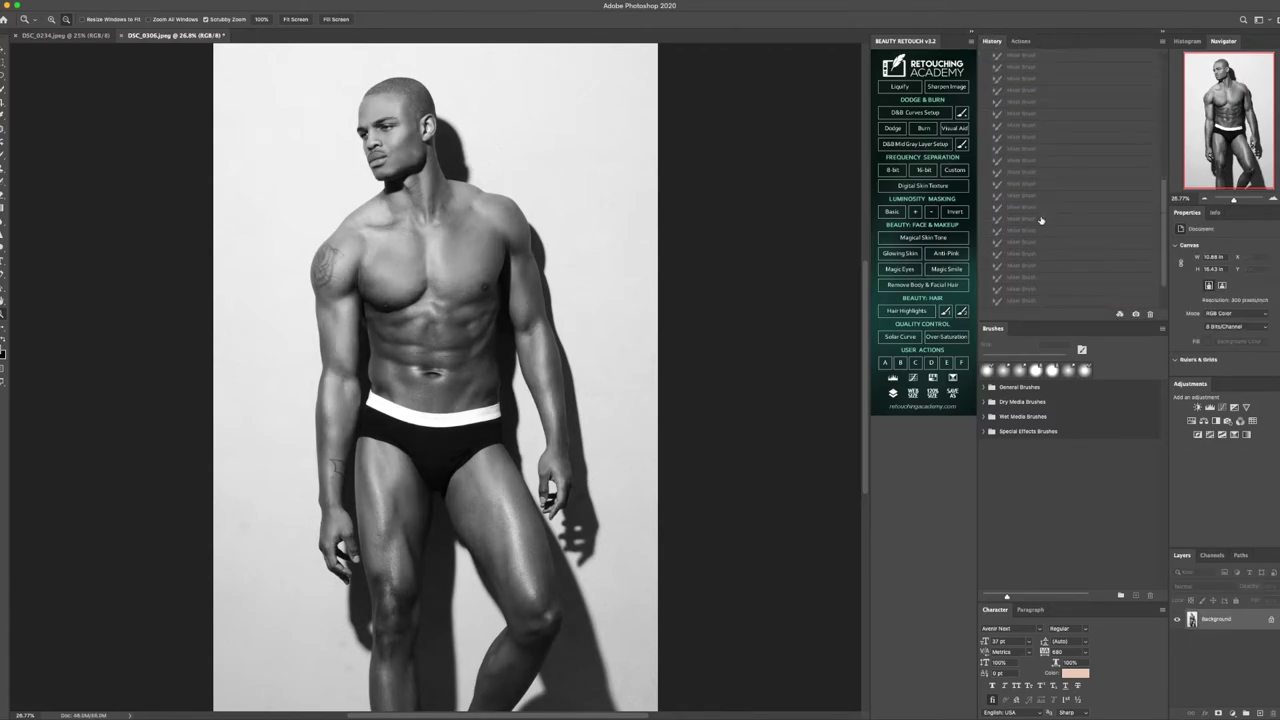
{"action": "left_click", "coordinate": [1033, 304]}
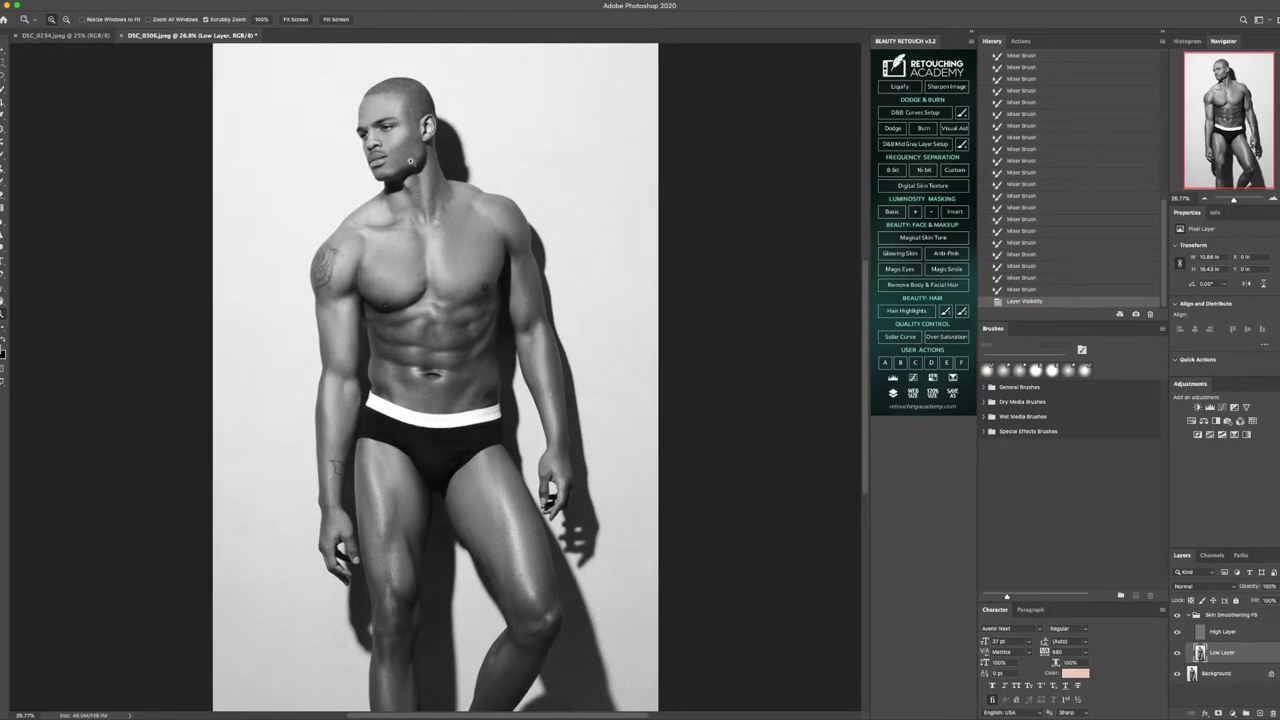
Zoom in on the neck and chest to inspect, then fit the whole image on screen
{"action": "left_click_drag", "start_coordinate": [400, 156], "coordinate": [474, 212]}
{"action": "scroll", "coordinate": [474, 212], "scroll_direction": "up", "scroll_amount": 3}
{"action": "scroll", "coordinate": [439, 238], "scroll_direction": "down", "scroll_amount": 10}
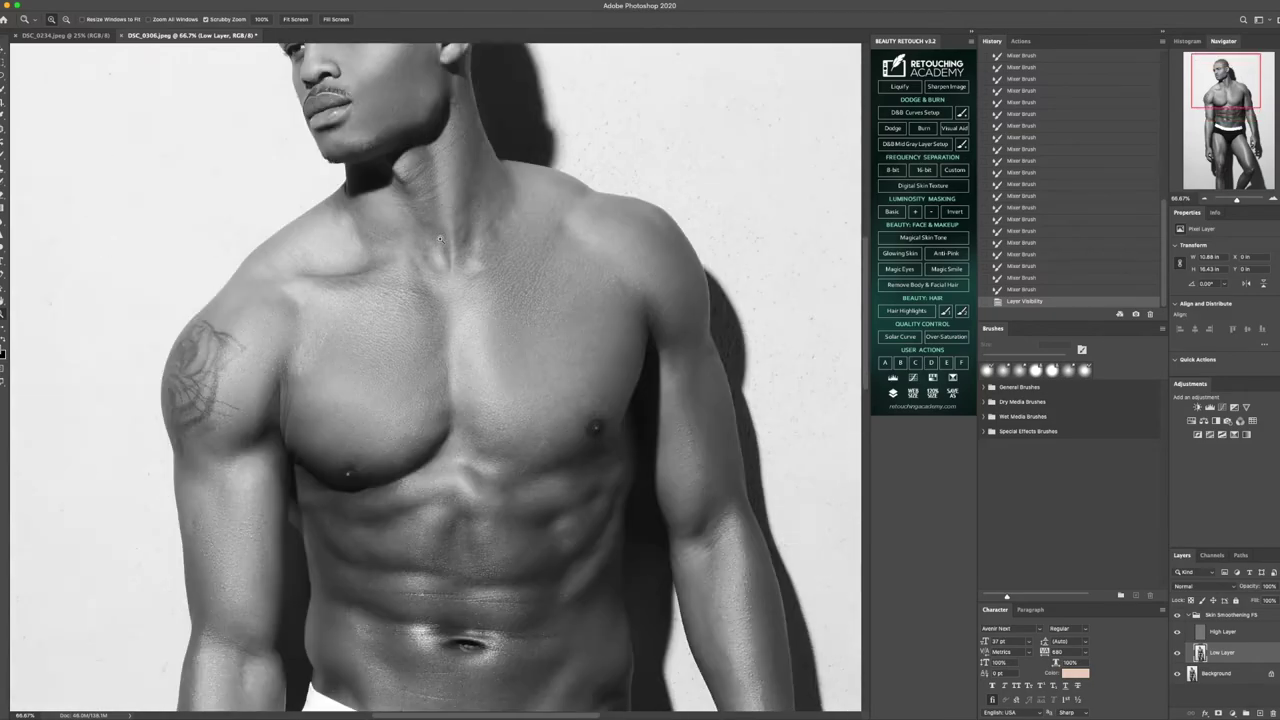
{"action": "scroll", "coordinate": [439, 238], "scroll_direction": "down", "scroll_amount": 10}
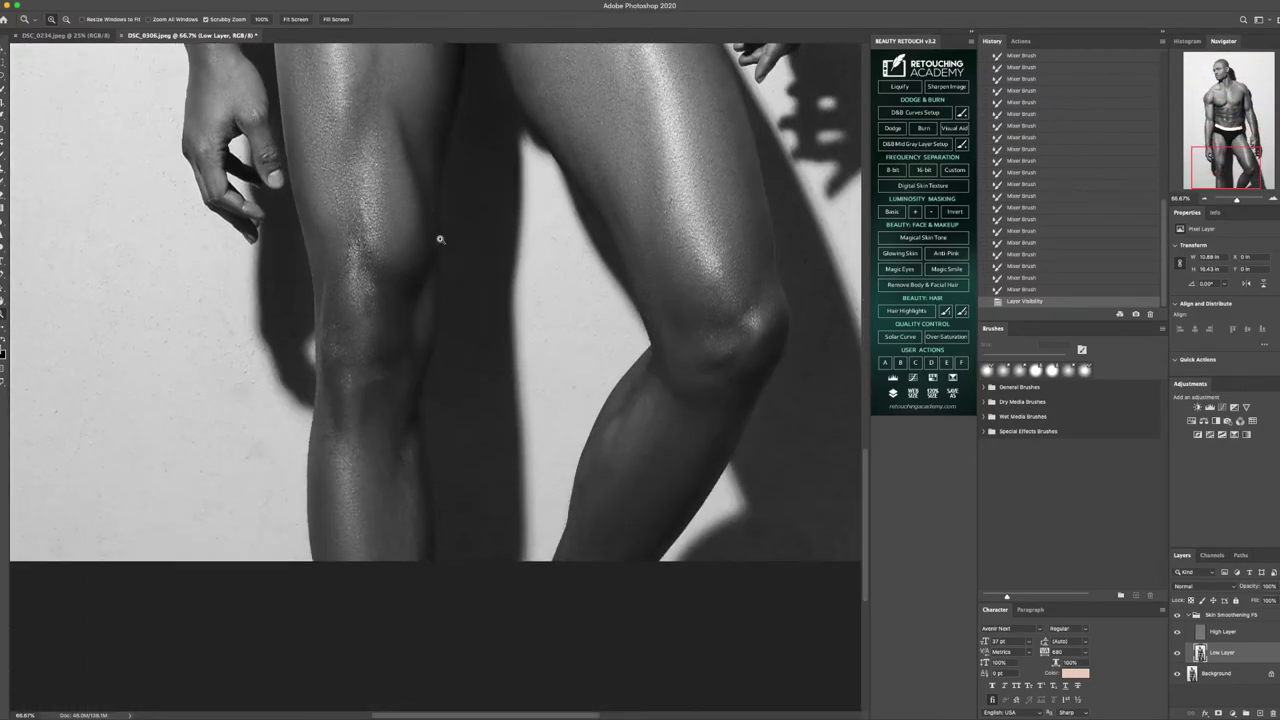
{"action": "scroll", "coordinate": [439, 238], "scroll_direction": "up", "scroll_amount": 4}
{"action": "scroll", "coordinate": [439, 238], "scroll_direction": "up", "scroll_amount": 8}
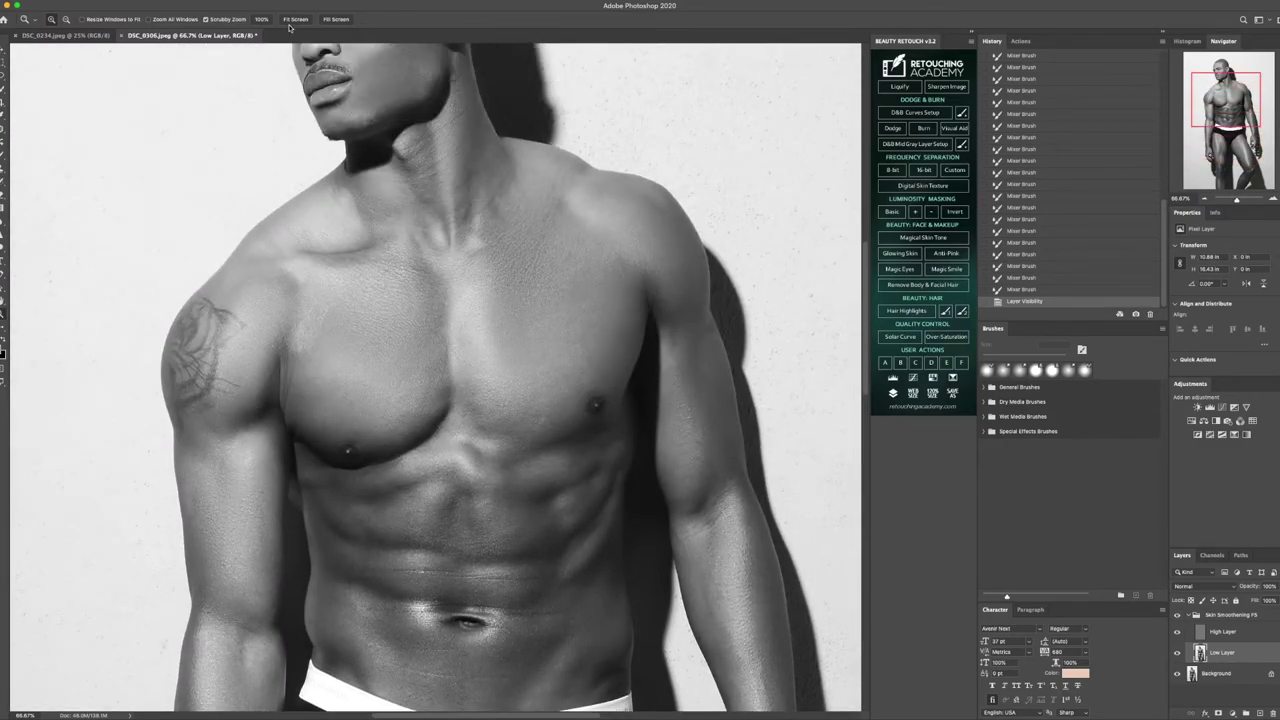
{"action": "left_click", "coordinate": [294, 20]}
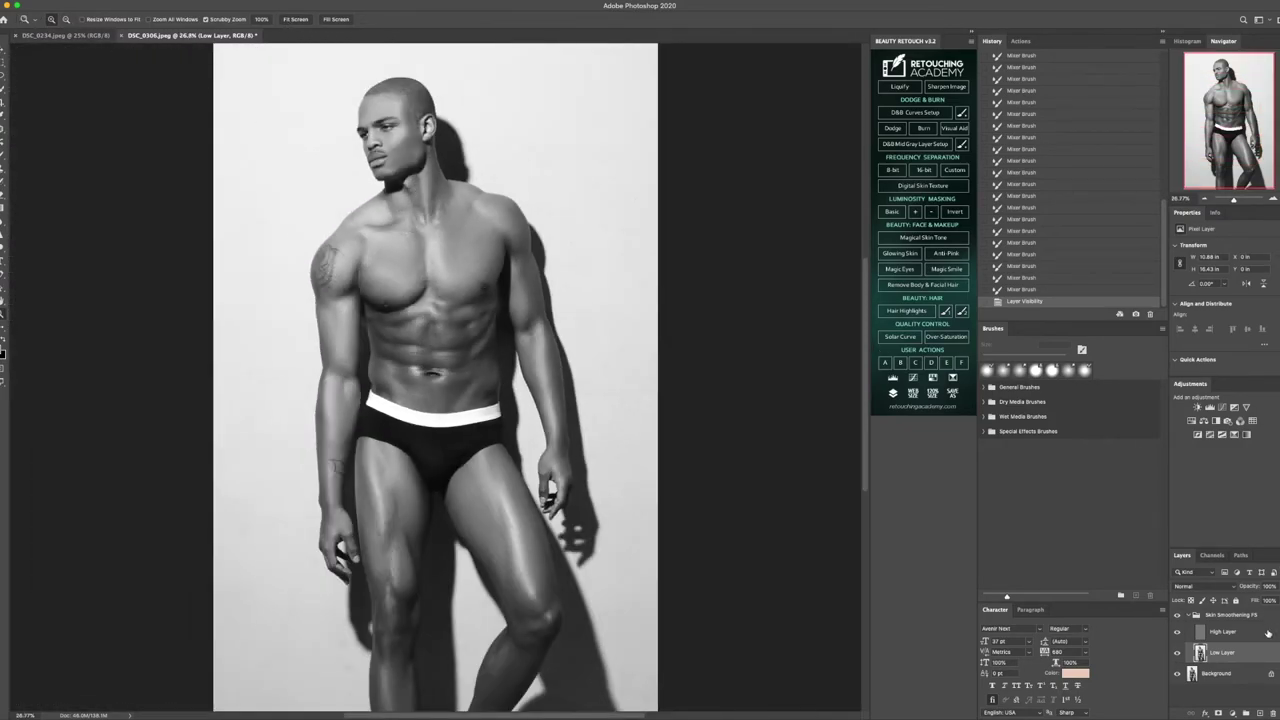
Flatten the image, then try NEW SCHOOL COLOR Action 13 and cancel its brightness step
{"action": "right_click", "coordinate": [1230, 676]}
{"action": "left_click", "coordinate": [1215, 683]}
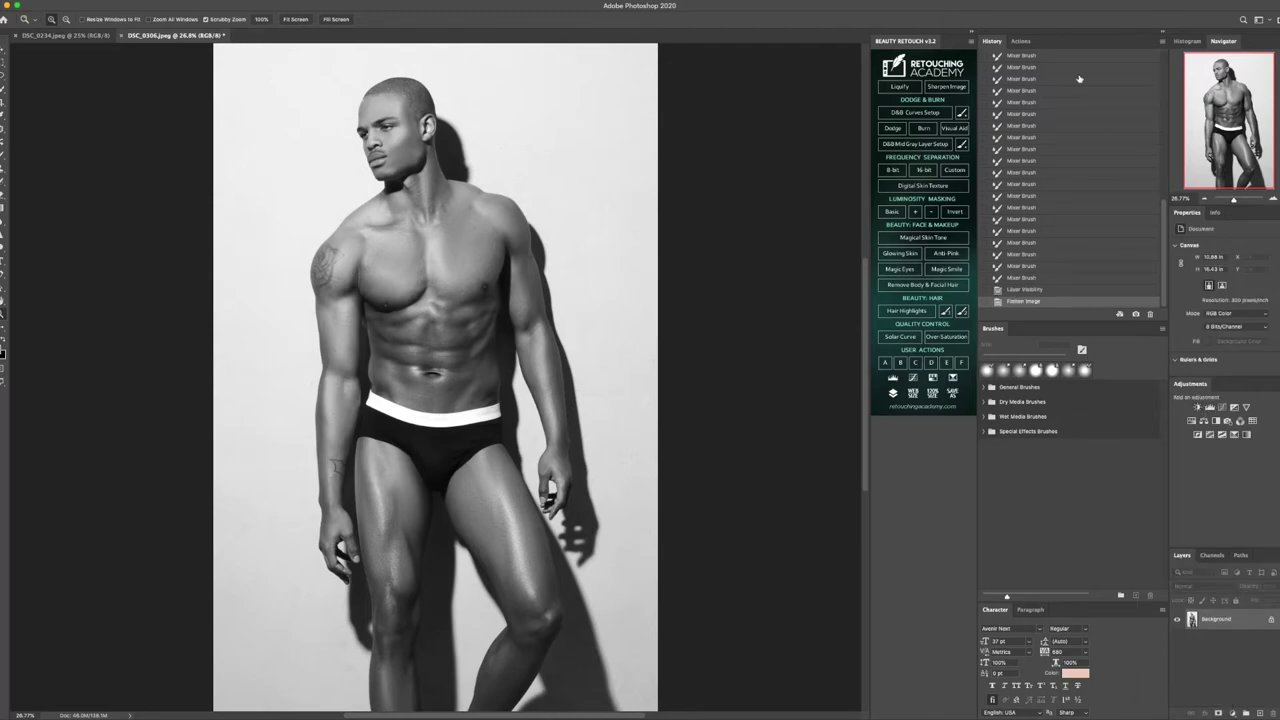
{"action": "left_click", "coordinate": [1022, 42]}
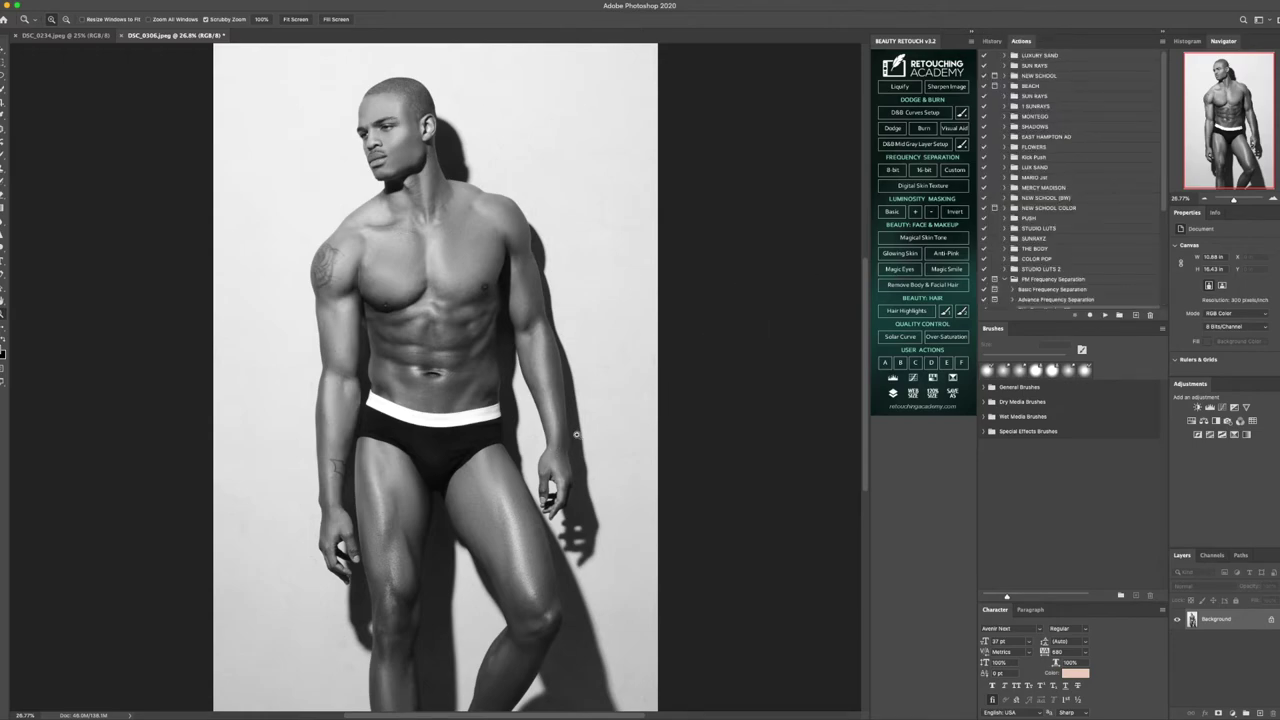
{"action": "scroll", "coordinate": [1060, 200], "scroll_direction": "down", "scroll_amount": 5}
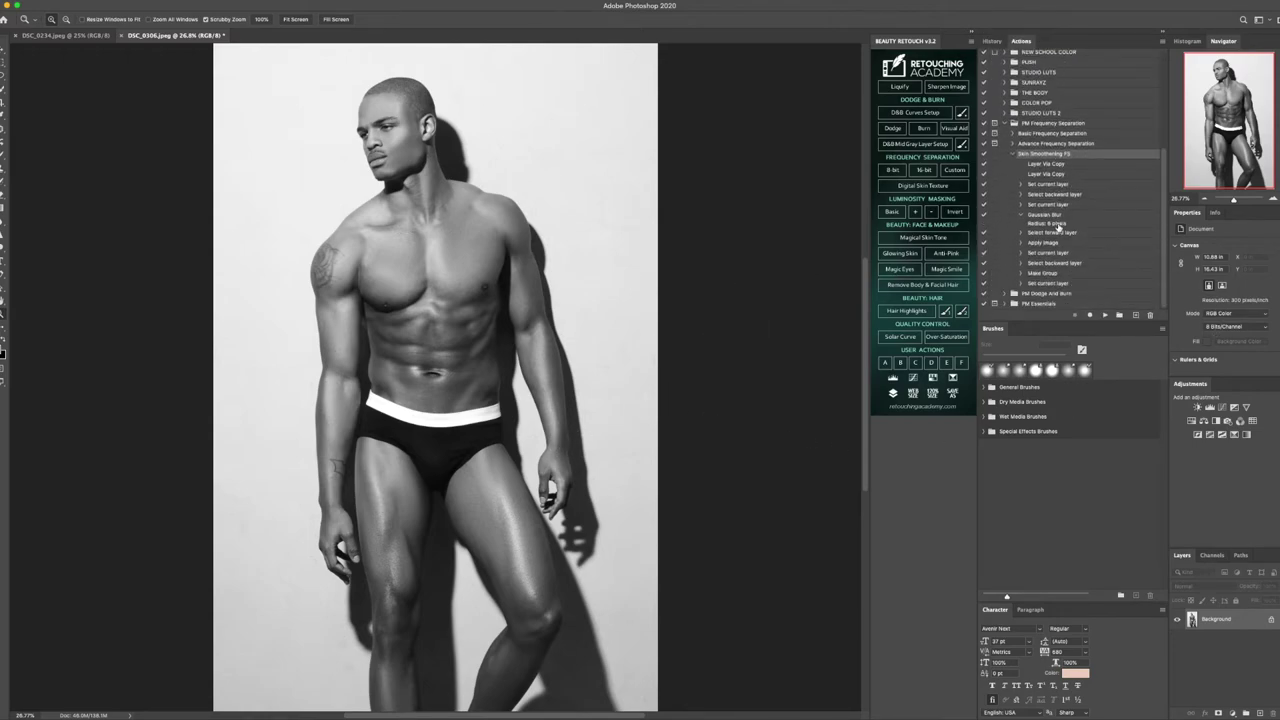
{"action": "left_click", "coordinate": [1007, 123]}
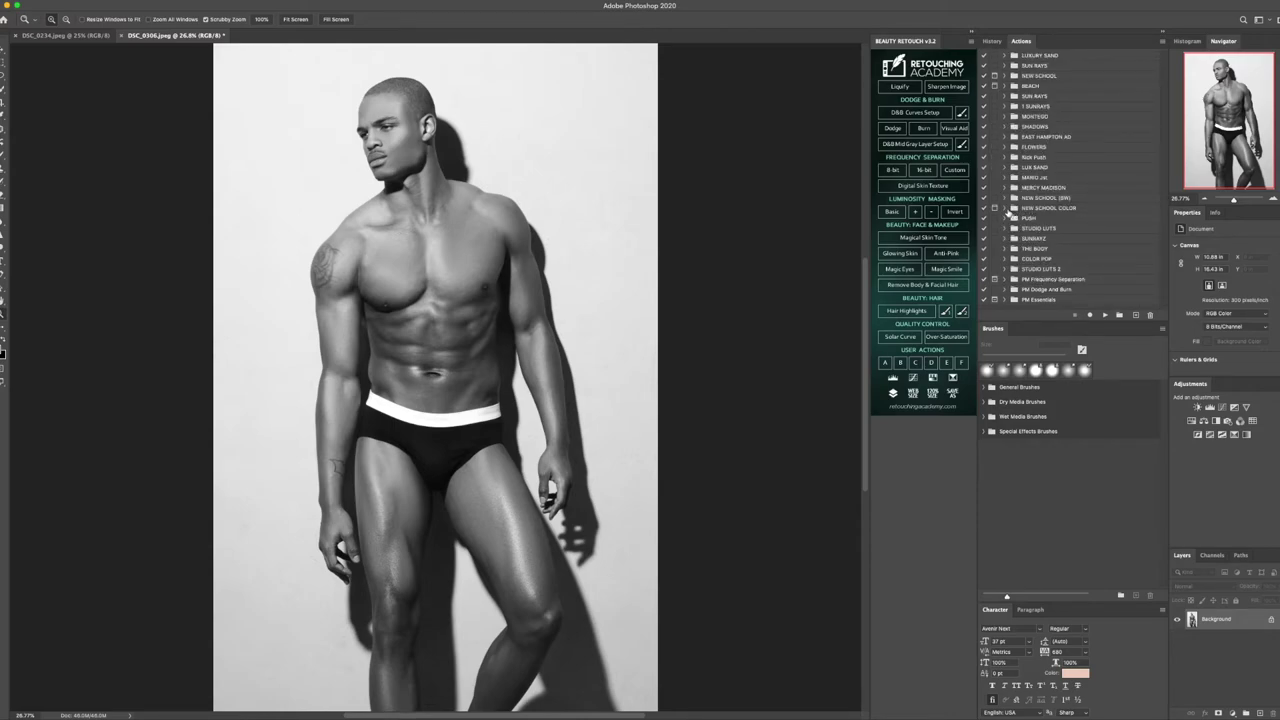
{"action": "left_click", "coordinate": [1005, 208]}
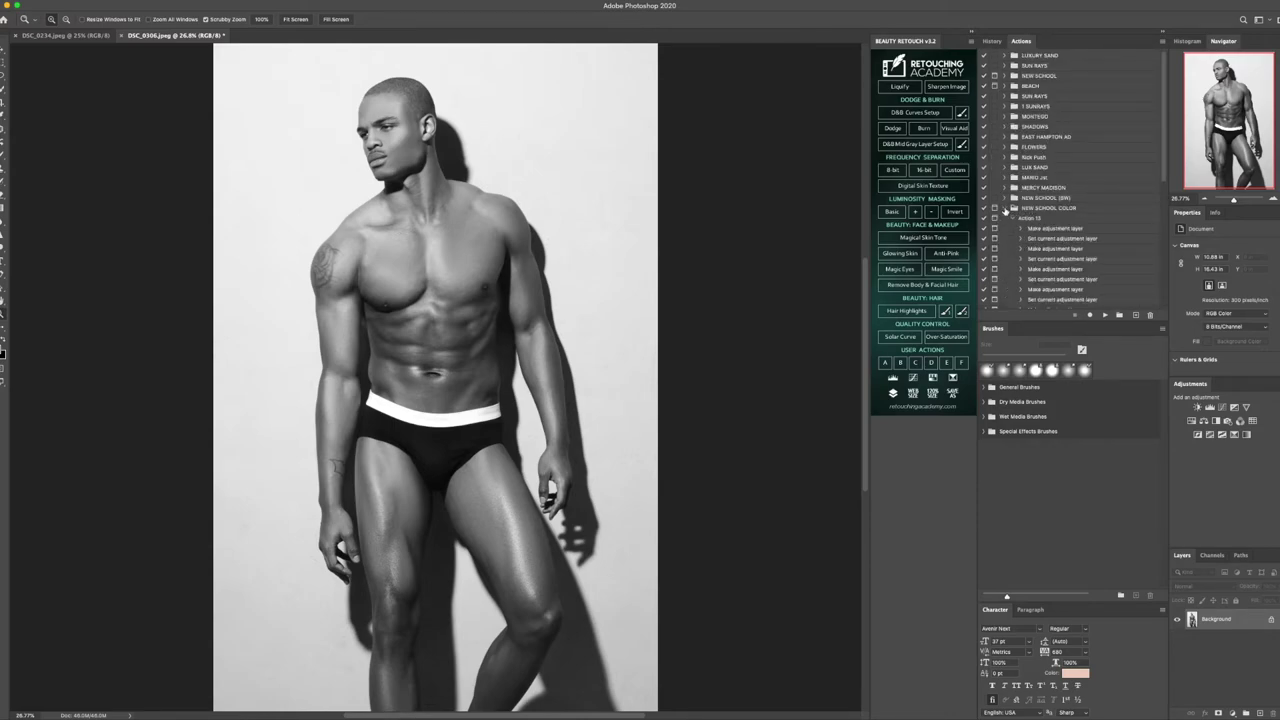
{"action": "left_click", "coordinate": [1045, 219]}
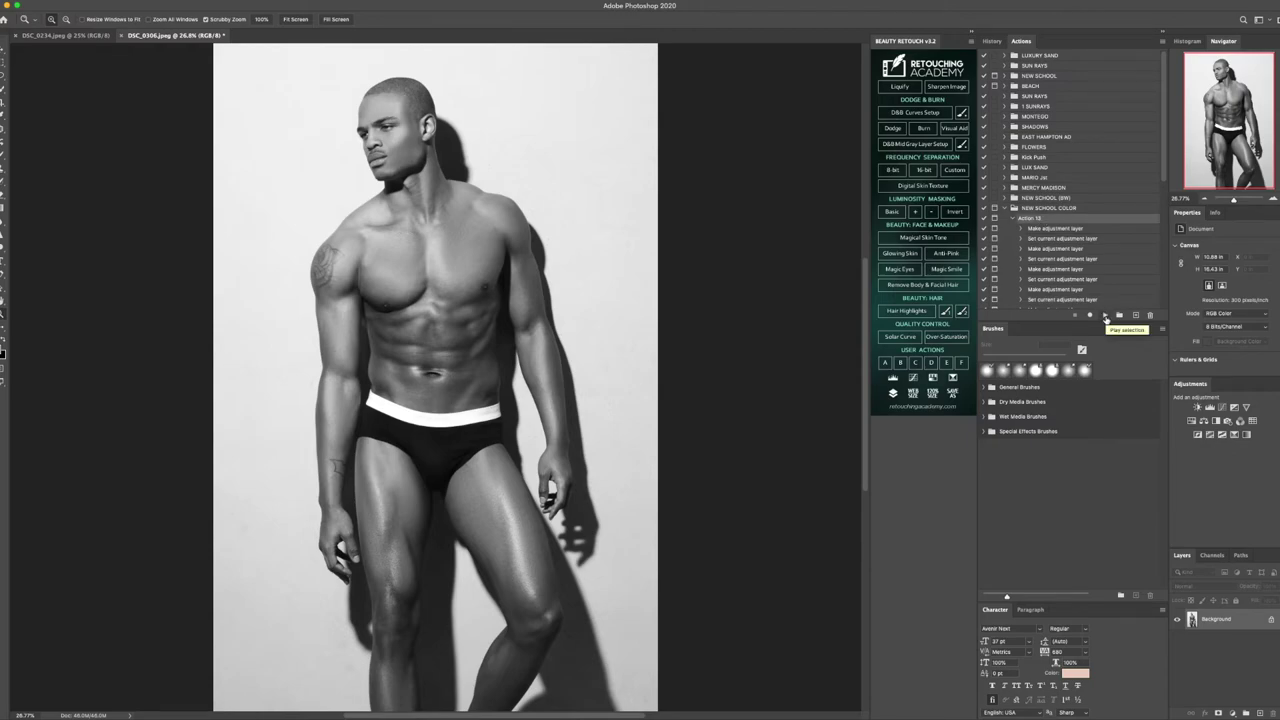
{"action": "left_click", "coordinate": [1105, 316]}
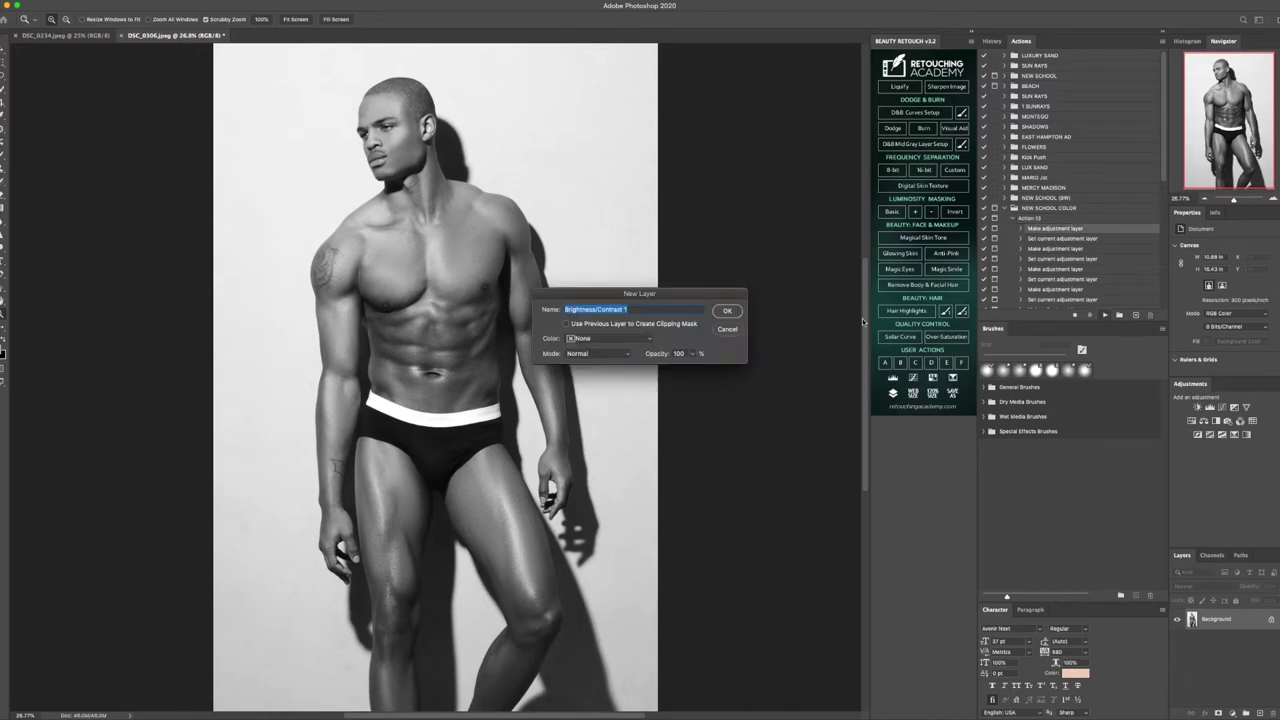
{"action": "left_click", "coordinate": [729, 311]}
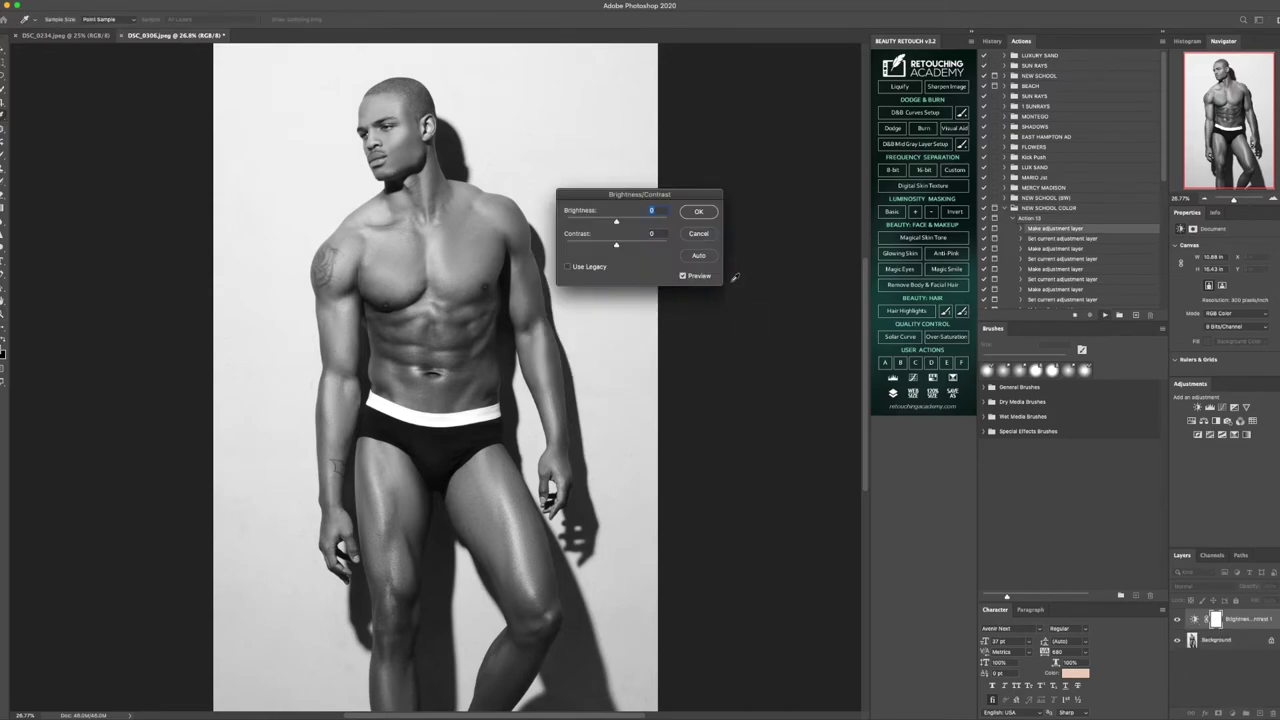
{"action": "left_click", "coordinate": [699, 234]}
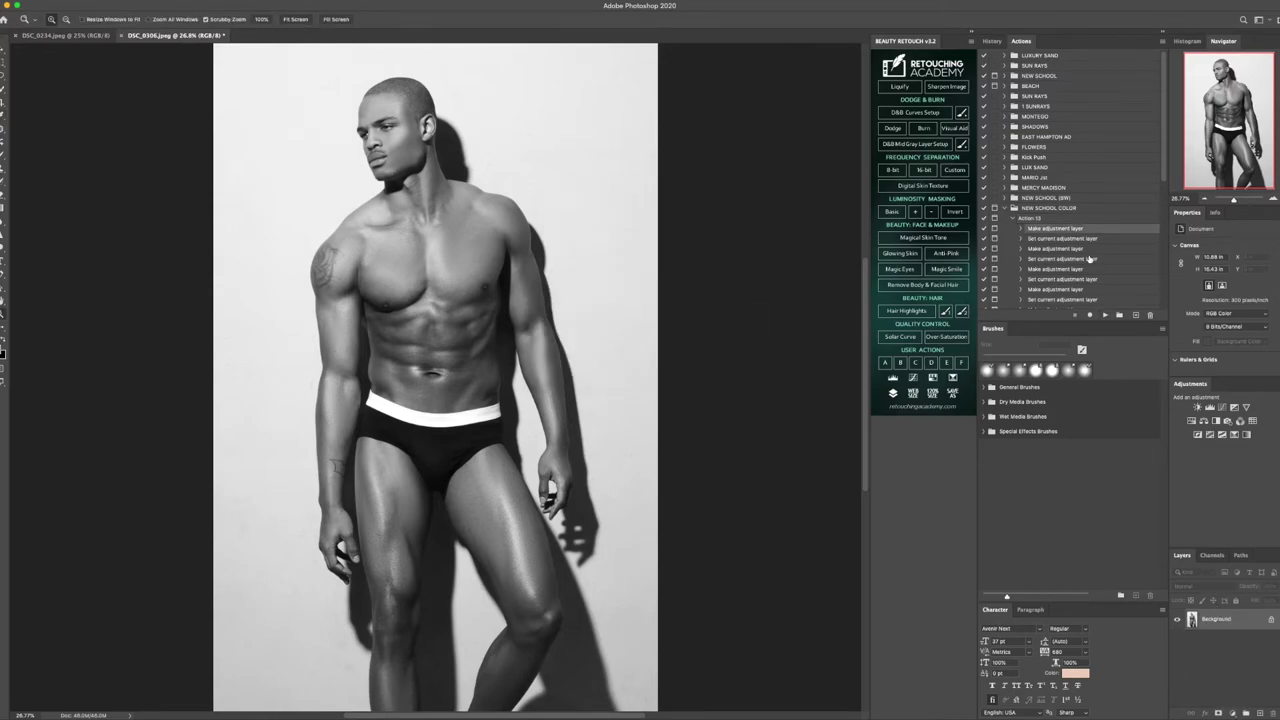
Run Action 13 from the NEW SCHOOL (BW) set instead
{"action": "left_click", "coordinate": [1005, 210]}
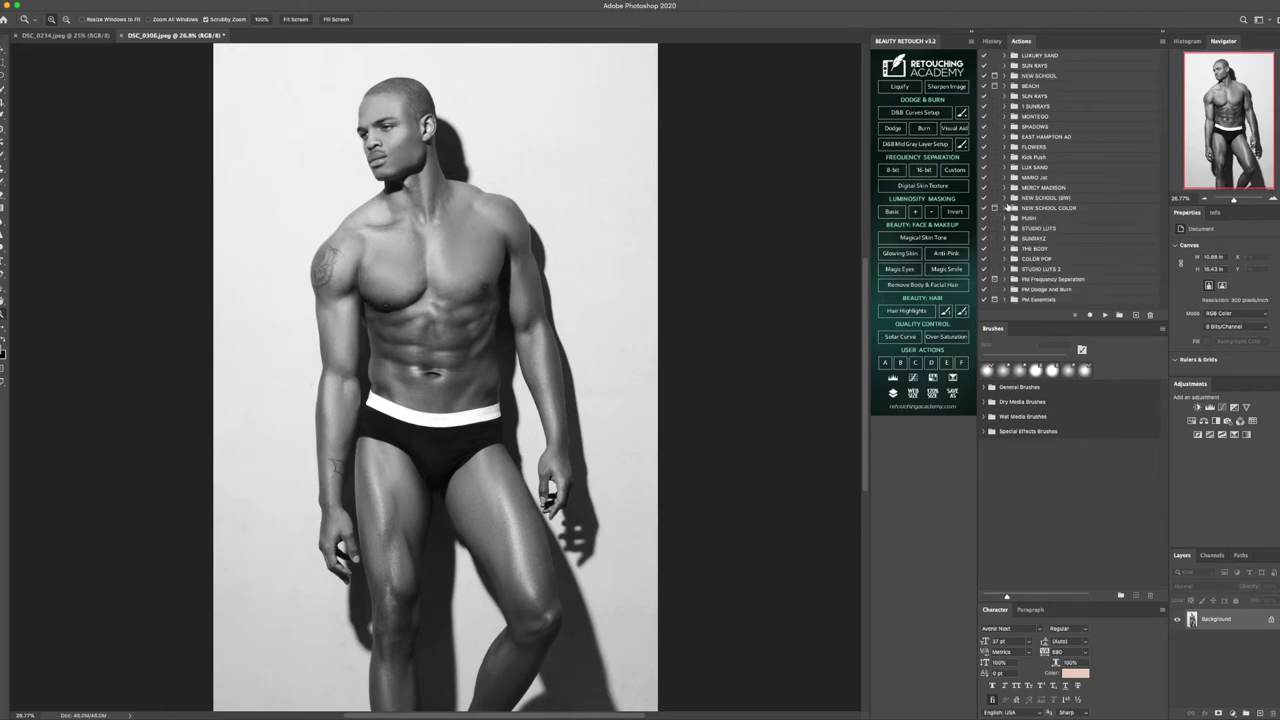
{"action": "left_click", "coordinate": [1005, 198]}
{"action": "left_click", "coordinate": [1035, 208]}
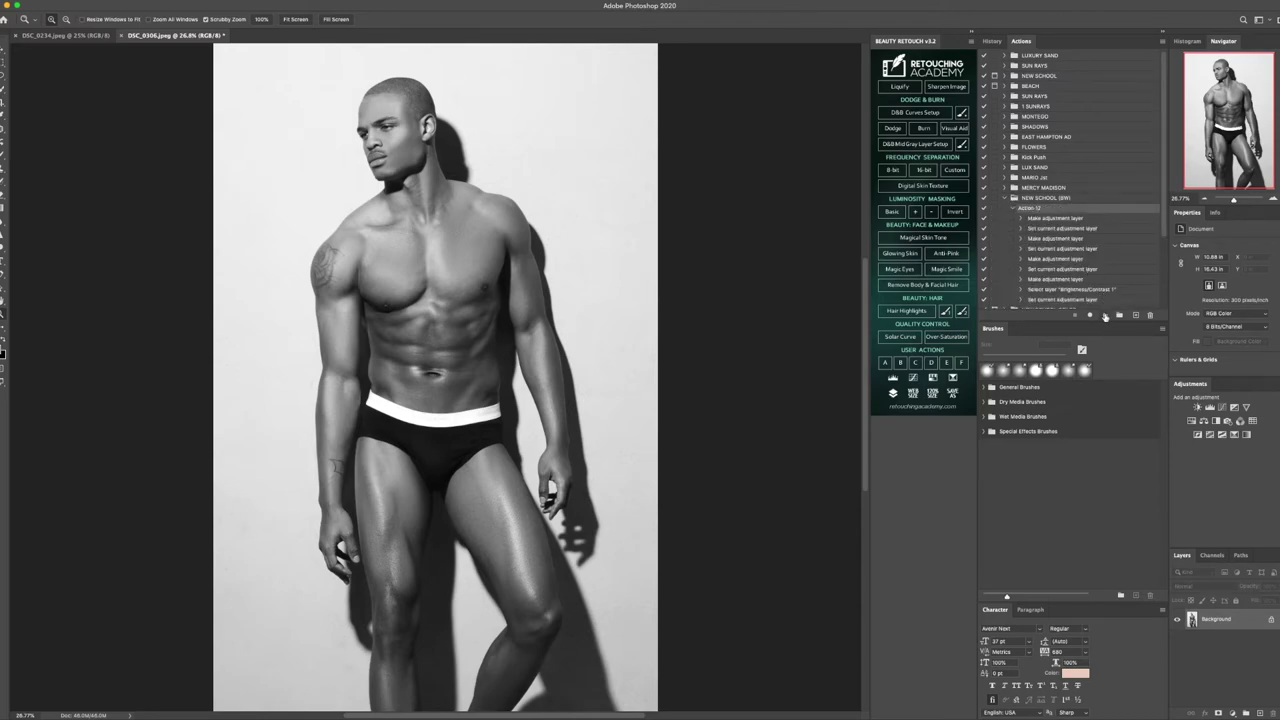
{"action": "left_click", "coordinate": [1105, 315]}
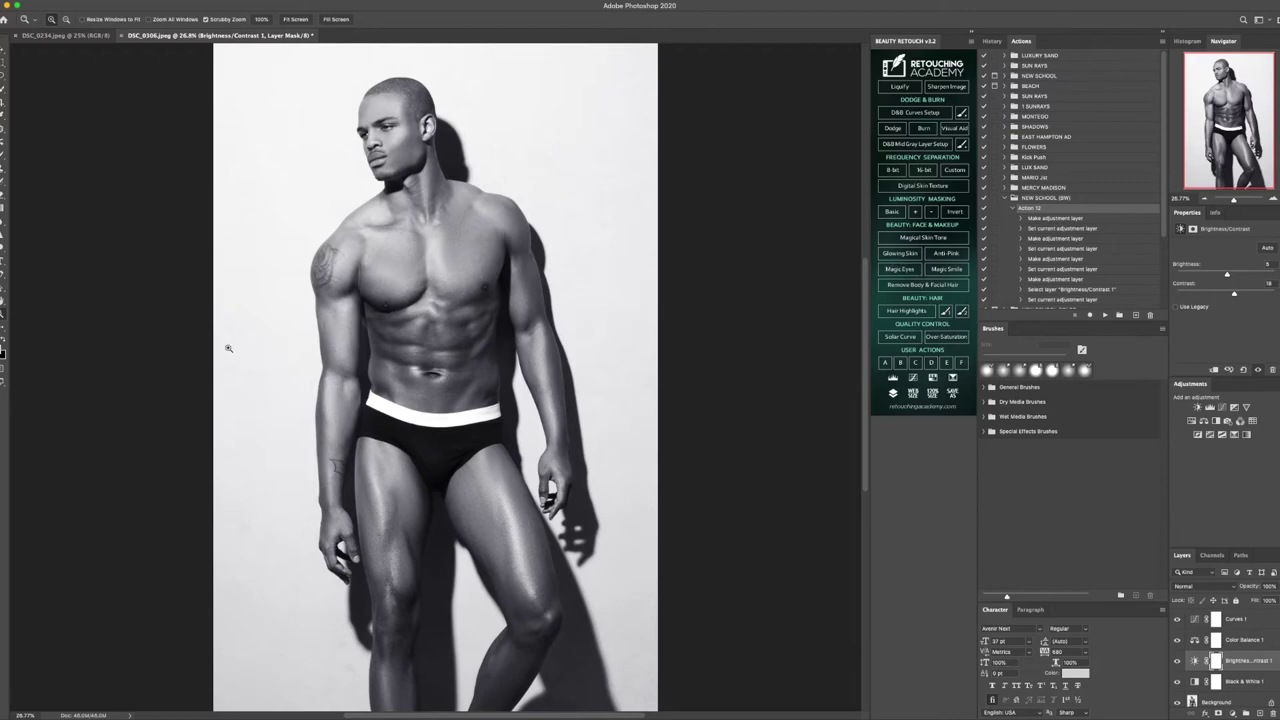
Fit the photo to the window and set up the Dodge tool with an 800 px brush
{"action": "key", "text": "alt"}
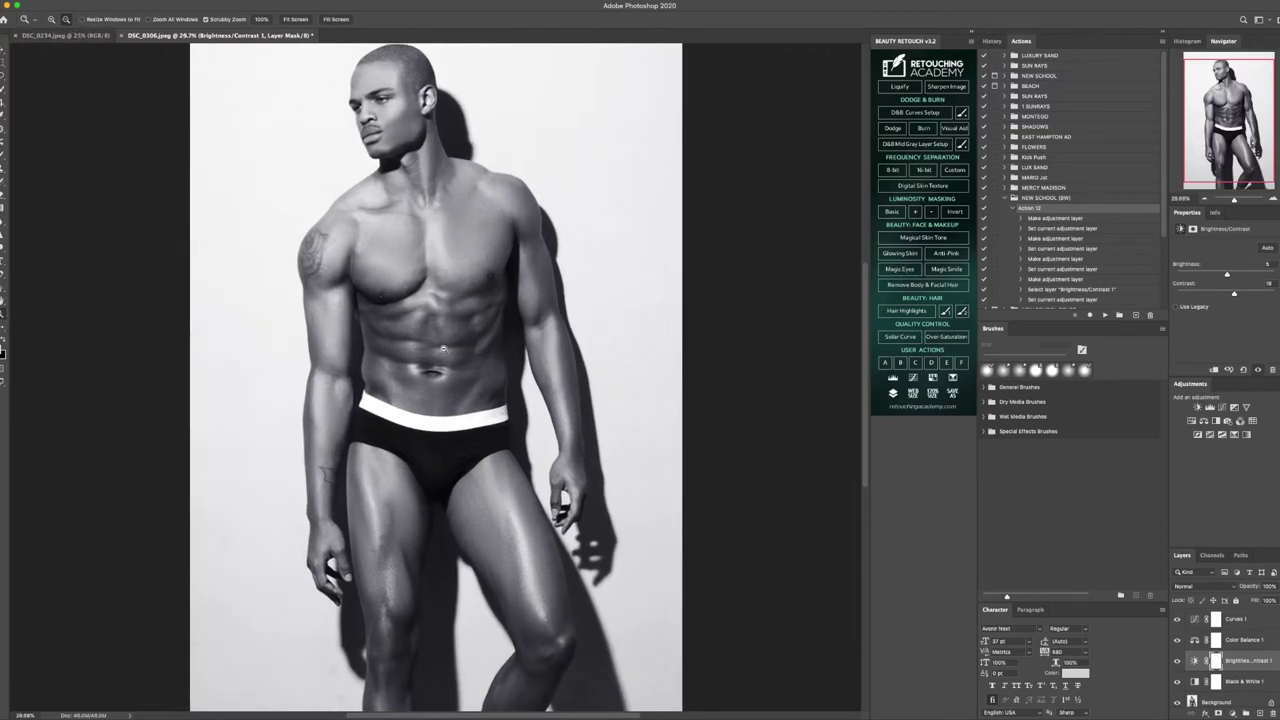
{"action": "left_click", "coordinate": [506, 356], "text": "alt"}
{"action": "left_click", "coordinate": [295, 19]}
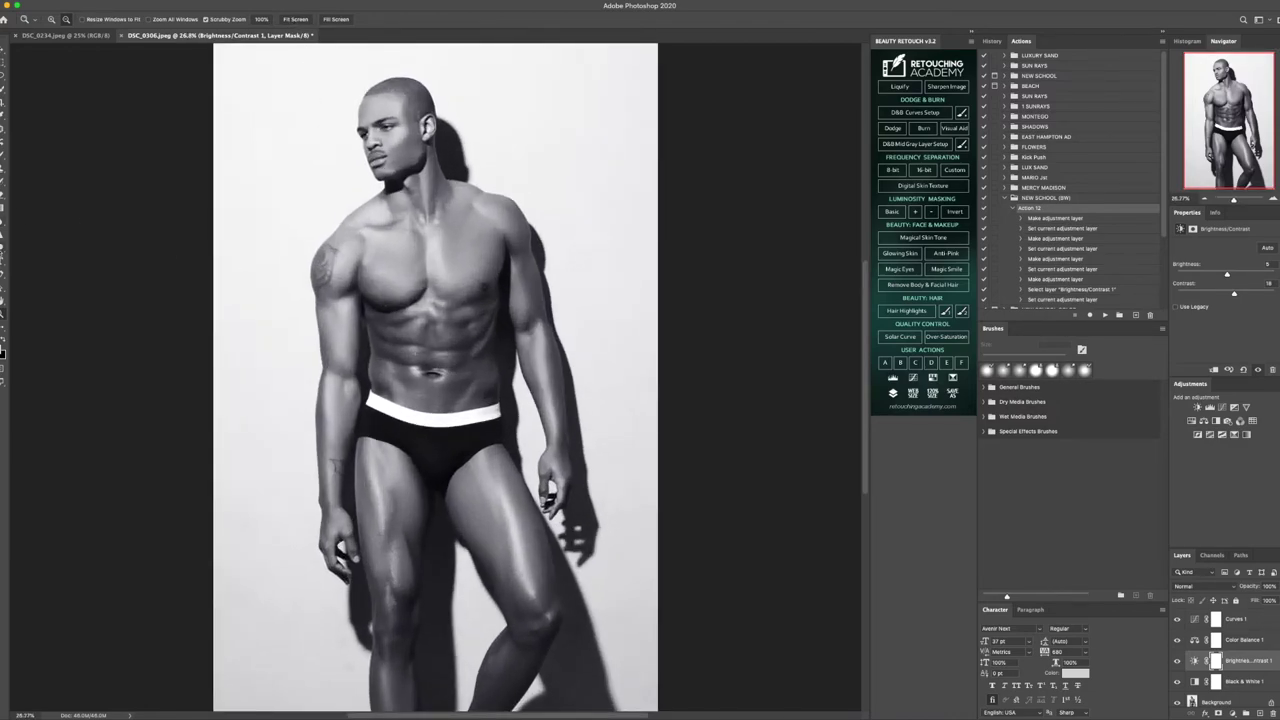
{"action": "left_click", "coordinate": [16, 249]}
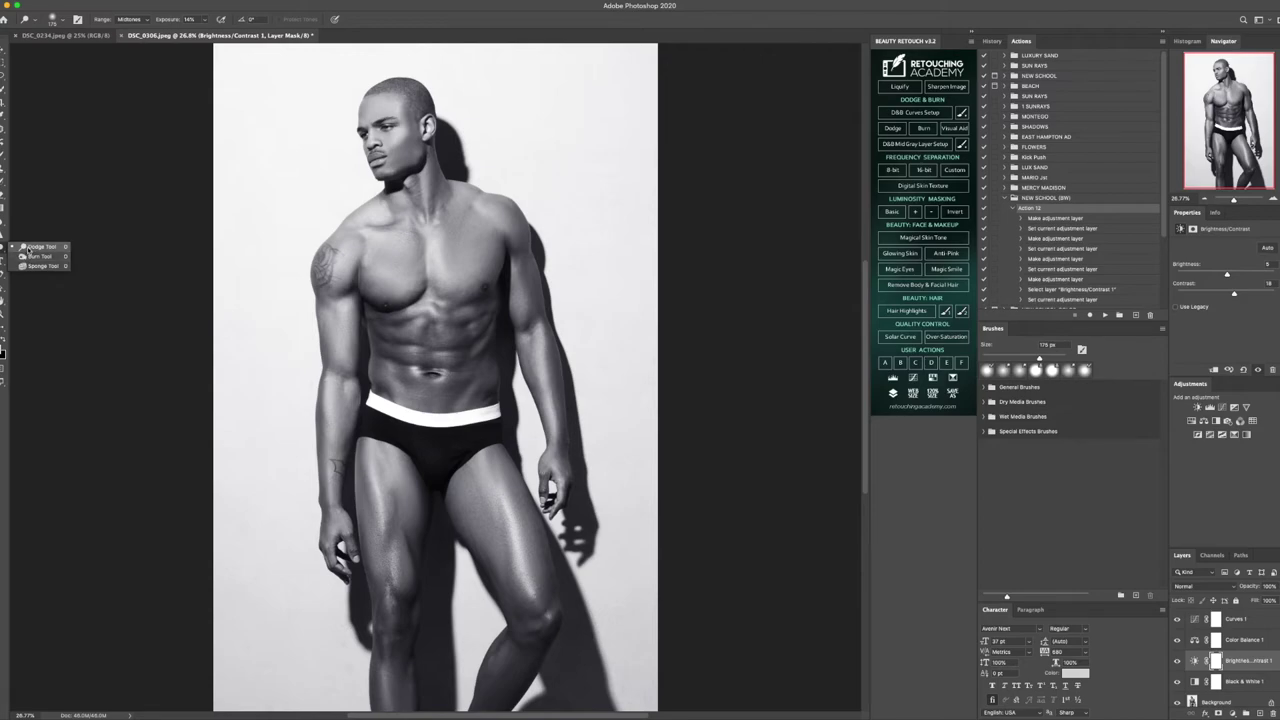
{"action": "left_click", "coordinate": [28, 248]}
{"action": "key", "text": "bracketright"}
{"action": "key", "text": "bracketright"}
{"action": "key", "text": "bracketright"}
{"action": "key", "text": "bracketright"}
{"action": "key", "text": "bracketright"}
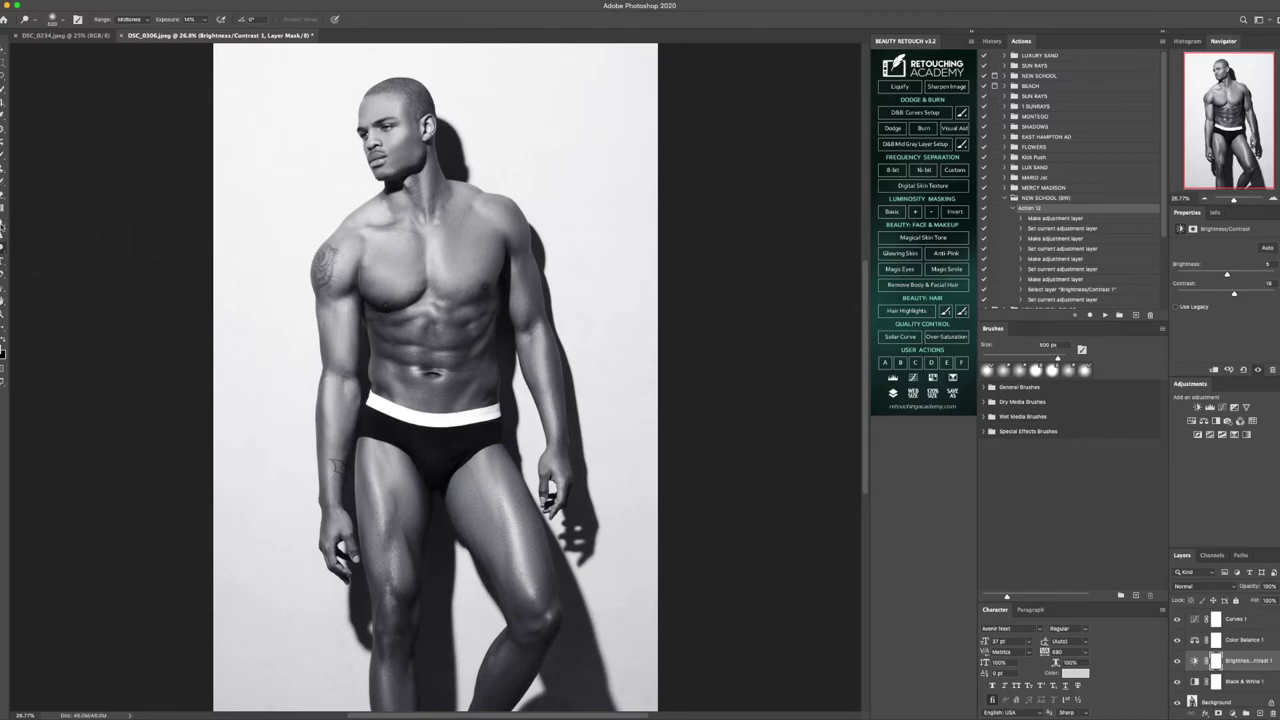
{"action": "key", "text": "bracketright"}
{"action": "key", "text": "bracketright"}
{"action": "key", "text": "bracketright"}
{"action": "key", "text": "bracketleft"}
{"action": "key", "text": "bracketleft"}
On the Background layer, burn torso shadows with brush sizes ranging from 1500 down to 125 px
{"action": "left_click", "coordinate": [1228, 695]}
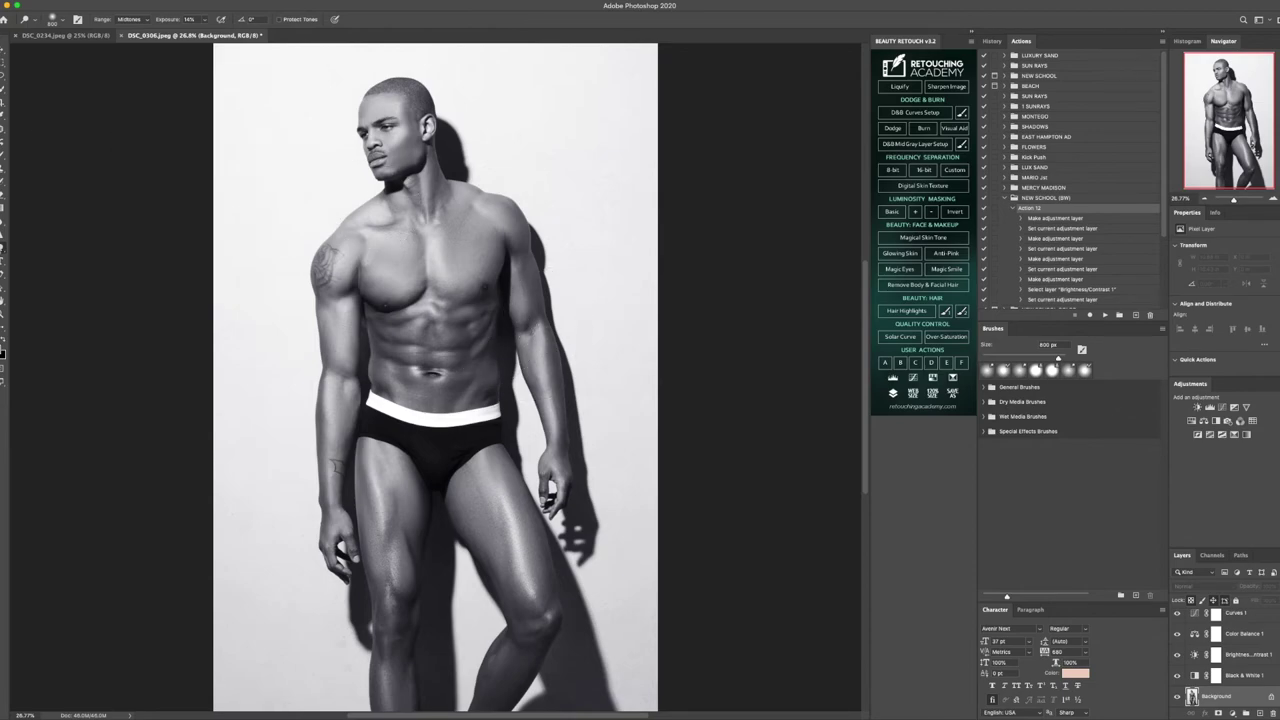
{"action": "left_click", "coordinate": [3, 246]}
{"action": "left_click", "coordinate": [40, 257]}
{"action": "key", "text": "bracketright"}
{"action": "key", "text": "bracketright"}
{"action": "key", "text": "bracketright"}
{"action": "key", "text": "bracketright"}
{"action": "key", "text": "bracketright"}
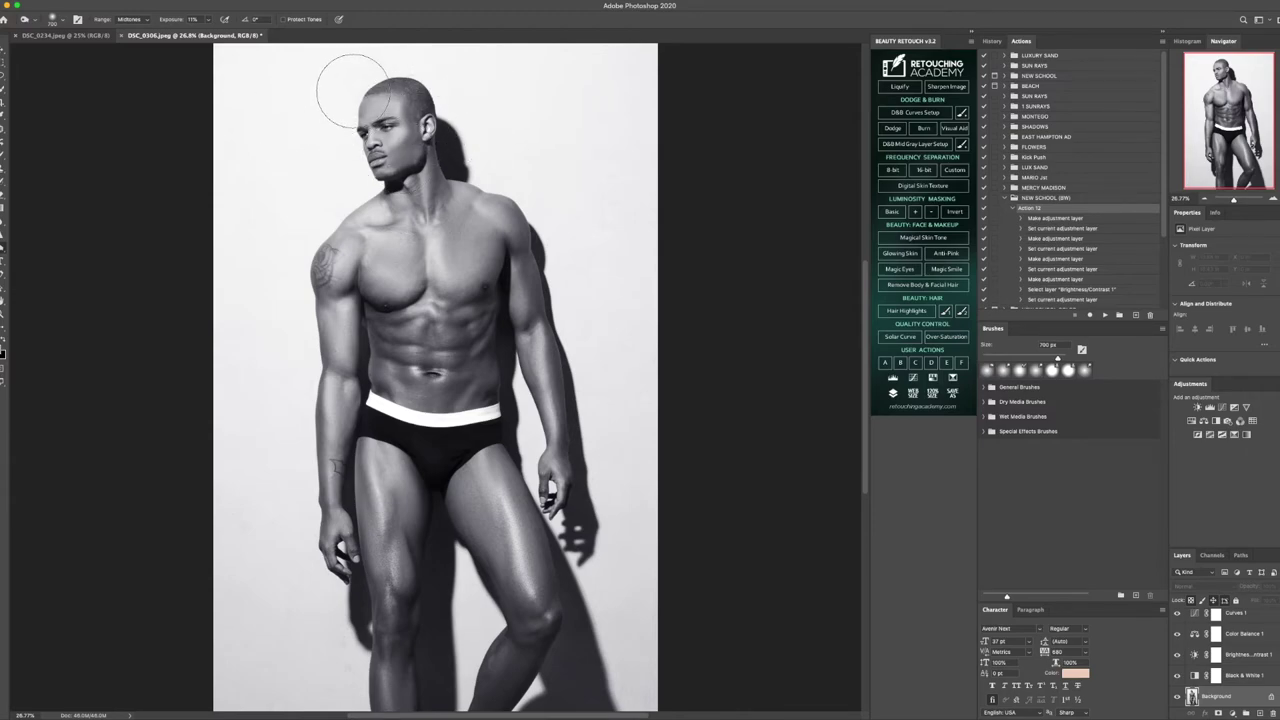
{"action": "key", "text": "bracketright"}
{"action": "key", "text": "bracketright"}
{"action": "key", "text": "bracketright"}
{"action": "key", "text": "bracketright"}
{"action": "key", "text": "bracketright"}
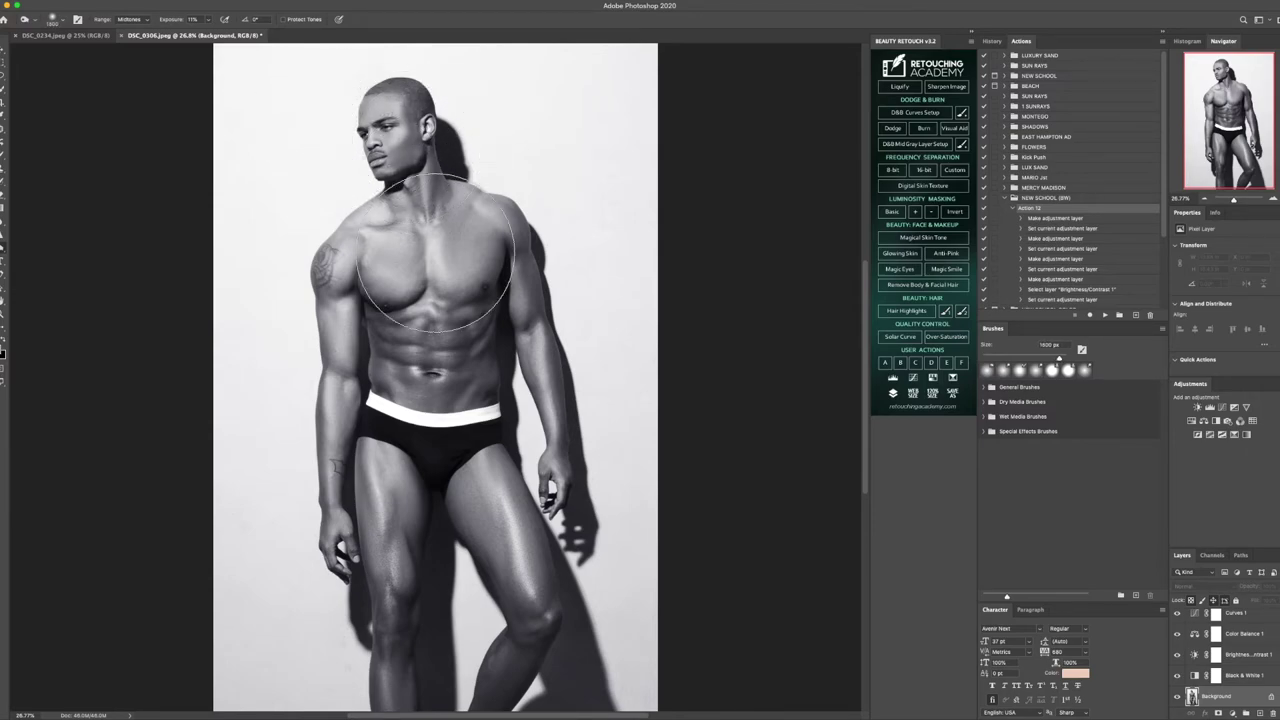
{"action": "key", "text": "bracketleft"}
{"action": "key", "text": "bracketleft"}
{"action": "key", "text": "bracketleft"}
{"action": "key", "text": "bracketleft"}
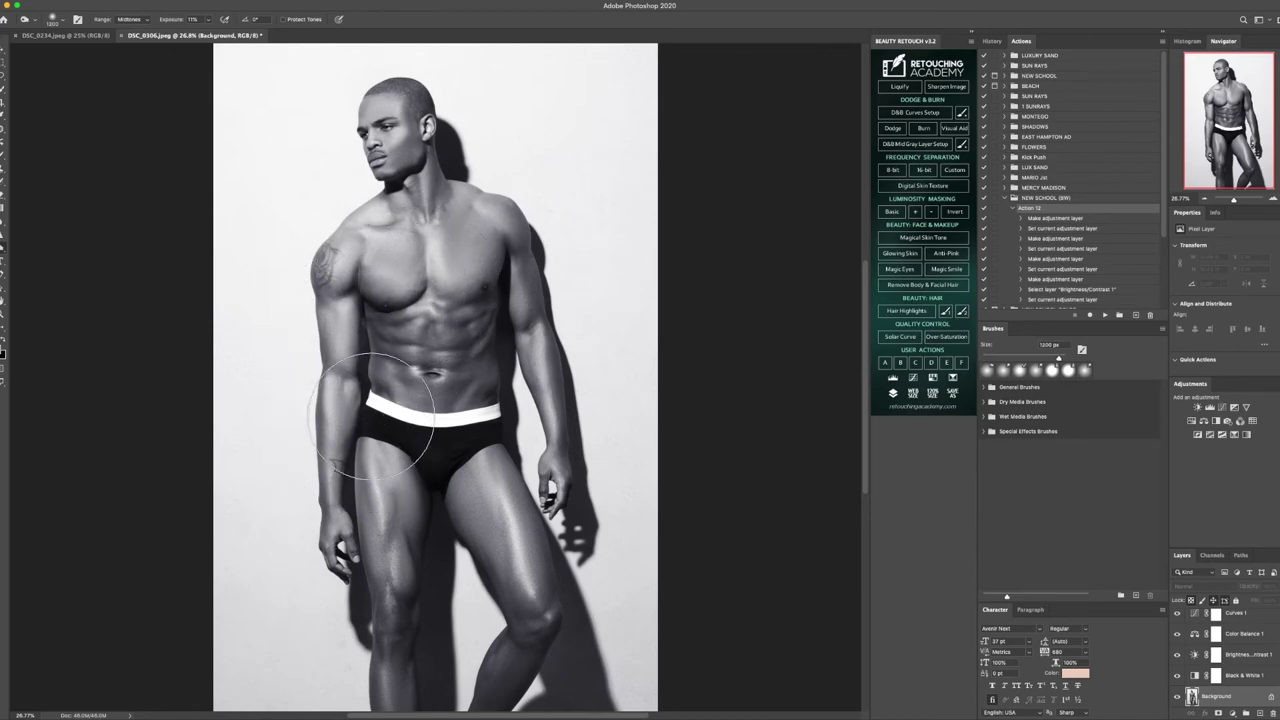
{"action": "key", "text": "bracketleft"}
{"action": "key", "text": "bracketleft"}
{"action": "key", "text": "bracketleft"}
{"action": "key", "text": "bracketleft"}
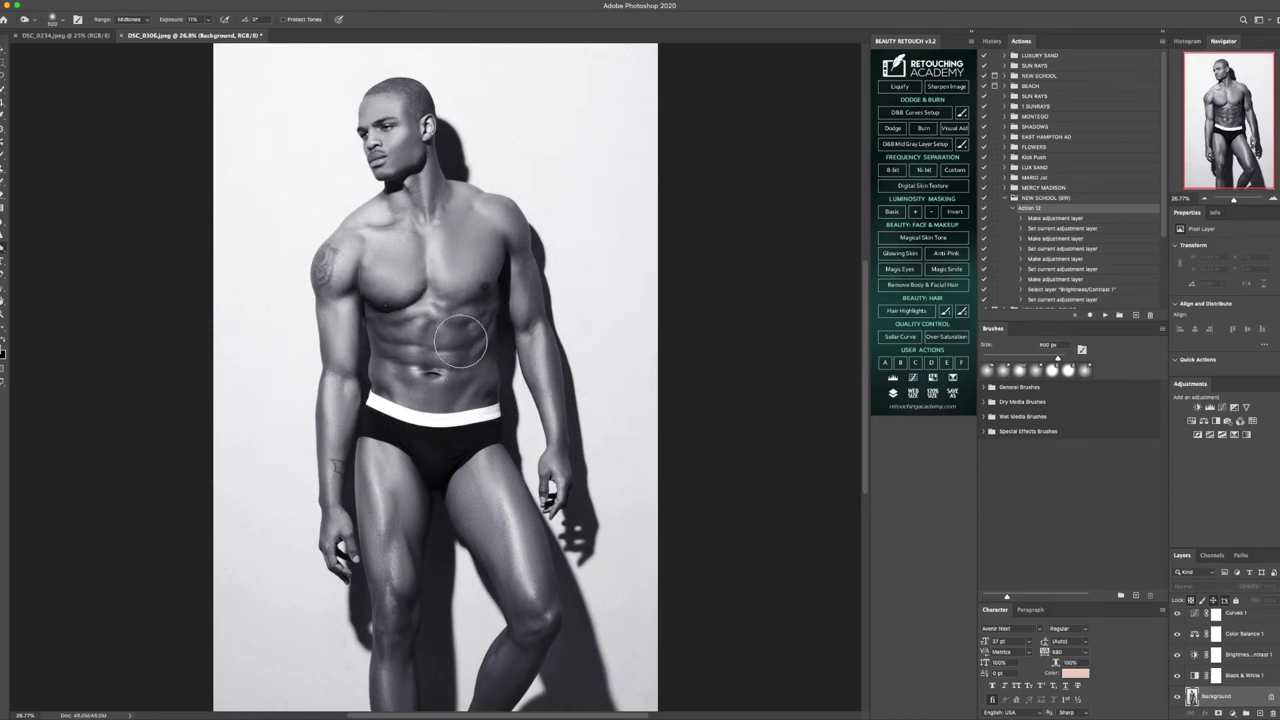
{"action": "key", "text": "bracketleft"}
{"action": "key", "text": "bracketleft"}
{"action": "key", "text": "bracketright"}
{"action": "key", "text": "bracketright"}
{"action": "key", "text": "bracketright"}
{"action": "key", "text": "bracketleft"}
{"action": "key", "text": "bracketleft"}
{"action": "key", "text": "bracketleft"}
{"action": "key", "text": "bracketright"}
{"action": "key", "text": "bracketright"}
{"action": "key", "text": "bracketright"}
{"action": "key", "text": "bracketright"}
Burn the neck shadows with a brush of about 125–175 px
{"action": "right_click", "coordinate": [5, 245]}
{"action": "left_click", "coordinate": [30, 257]}
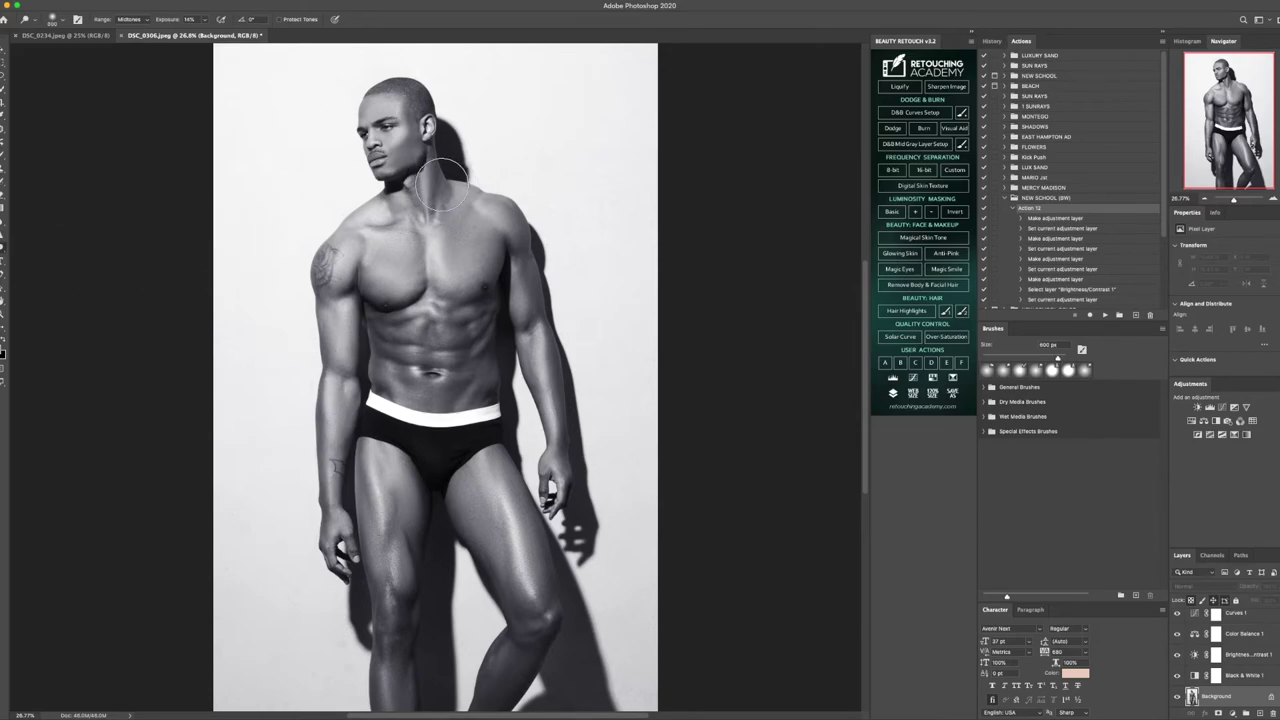
{"action": "key", "text": "bracketleft"}
{"action": "key", "text": "bracketleft"}
{"action": "key", "text": "bracketright"}
{"action": "key", "text": "bracketleft"}
{"action": "key", "text": "bracketright"}
Flatten the adjustment layers into the Background and keep dodging with a 150–170 px brush
{"action": "right_click", "coordinate": [1245, 698]}
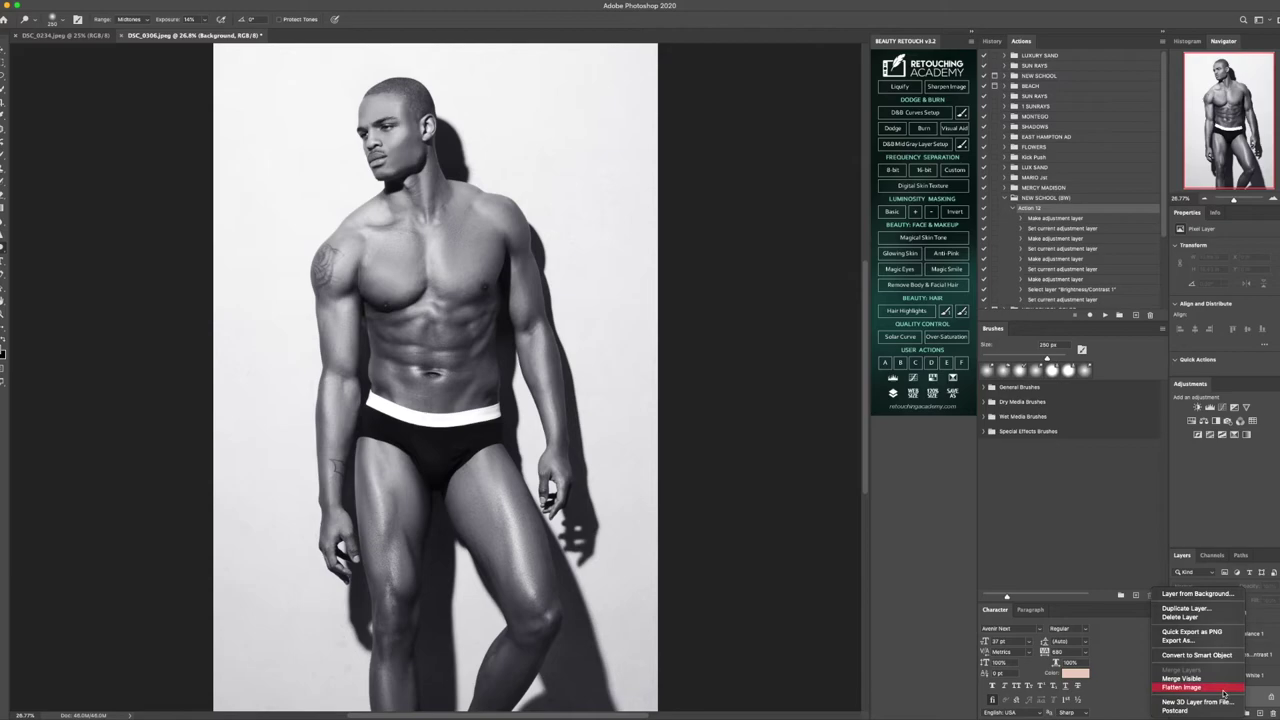
{"action": "left_click", "coordinate": [1200, 690]}
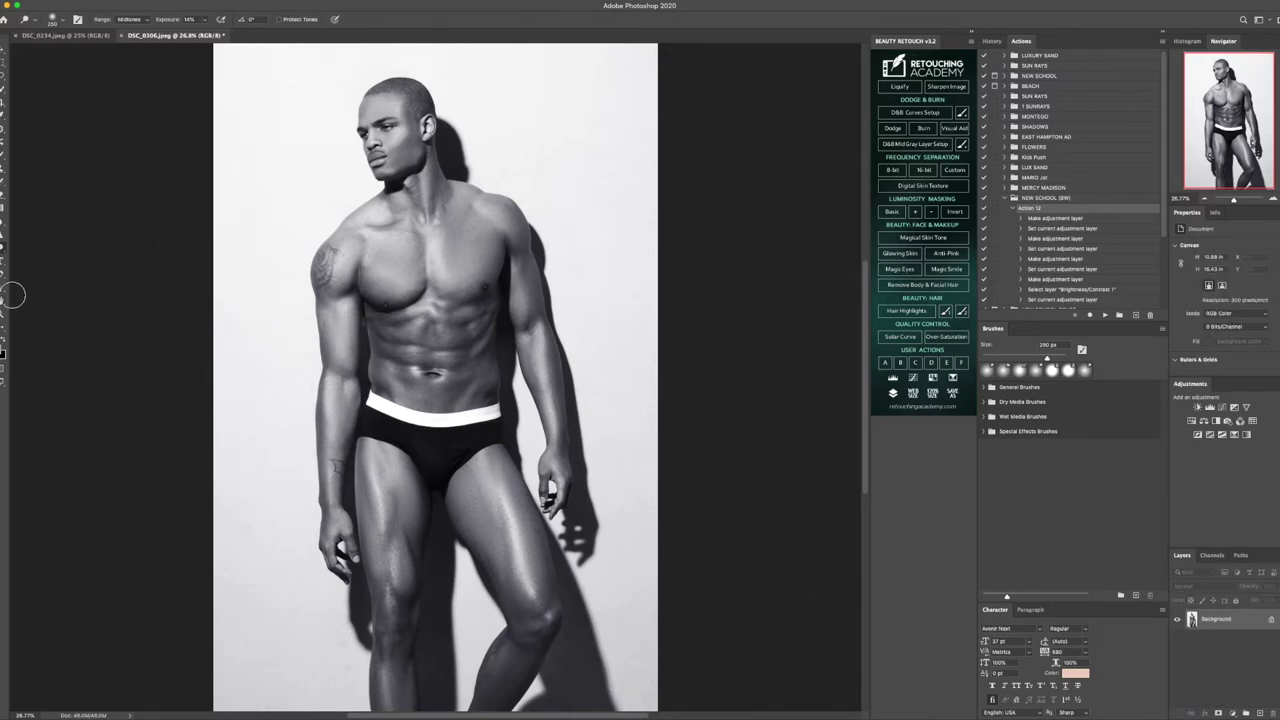
{"action": "key", "text": "bracketleft"}
{"action": "key", "text": "bracketleft"}
{"action": "key", "text": "bracketleft"}
{"action": "key", "text": "bracketleft"}
{"action": "key", "text": "bracketright"}
{"action": "key", "text": "bracketright"}
{"action": "key", "text": "bracketright"}
{"action": "key", "text": "bracketright"}
Undo the last dodge stroke in History, then redo it and the following strokes
{"action": "left_click", "coordinate": [991, 41]}
{"action": "left_click", "coordinate": [1018, 289]}
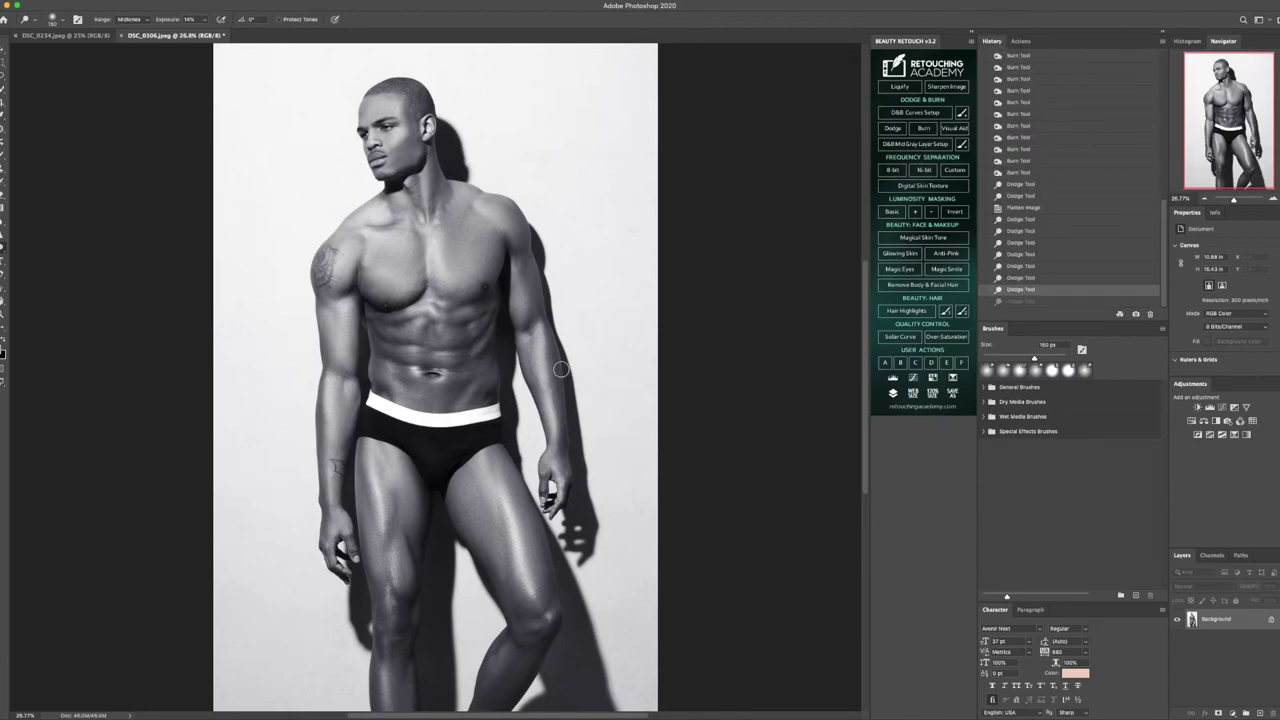
{"action": "key", "text": "super+shift+z"}
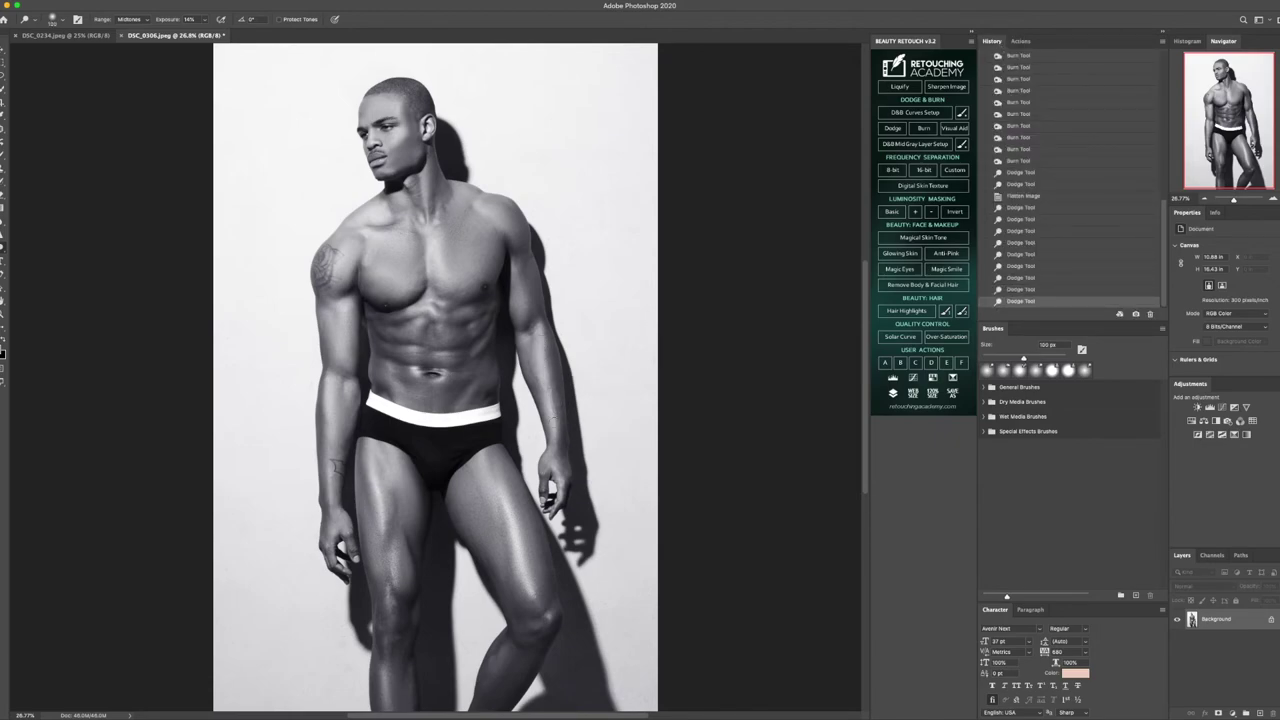
{"action": "key", "text": "super+shift+z"}
{"action": "key", "text": "super+shift+z"}
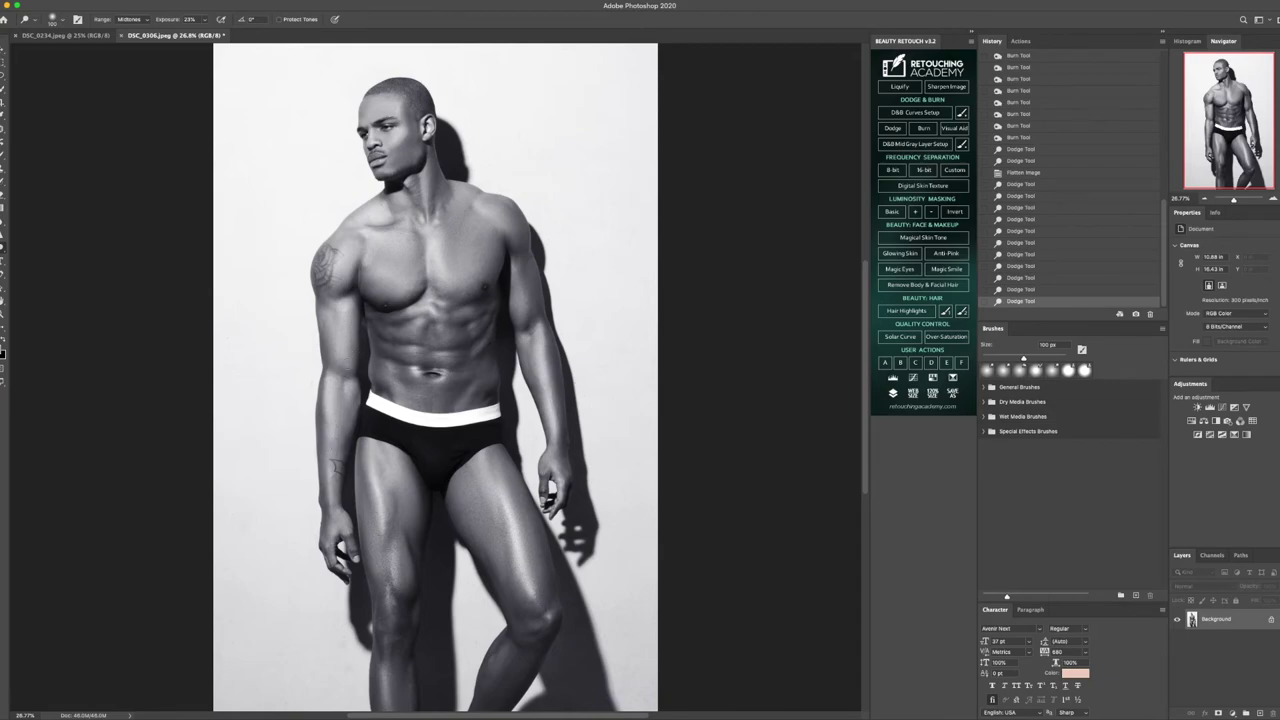
{"action": "key", "text": "super+shift+z"}
Continue dodging highlights on the chest and face, adjusting the brush between 80 and 175 px
{"action": "key", "text": "bracketright"}
{"action": "key", "text": "super+shift+z"}
{"action": "key", "text": "bracketleft"}
{"action": "key", "text": "bracketleft"}
{"action": "key", "text": "bracketleft"}
{"action": "key", "text": "super+shift+z"}
{"action": "key", "text": "bracketright"}
{"action": "key", "text": "bracketright"}
{"action": "key", "text": "bracketright"}
{"action": "key", "text": "bracketright"}
{"action": "key", "text": "bracketright"}
{"action": "key", "text": "super+shift+z"}
{"action": "key", "text": "bracketleft"}
{"action": "key", "text": "bracketleft"}
{"action": "key", "text": "super+shift+z"}
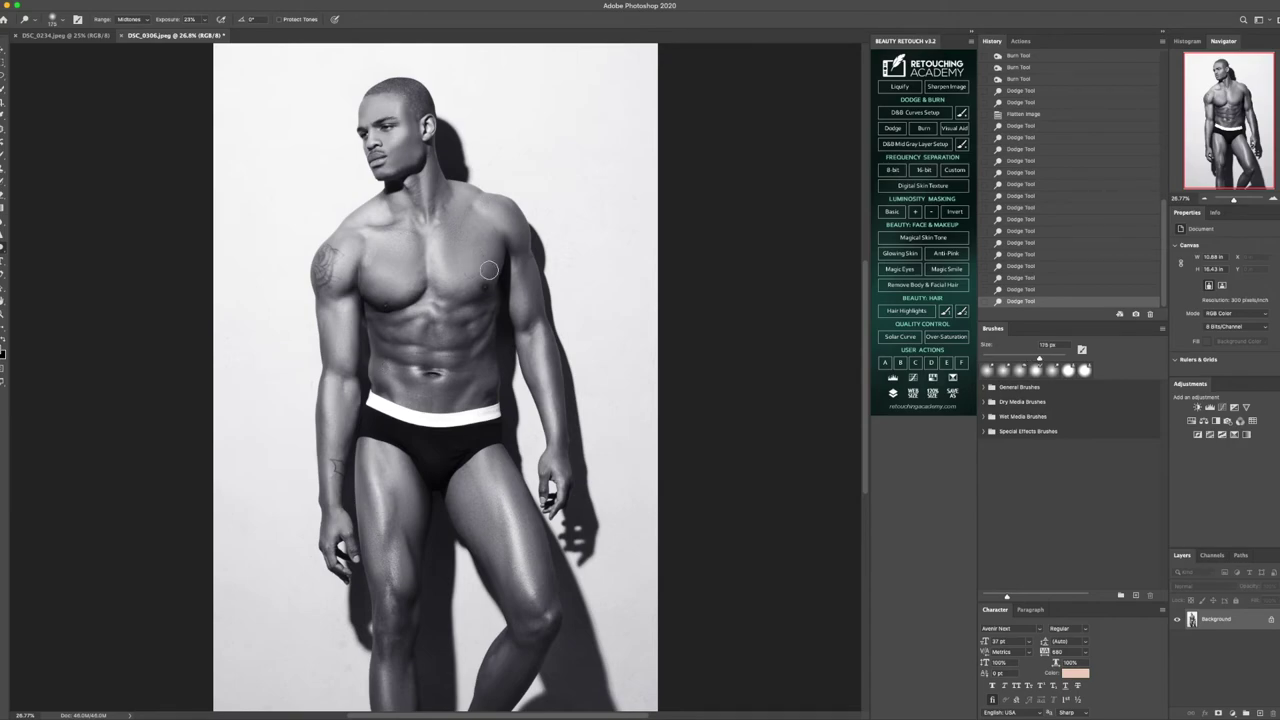
{"action": "key", "text": "bracketleft"}
{"action": "key", "text": "super+shift+z"}
{"action": "key", "text": "super+shift+z"}
{"action": "key", "text": "super+shift+z"}
{"action": "key", "text": "super+shift+z"}
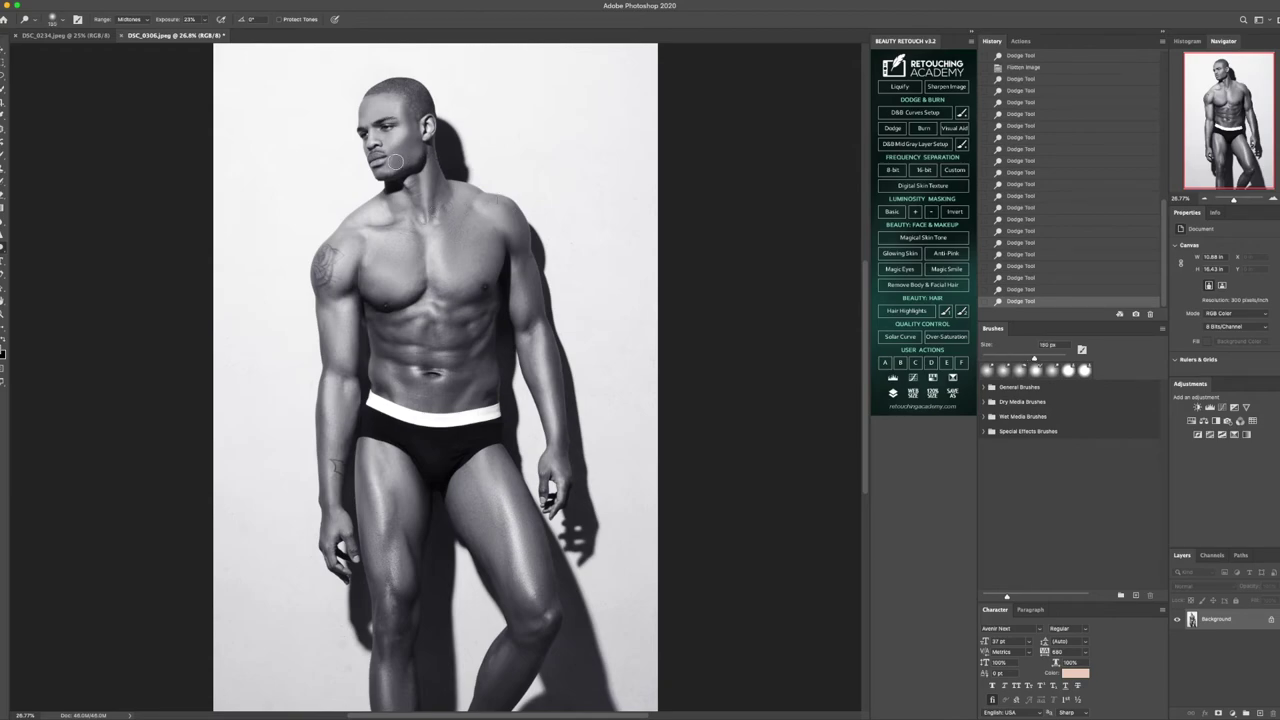
{"action": "key", "text": "super+shift+z"}
{"action": "key", "text": "bracketleft"}
{"action": "key", "text": "bracketleft"}
{"action": "left_click", "coordinate": [3, 313]}
Apply Lens Correction with the NIKON CORPORATION, NIKON D700, 24.0-70.0 mm f/2.8 lens profile
{"action": "left_click", "coordinate": [406, 344], "text": "alt"}
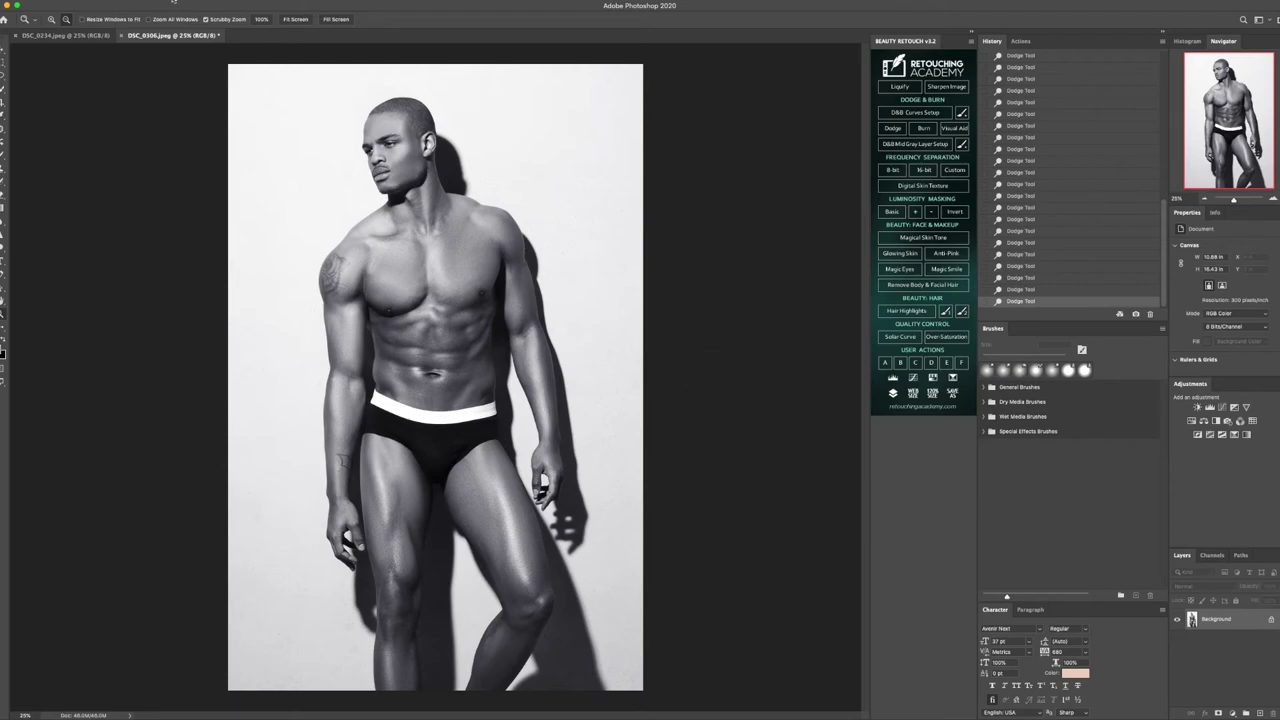
{"action": "left_click", "coordinate": [223, 3]}
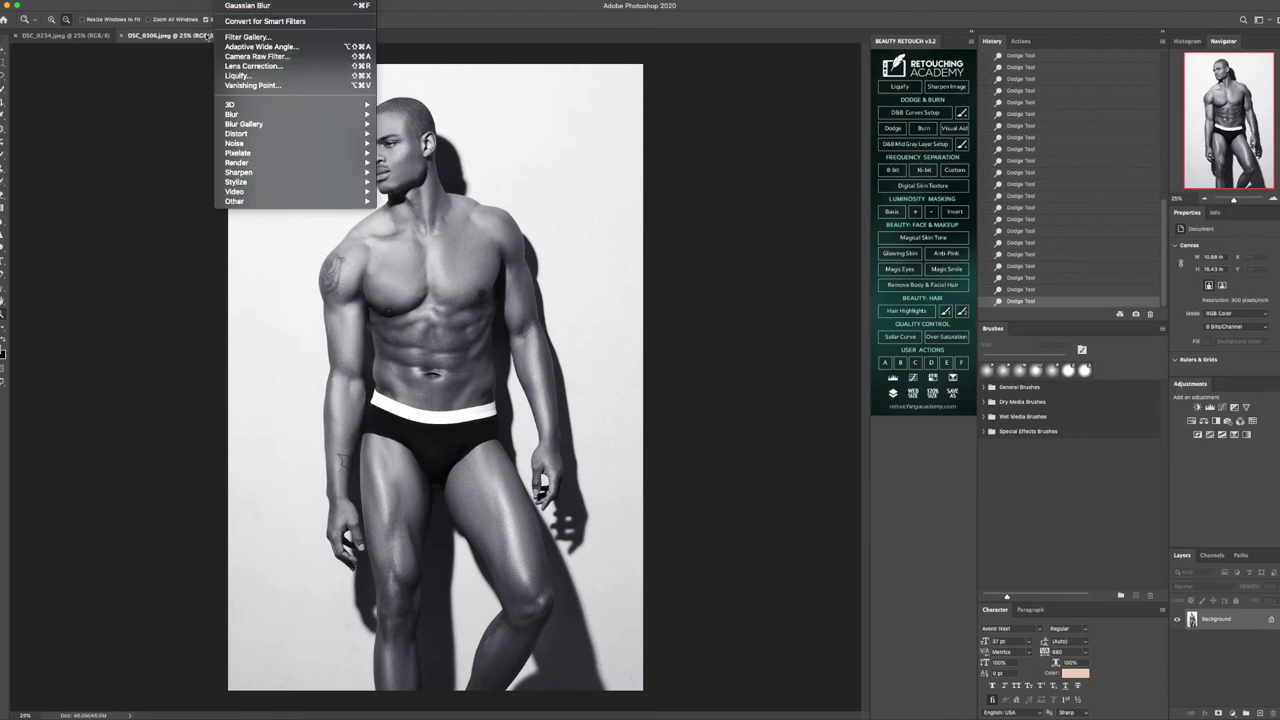
{"action": "left_click", "coordinate": [259, 67]}
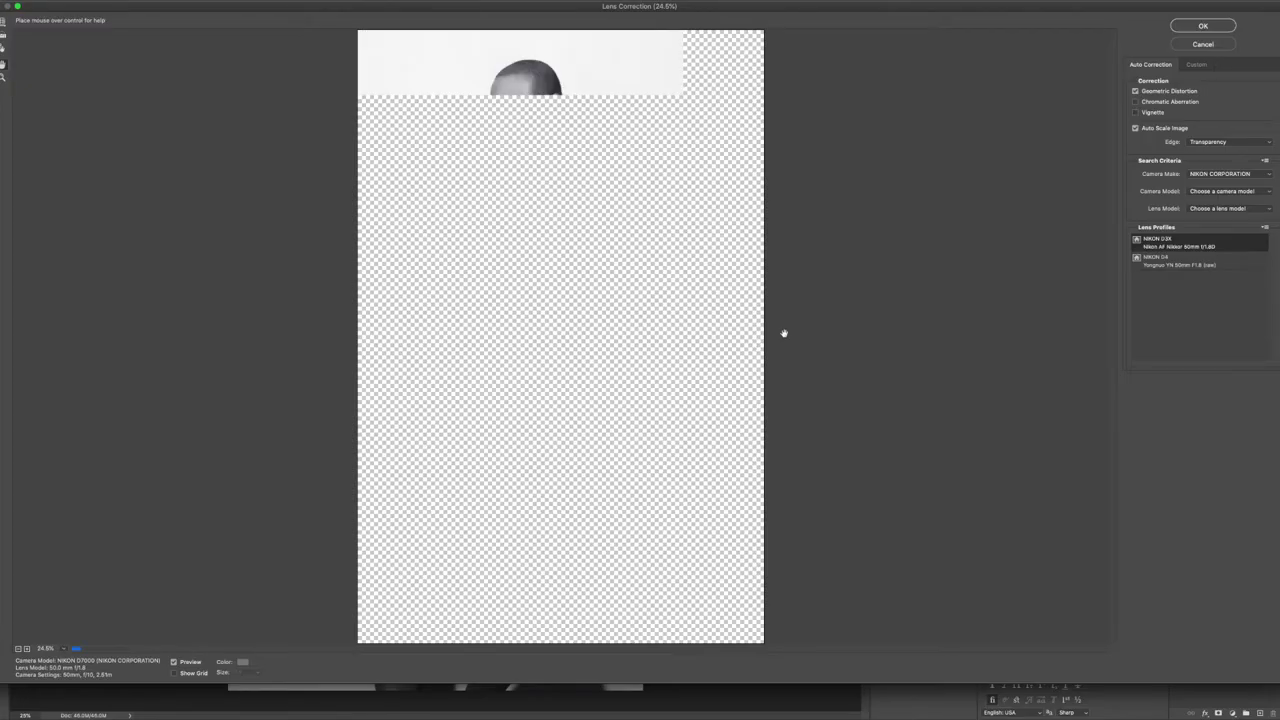
{"action": "left_click", "coordinate": [1211, 175]}
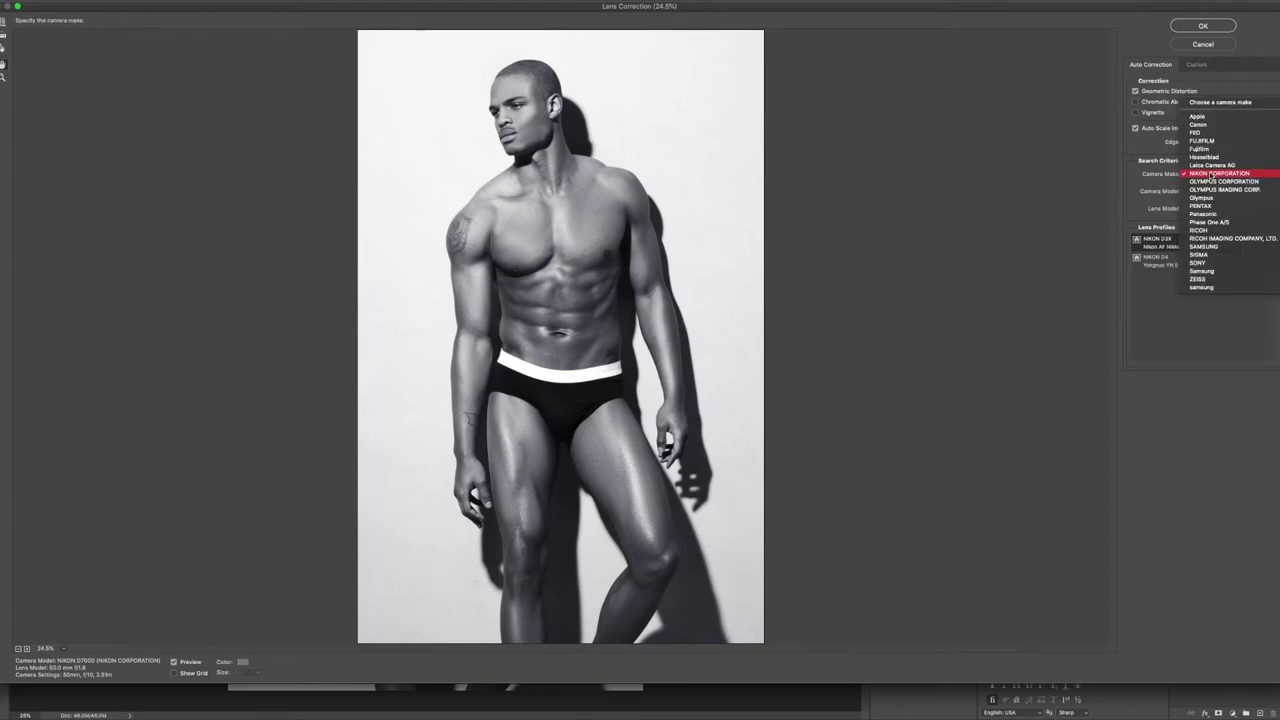
{"action": "left_click", "coordinate": [1217, 176]}
{"action": "left_click", "coordinate": [1218, 191]}
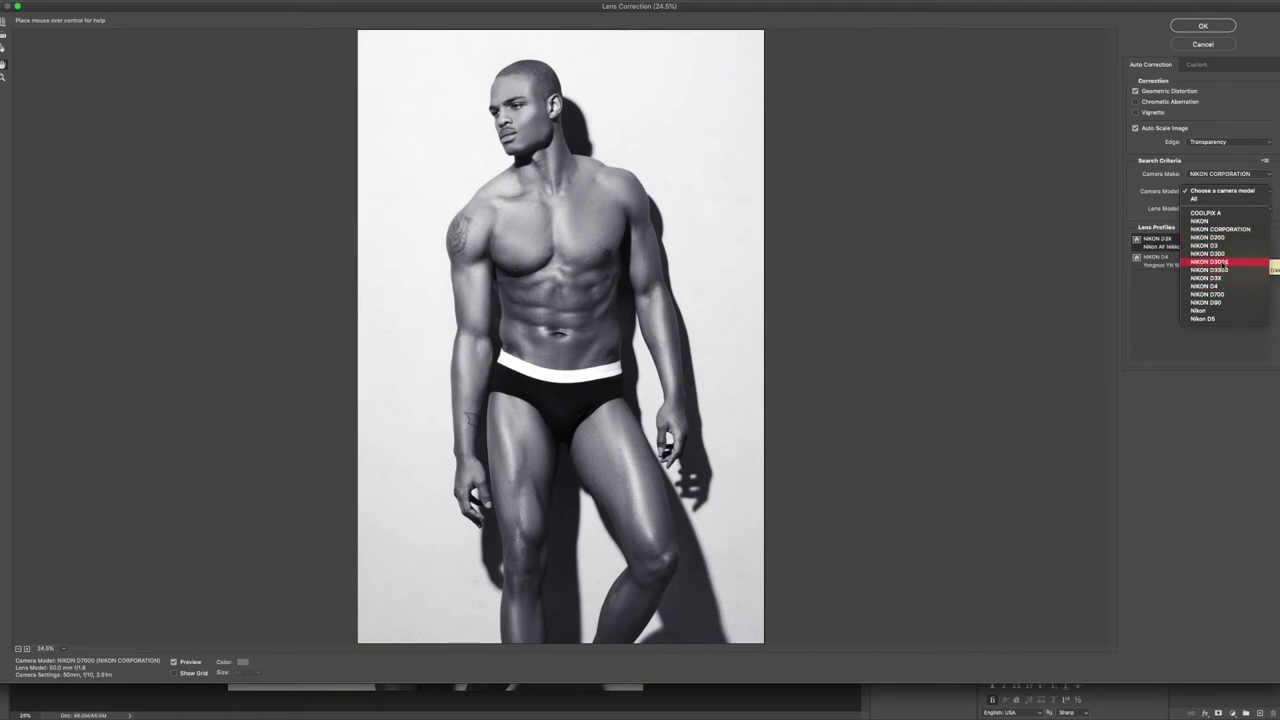
{"action": "left_click", "coordinate": [1208, 294]}
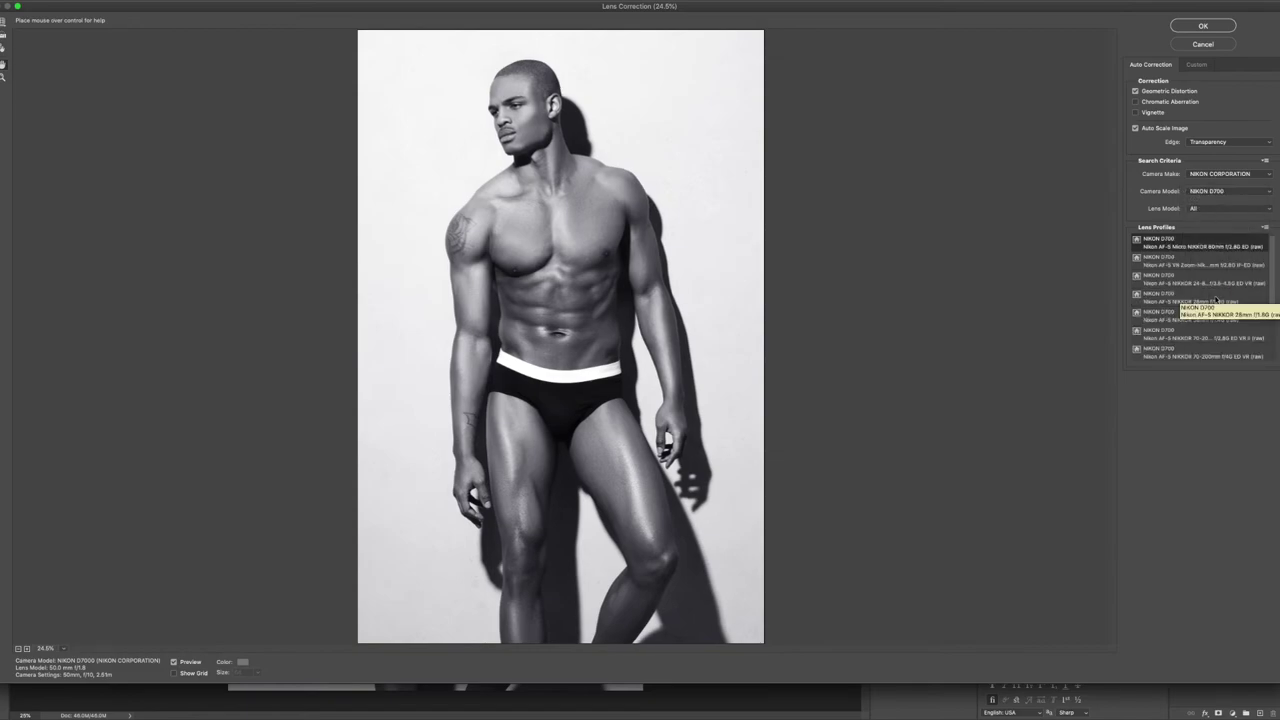
{"action": "left_click", "coordinate": [1217, 208]}
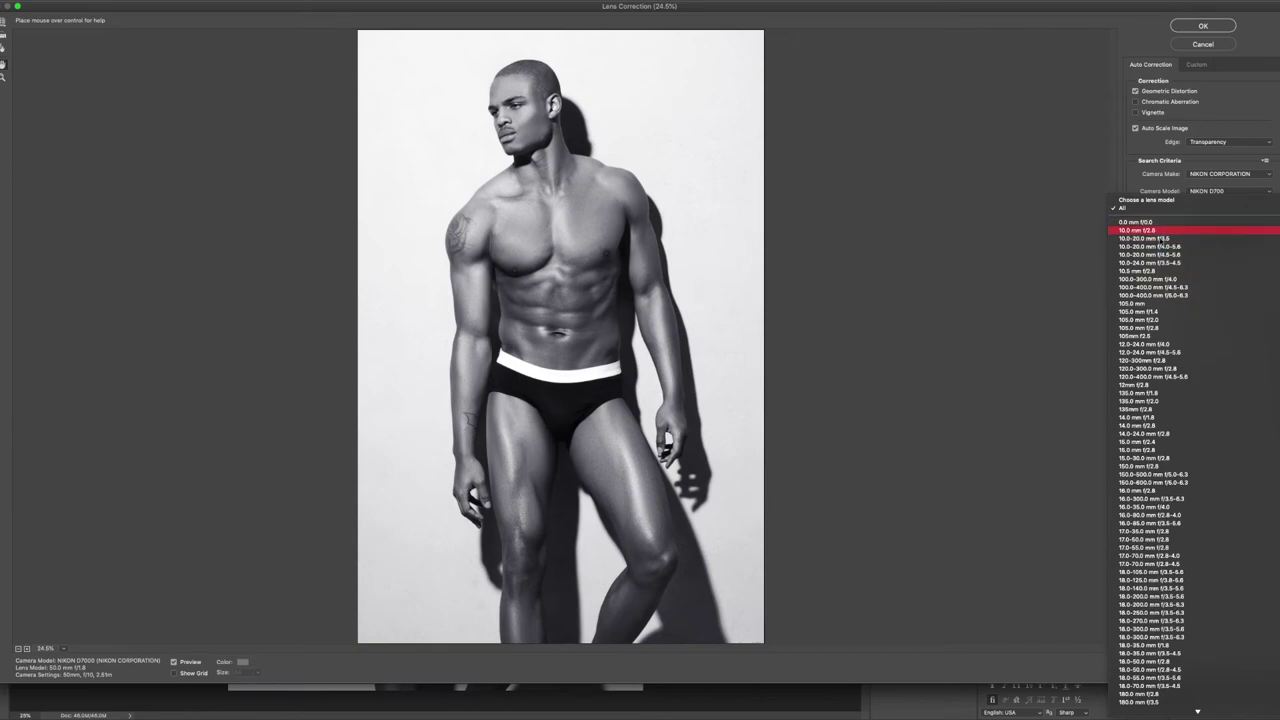
{"action": "scroll", "coordinate": [1205, 539], "scroll_direction": "down", "scroll_amount": 10}
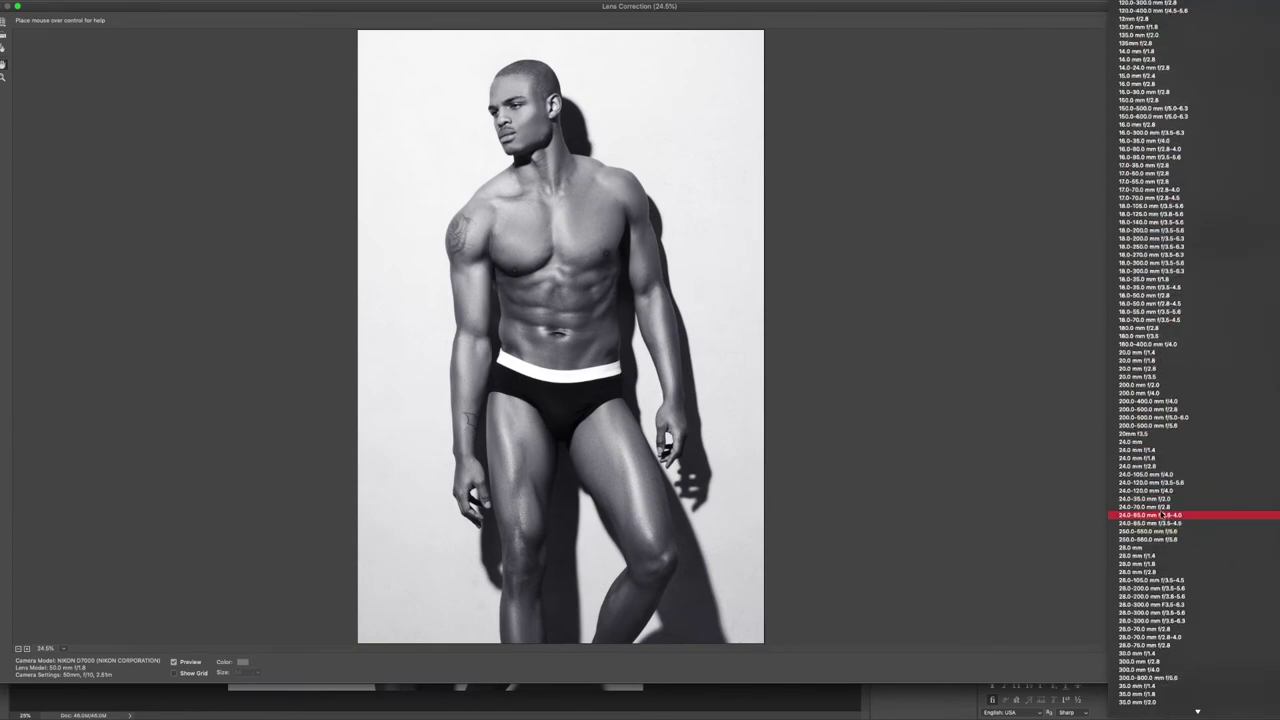
{"action": "left_click", "coordinate": [1160, 507]}
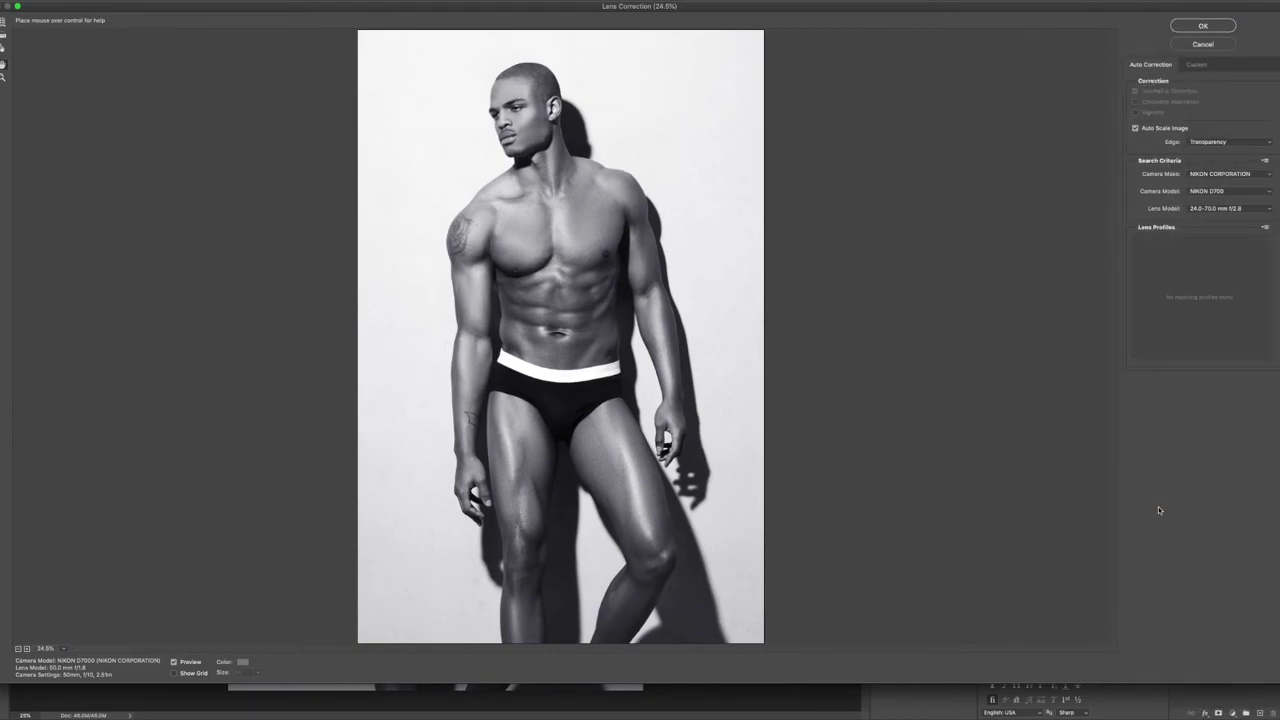
{"action": "left_click", "coordinate": [1203, 28]}
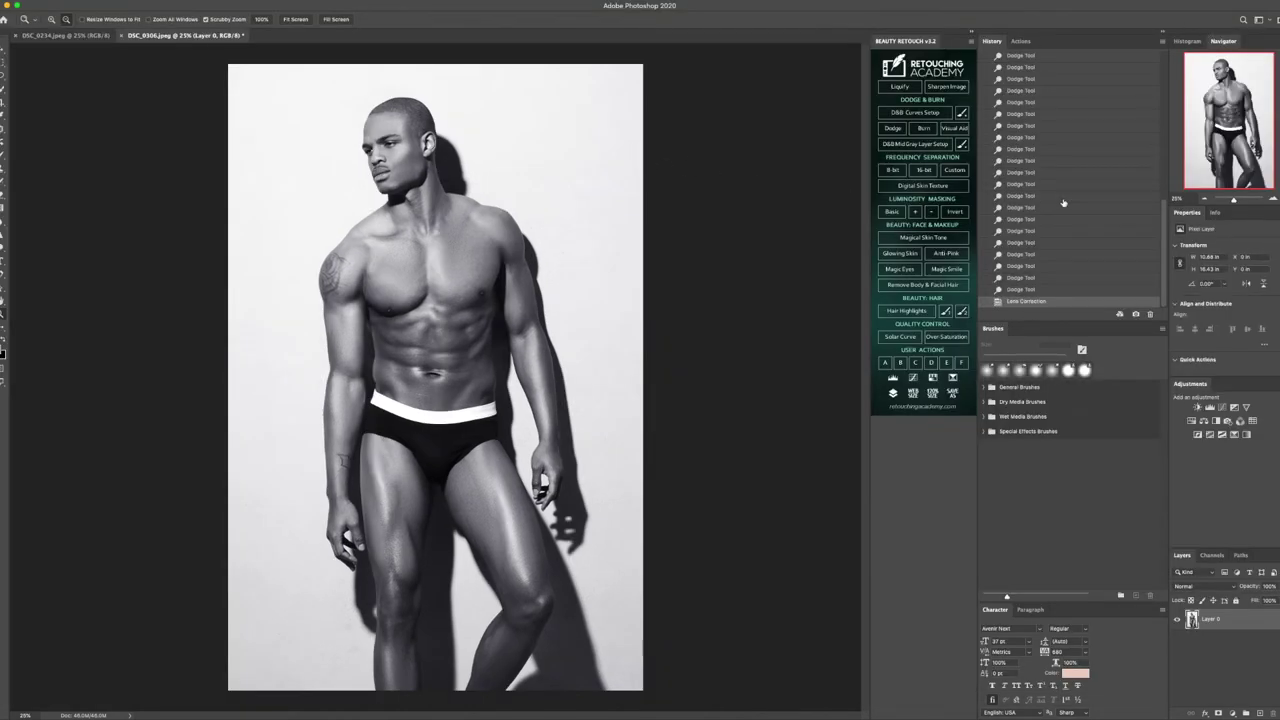
In Liquify, push in the model's right waist with a 900-size warp brush
{"action": "left_click", "coordinate": [236, 1]}
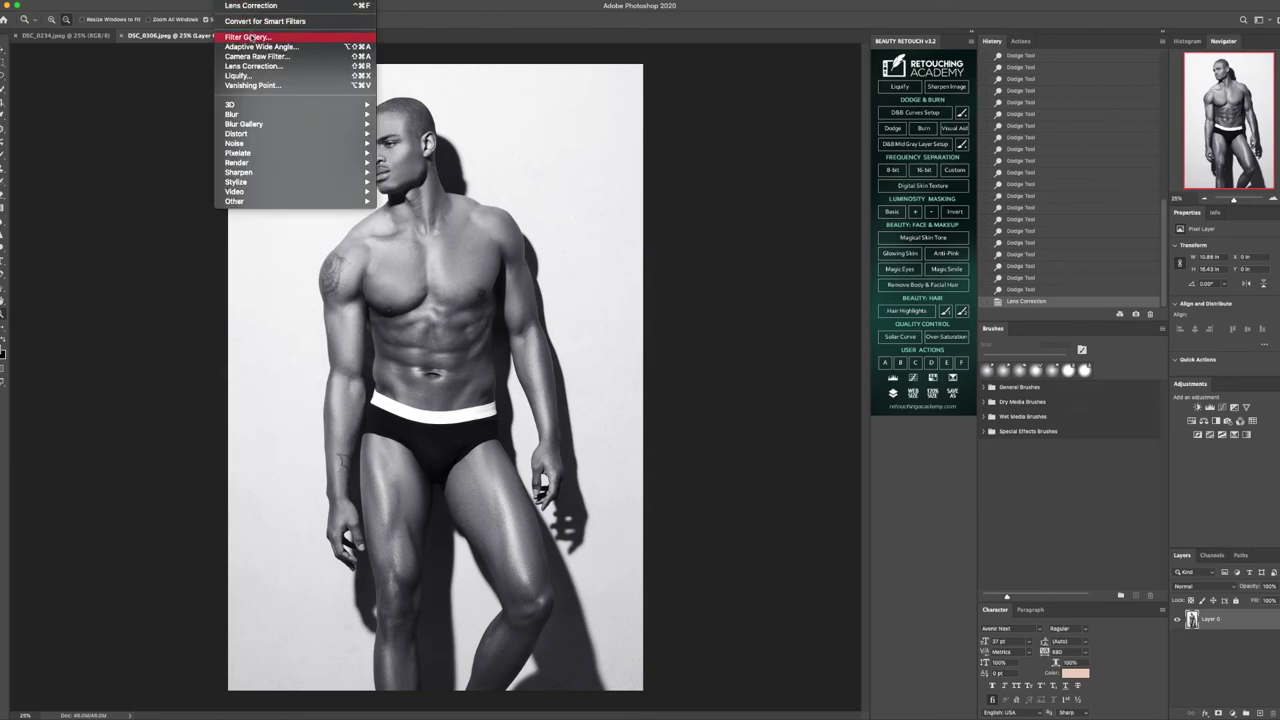
{"action": "left_click", "coordinate": [240, 76]}
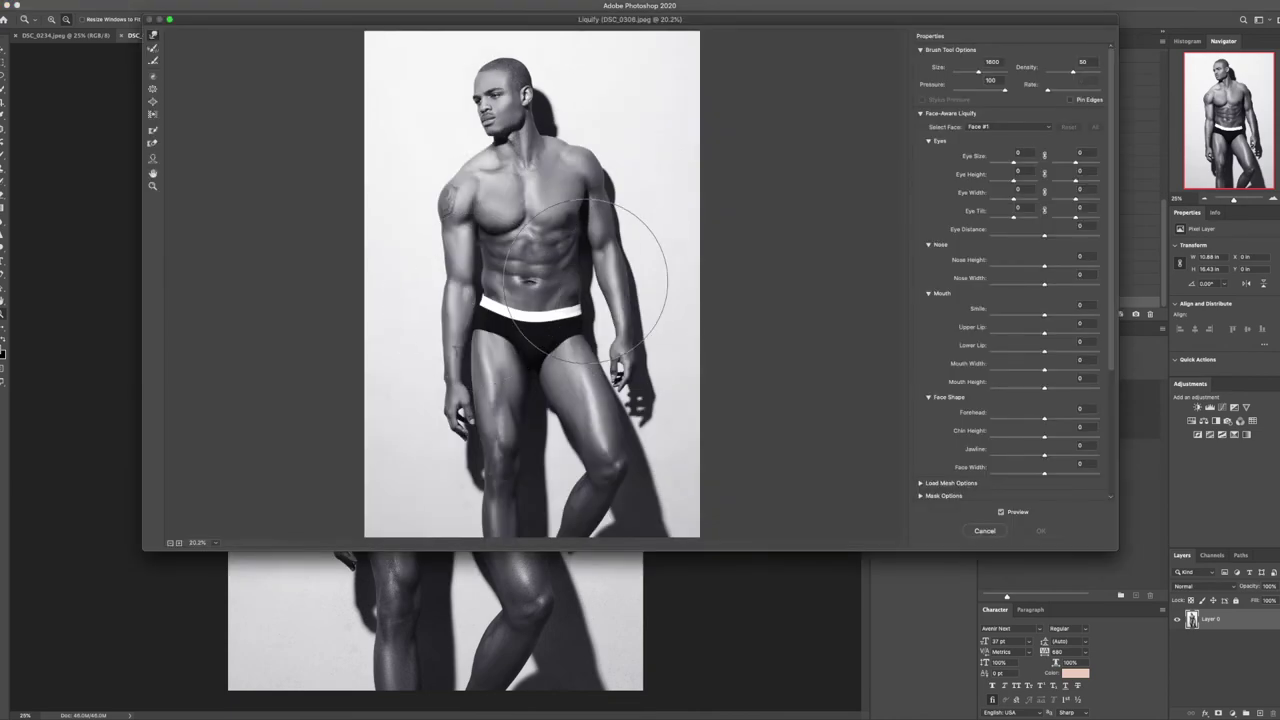
{"action": "key", "text": "bracketleft"}
{"action": "key", "text": "bracketleft"}
{"action": "key", "text": "bracketleft"}
{"action": "key", "text": "bracketleft"}
{"action": "key", "text": "bracketleft"}
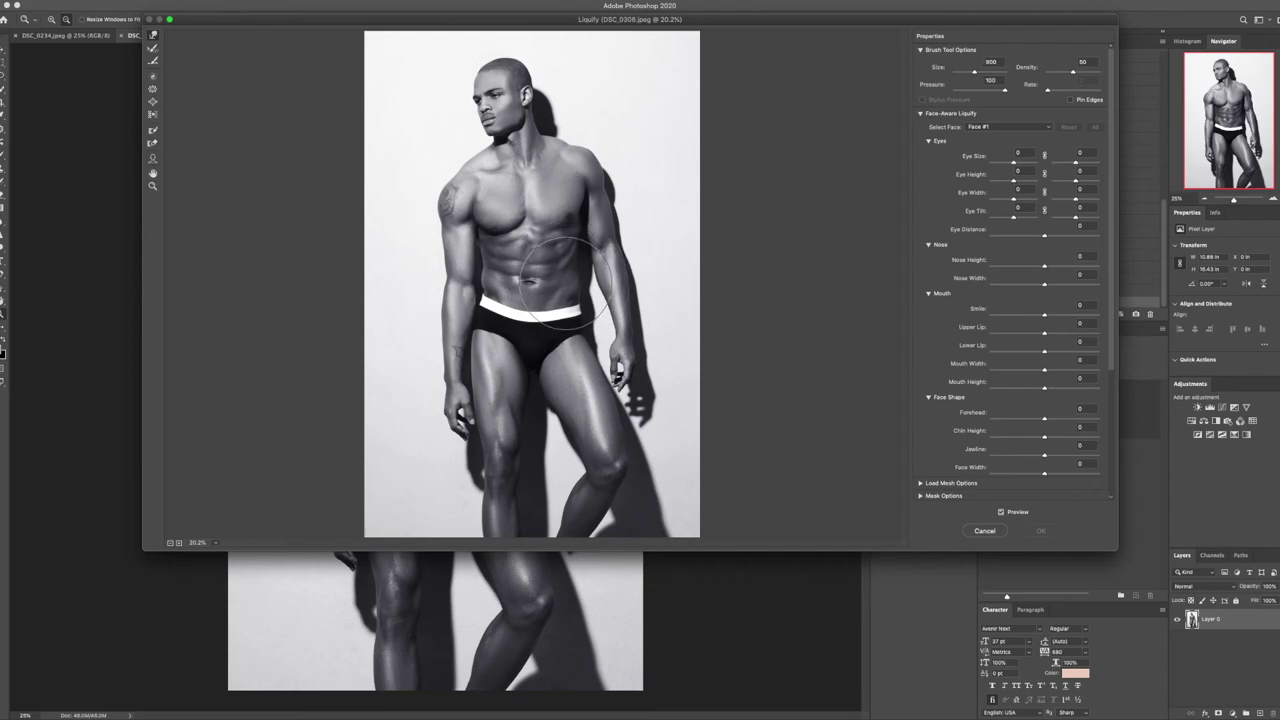
{"action": "left_click_drag", "start_coordinate": [557, 277], "coordinate": [493, 270]}
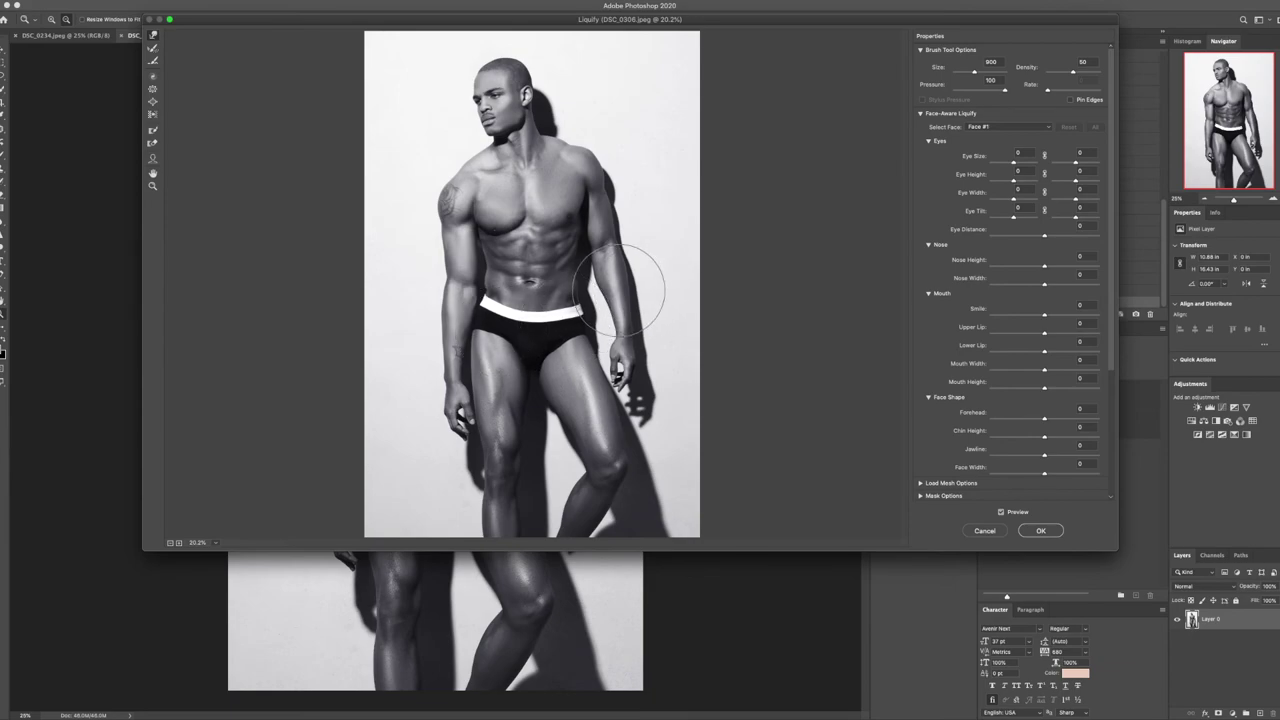
Set the Forward Warp brush to 800 and nudge the calf near the bottom edge inward
{"action": "key", "text": "bracketleft"}
{"action": "key", "text": "bracketleft"}
{"action": "key", "text": "bracketleft"}
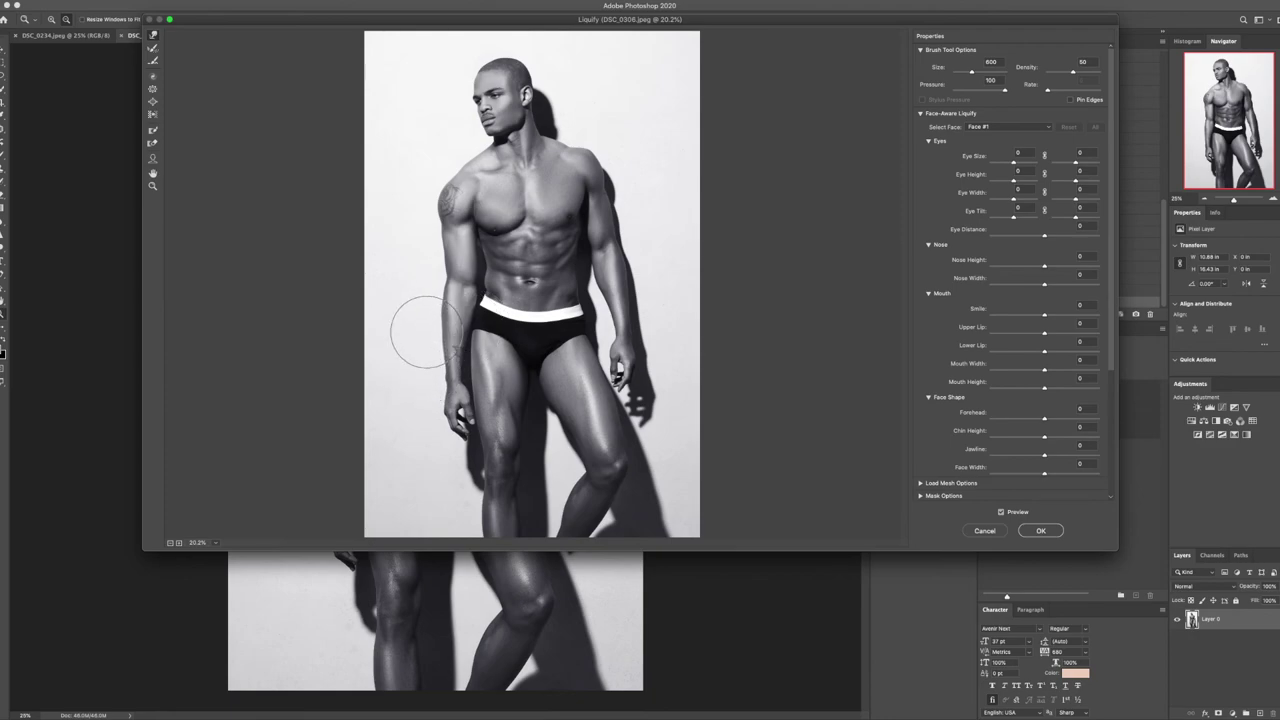
{"action": "key", "text": "bracketright"}
{"action": "key", "text": "bracketright"}
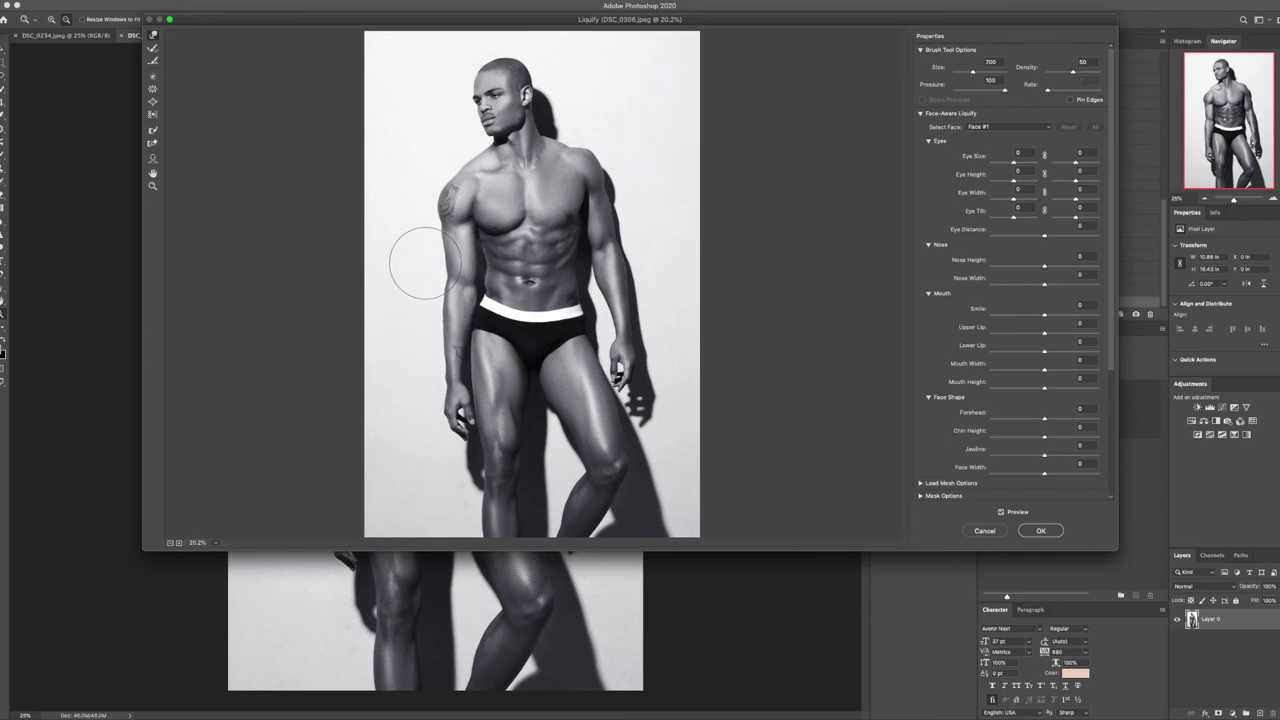
{"action": "key", "text": "bracketleft"}
{"action": "key", "text": "bracketright"}
{"action": "key", "text": "bracketright"}
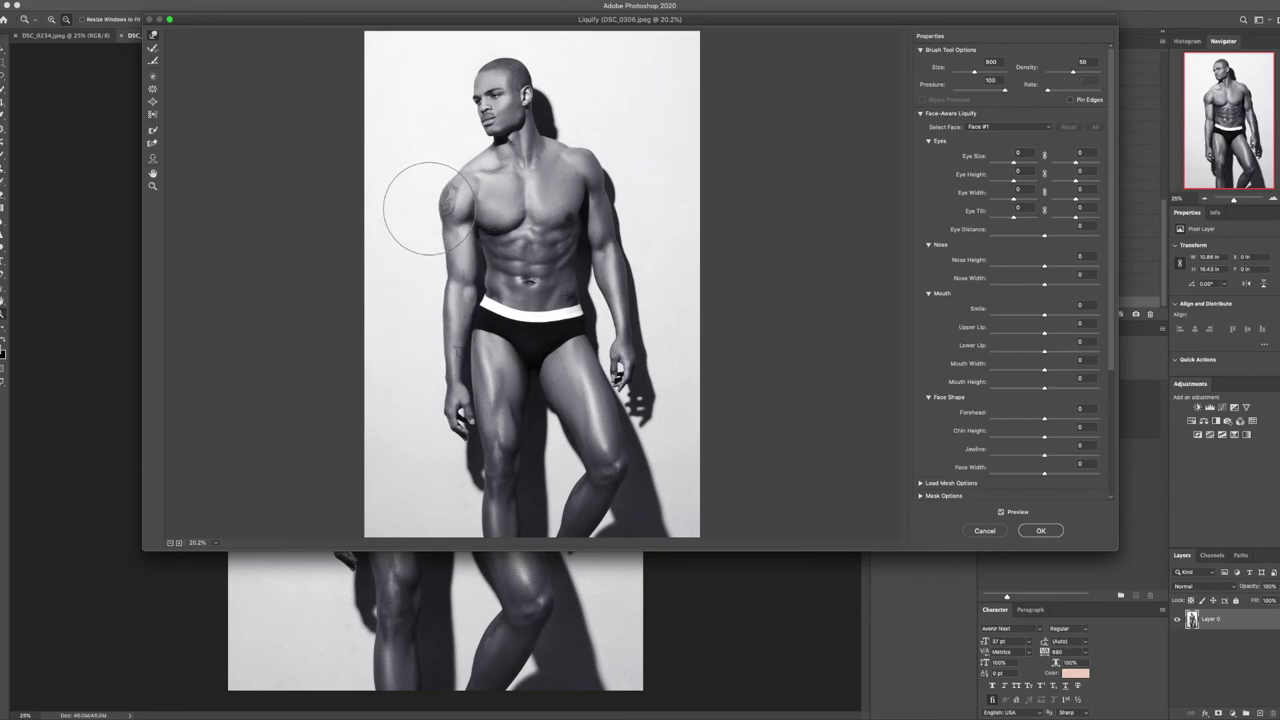
{"action": "key", "text": "bracketleft"}
{"action": "key", "text": "bracketleft"}
{"action": "key", "text": "bracketleft"}
{"action": "key", "text": "bracketleft"}
{"action": "key", "text": "bracketleft"}
{"action": "key", "text": "bracketright"}
{"action": "key", "text": "bracketright"}
{"action": "key", "text": "bracketleft"}
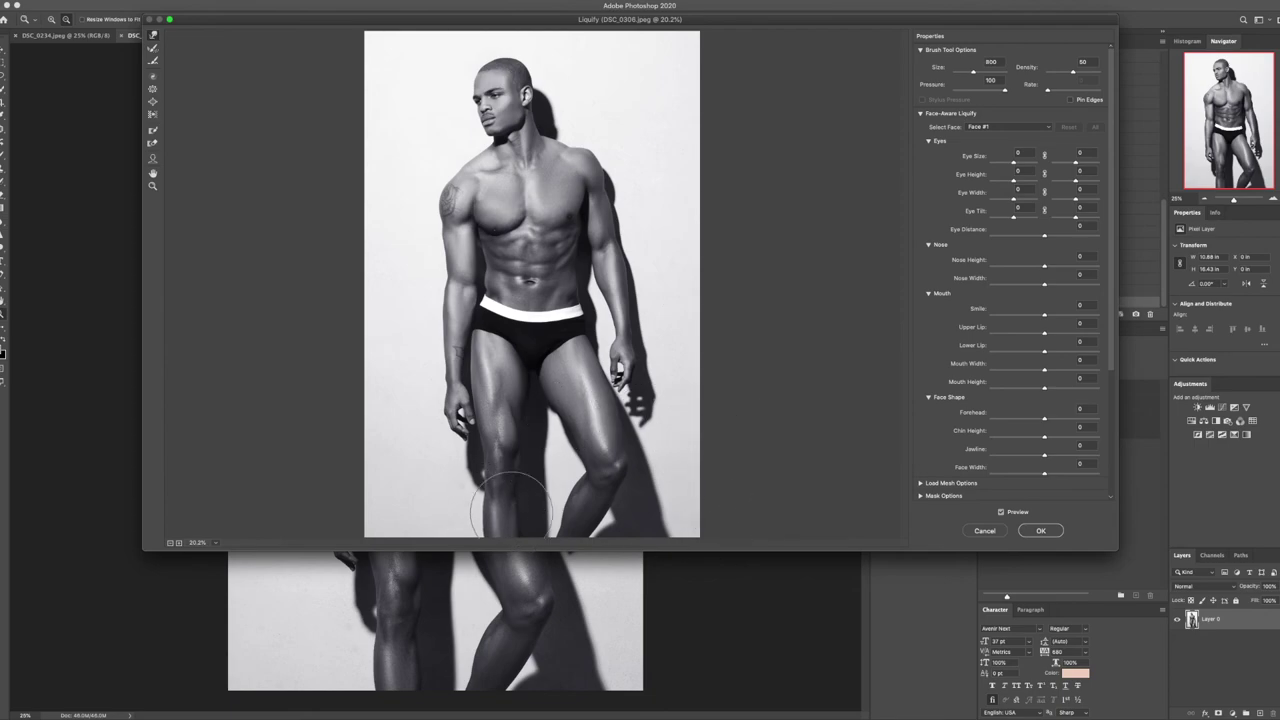
{"action": "key", "text": "bracketright"}
{"action": "mouse_move", "coordinate": [600, 510]}
{"action": "left_mouse_down"}
{"action": "mouse_move", "coordinate": [585, 510]}
{"action": "mouse_move", "coordinate": [600, 515]}
{"action": "left_mouse_up"}
Push in the back of the head, adjust the face with Face-Aware Liquify, and apply
{"action": "left_click_drag", "start_coordinate": [571, 63], "coordinate": [539, 73]}
{"action": "left_click", "coordinate": [152, 157]}
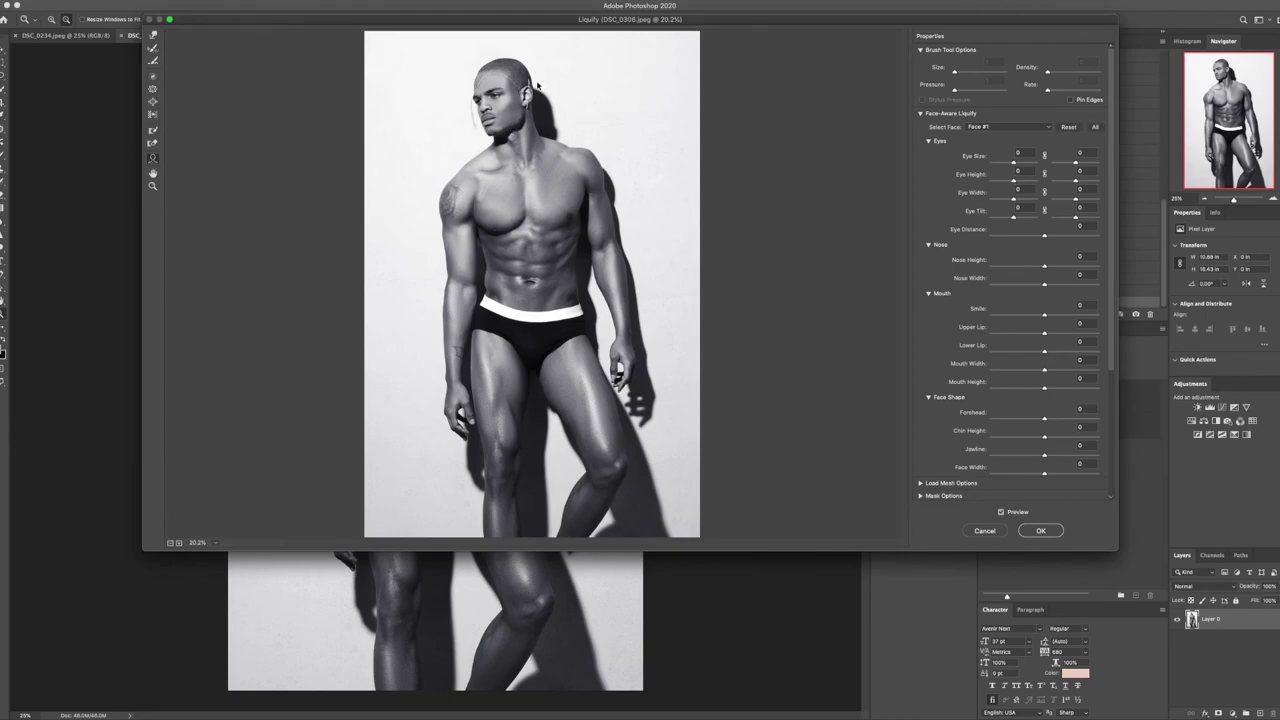
{"action": "mouse_move", "coordinate": [509, 94]}
{"action": "left_click", "coordinate": [1041, 531]}
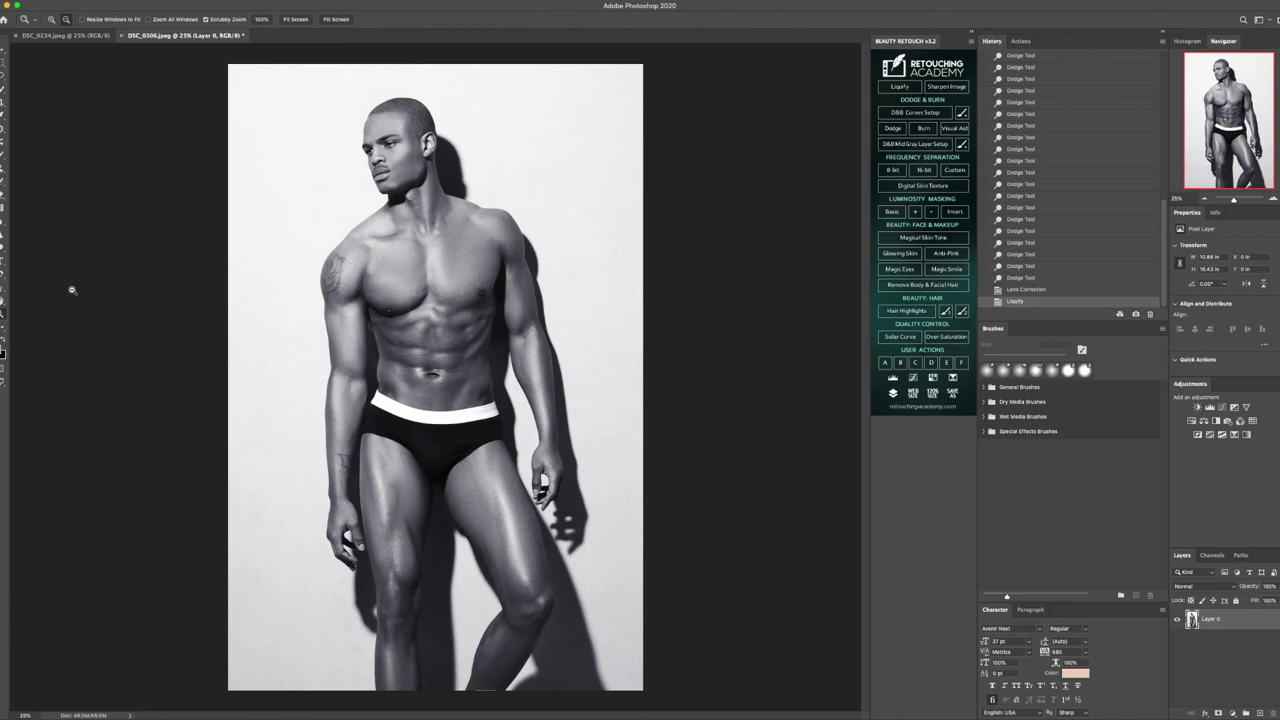
Fit the photo to the window and compare the original snapshot with the latest retouched state
{"action": "key", "text": "super+minus"}
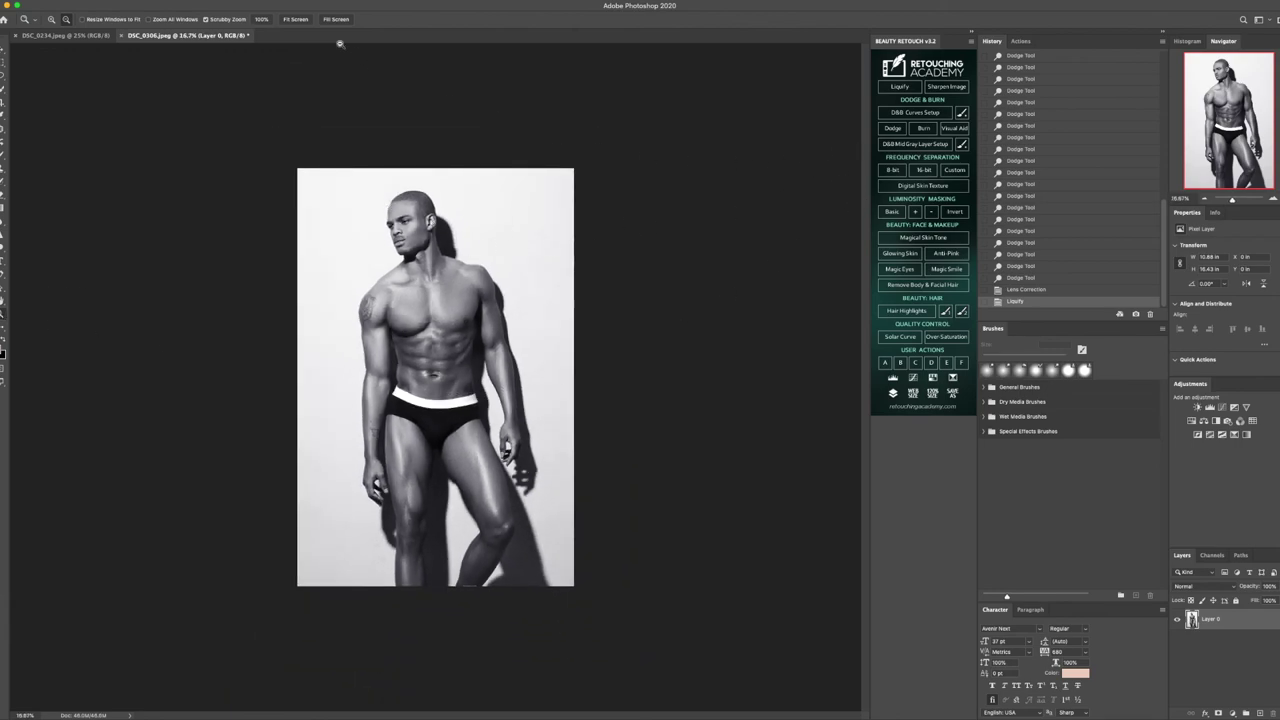
{"action": "left_click", "coordinate": [295, 19]}
{"action": "scroll", "coordinate": [1083, 131], "scroll_direction": "up", "scroll_amount": 10}
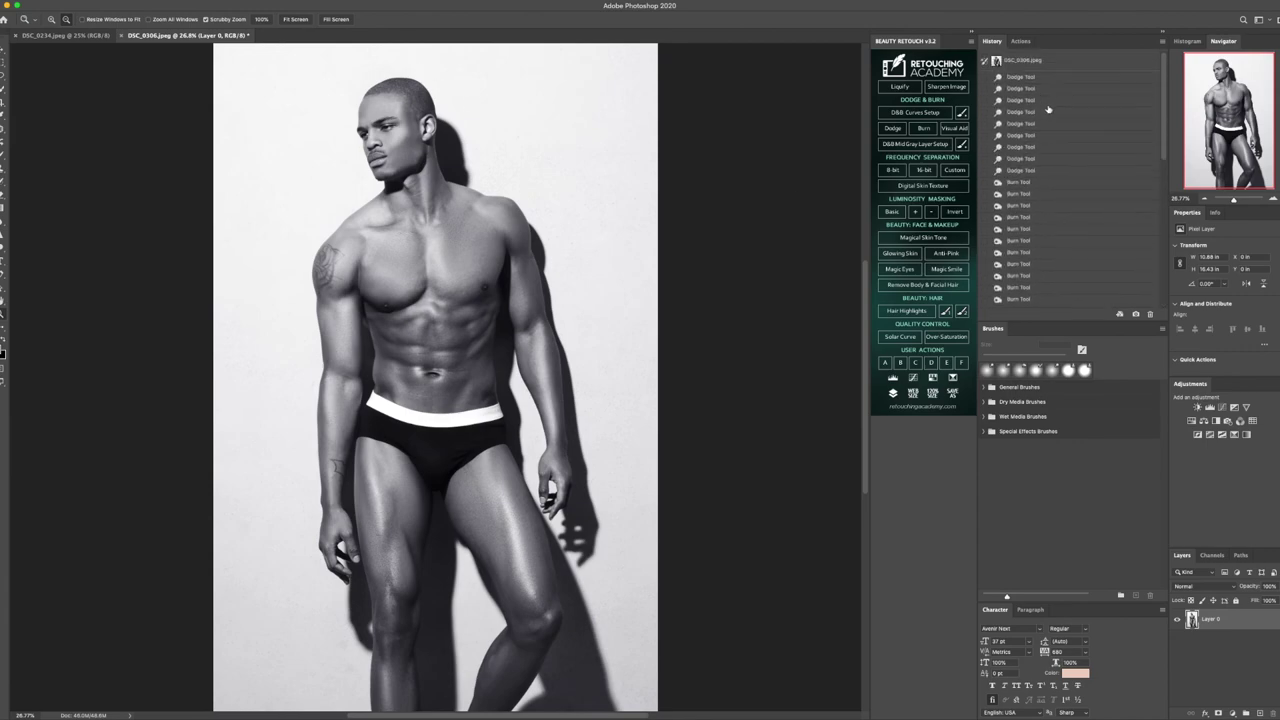
{"action": "left_click", "coordinate": [1036, 62]}
{"action": "scroll", "coordinate": [1050, 200], "scroll_direction": "down", "scroll_amount": 10}
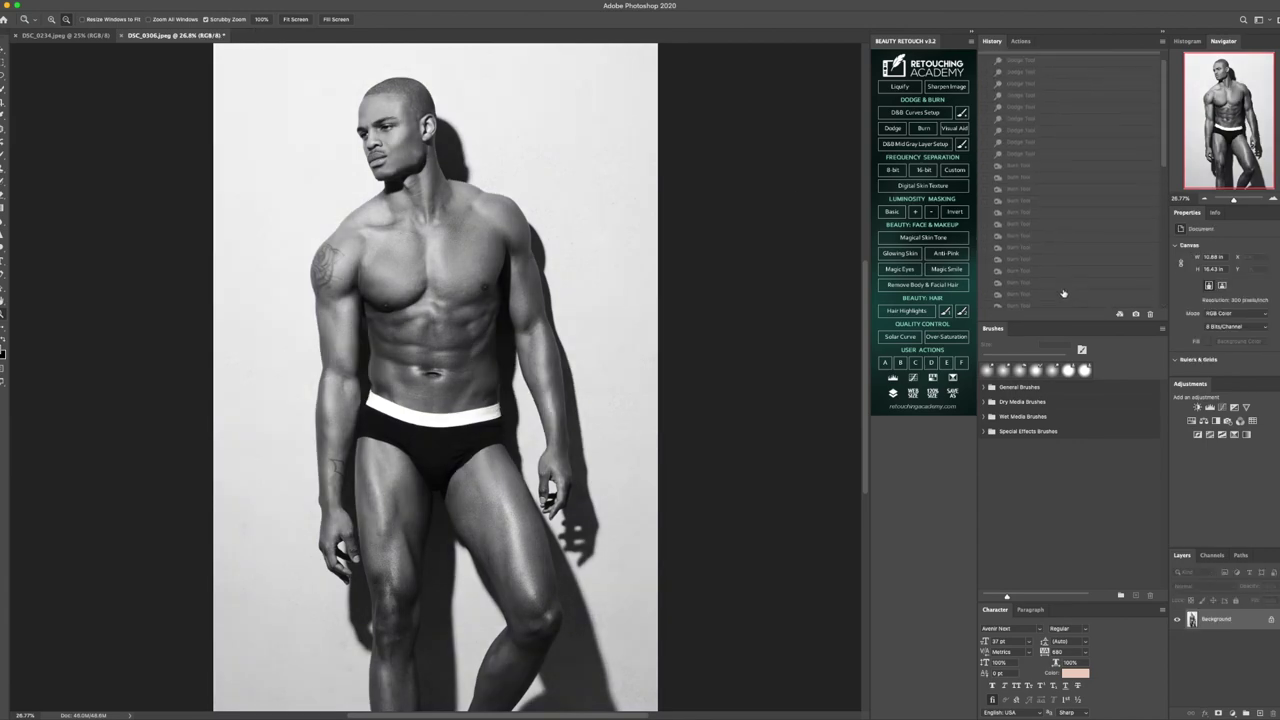
{"action": "left_click", "coordinate": [1063, 305]}
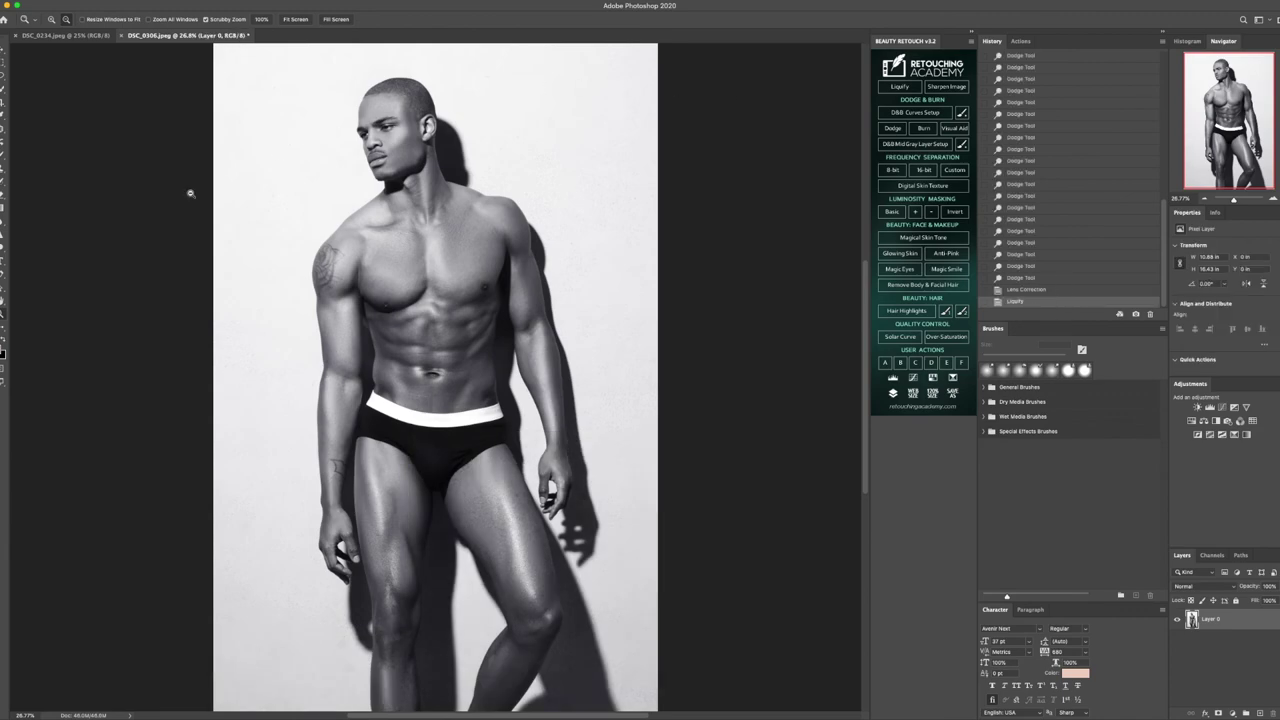
Crop the image with W x H x Resolution, trimming the bottom edge slightly
{"action": "left_click", "coordinate": [421, 404], "text": "alt"}
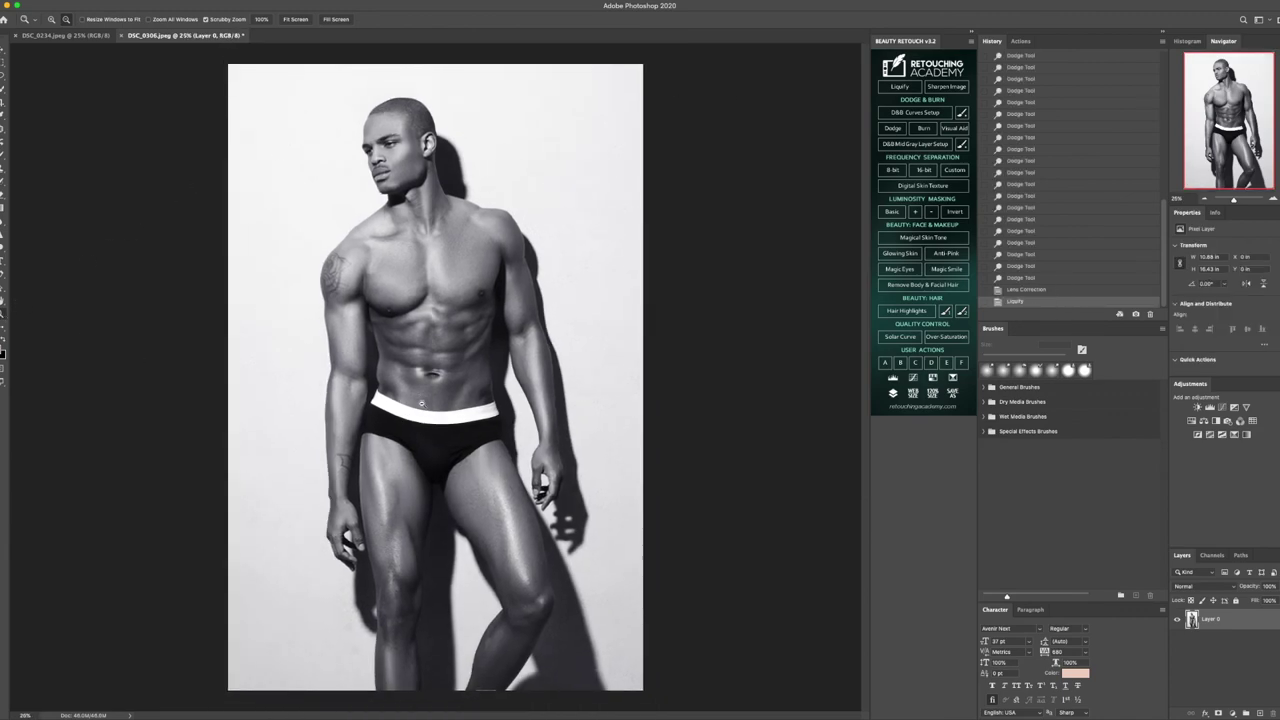
{"action": "left_click", "coordinate": [423, 331], "text": "alt"}
{"action": "left_click", "coordinate": [527, 311], "text": "alt"}
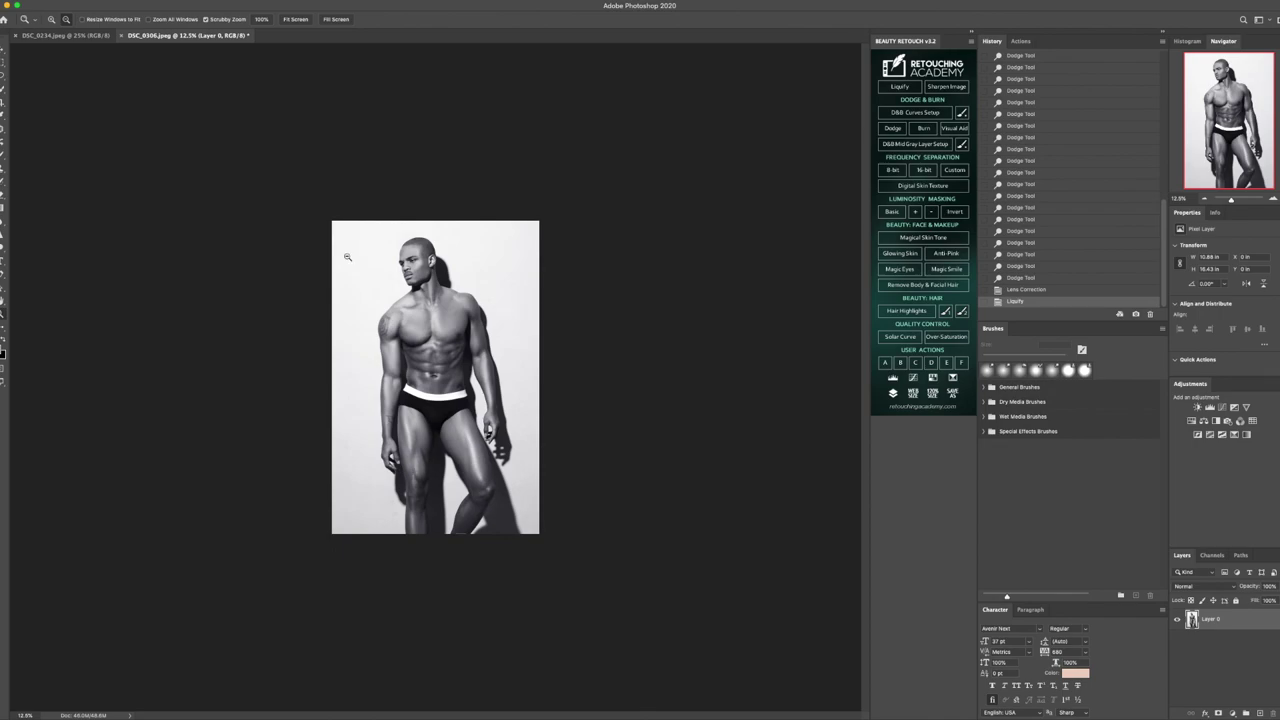
{"action": "key", "text": "c"}
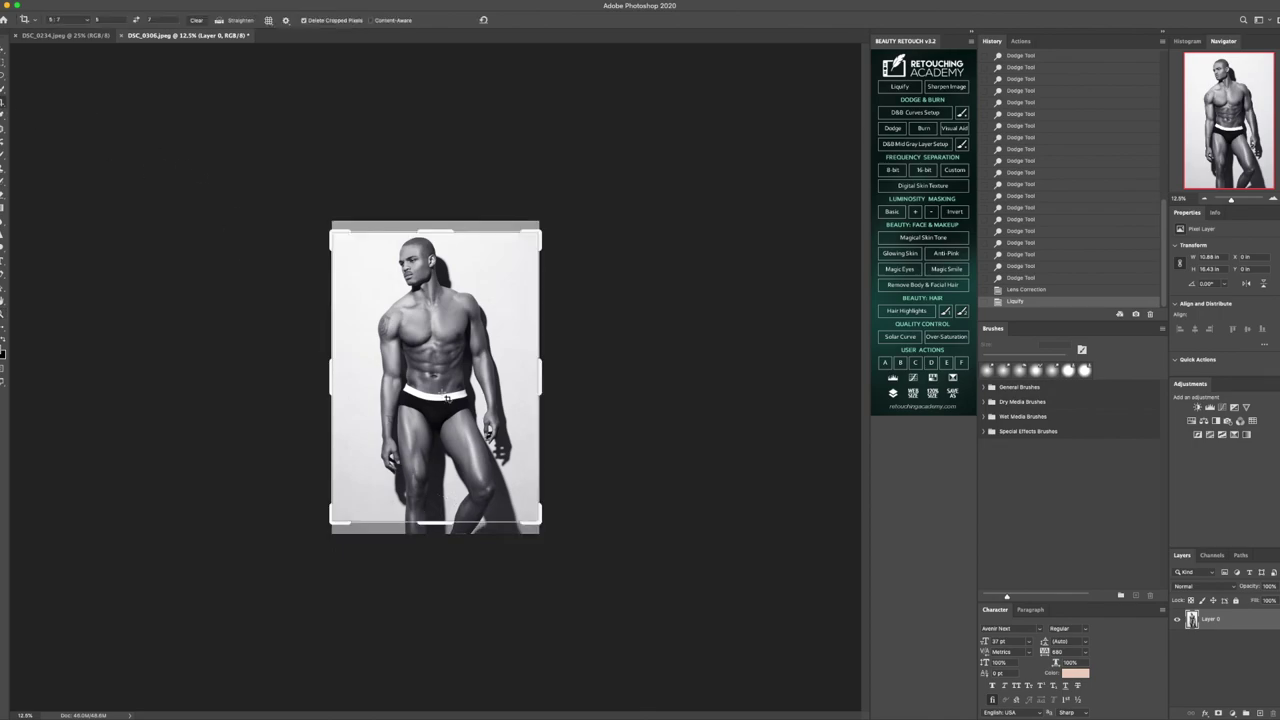
{"action": "left_click", "coordinate": [66, 19]}
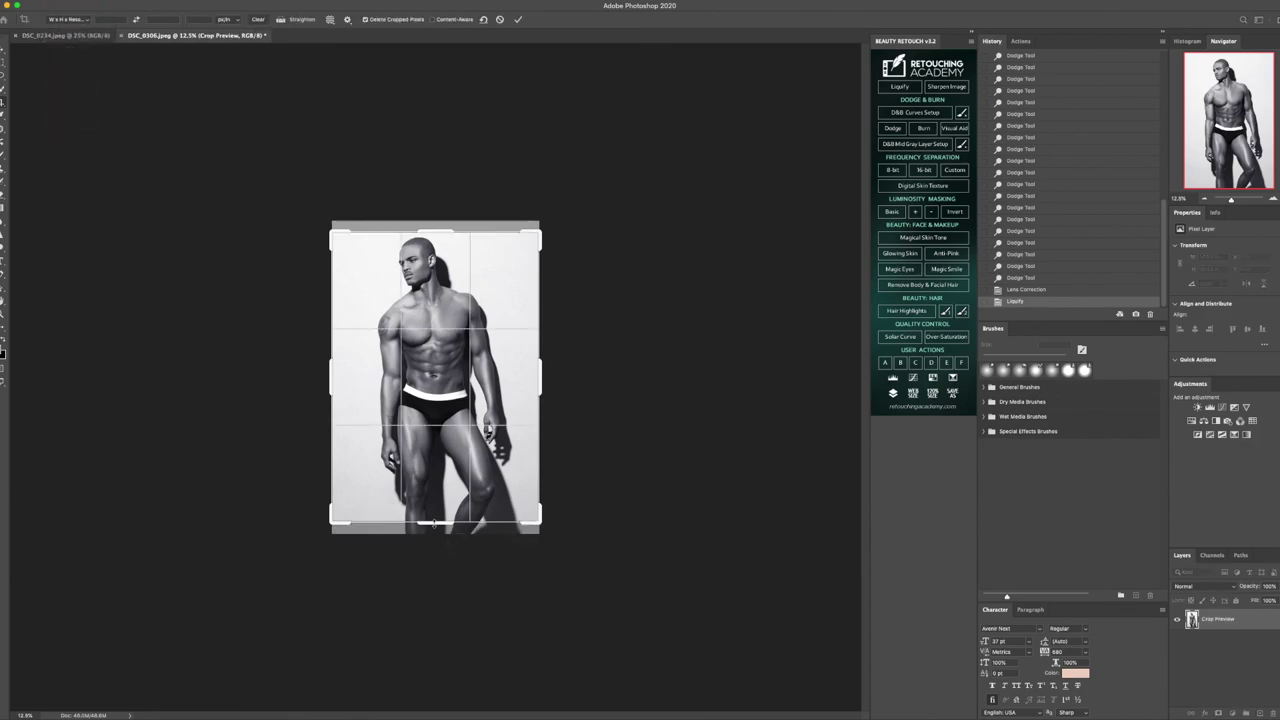
{"action": "left_click_drag", "start_coordinate": [435, 523], "coordinate": [435, 526]}
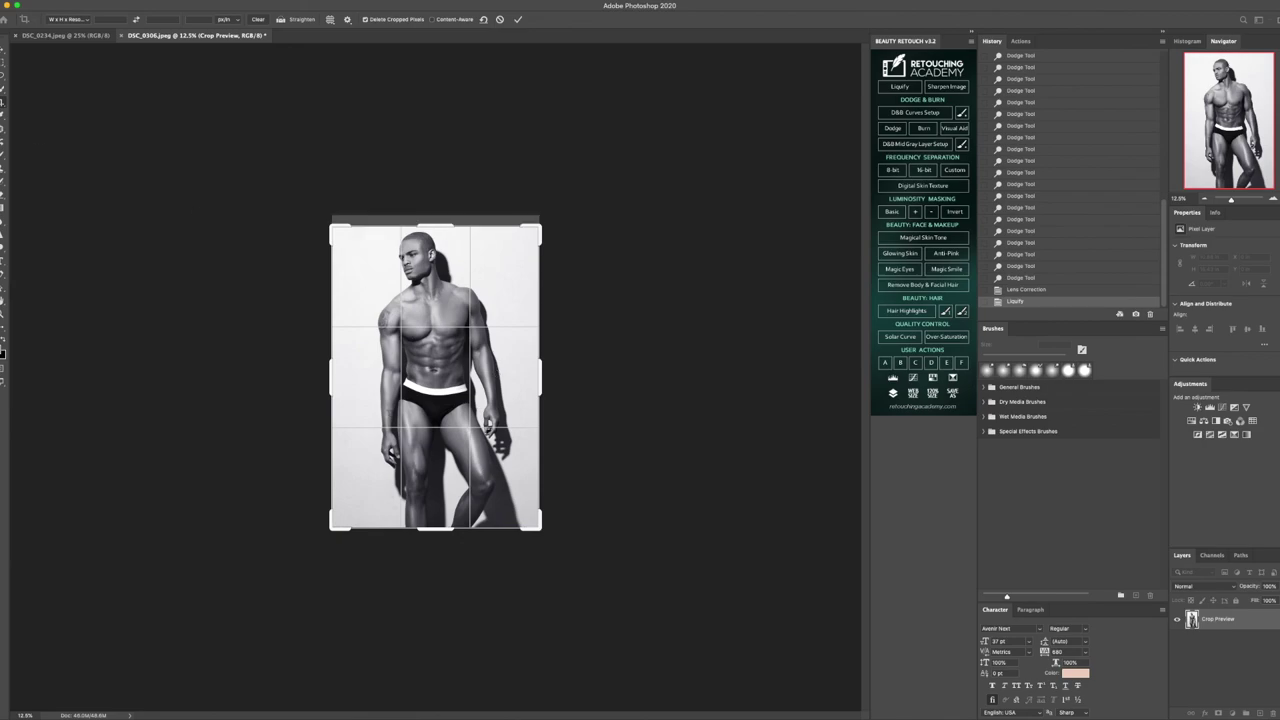
{"action": "left_click", "coordinate": [3, 48]}
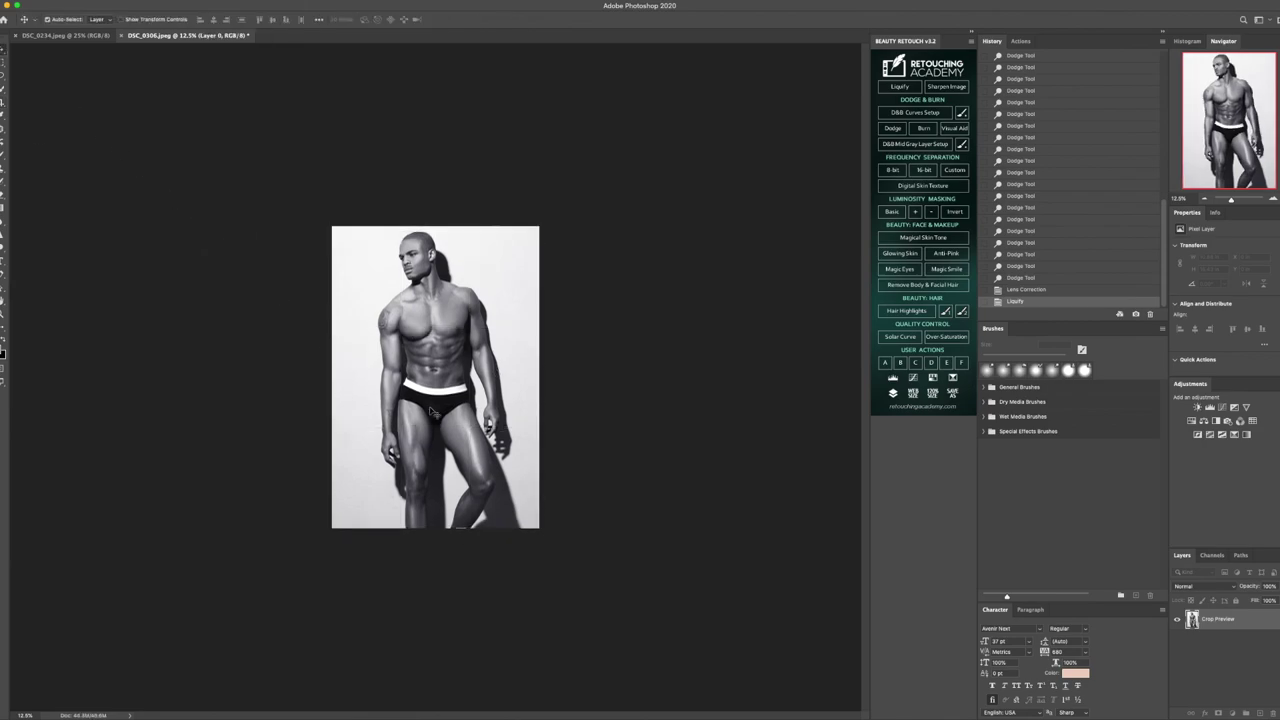
Add Brightness/Contrast layers with Contrast set to 14, then flatten everything into one Background
{"action": "left_click", "coordinate": [1198, 407]}
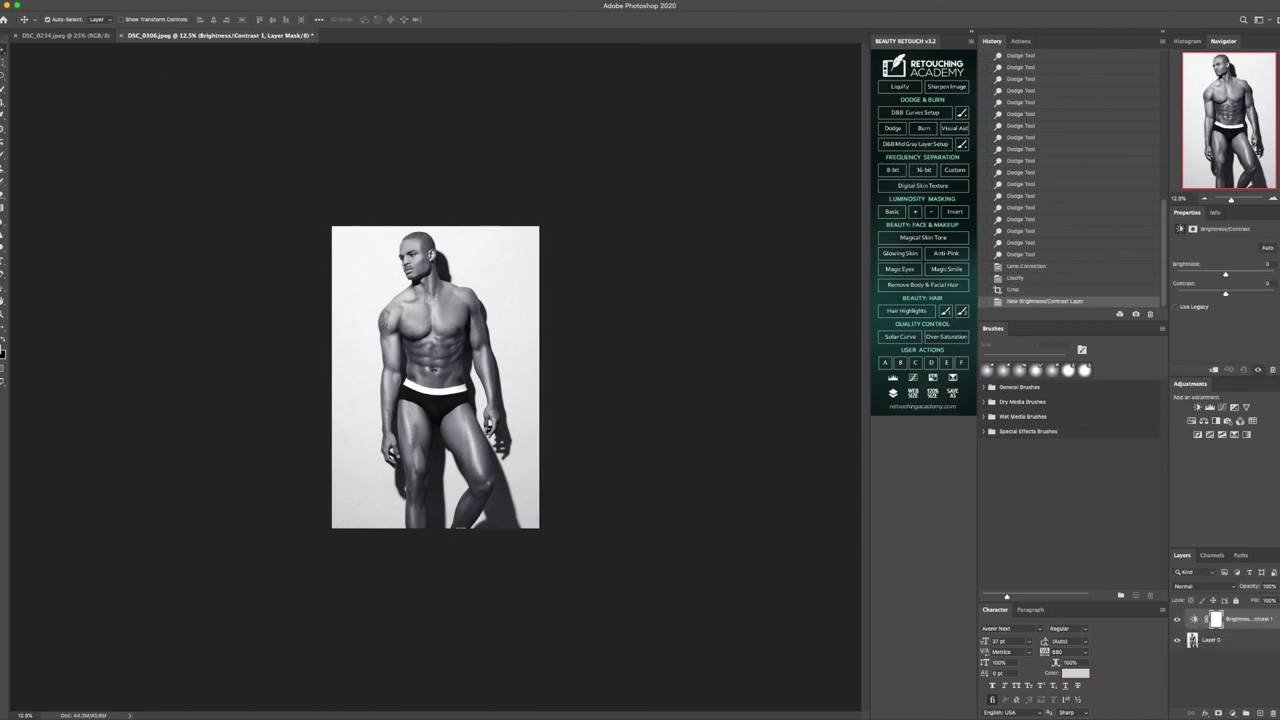
{"action": "left_click", "coordinate": [5, 316]}
{"action": "left_click", "coordinate": [296, 19]}
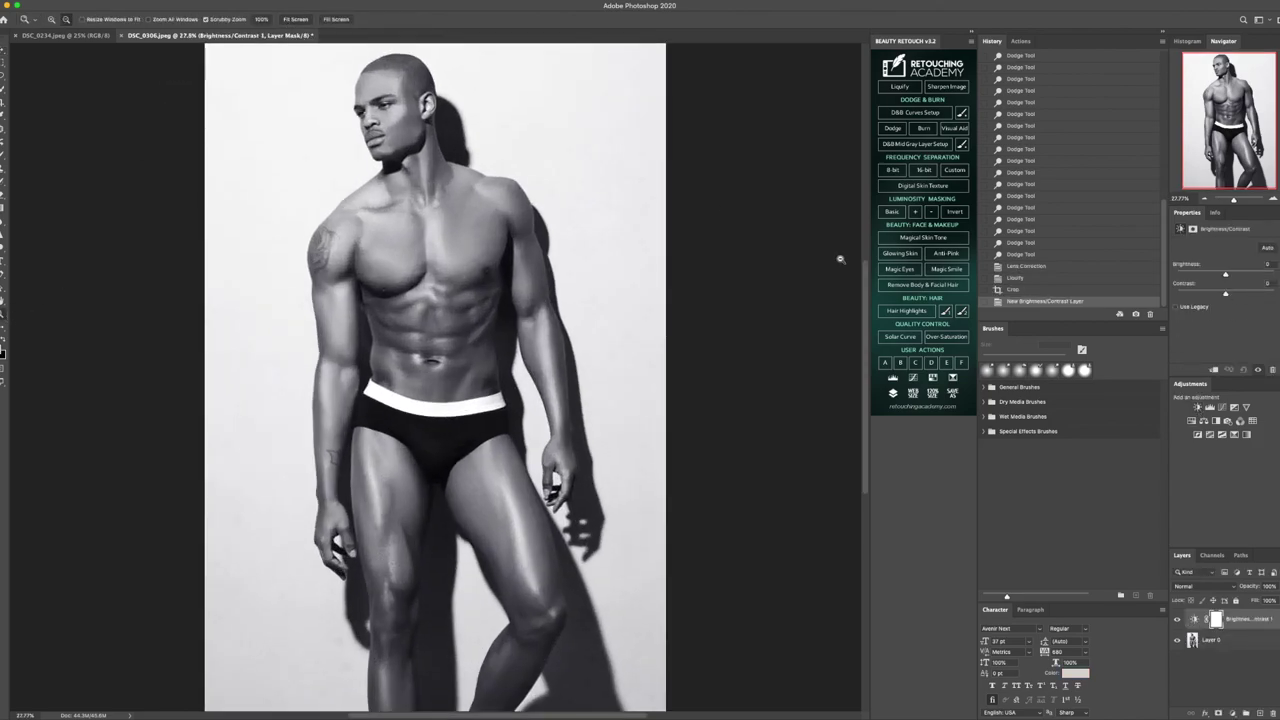
{"action": "left_click", "coordinate": [1204, 407]}
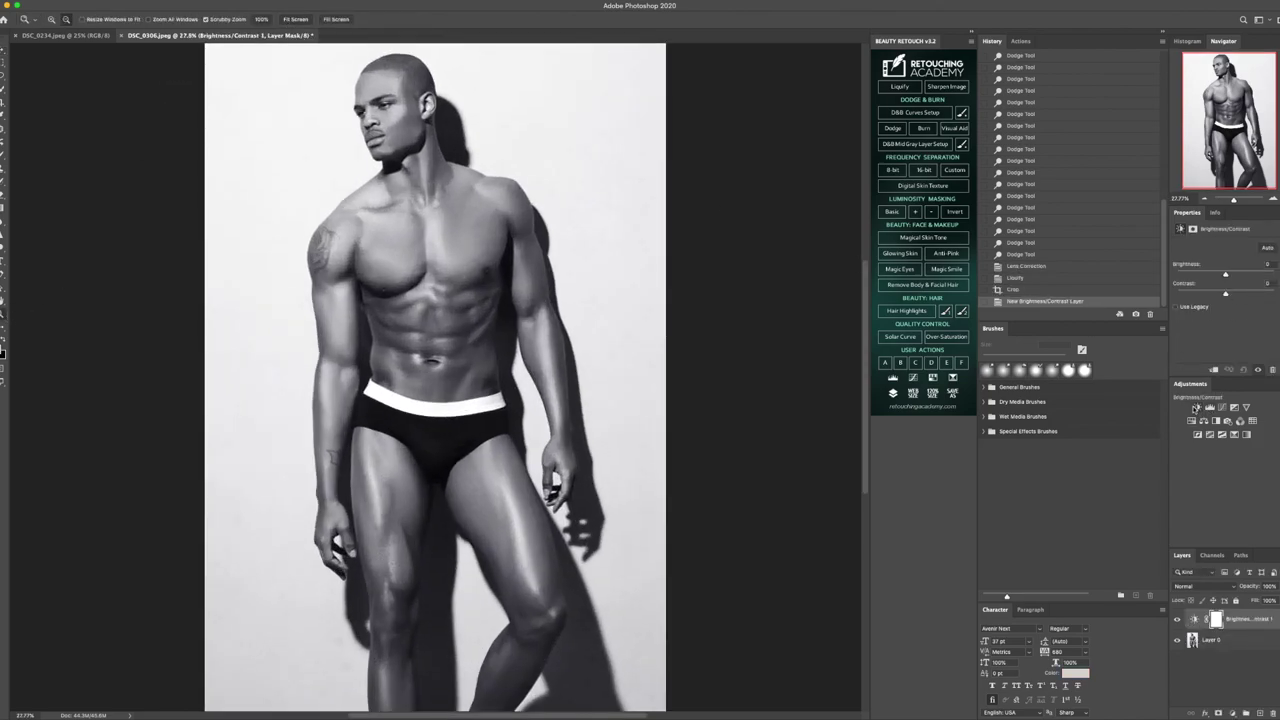
{"action": "left_click", "coordinate": [1237, 294]}
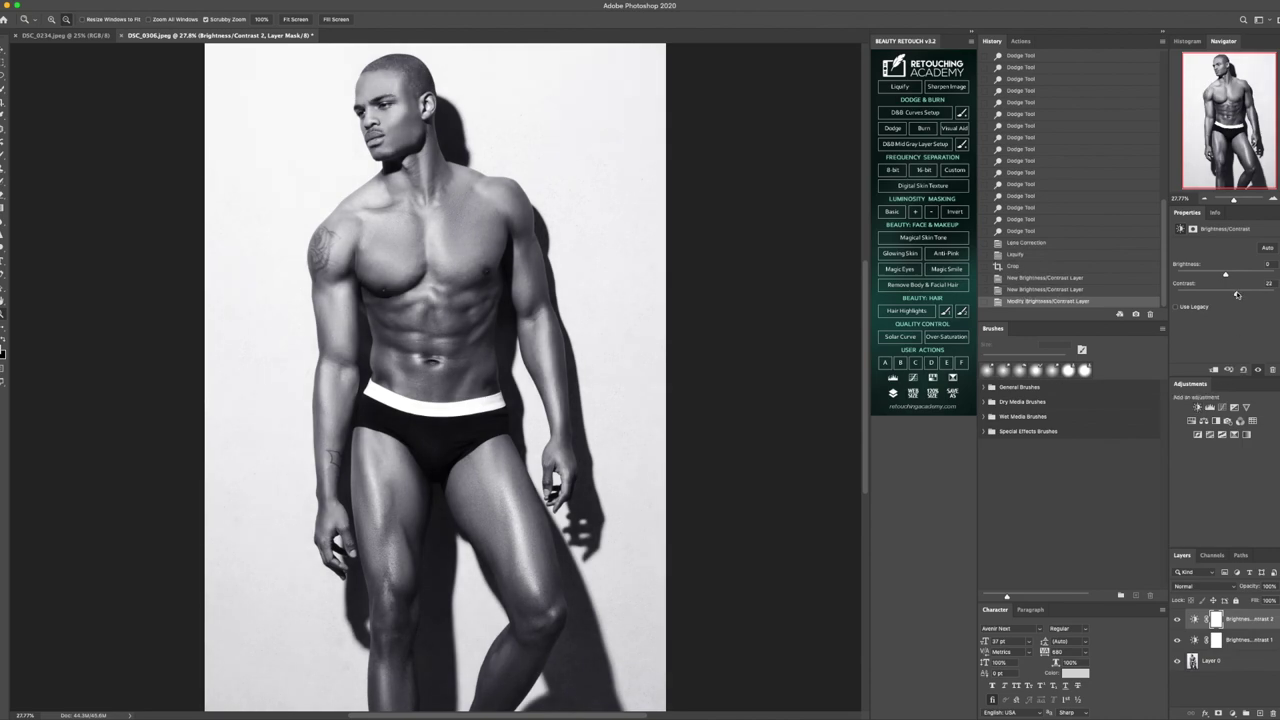
{"action": "left_click_drag", "start_coordinate": [1237, 294], "coordinate": [1232, 302]}
{"action": "right_click", "coordinate": [1217, 668]}
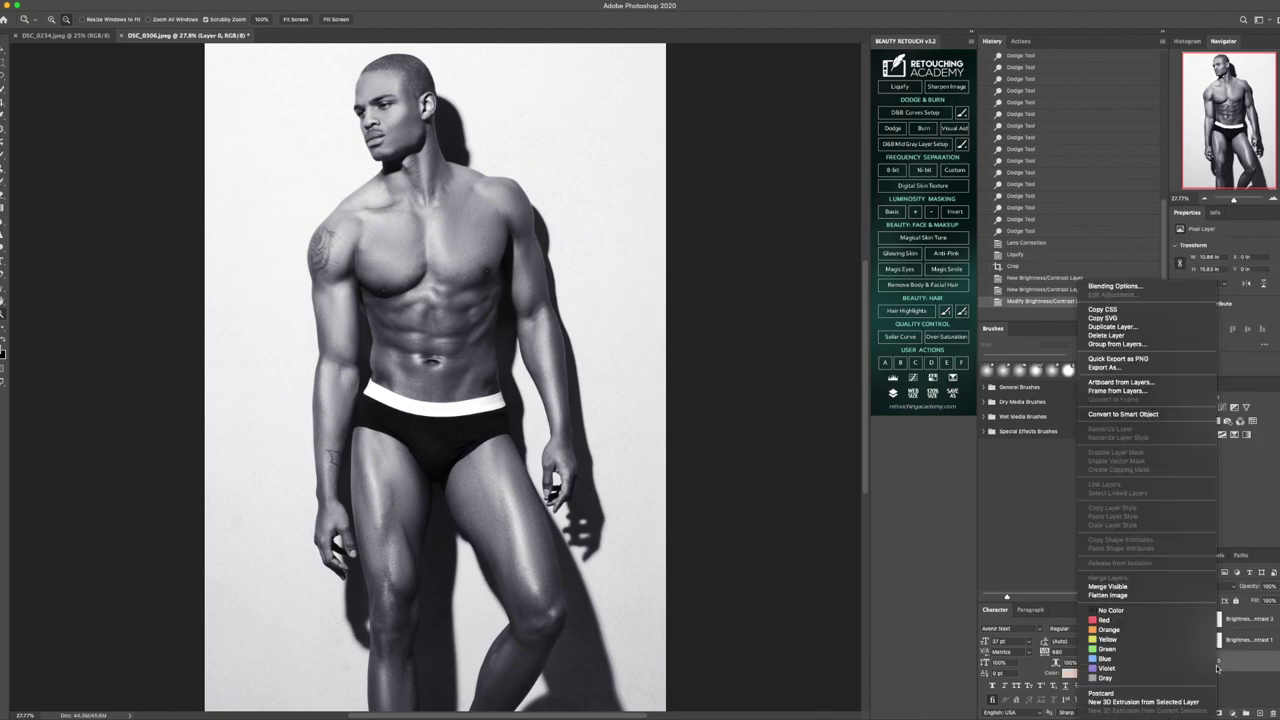
{"action": "left_click", "coordinate": [1108, 595]}
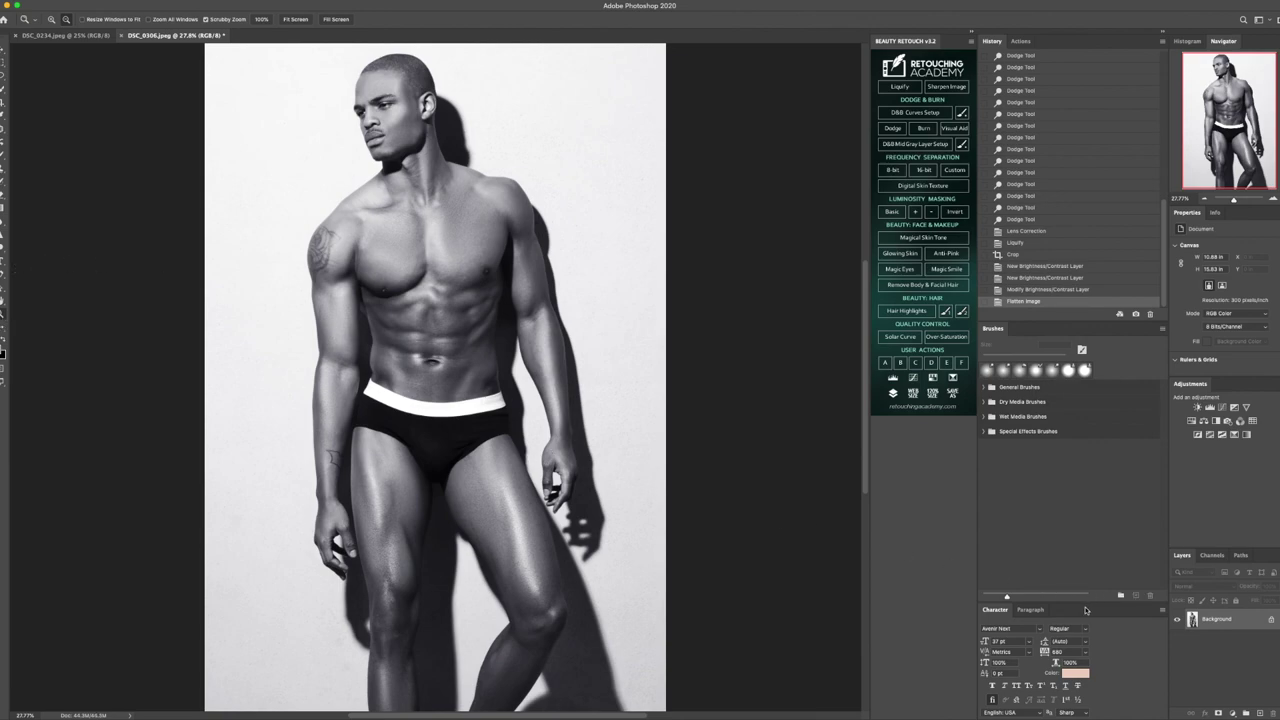
With the Spot Healing Brush, heal spots on the chest, abdomen, thighs and near the hand
{"action": "left_click", "coordinate": [7, 132]}
{"action": "left_click", "coordinate": [33, 130]}
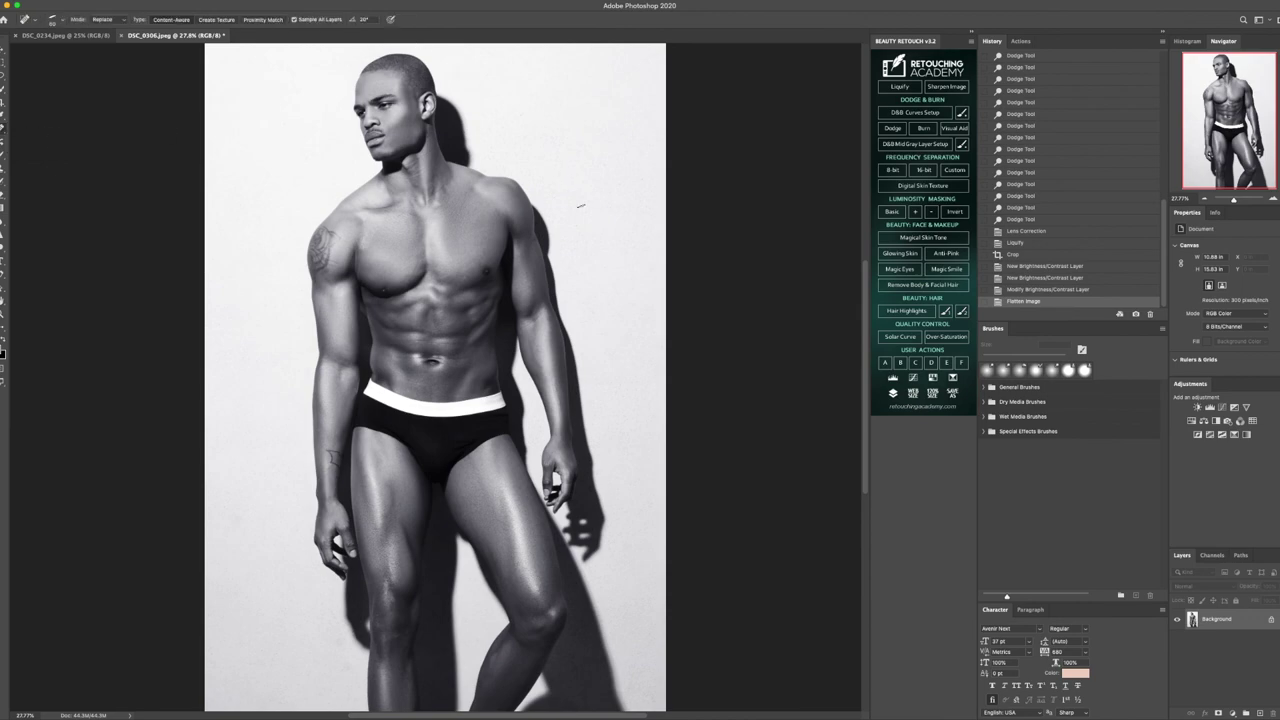
{"action": "left_click", "coordinate": [465, 276]}
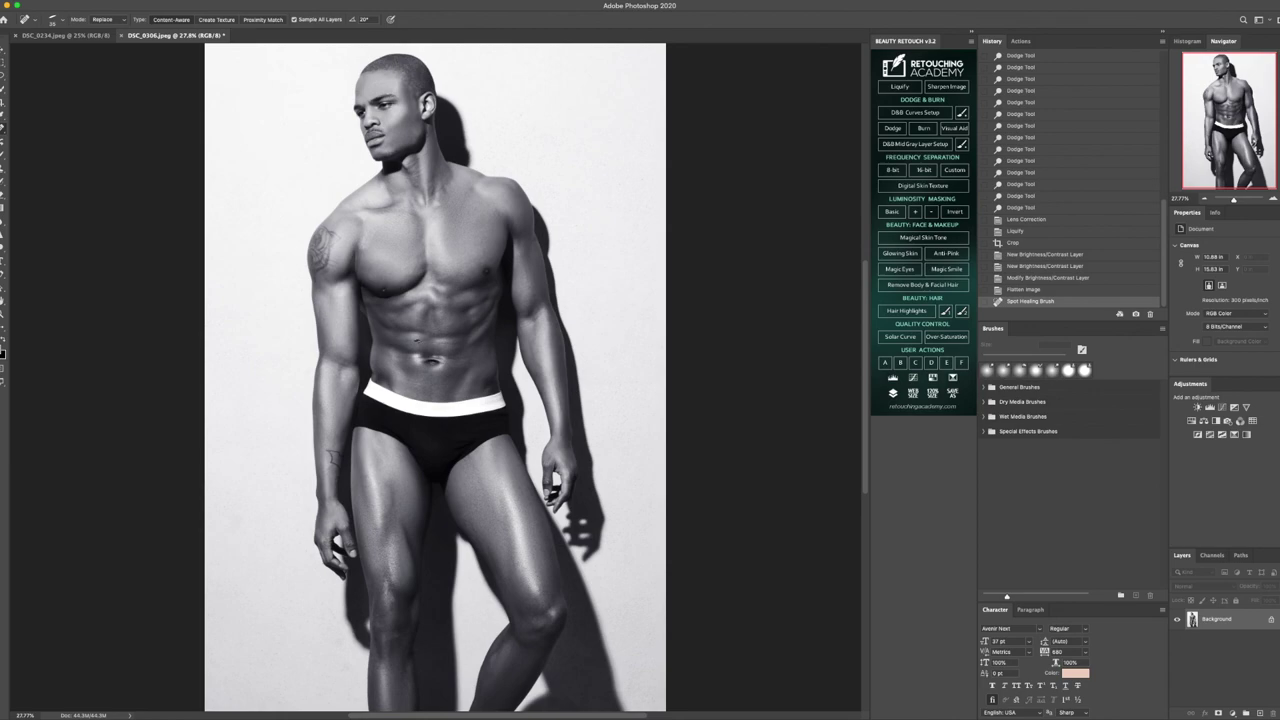
{"action": "left_click", "coordinate": [418, 342]}
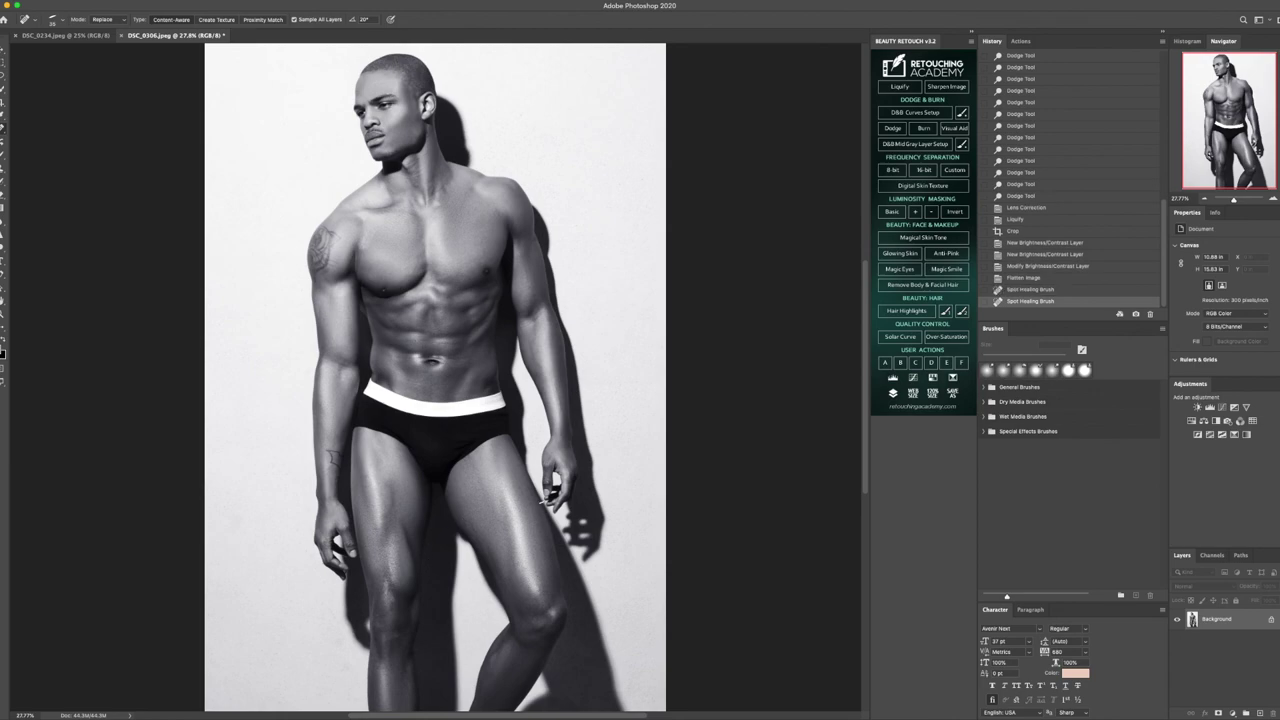
{"action": "left_click", "coordinate": [518, 497]}
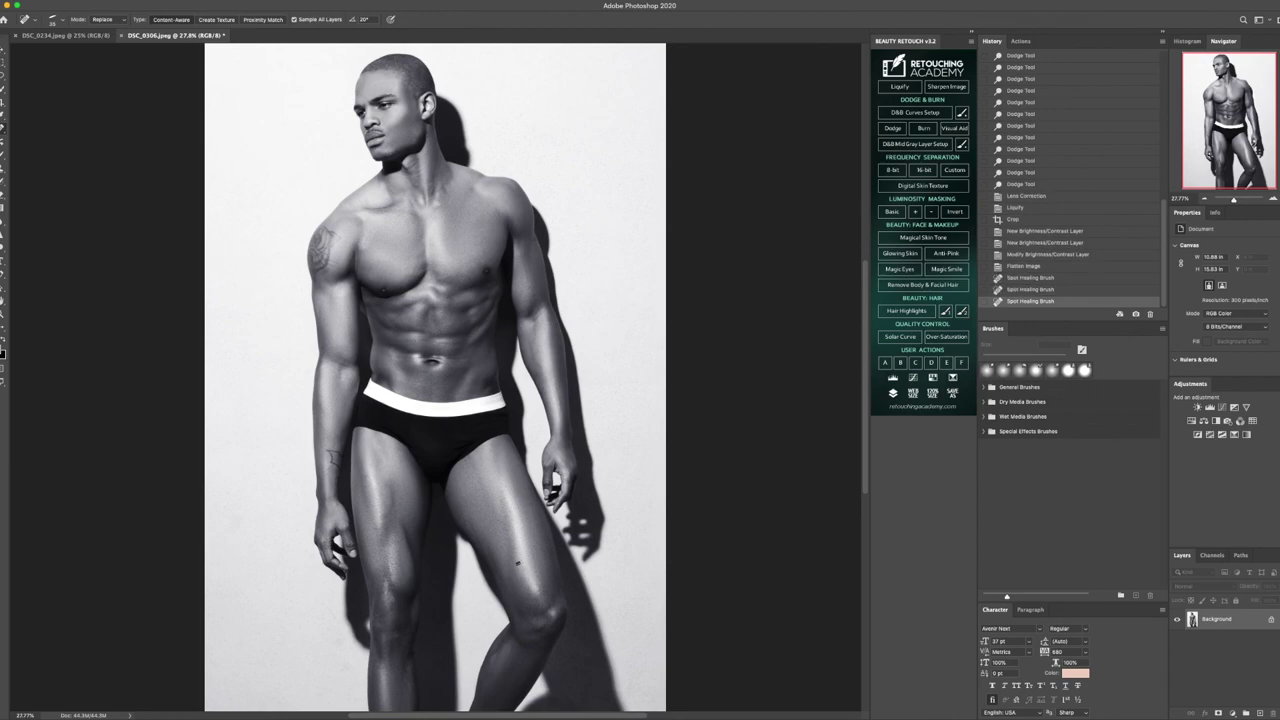
{"action": "left_click", "coordinate": [517, 563]}
{"action": "left_click", "coordinate": [498, 546]}
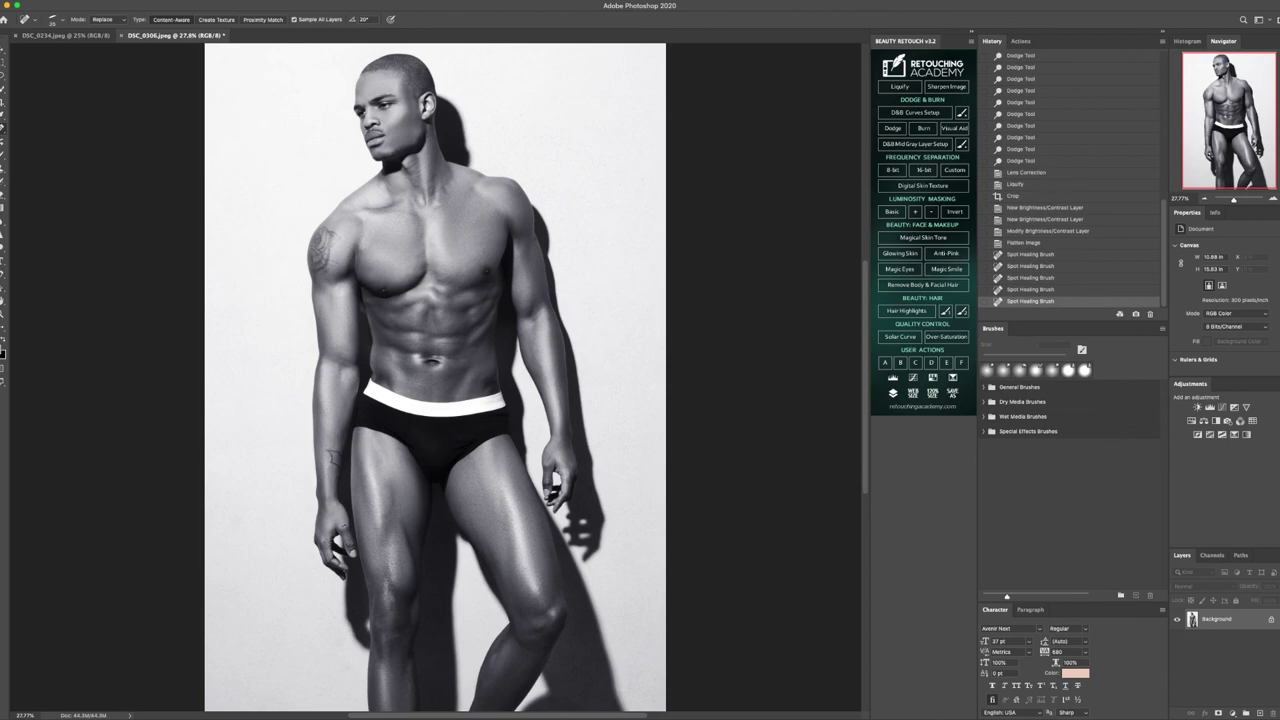
{"action": "left_click", "coordinate": [345, 529]}
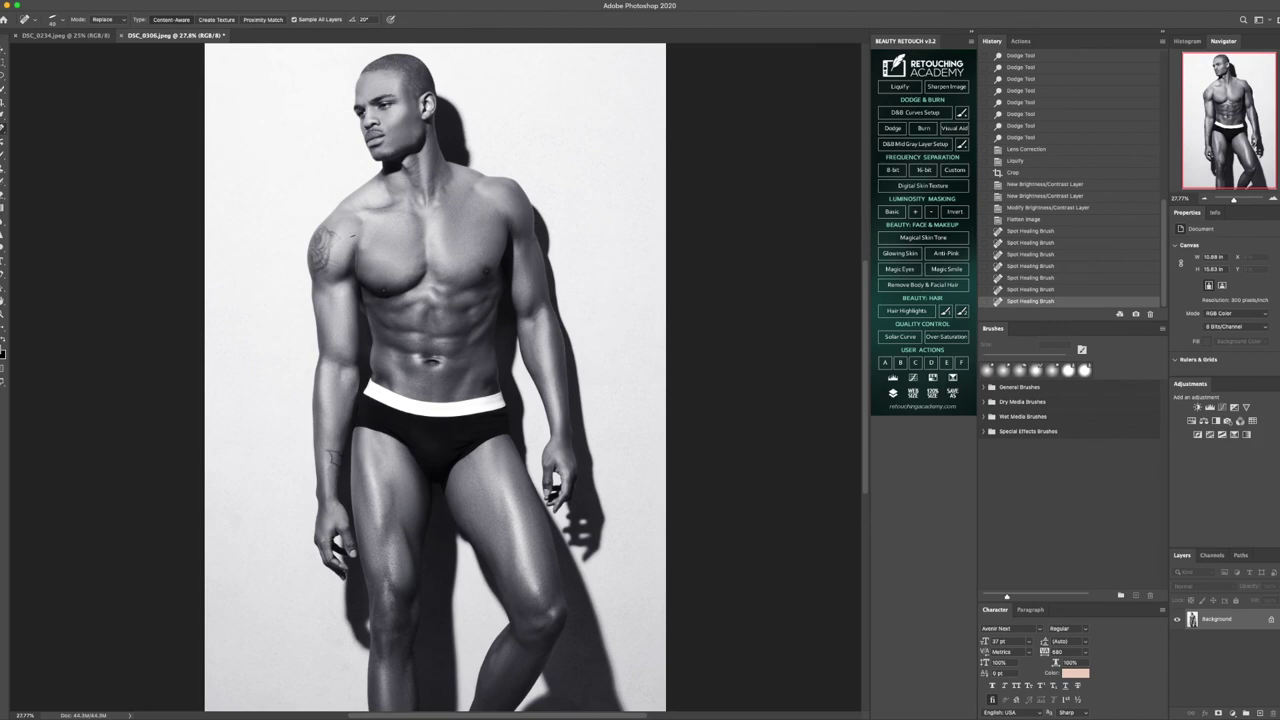
Heal the remaining small skin spots on the upper chest
{"action": "left_click", "coordinate": [378, 250]}
{"action": "left_click", "coordinate": [380, 253]}
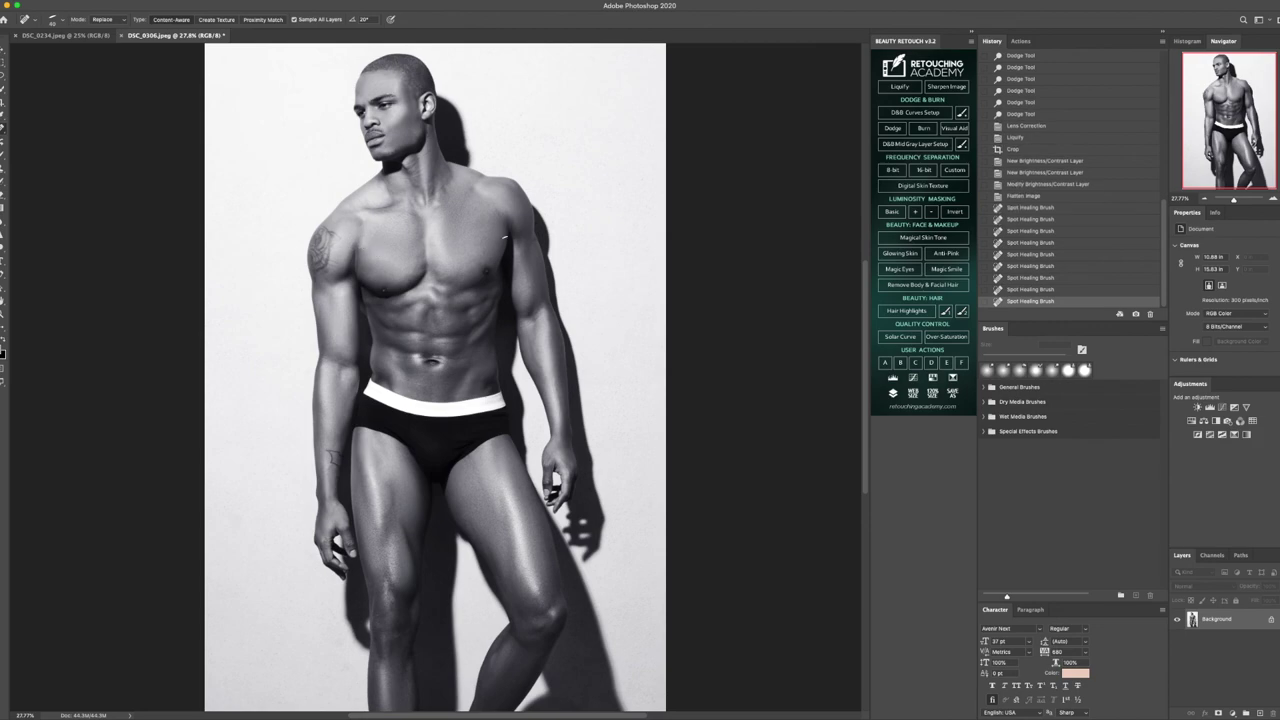
{"action": "left_click", "coordinate": [494, 255]}
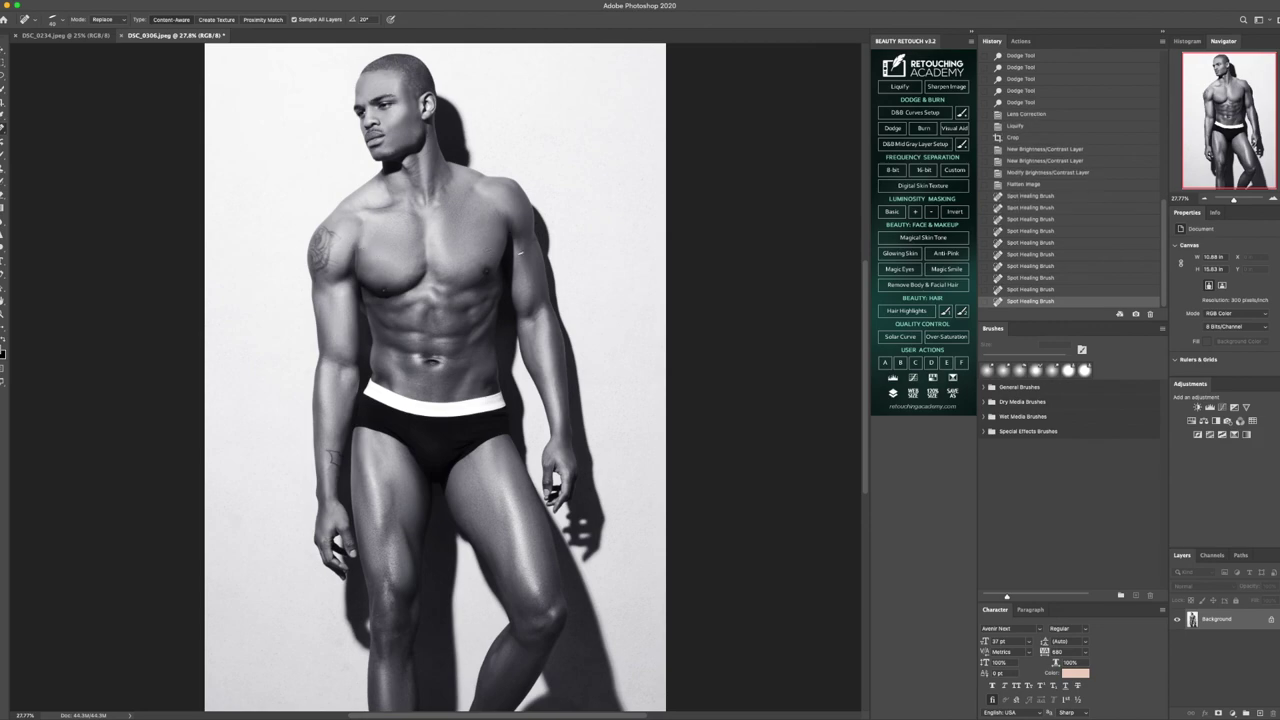
{"action": "left_click", "coordinate": [491, 203]}
{"action": "left_click", "coordinate": [494, 210]}
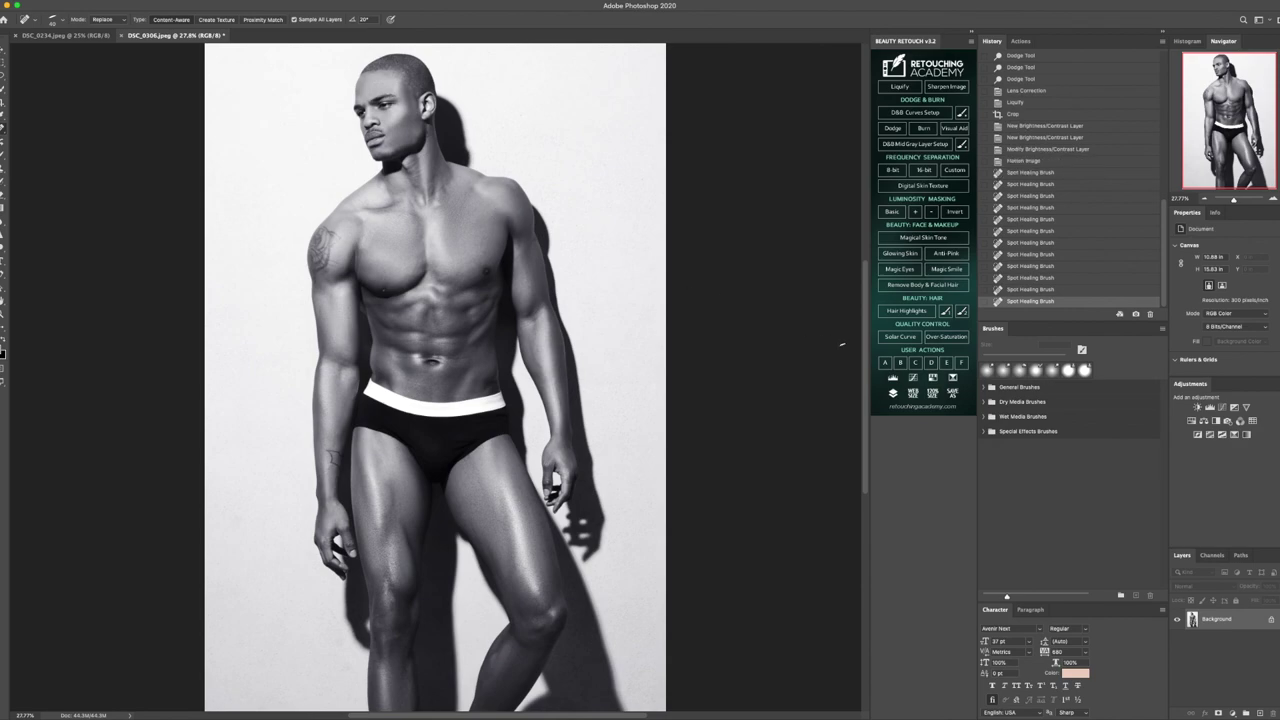